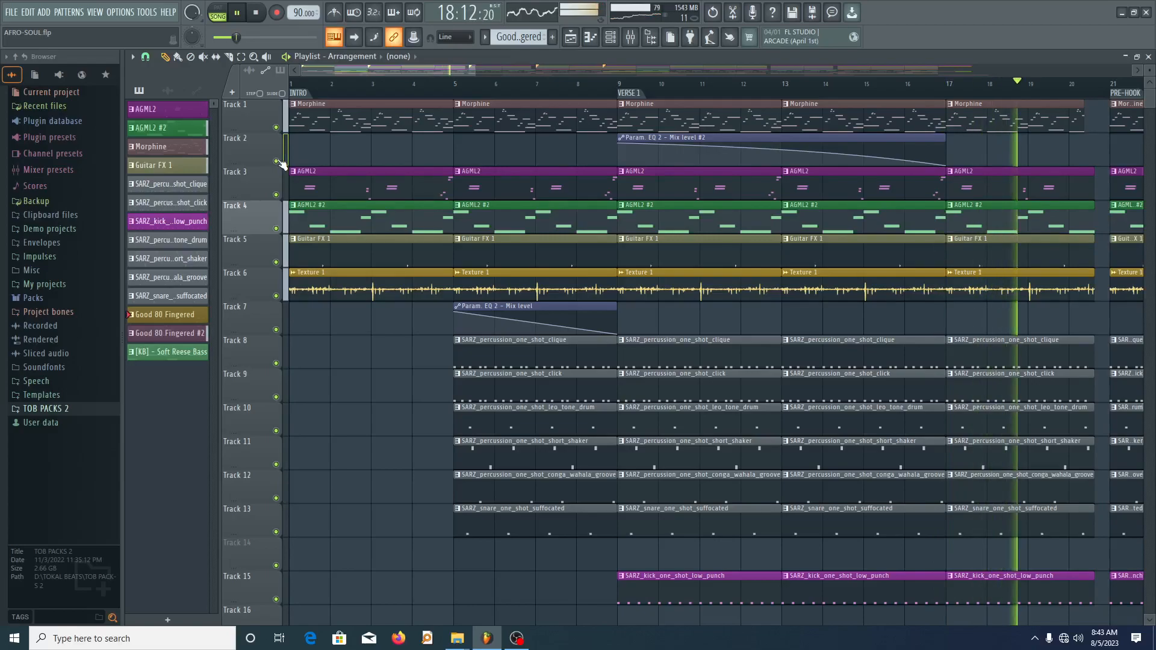
- Stop playback and open the first Morphine clip's notes in the piano roll, showing the whole four-bar pattern
key(space)
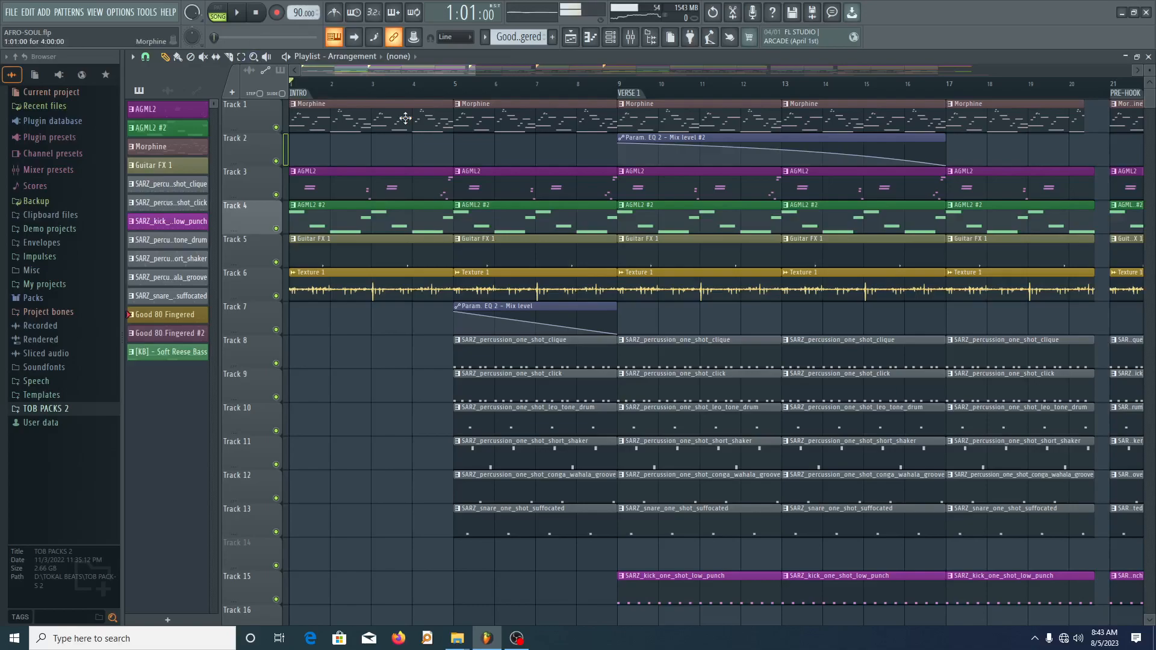
click(370, 106)
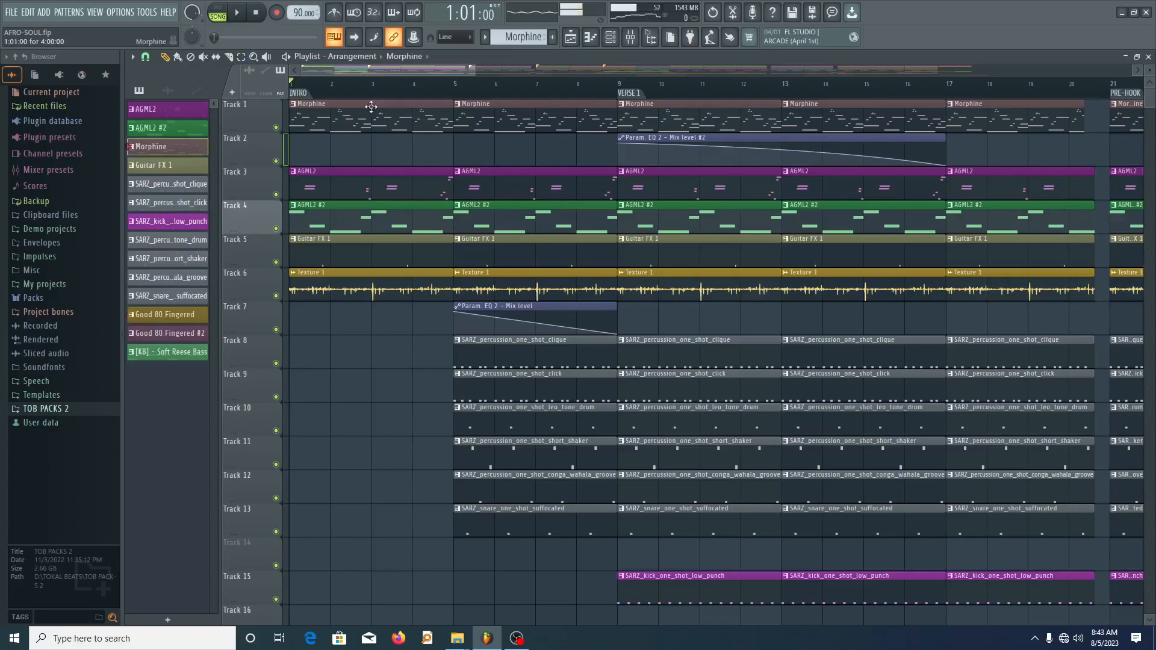
double_click(370, 106)
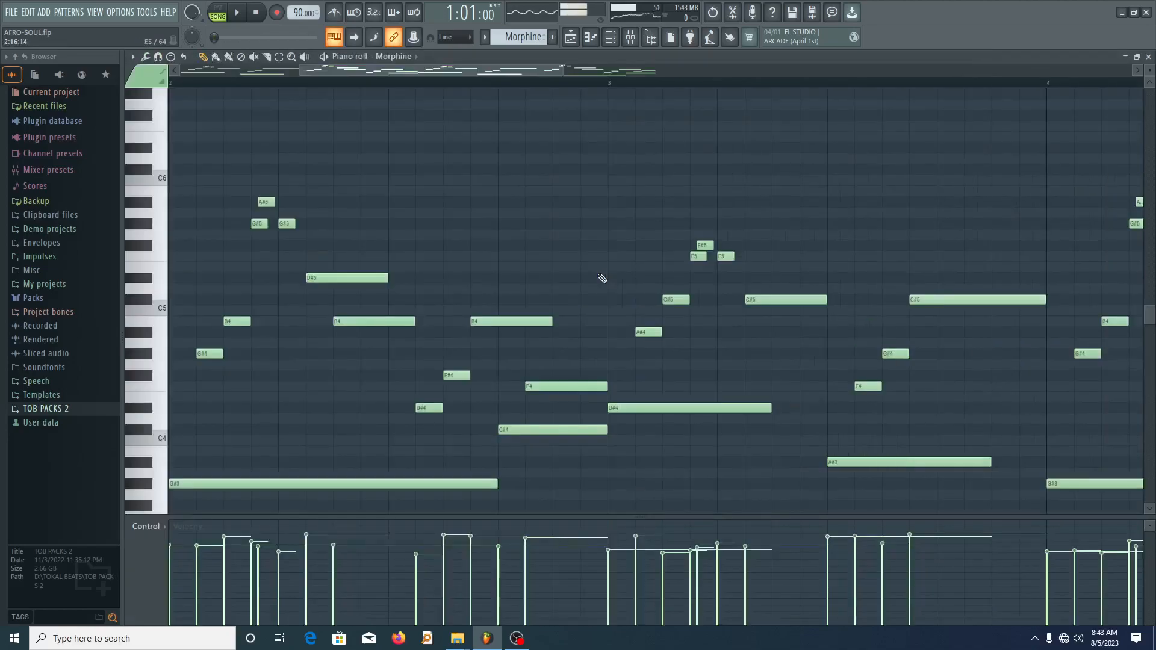
scroll(602, 274, down, 4)
scroll(519, 378, up, 2)
scroll(346, 460, down, 5)
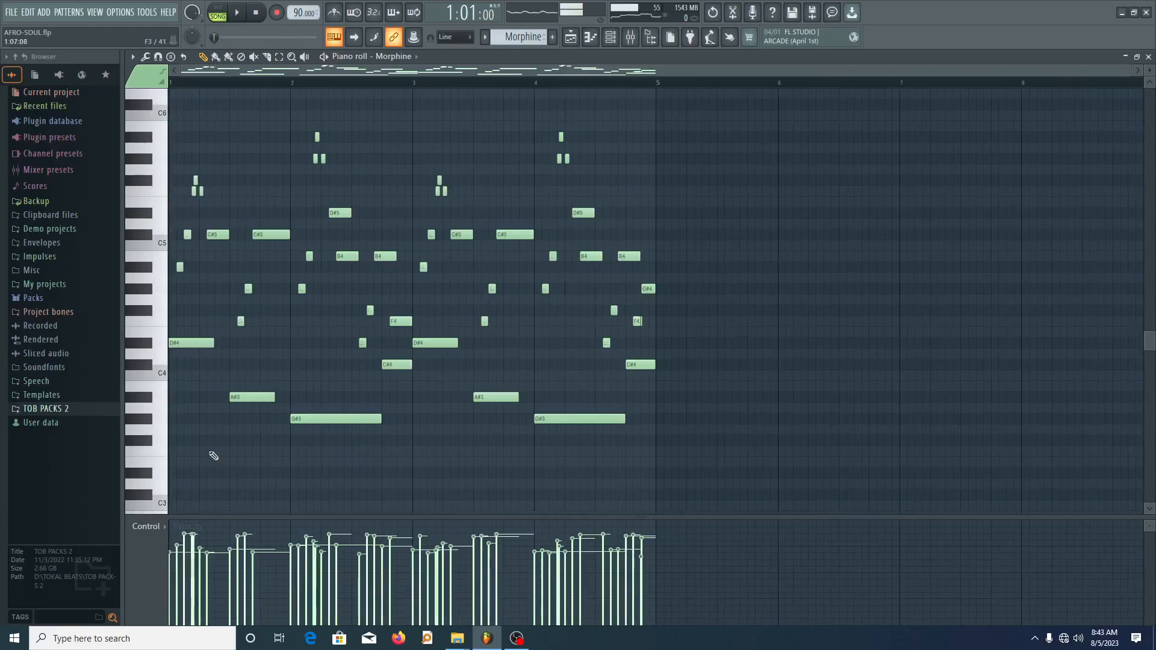
scroll(216, 457, up, 3)
- Play the Morphine melody from the start, fit all four bars in view, and stop playback
key(space)
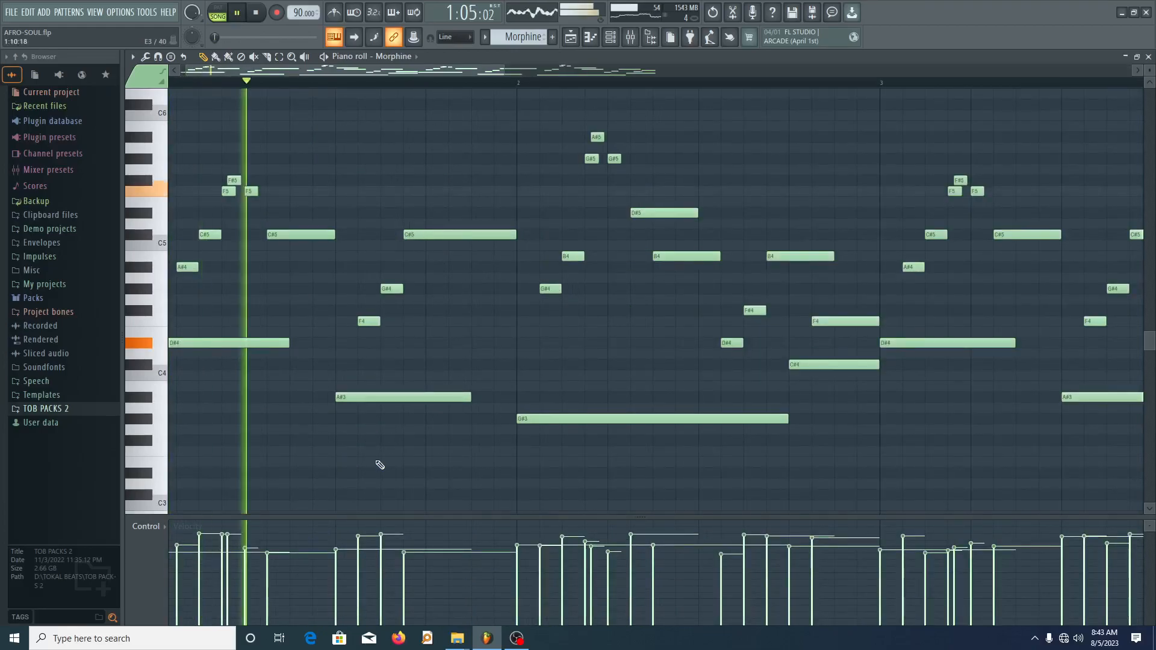
scroll(409, 465, up, 4)
scroll(477, 482, down, 3)
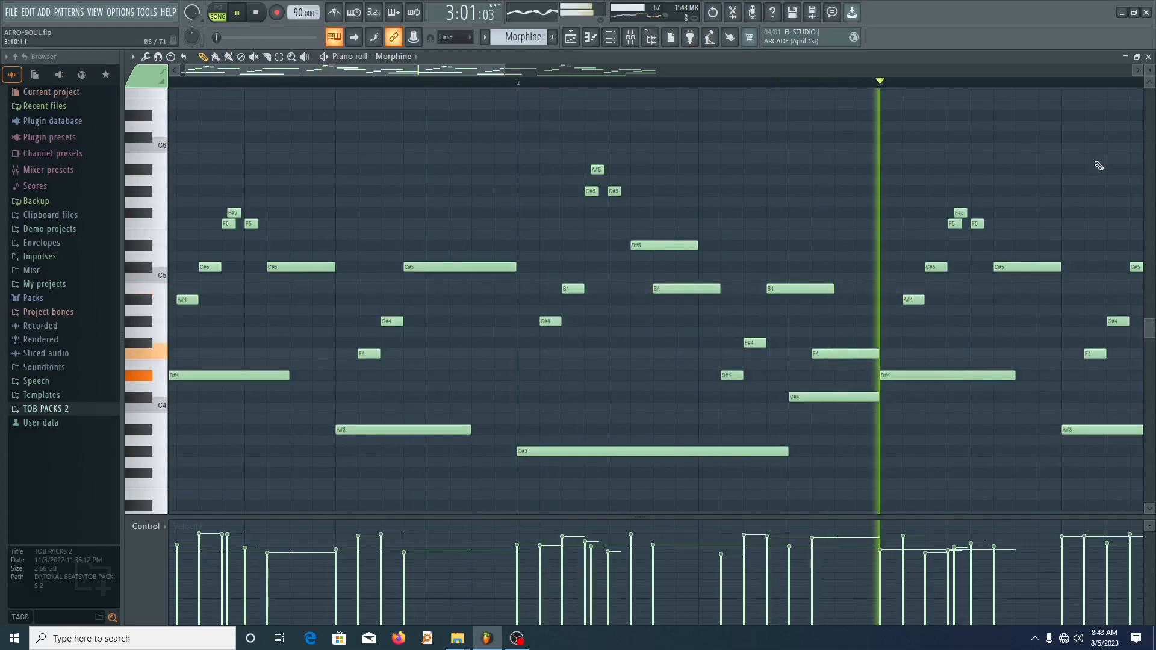
scroll(599, 366, down, 2)
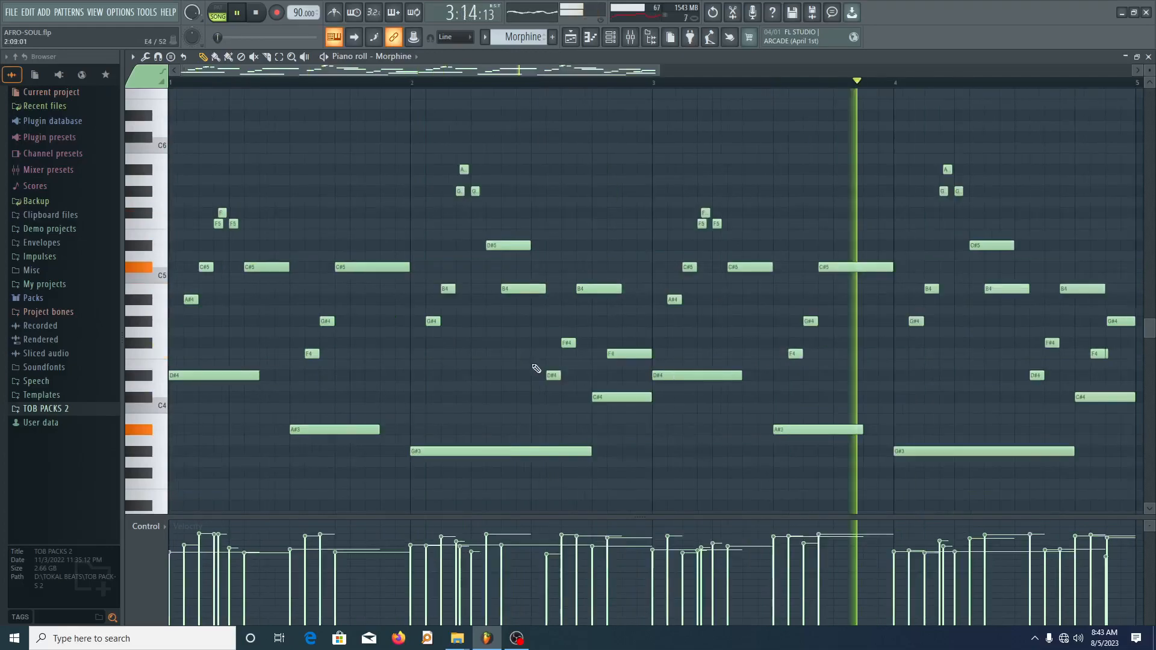
key(space)
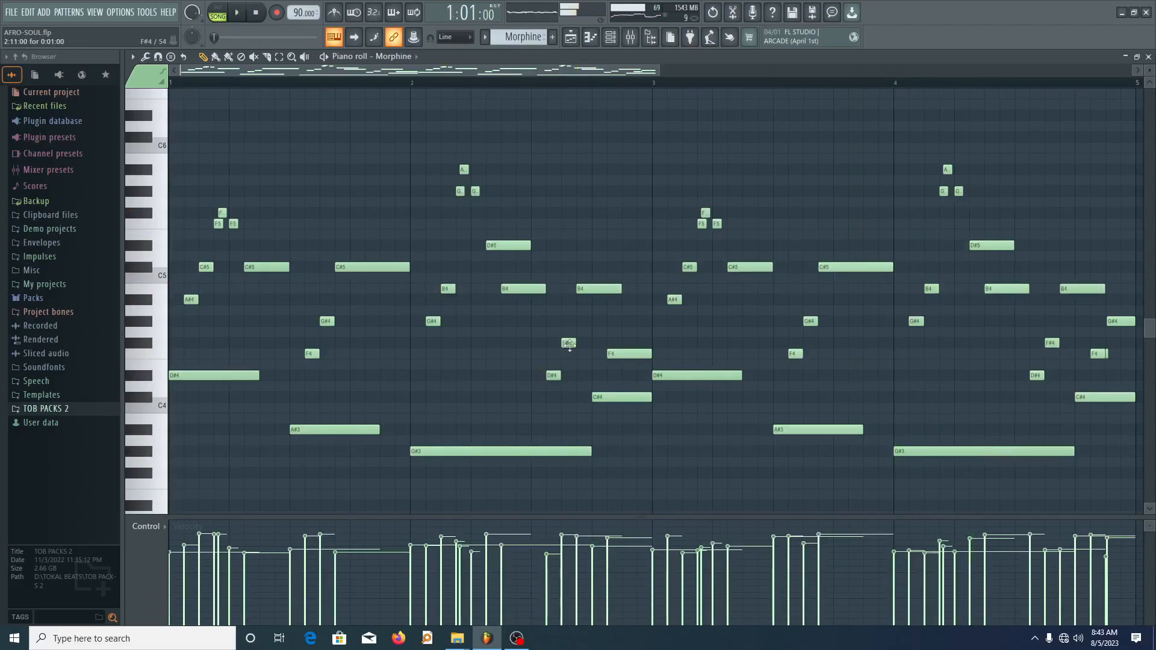
- Add four half-bar F#6 notes in a row above the Morphine melody from bar 1 while the song plays
scroll(569, 345, up, 4)
drag(174, 244, 288, 224)
key(space)
key(space)
key(space)
click(298, 214)
click(415, 213)
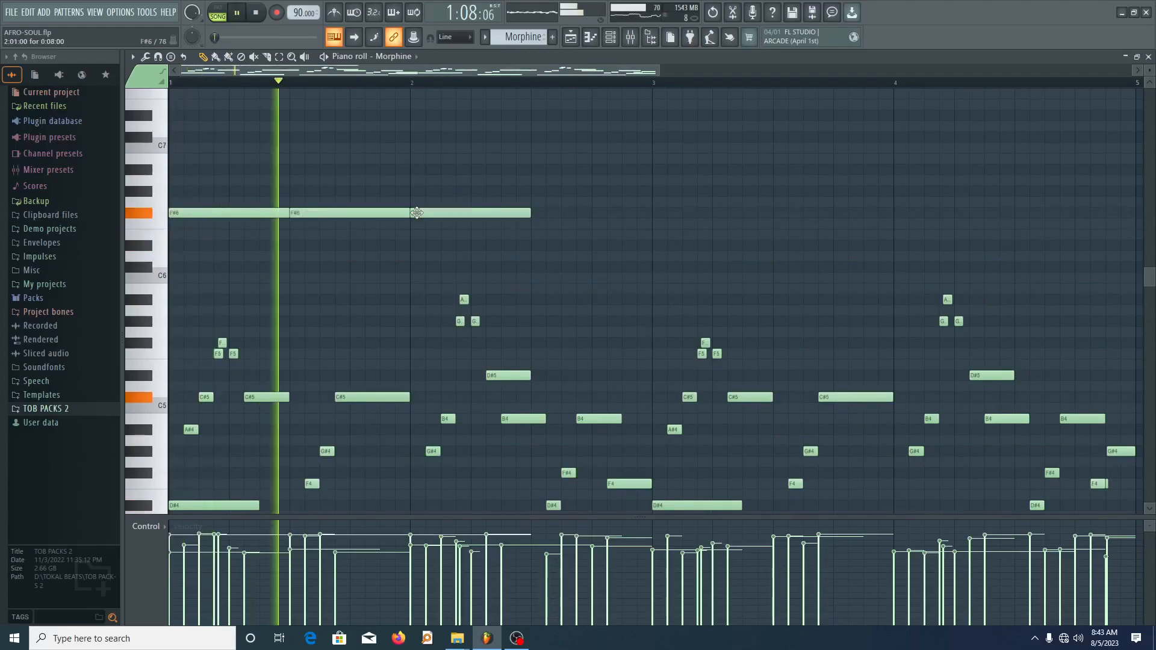
click(552, 214)
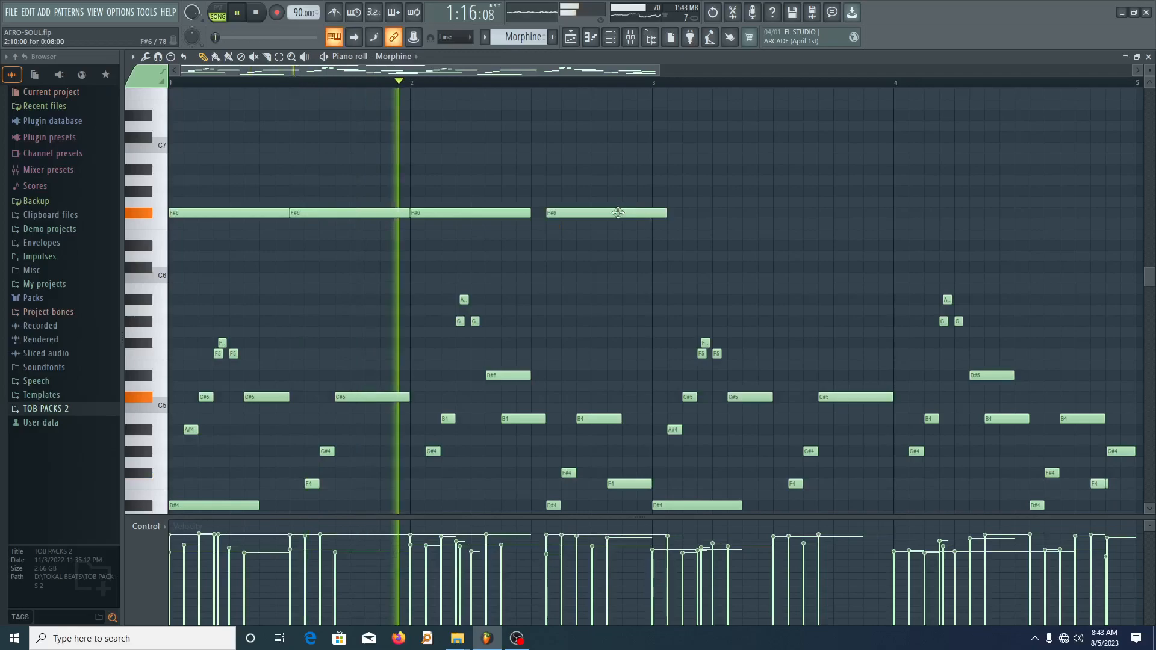
drag(617, 213, 601, 214)
- Stop playback and delete the four F#6 notes above the melody
key(space)
right_click(586, 214)
right_click(473, 214)
right_click(349, 213)
right_click(253, 215)
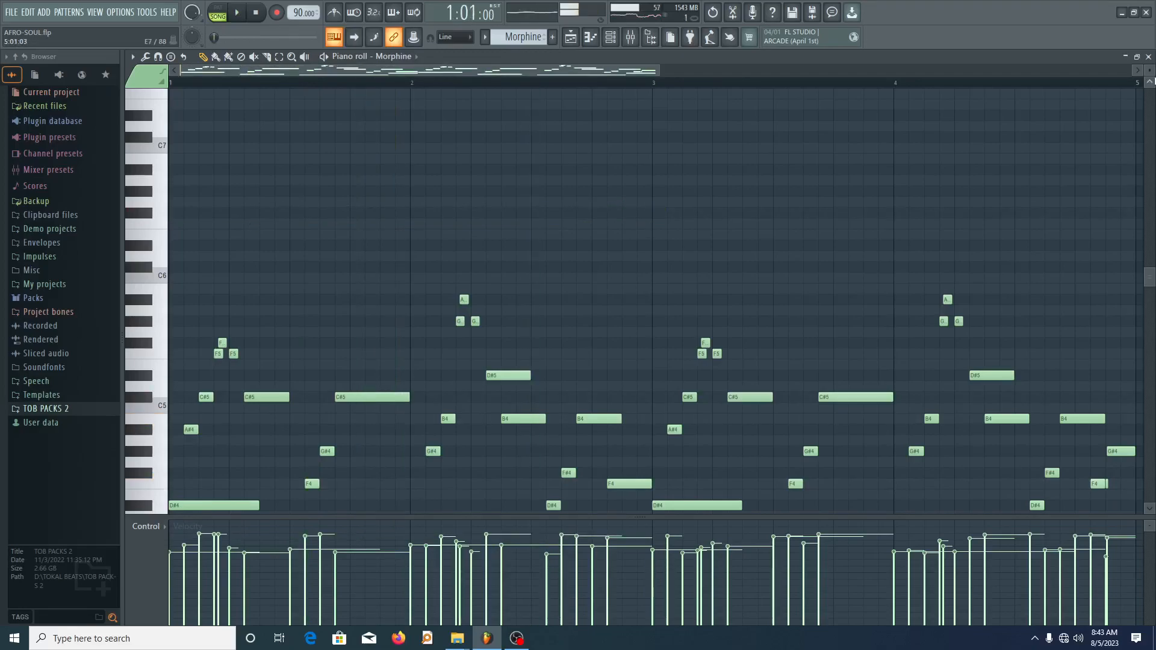
- Close the piano roll and examine the playlist's tracks from the intro through the dance section
click(1148, 57)
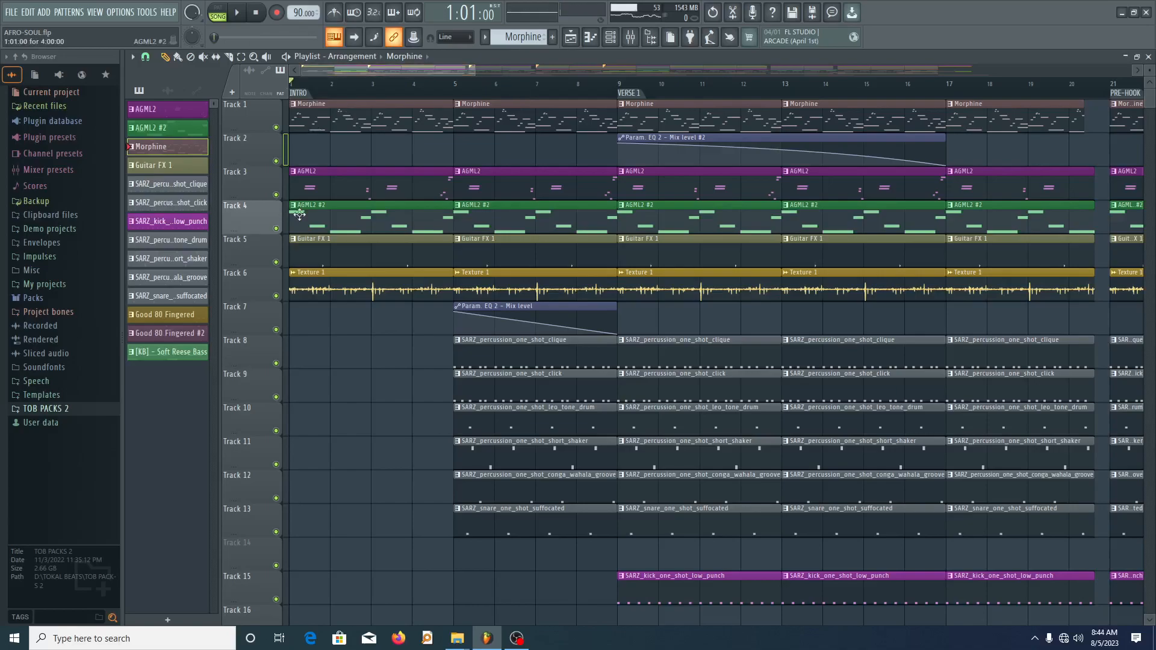
scroll(396, 257, up, 2)
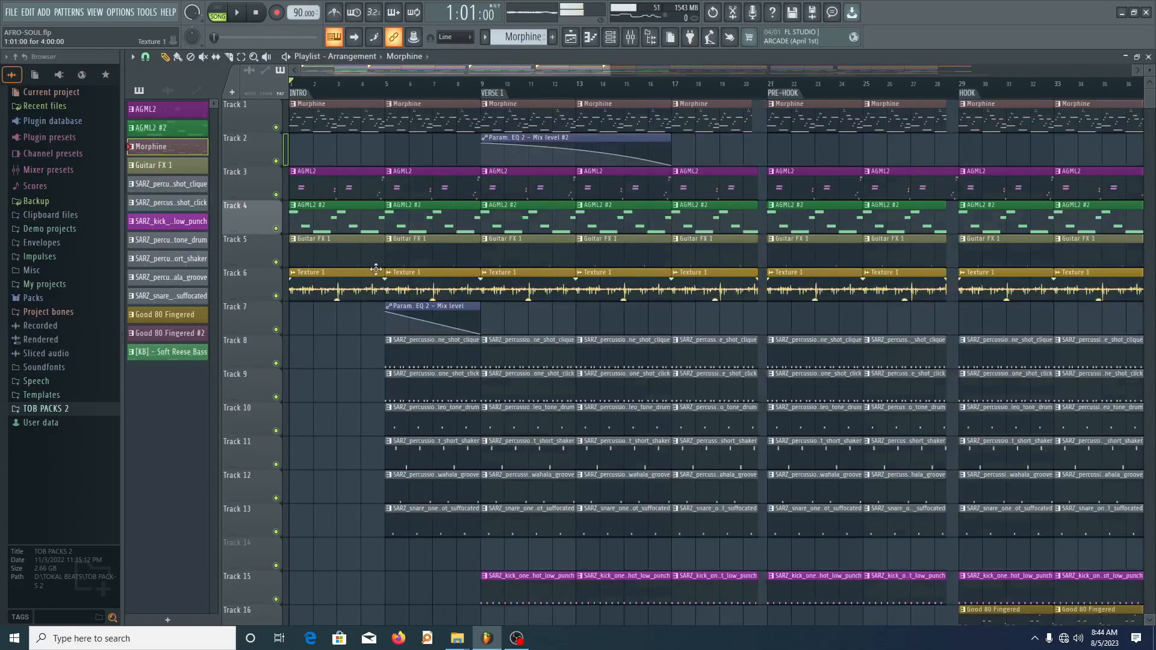
scroll(254, 319, down, 3)
scroll(299, 340, down, 6)
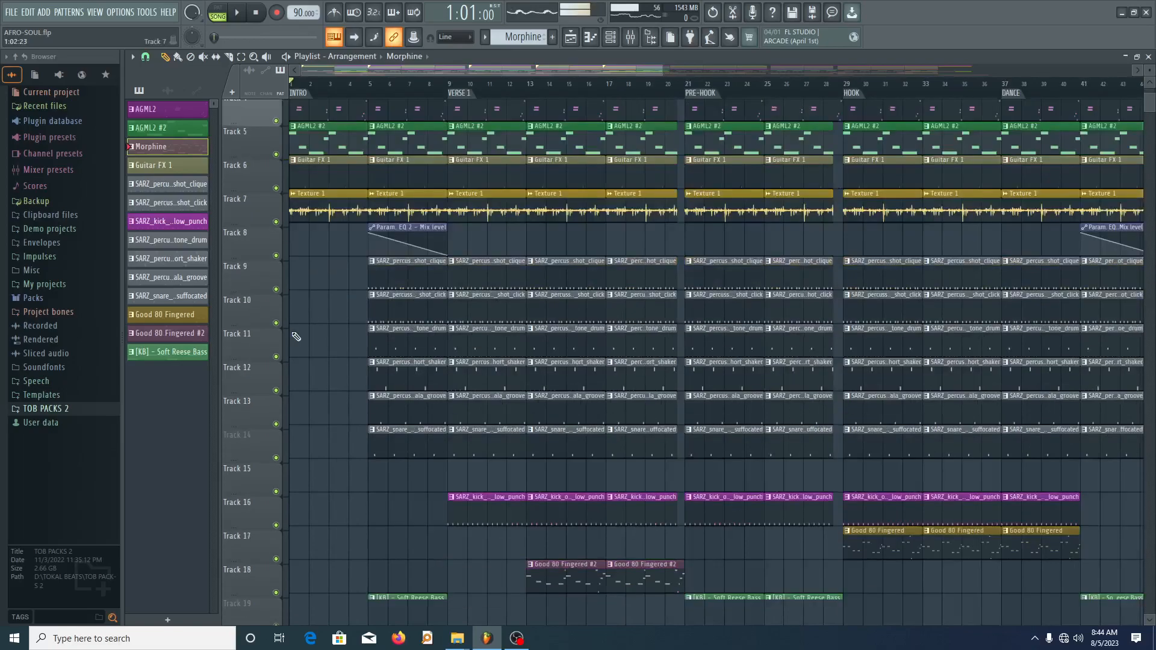
scroll(299, 341, down, 1)
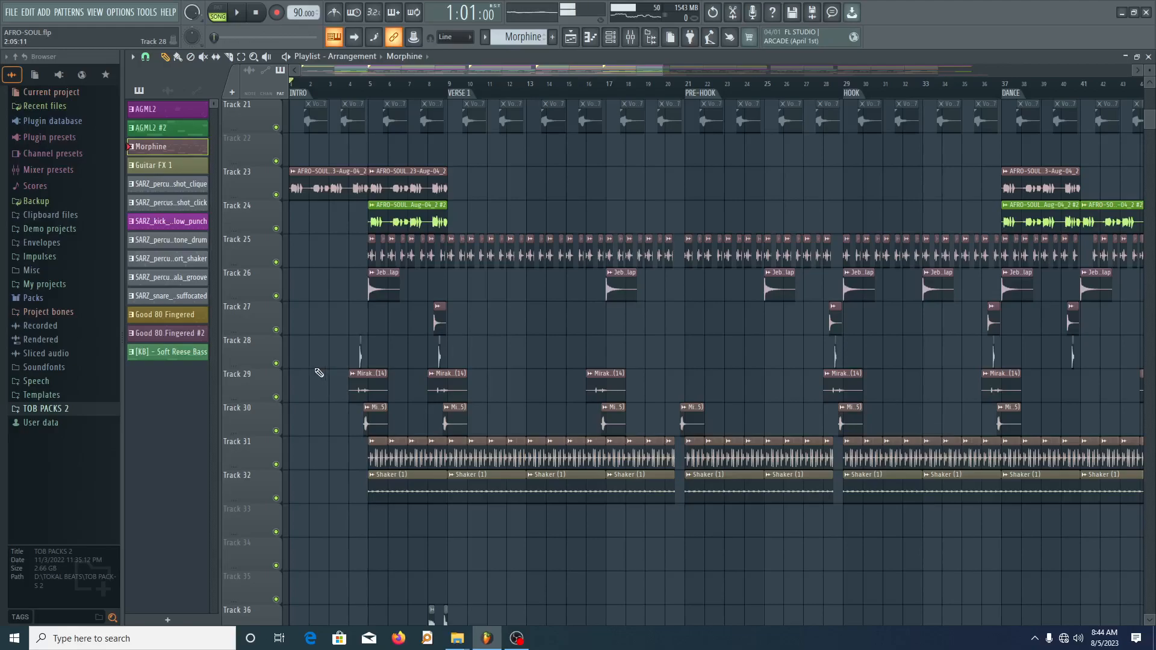
scroll(316, 373, up, 5)
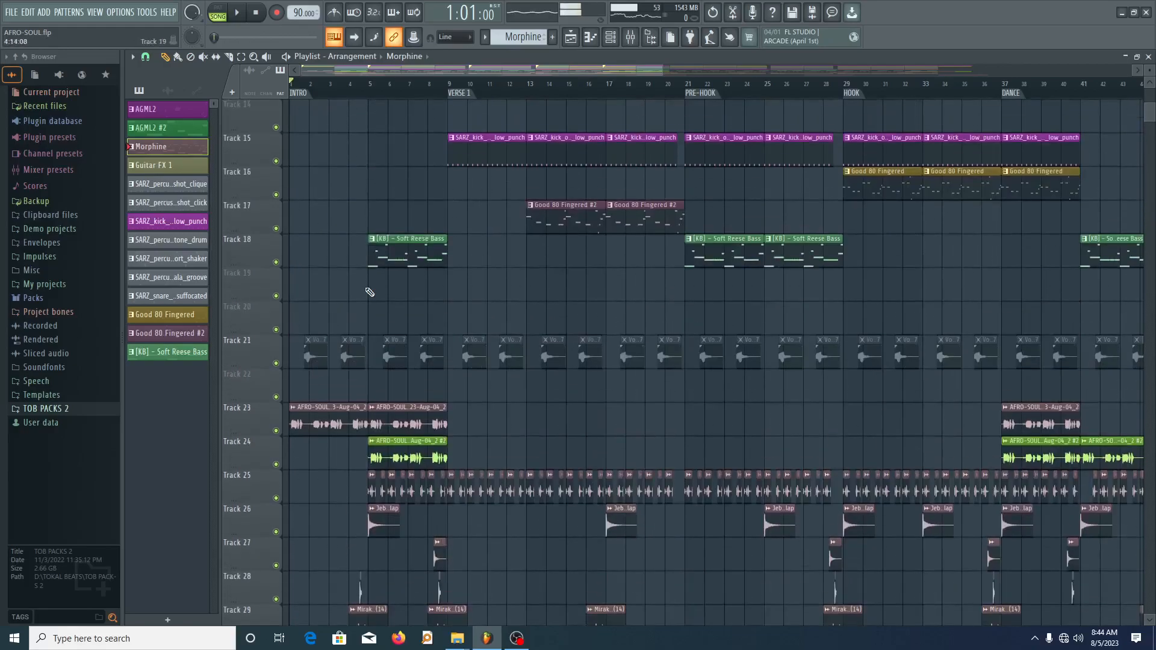
scroll(363, 319, up, 2)
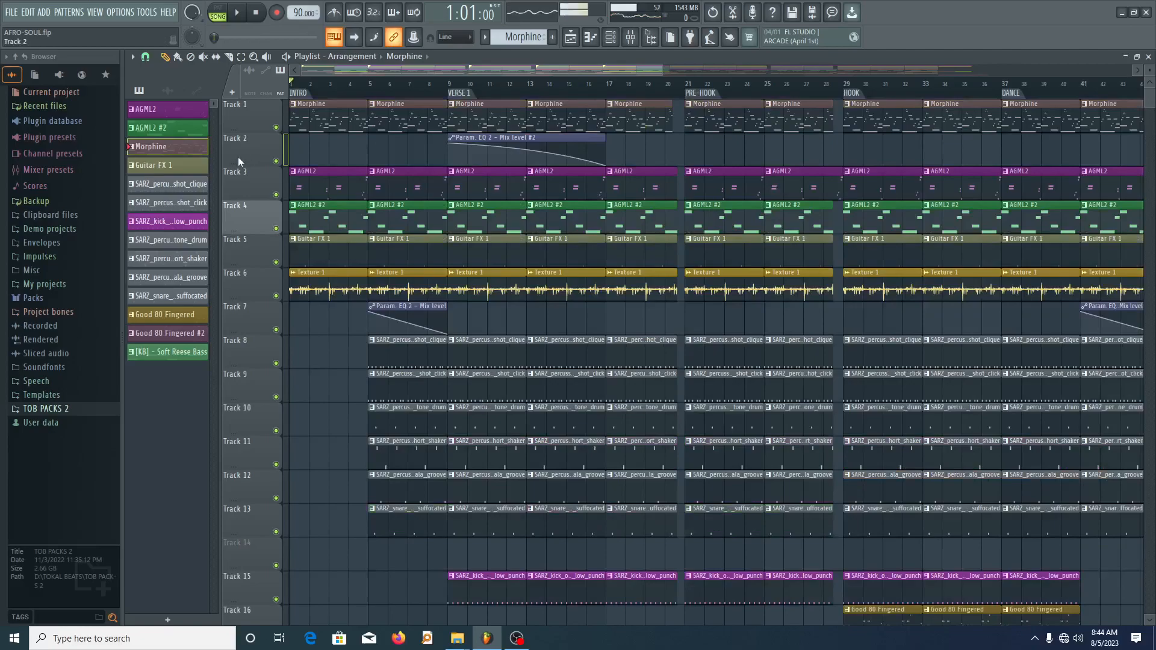
- Solo Track 1 in the playlist, and view the Morphine synth's settings from the channel rack before closing its window
right_click(277, 128)
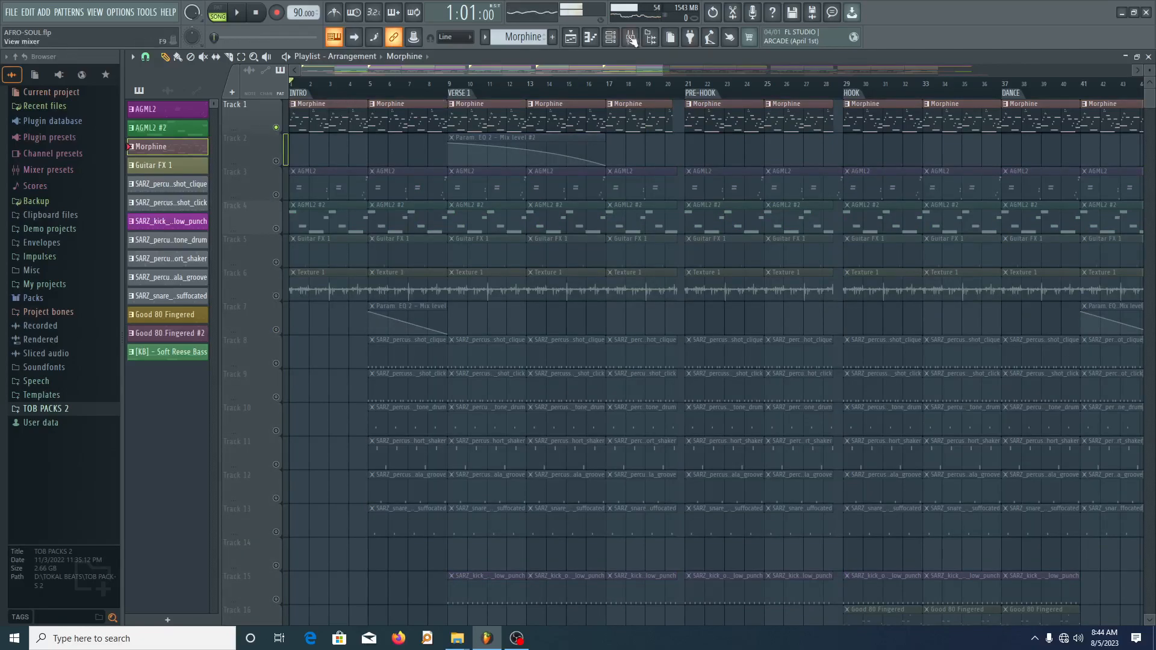
click(612, 38)
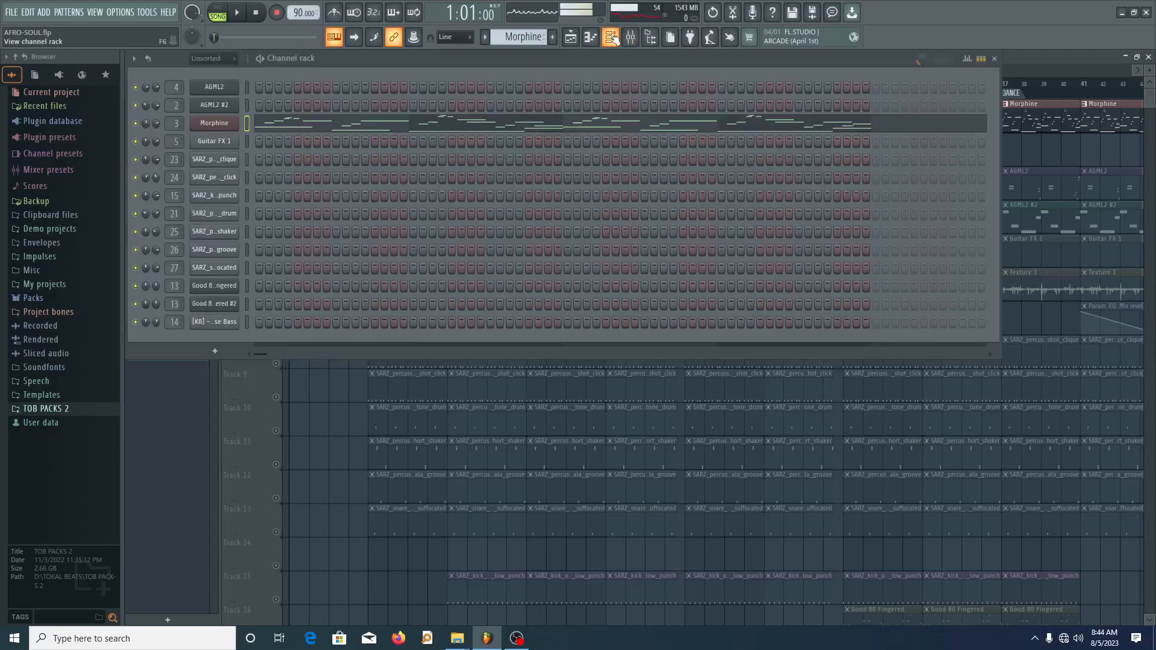
click(212, 125)
drag(550, 82, 439, 56)
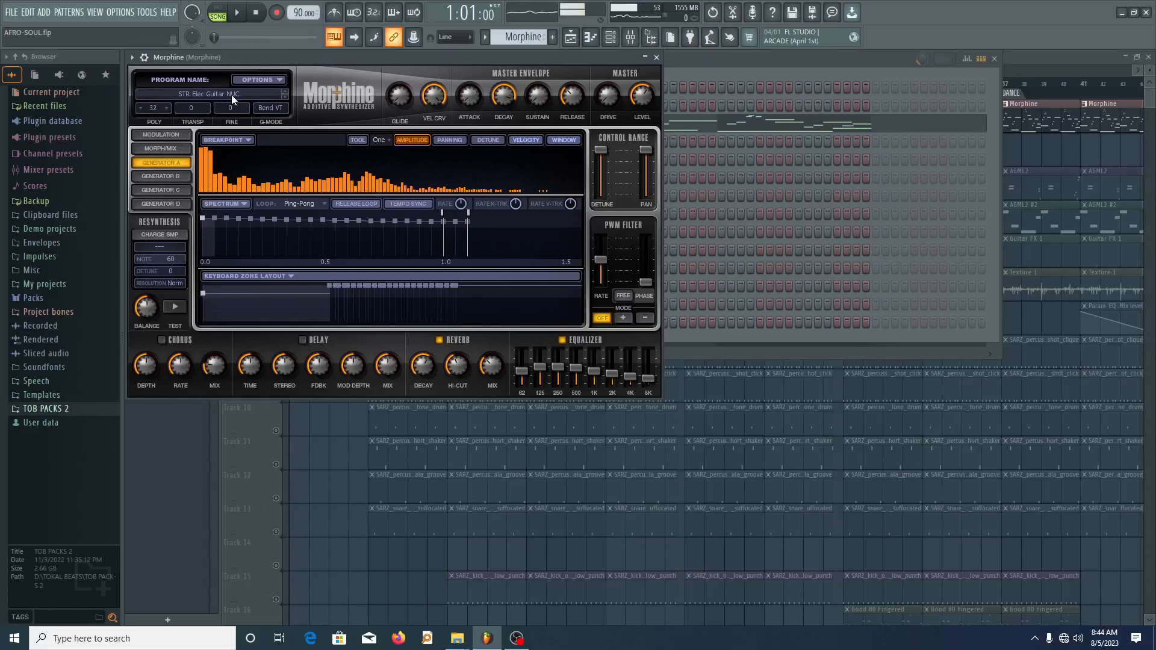
click(656, 57)
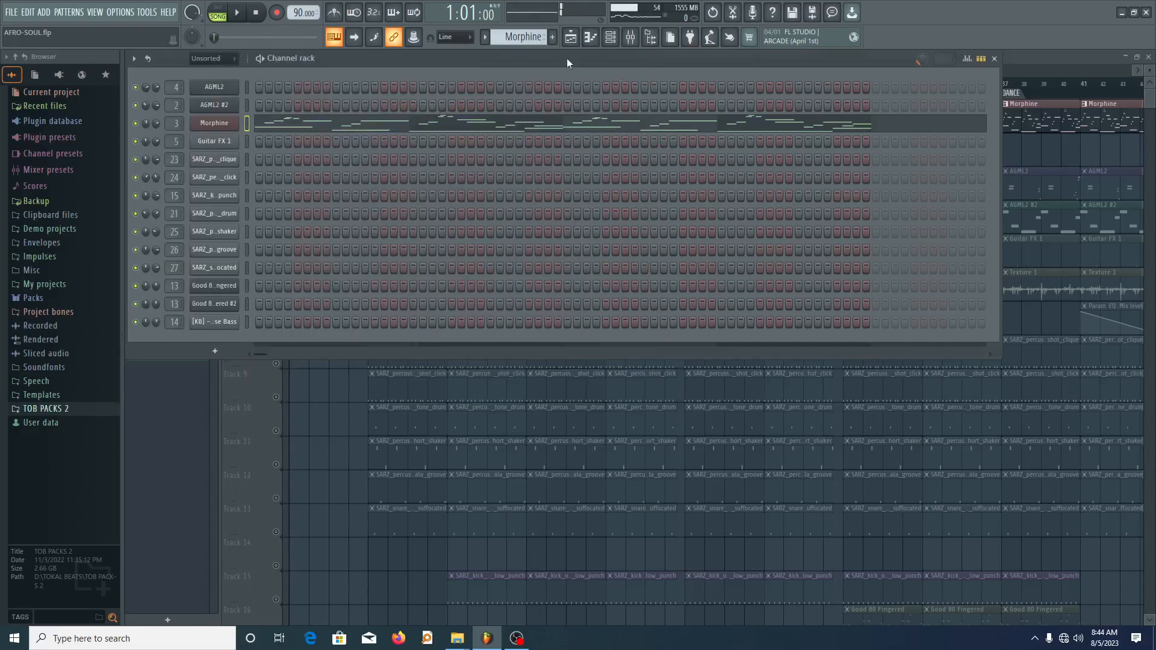
- Open the Morphine channel's notes in the piano roll, play the four-bar melody, and stop playback
click(264, 125)
scroll(467, 375, down, 5)
ctrl+scroll(504, 374, down, 4)
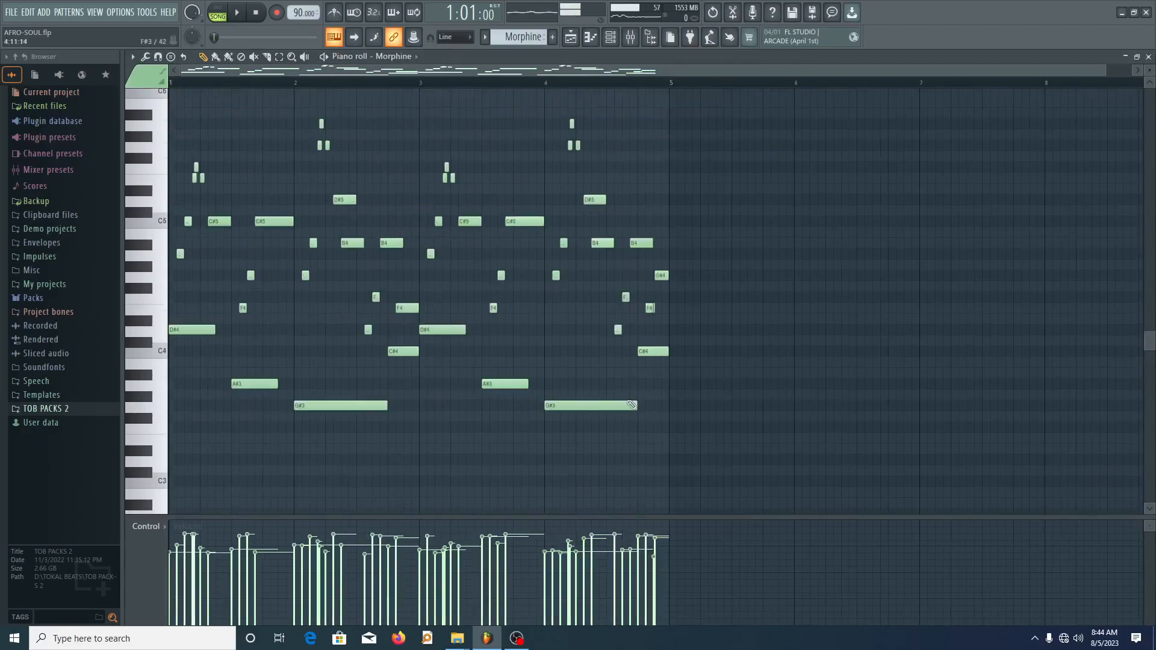
scroll(630, 405, up, 1)
key(space)
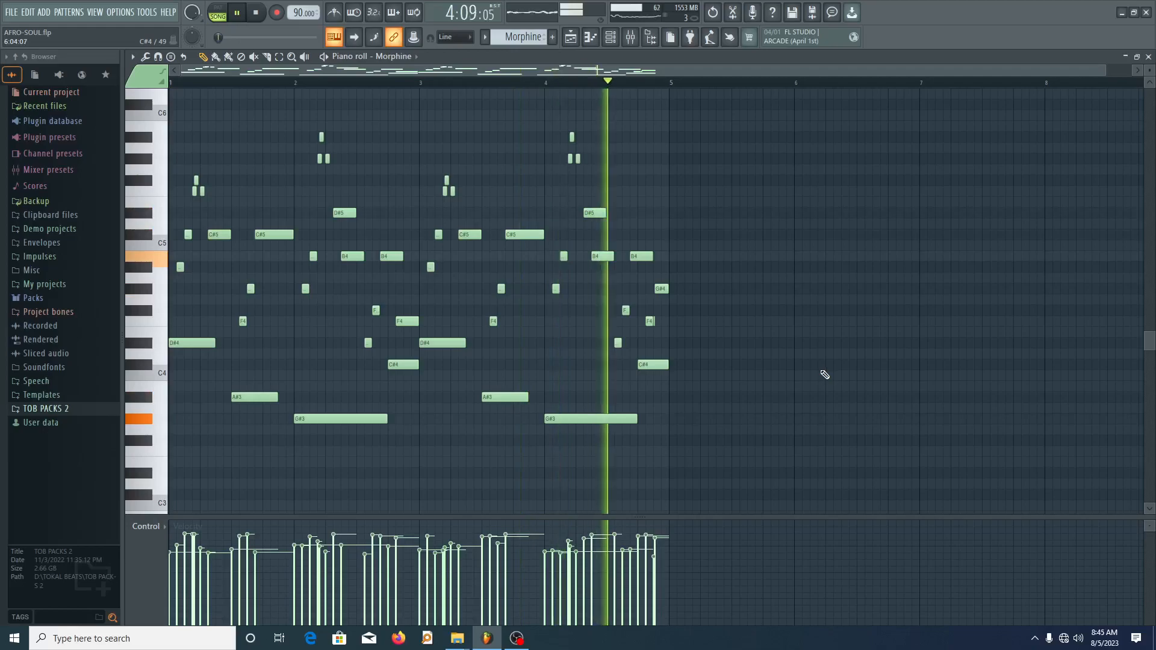
key(space)
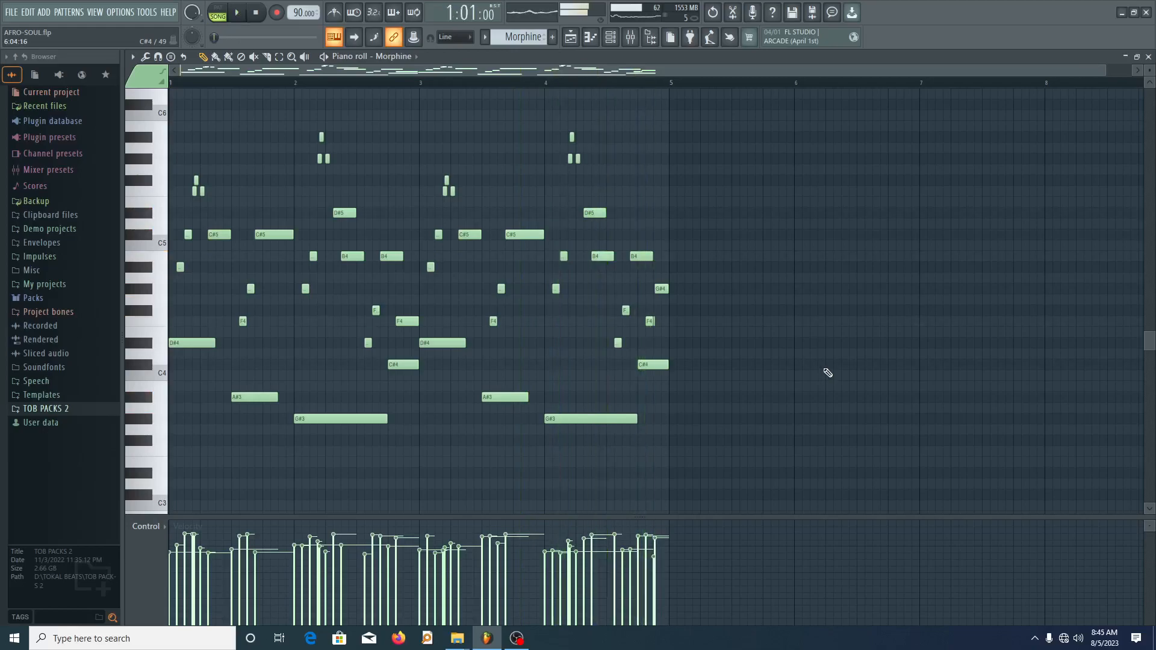
- Highlight the low notes in the first and second halves of the Morphine pattern, deselect them, and close the piano roll
scroll(171, 379, up, 4)
scroll(421, 433, down, 3)
scroll(468, 424, down, 3)
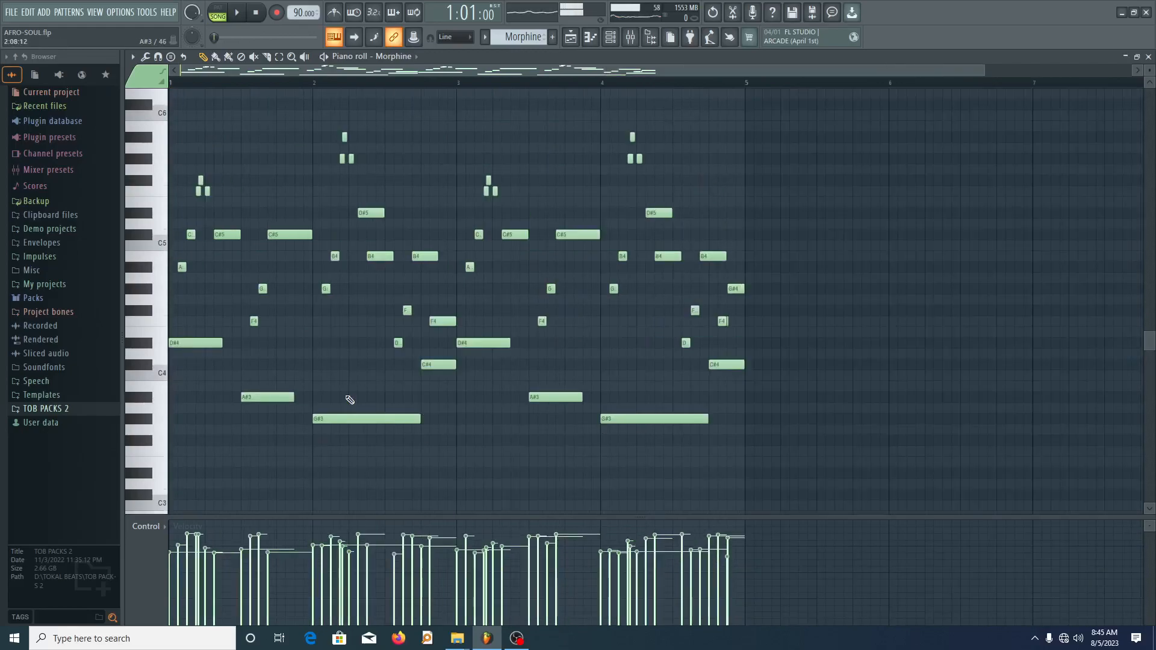
drag(361, 240, 202, 328)
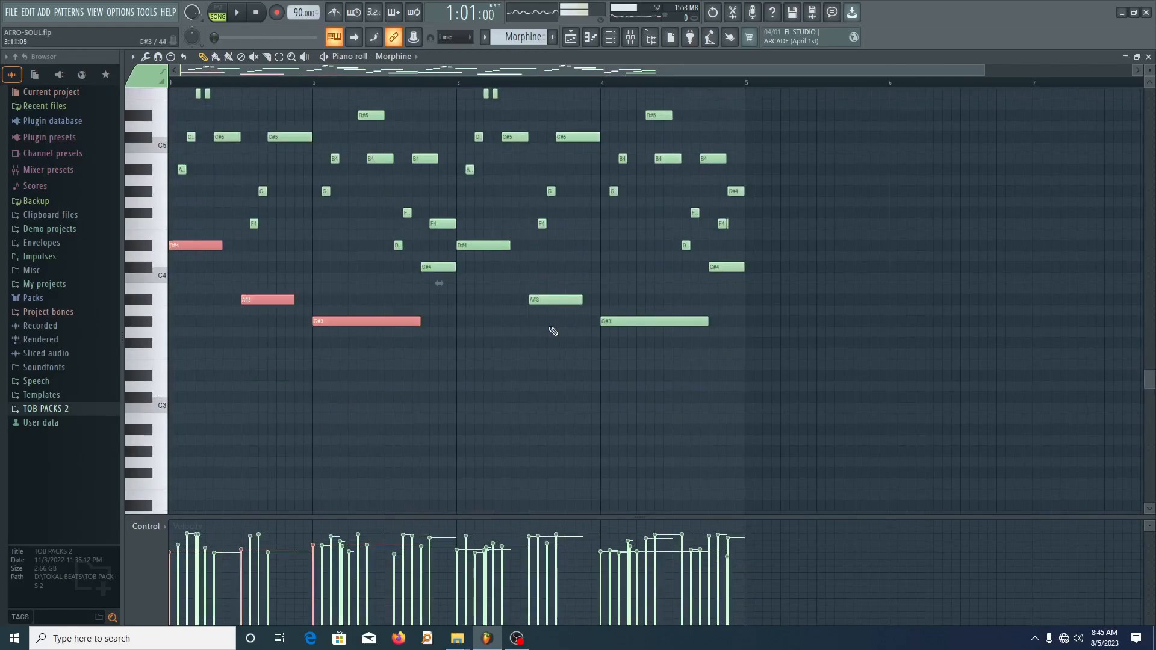
drag(720, 251, 425, 341)
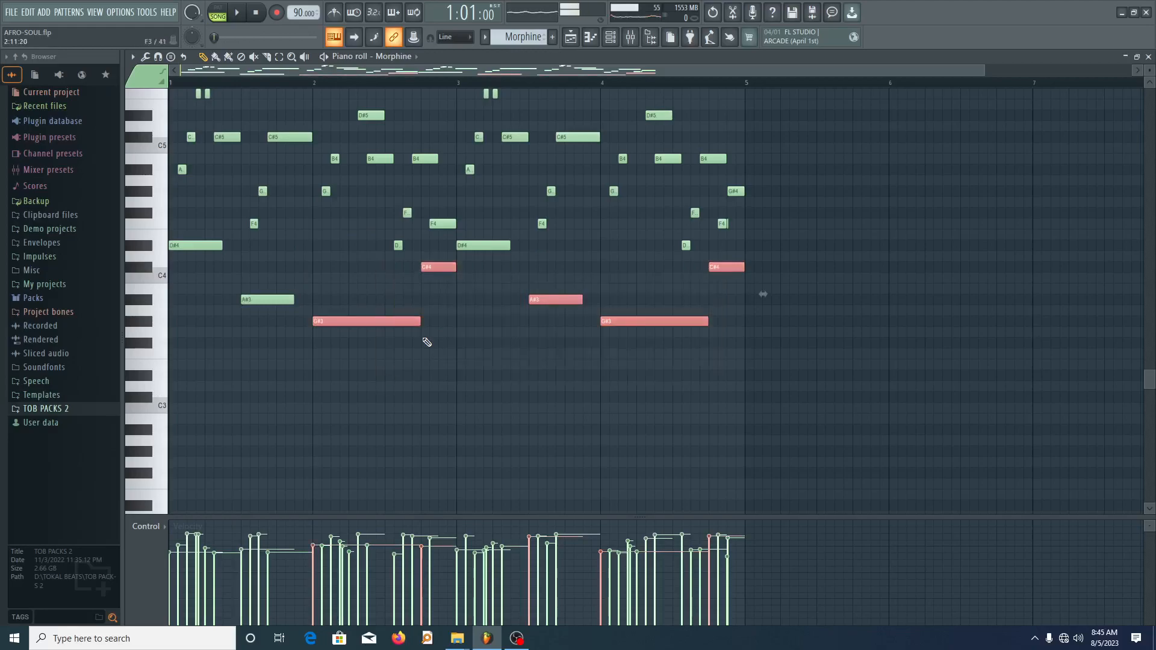
scroll(841, 310, up, 3)
right_click(840, 303)
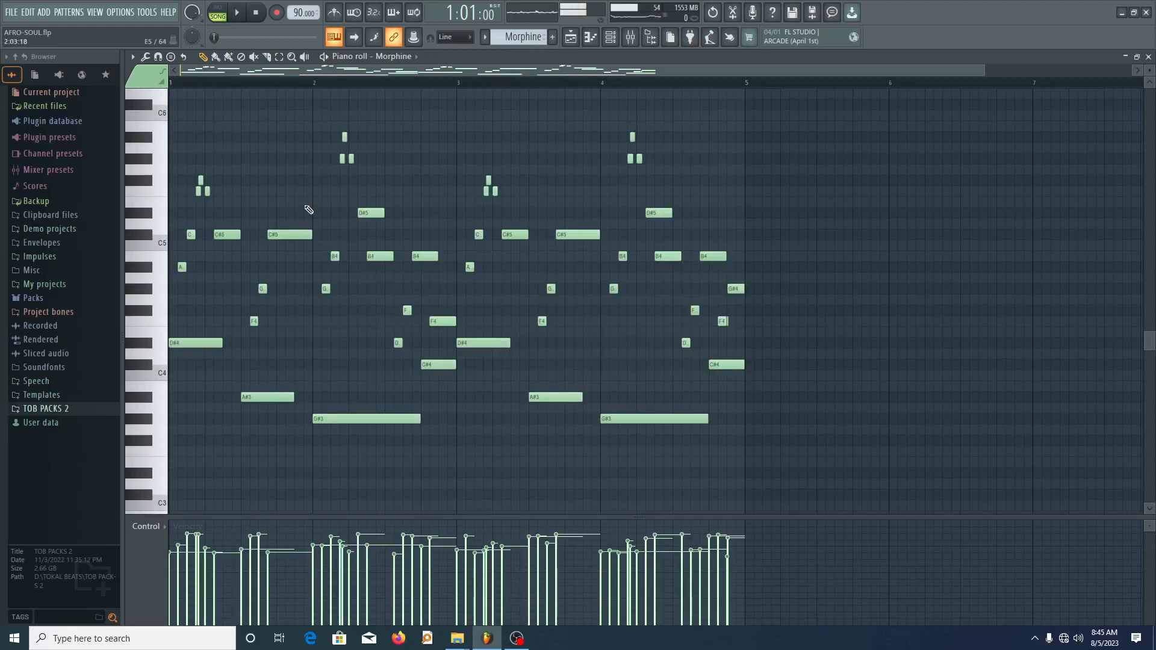
scroll(361, 204, up, 1)
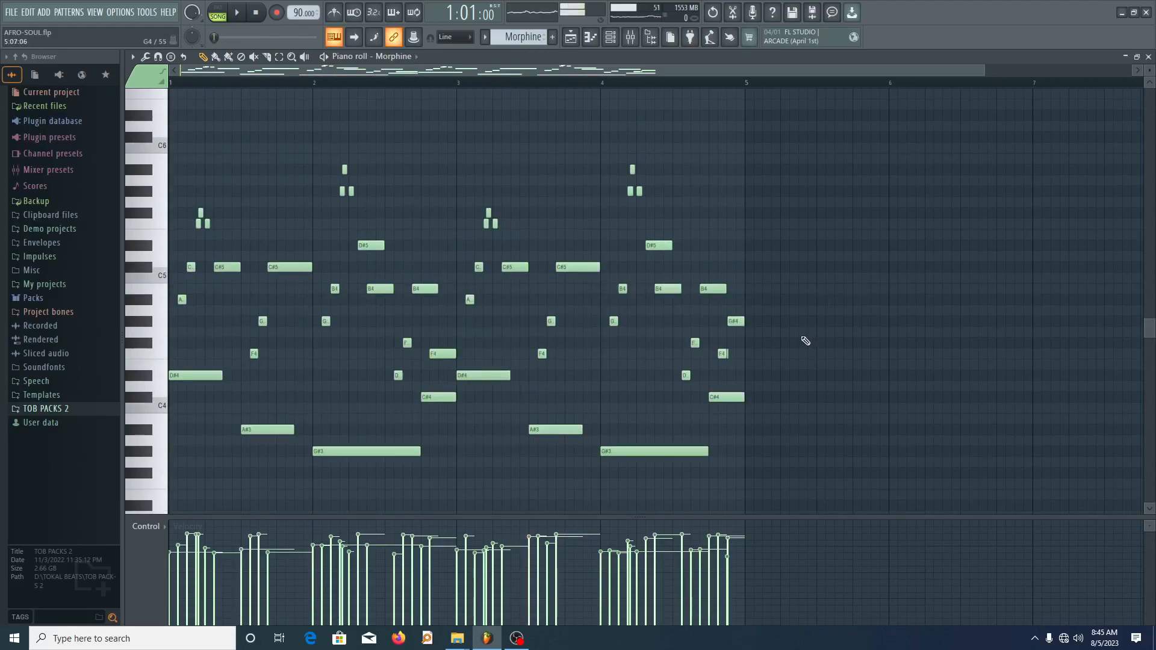
click(1148, 55)
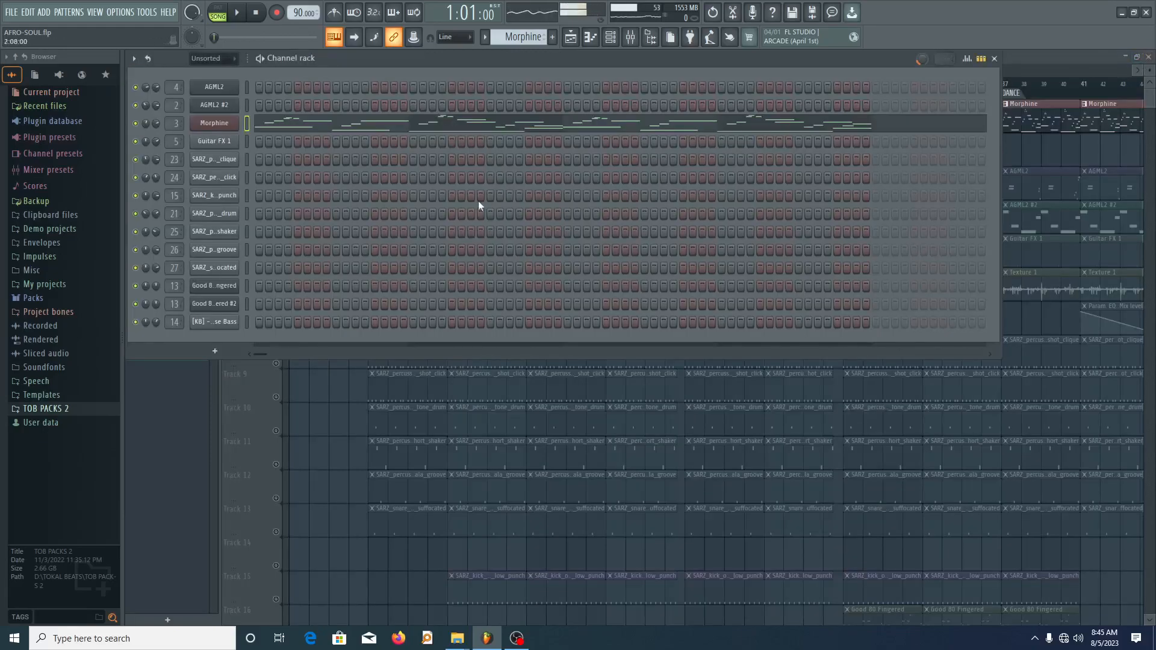
- Open the mixer and inspect the curve of the first Fruity parametric EQ 2 on the Morphine track
click(630, 37)
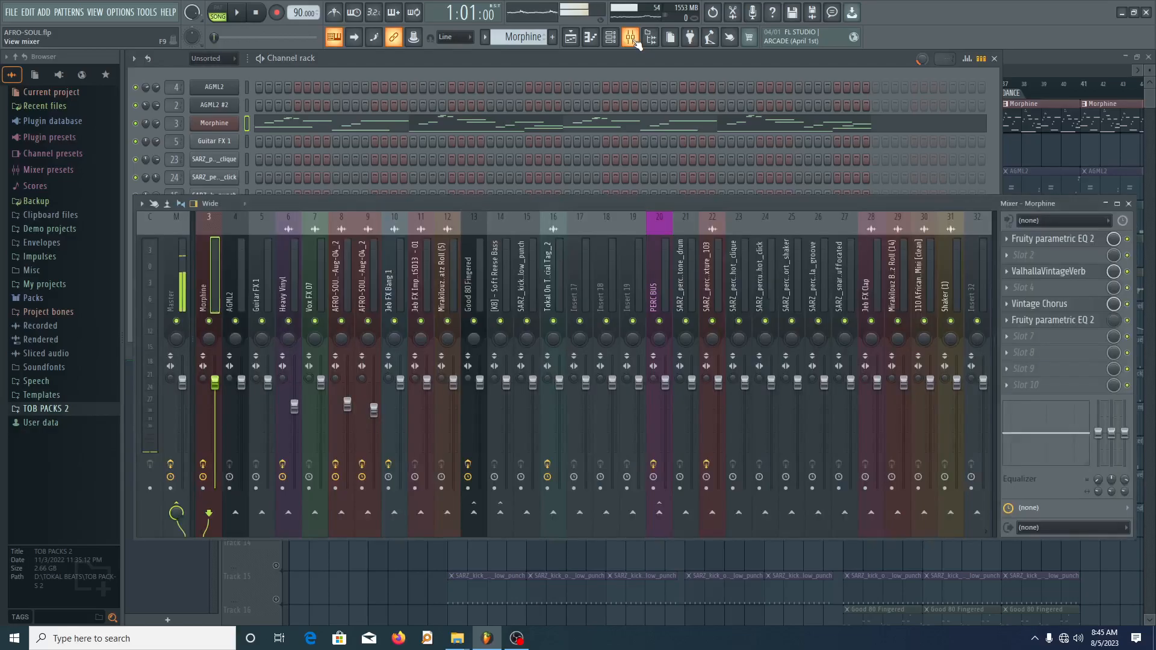
scroll(257, 262, up, 2)
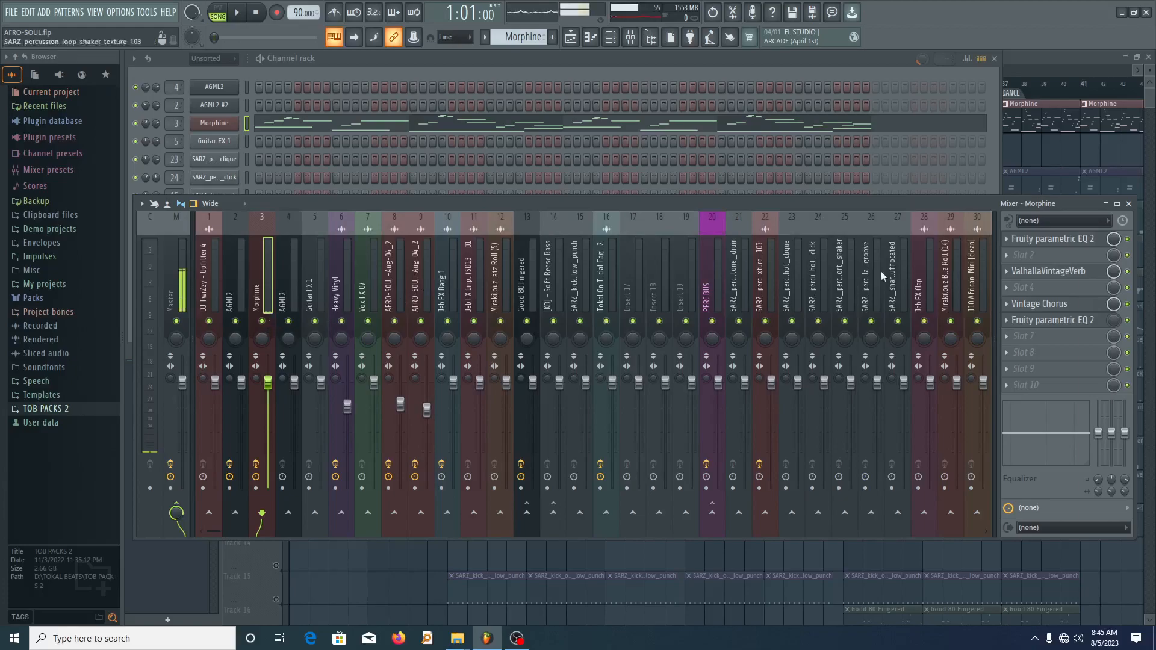
click(1050, 239)
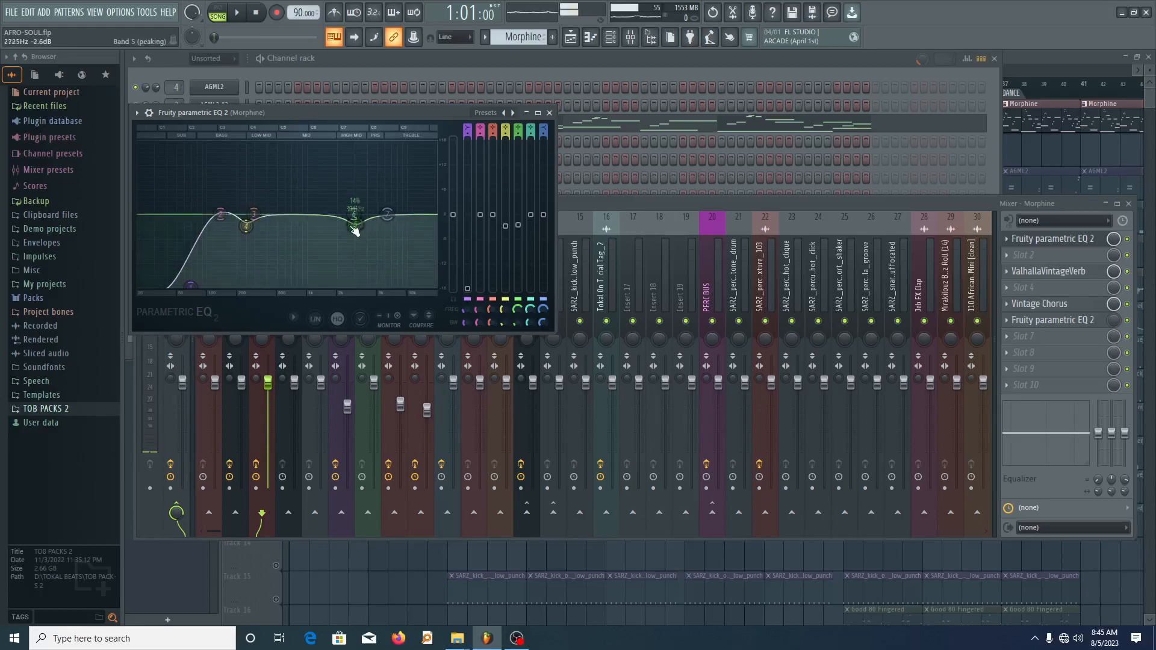
drag(352, 113, 445, 123)
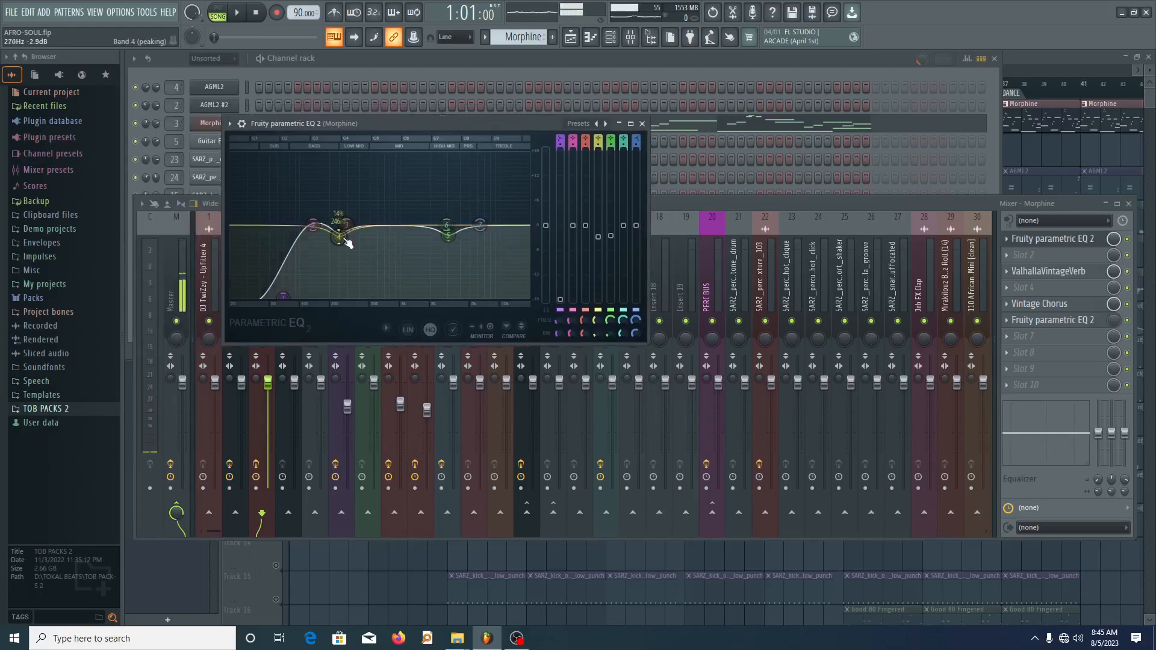
drag(445, 124, 459, 127)
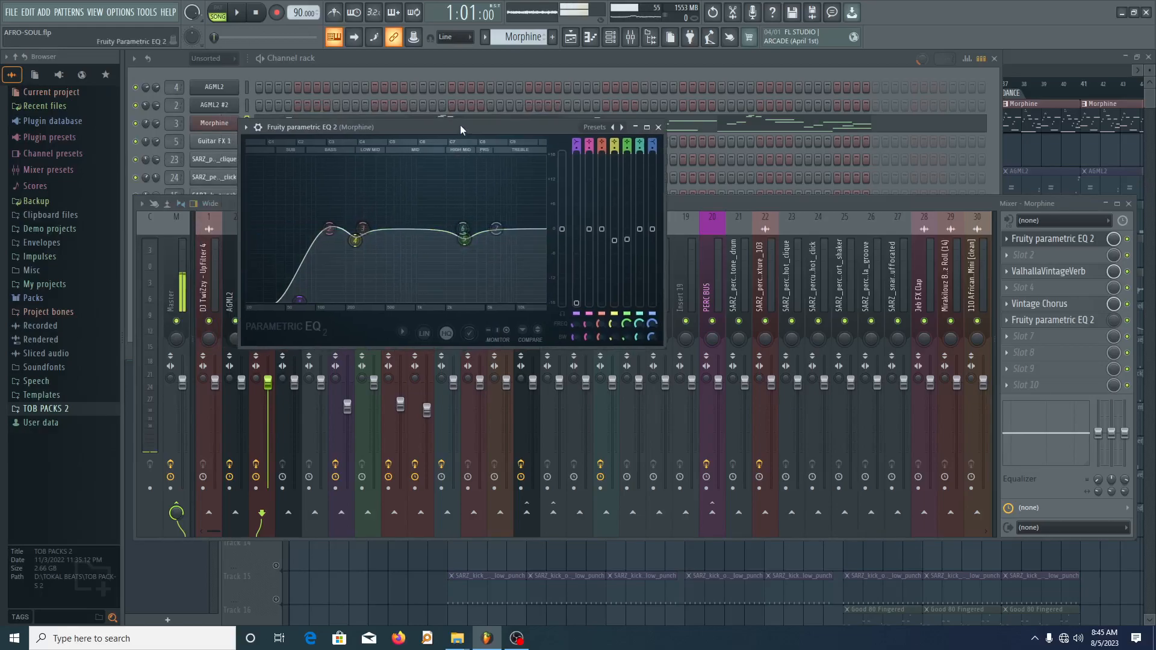
- Close the first Fruity parametric EQ 2, then view the Morphine track's ValhallaVintageVerb settings and close its window
click(658, 127)
click(1036, 272)
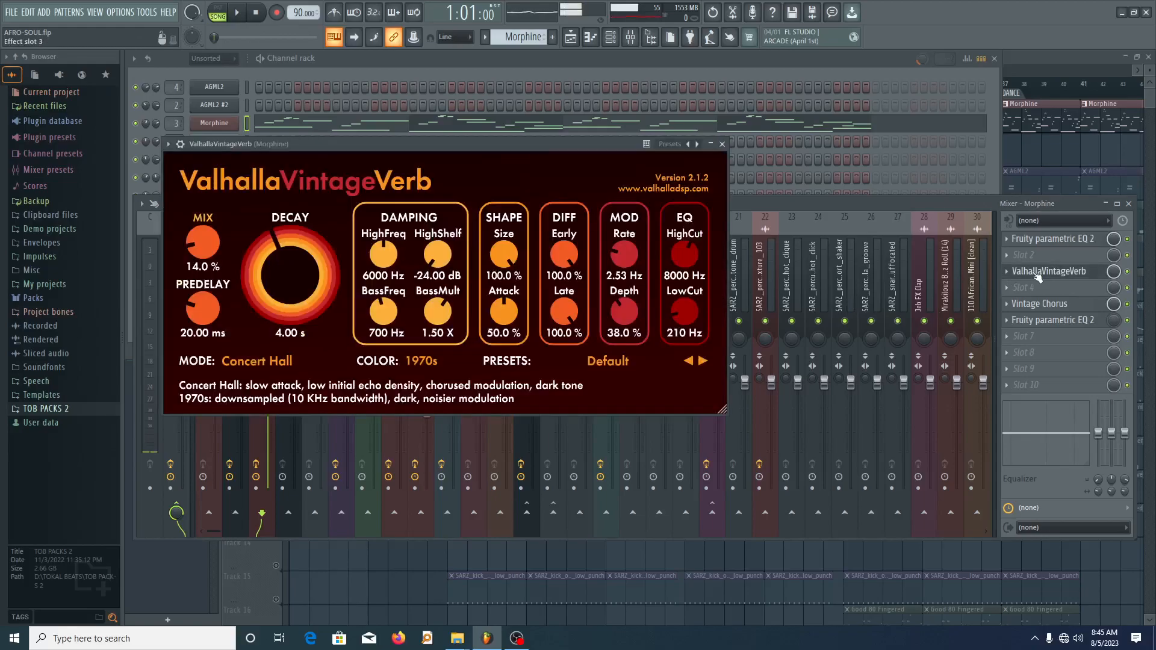
drag(392, 159, 375, 126)
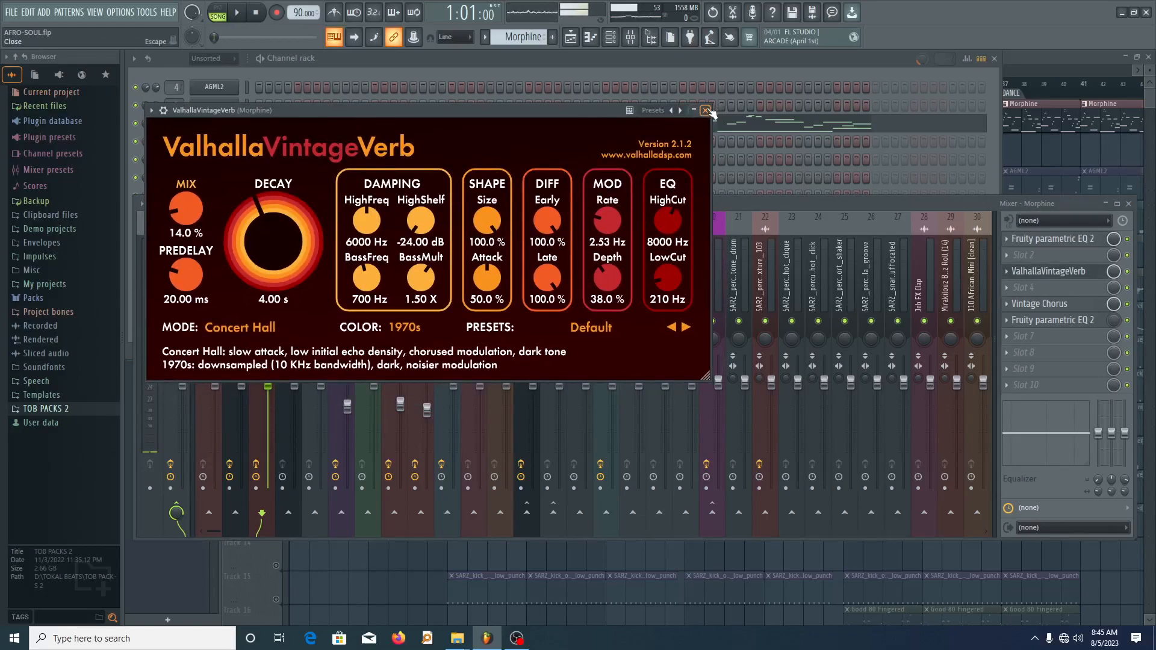
click(706, 111)
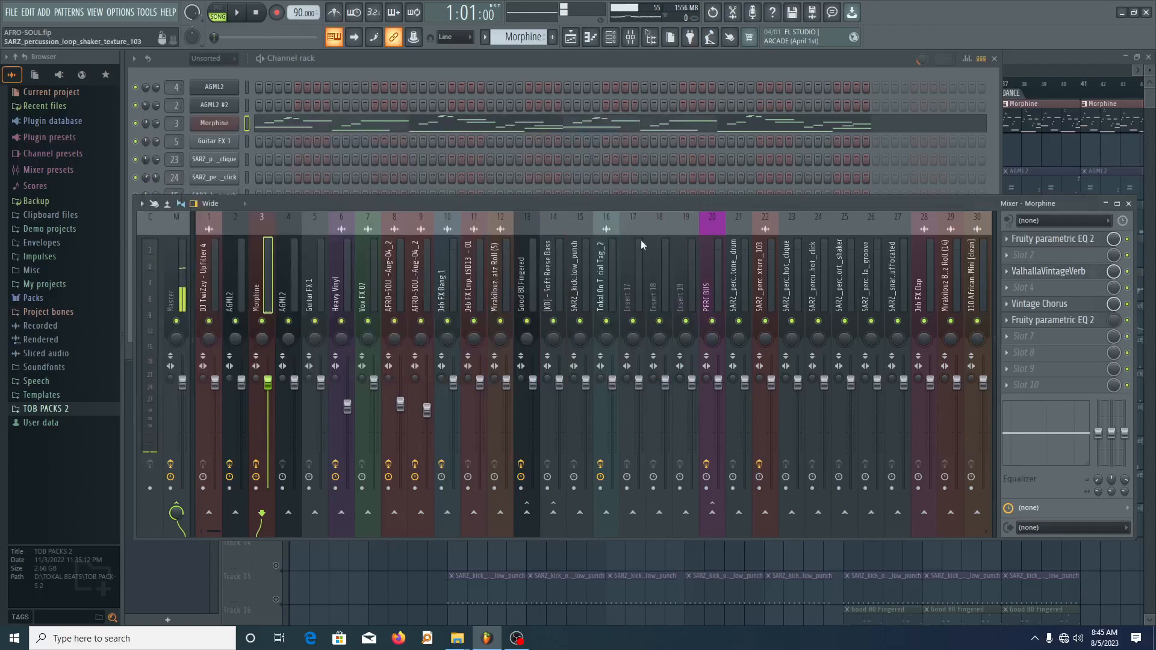
- Inspect the Vintage Chorus and the second Fruity parametric EQ 2 on the Morphine track, closing each window after viewing
click(1055, 304)
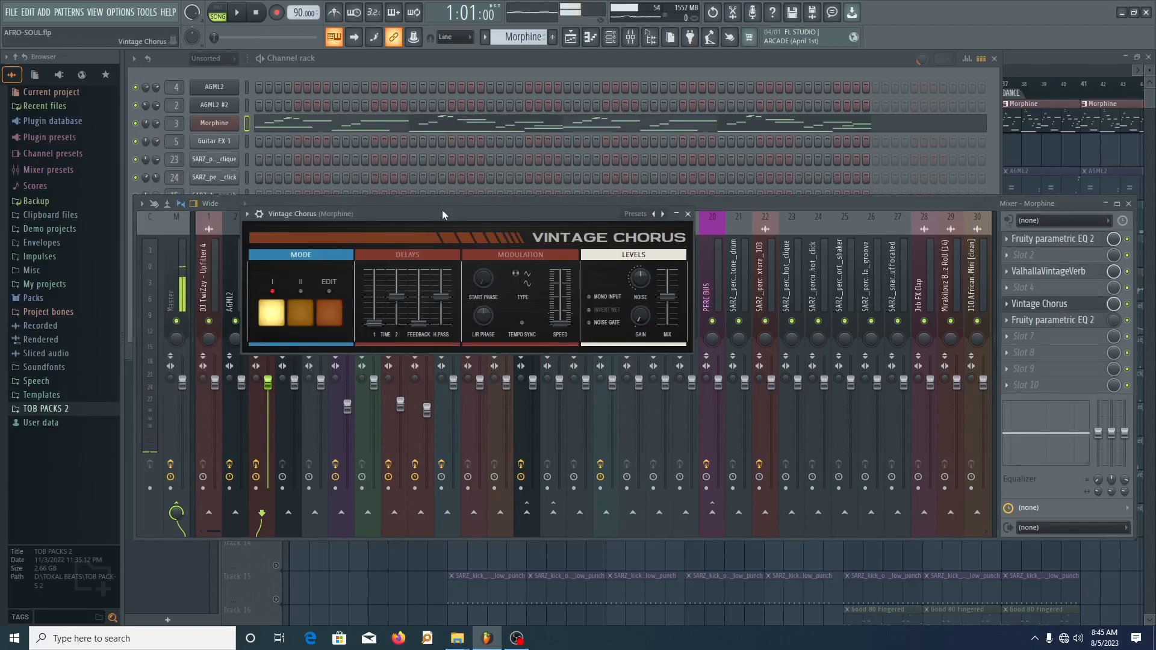
drag(443, 212, 424, 146)
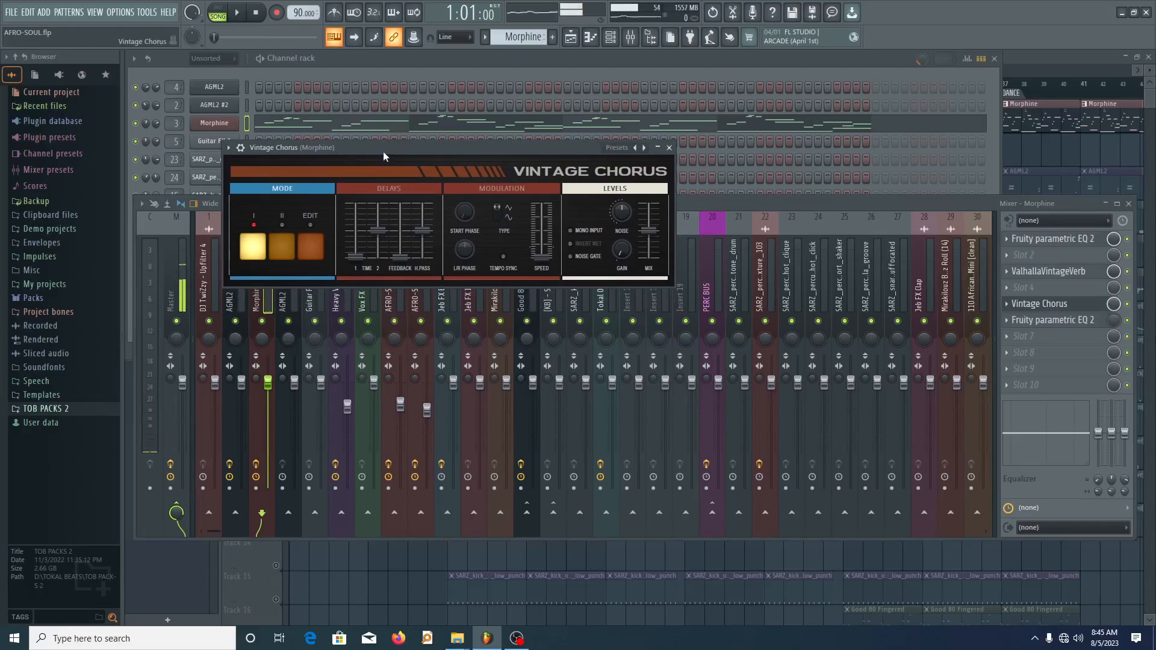
click(669, 147)
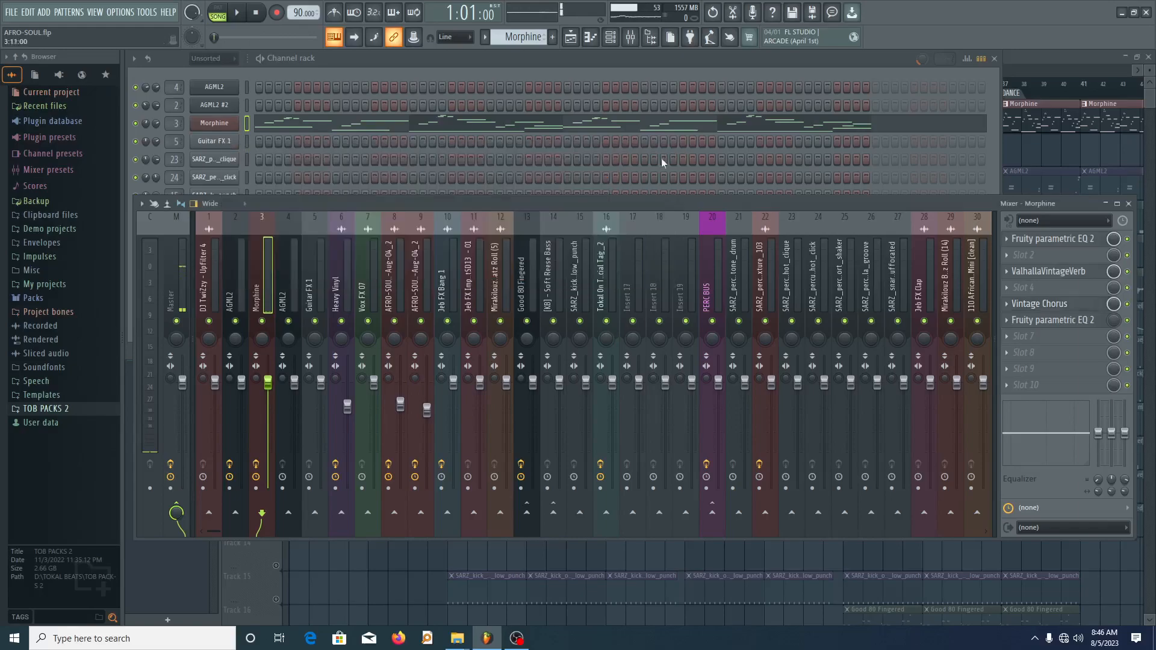
click(1060, 328)
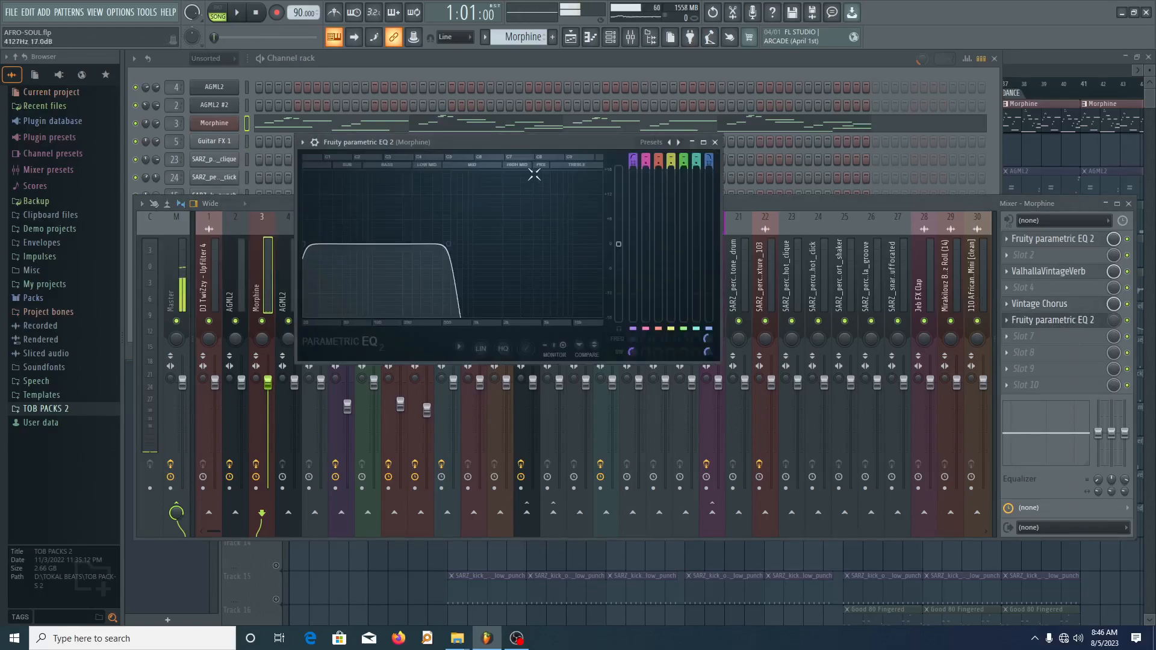
drag(530, 142, 495, 130)
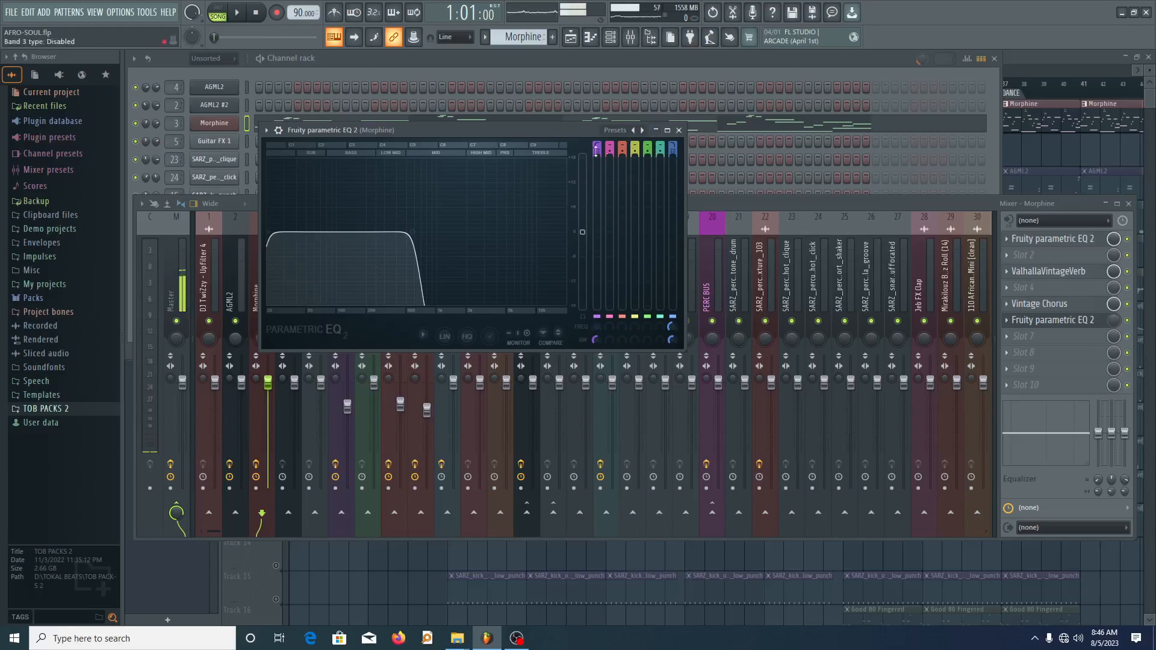
click(677, 131)
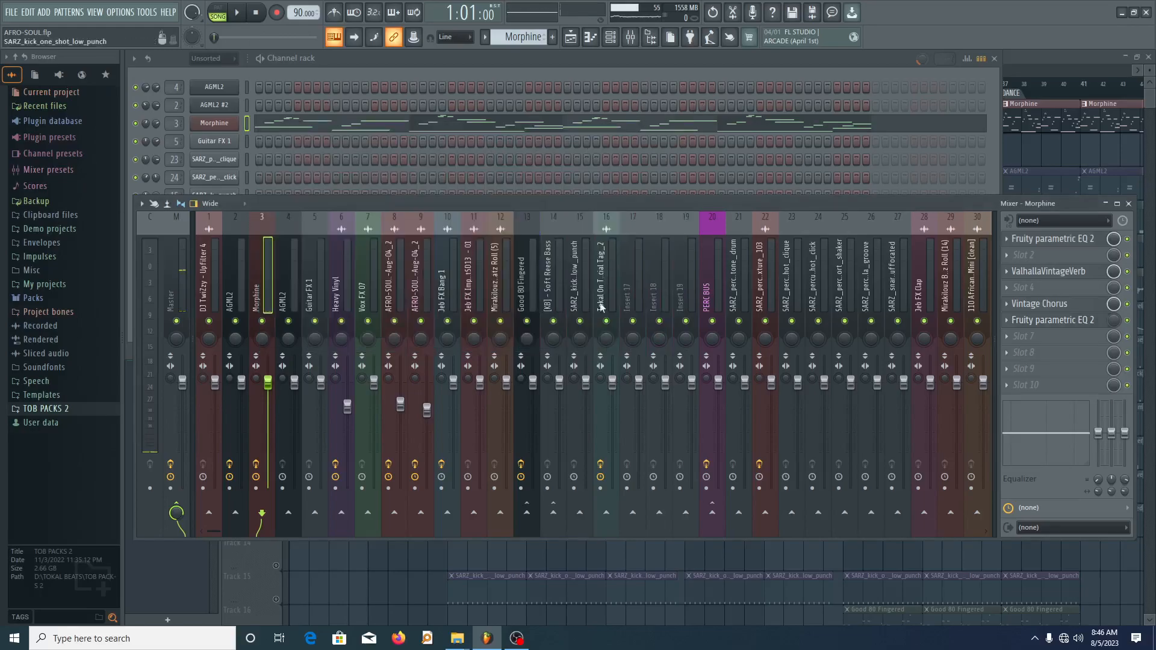
- Play the Morphine melody once with all its effect slots disabled and once with them enabled again, stopping playback each time
right_click(1128, 339)
click(1117, 345)
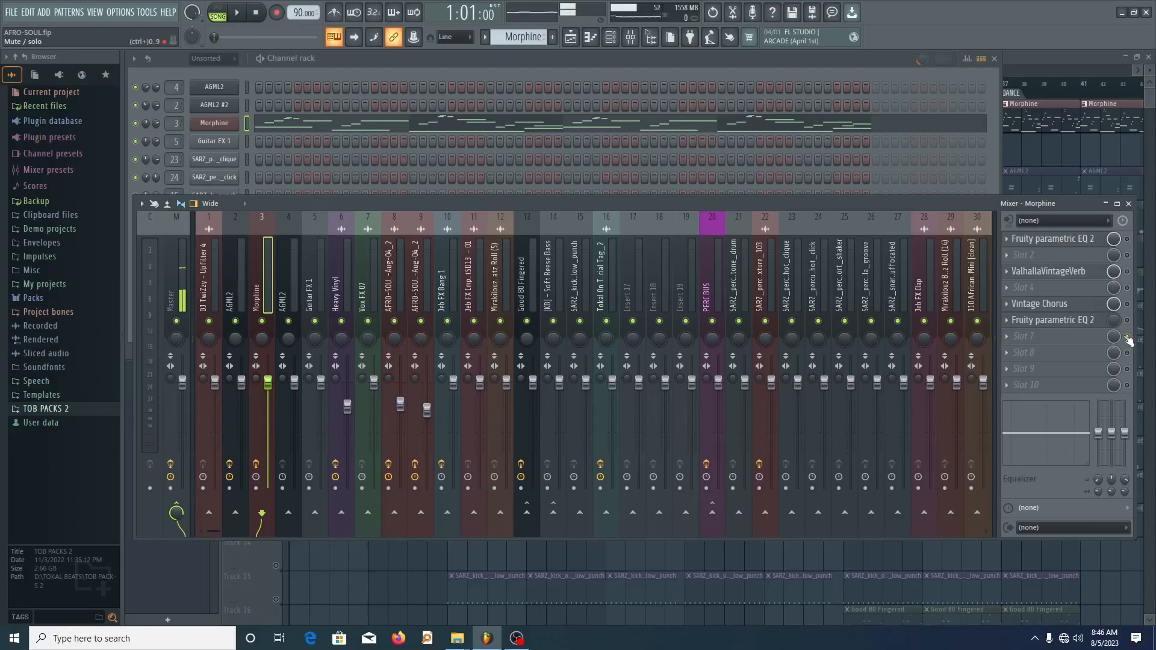
key(space)
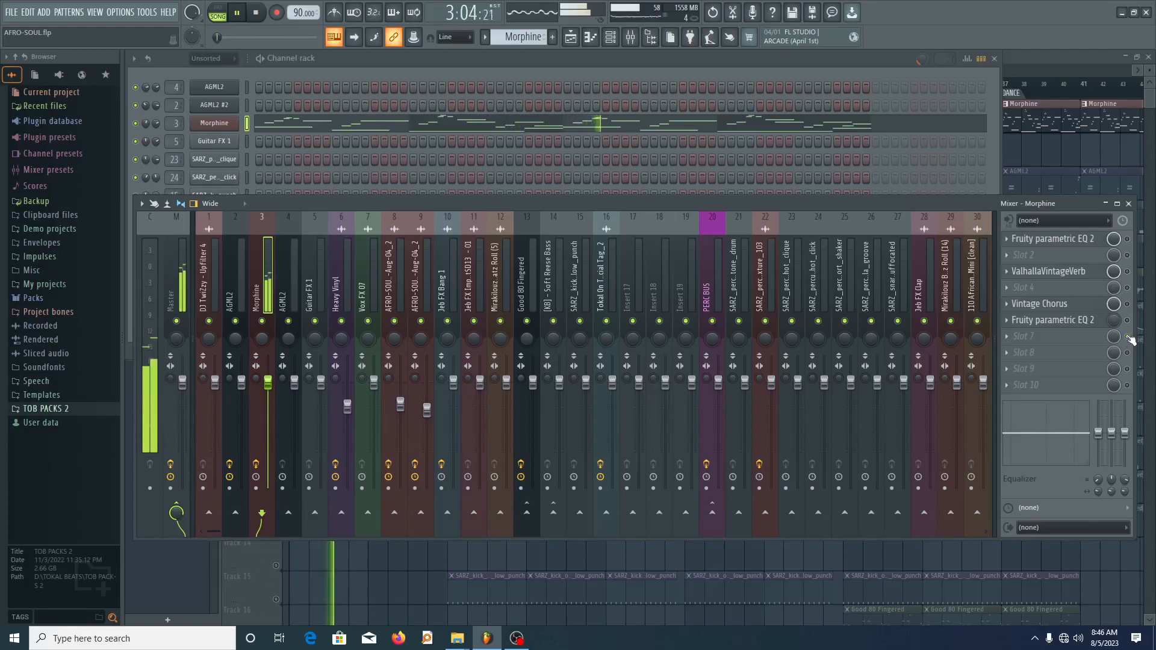
key(space)
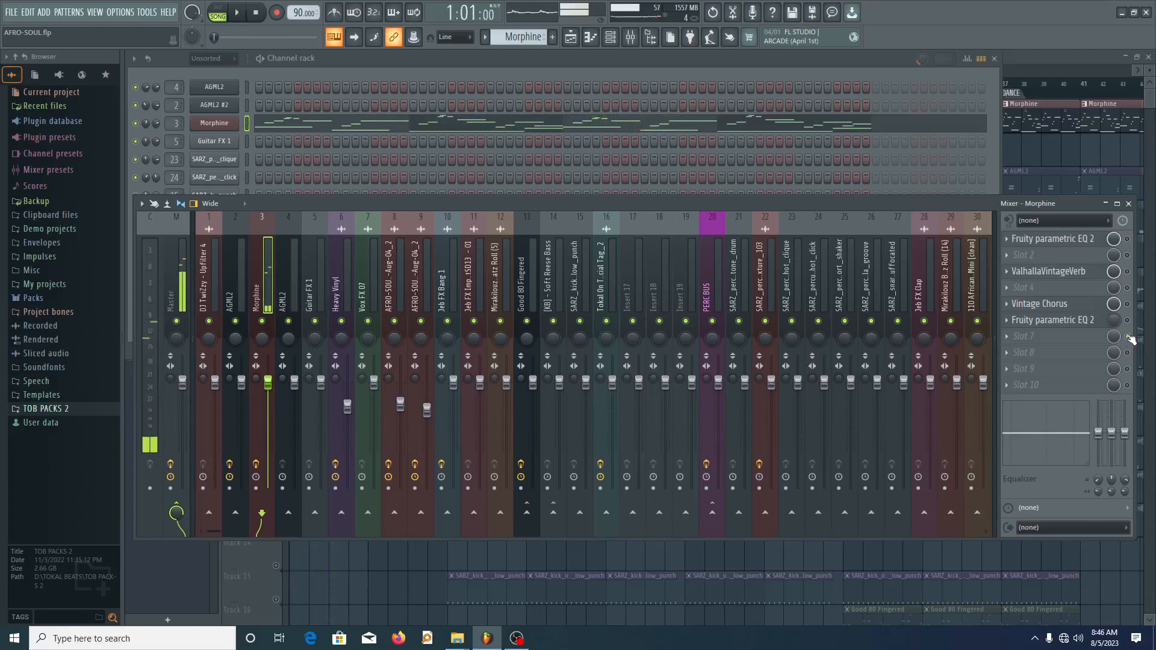
right_click(1127, 337)
click(1125, 339)
key(space)
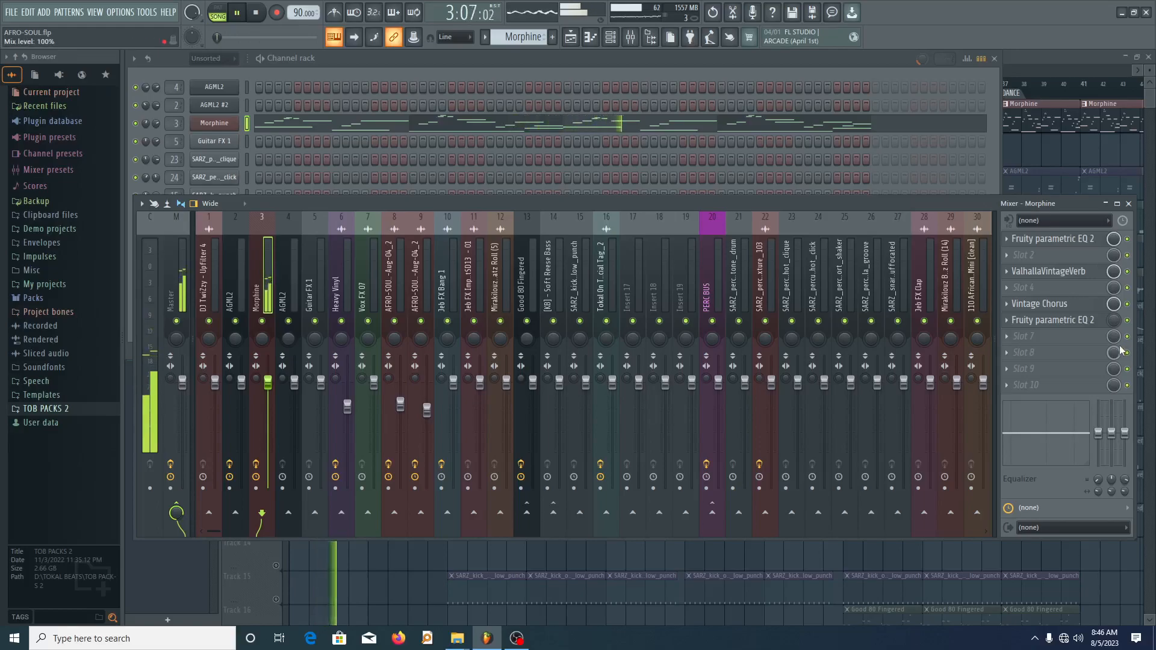
key(space)
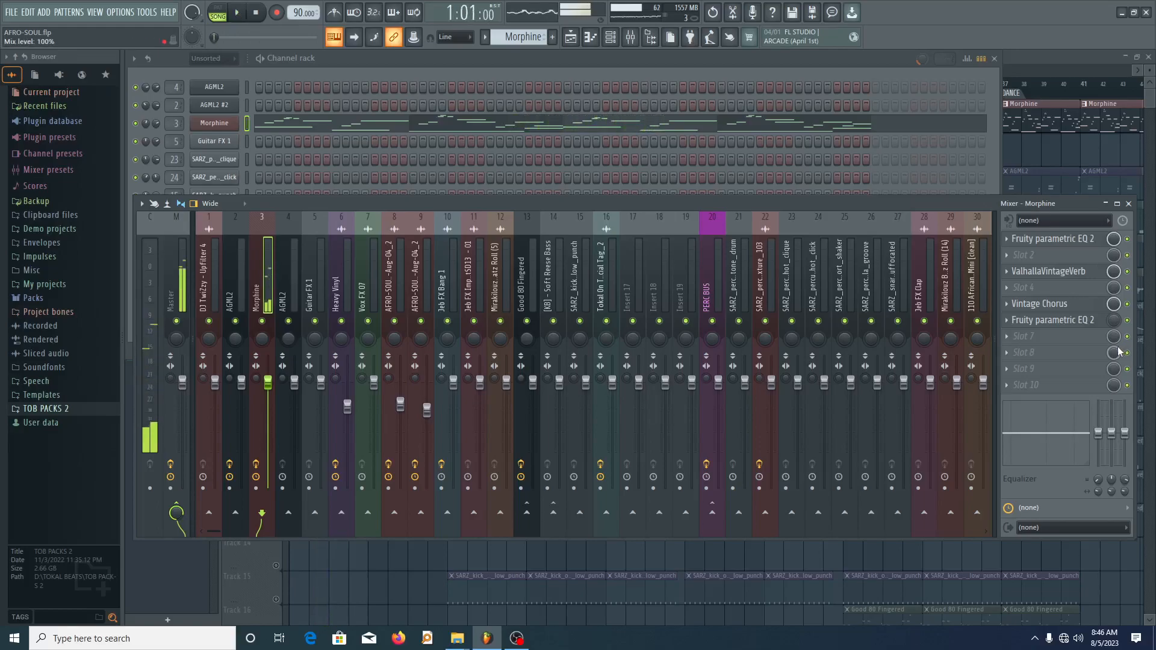
- Close the mixer and channel rack, then unmute Track 3 in the playlist and select its AGML2 pattern
click(1128, 203)
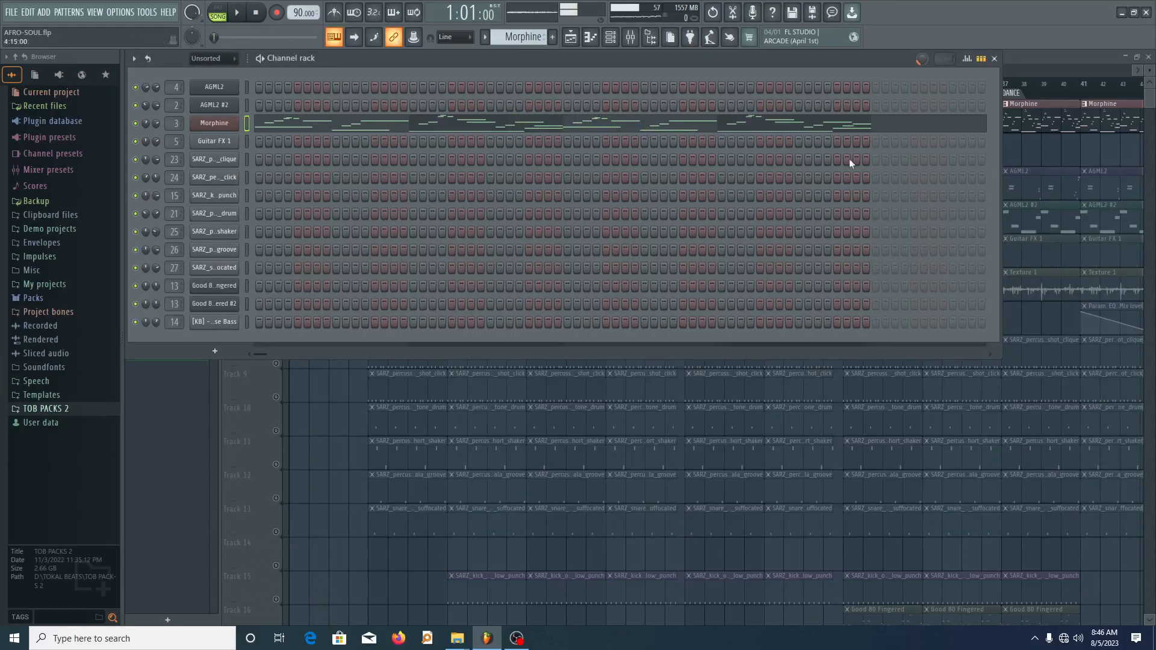
click(995, 59)
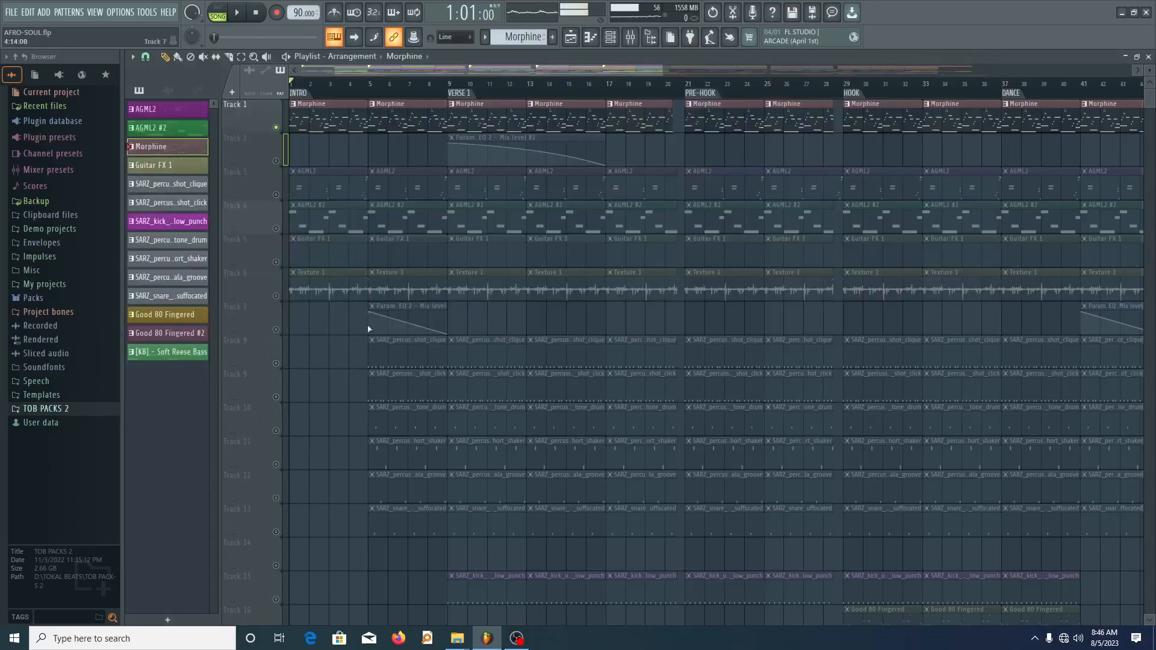
scroll(198, 403, down, 2)
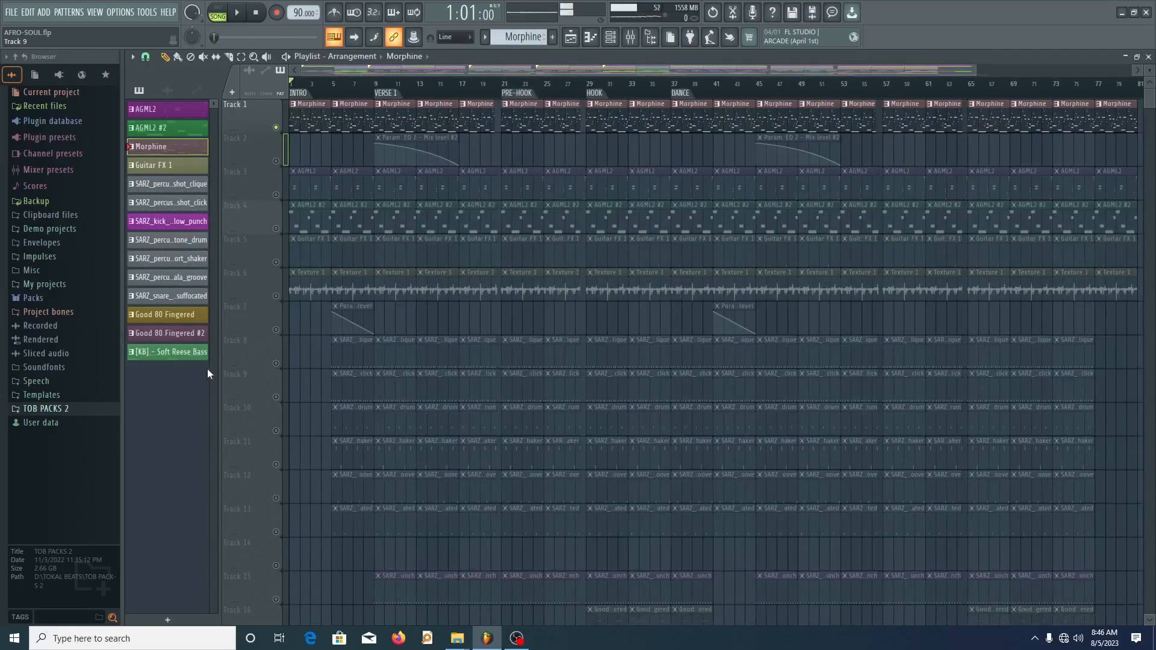
scroll(301, 212, up, 6)
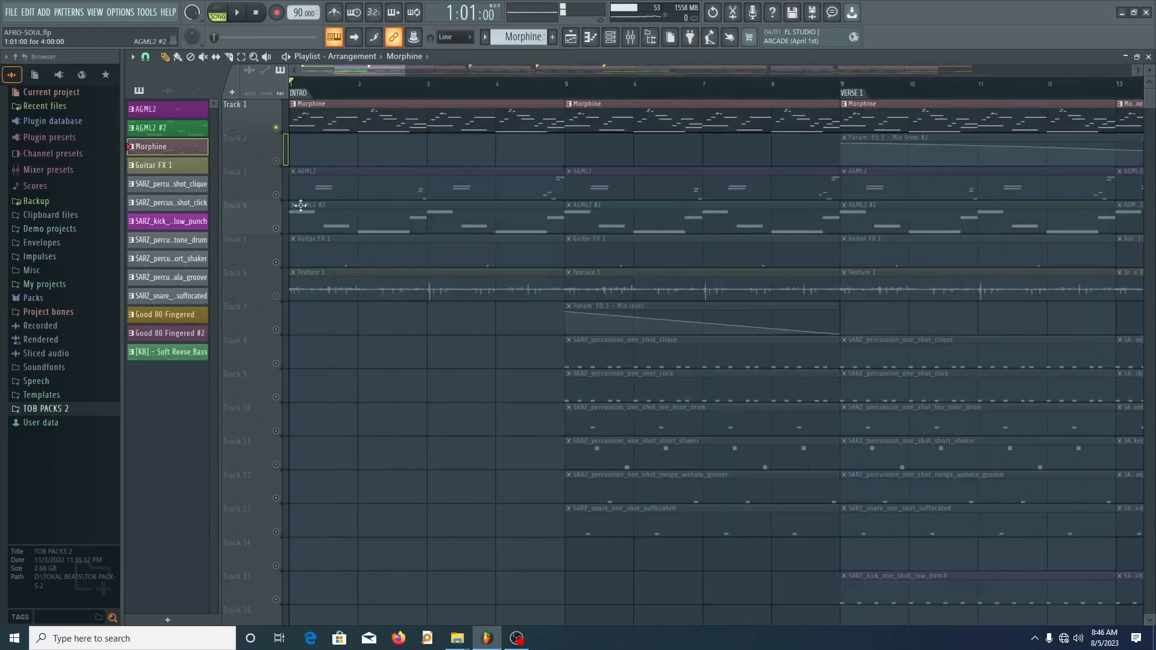
scroll(320, 278, down, 2)
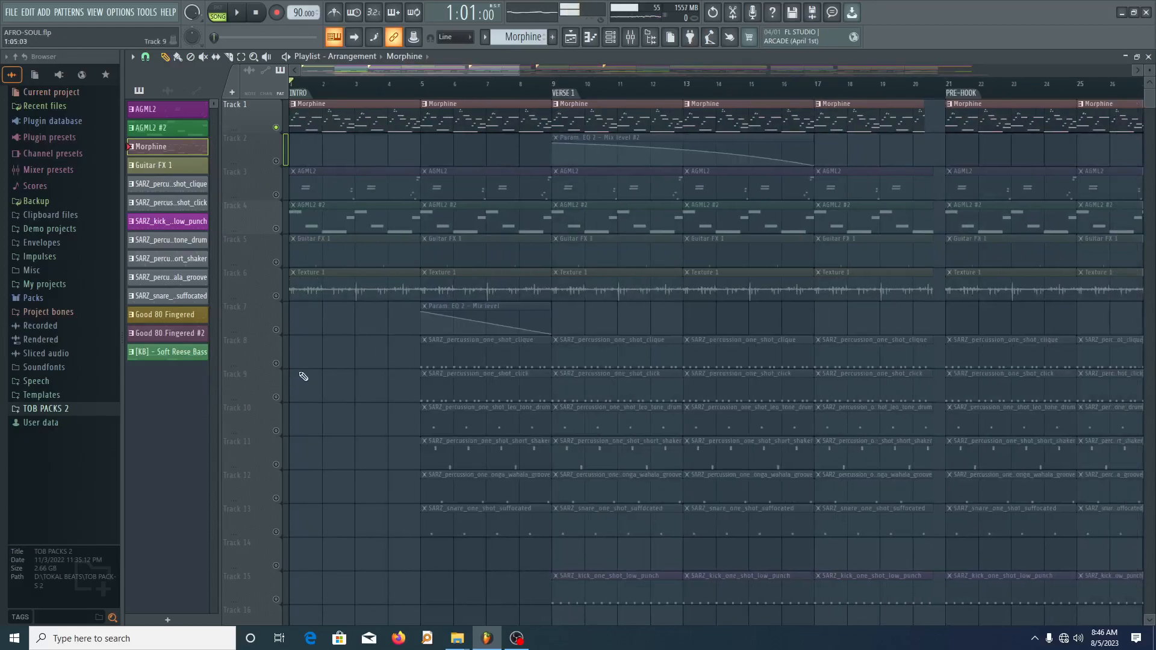
scroll(236, 292, up, 3)
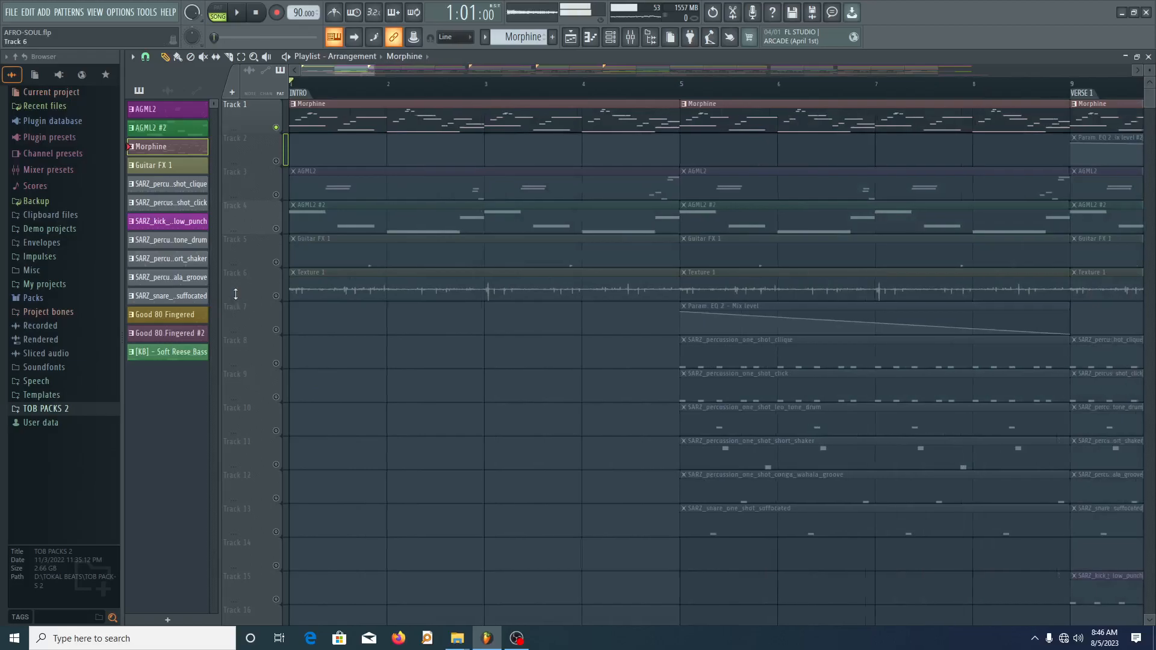
click(275, 194)
click(343, 181)
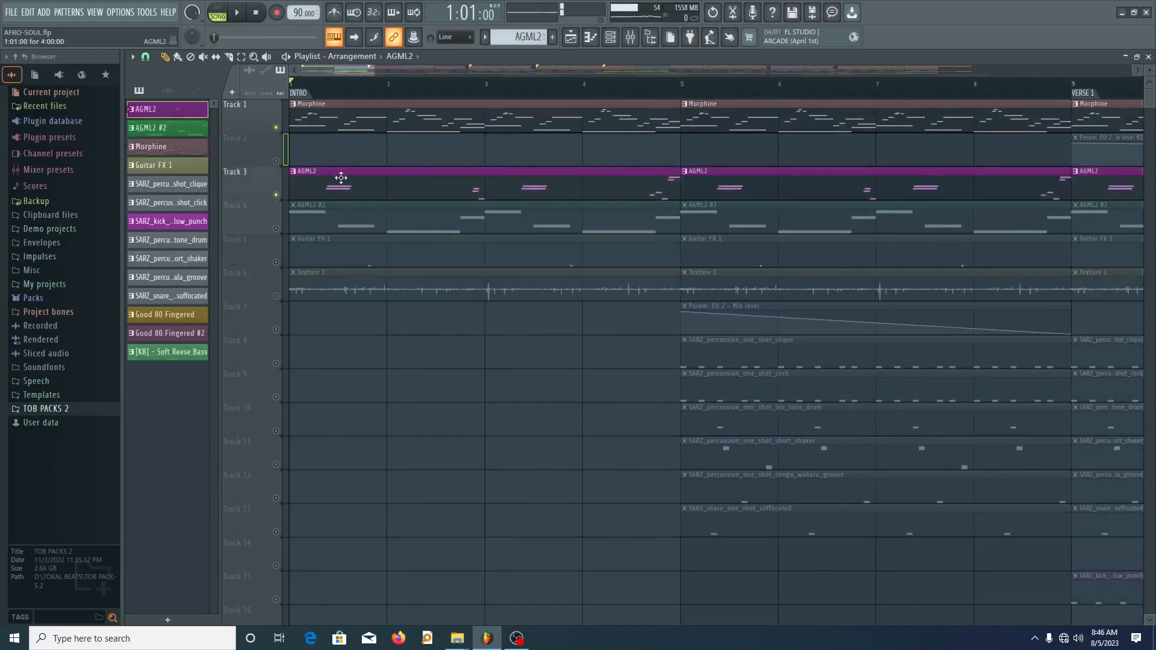
- View the AGML2 channel's Ample Guitar M II Lite instrument from the channel rack, close it, and return to the playlist
click(609, 37)
click(247, 88)
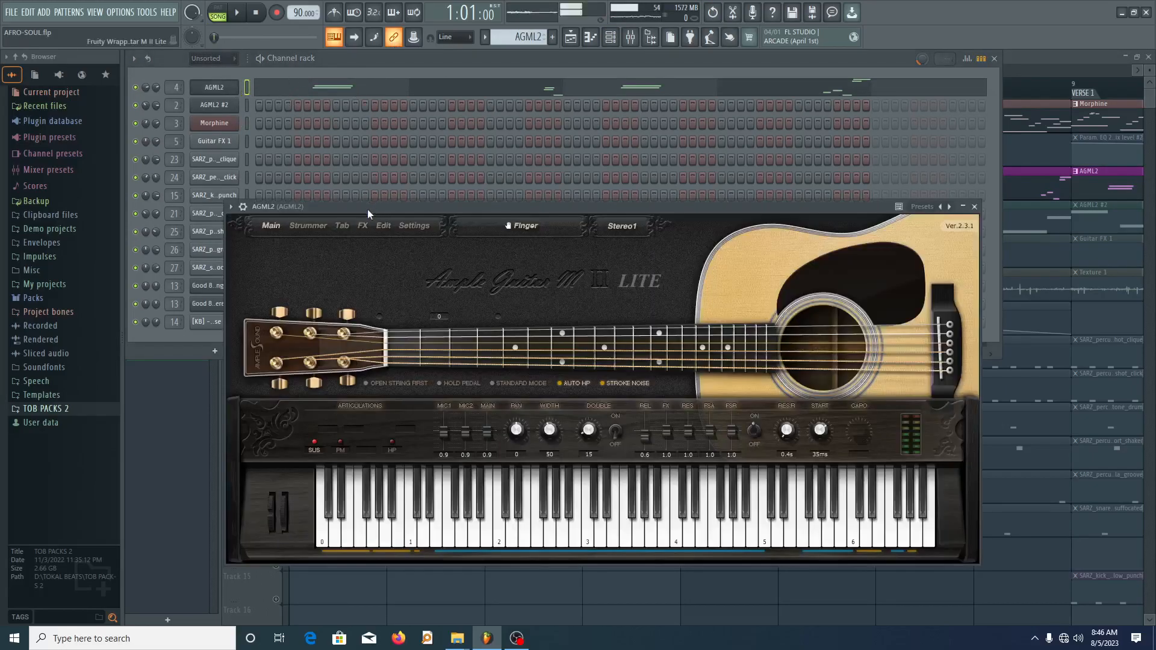
drag(368, 208, 306, 87)
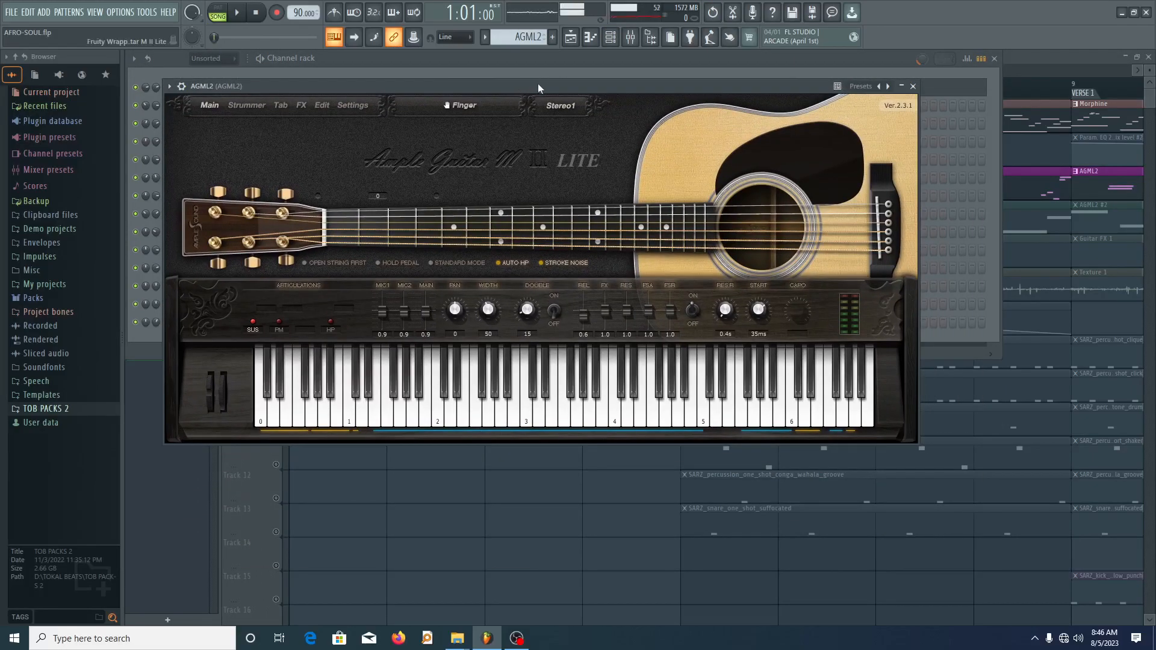
drag(656, 89, 670, 107)
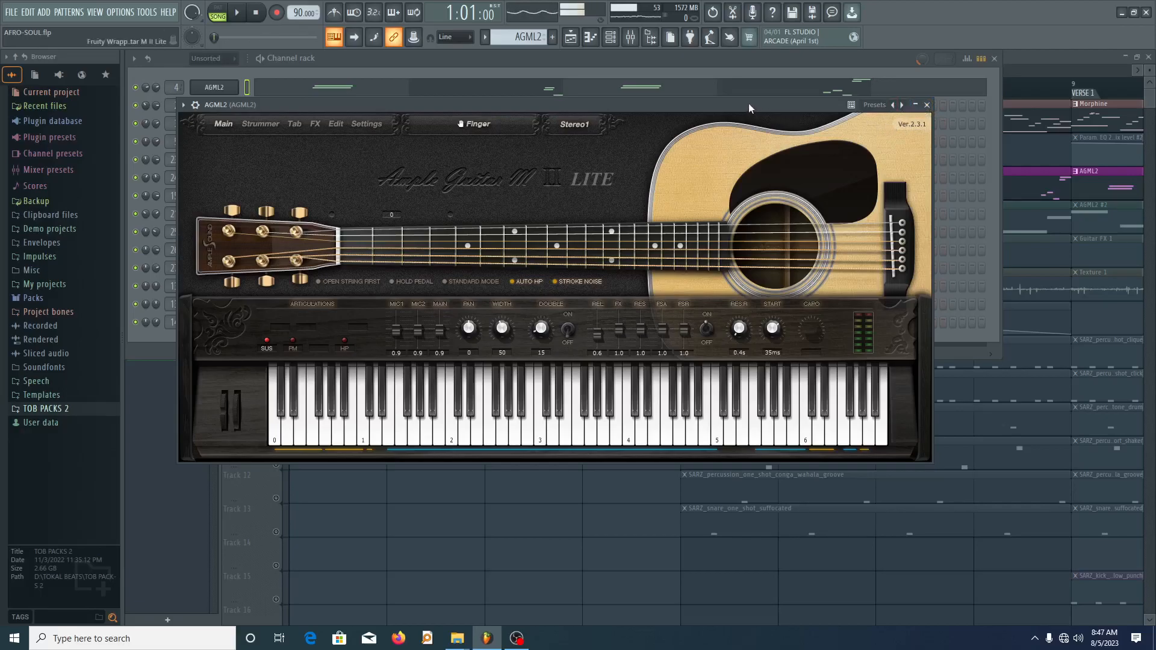
drag(749, 103, 725, 109)
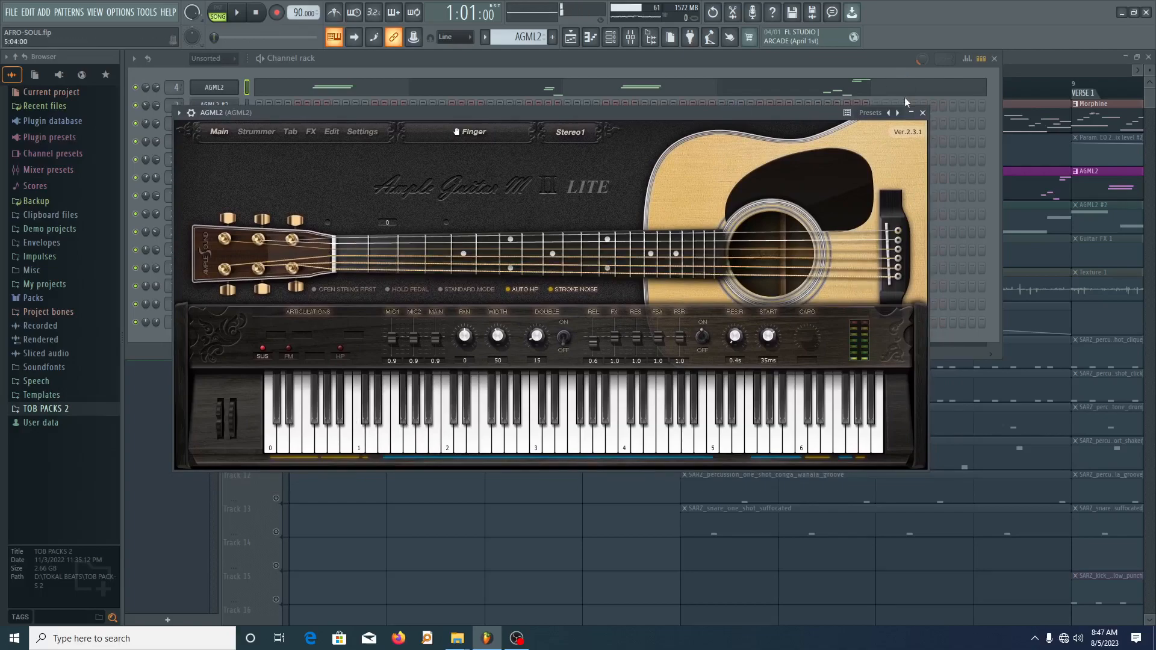
click(922, 113)
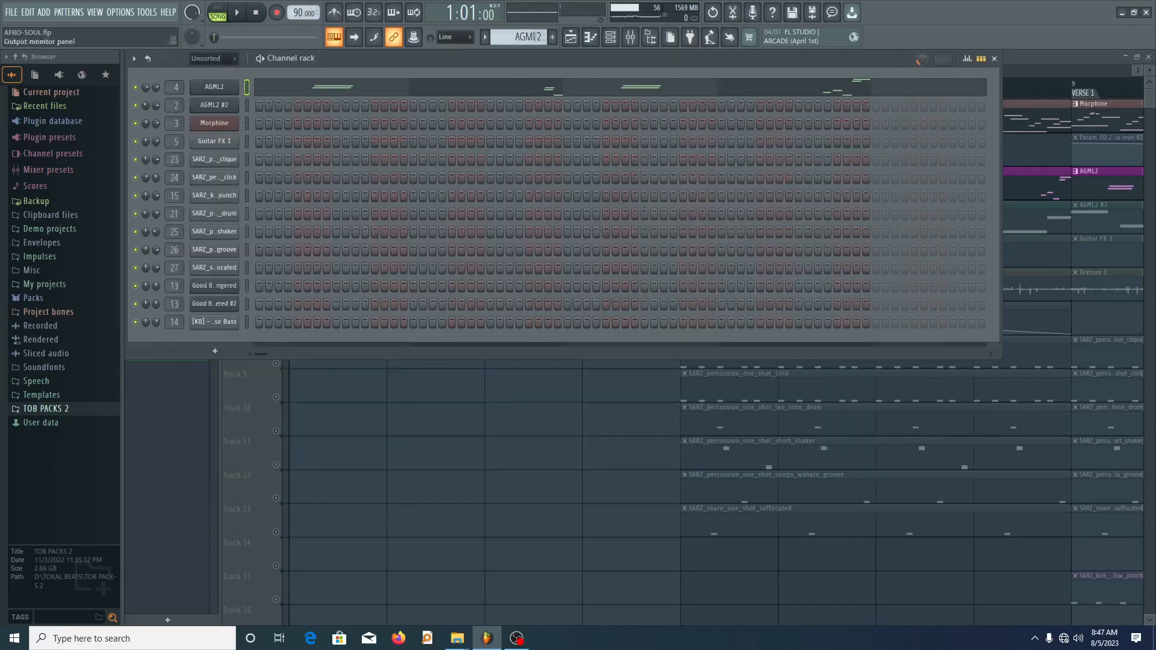
click(569, 40)
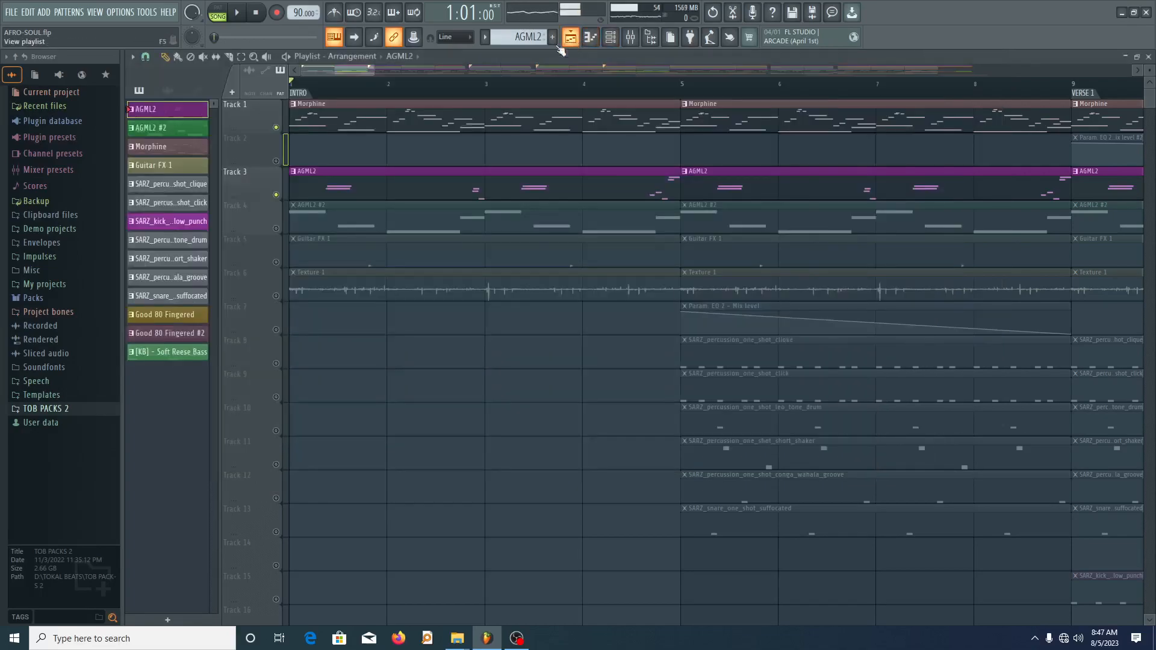
- Solo Track 3, play the AGML2 pattern in the piano roll, stop playback, and close the piano roll
ctrl+click(278, 195)
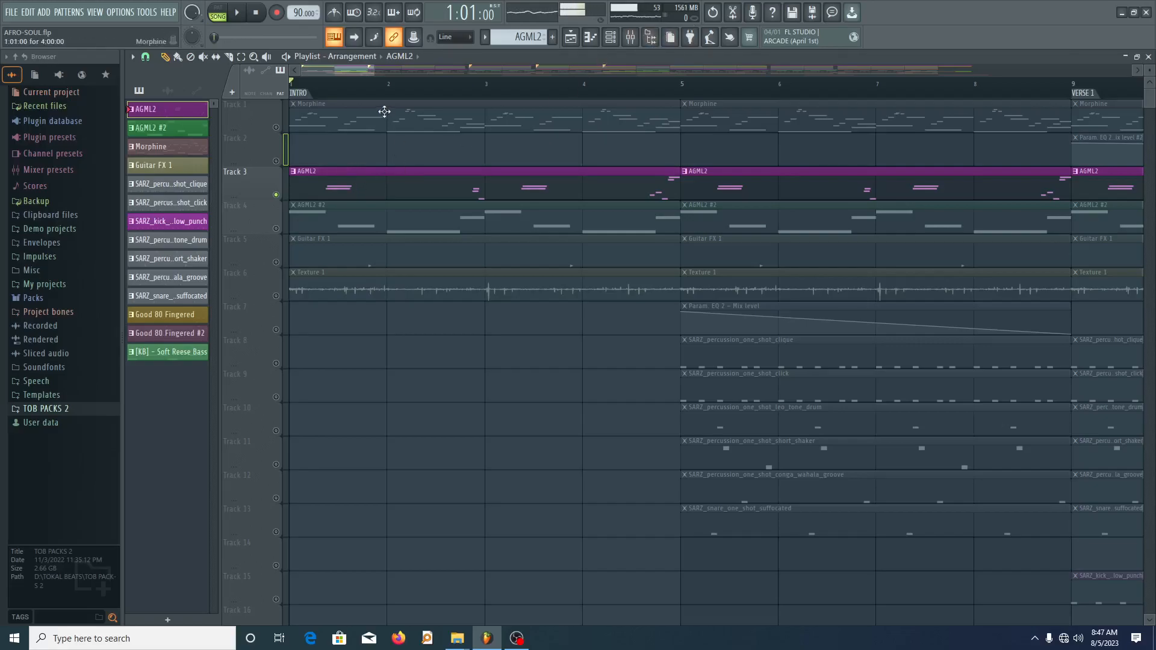
double_click(380, 173)
key(space)
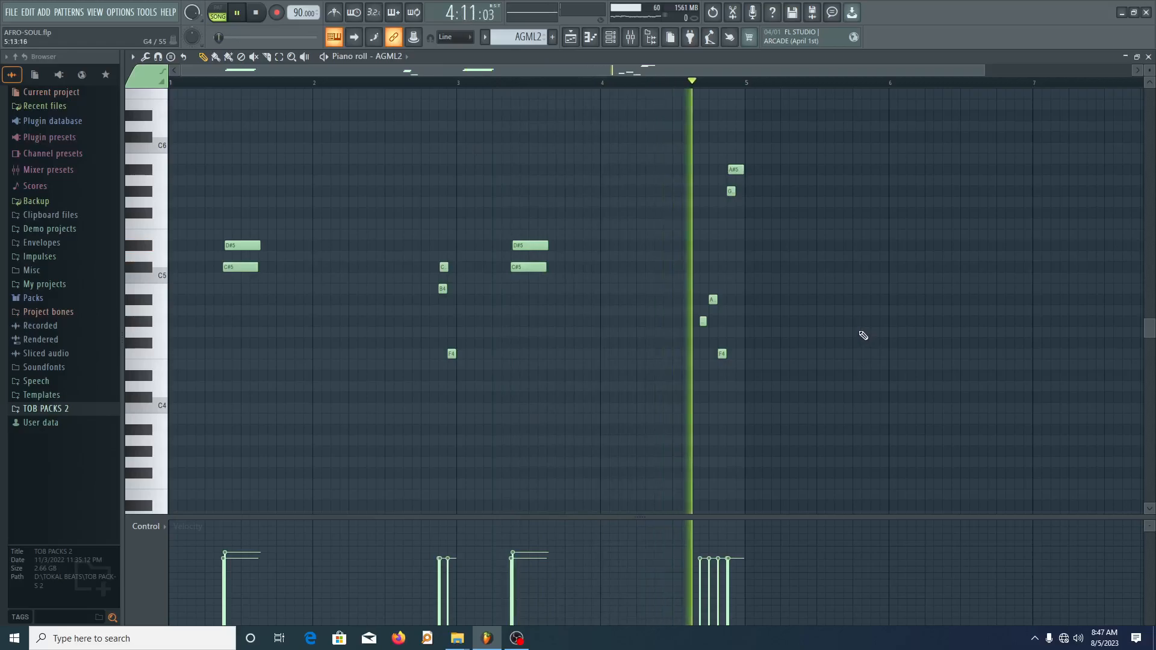
key(space)
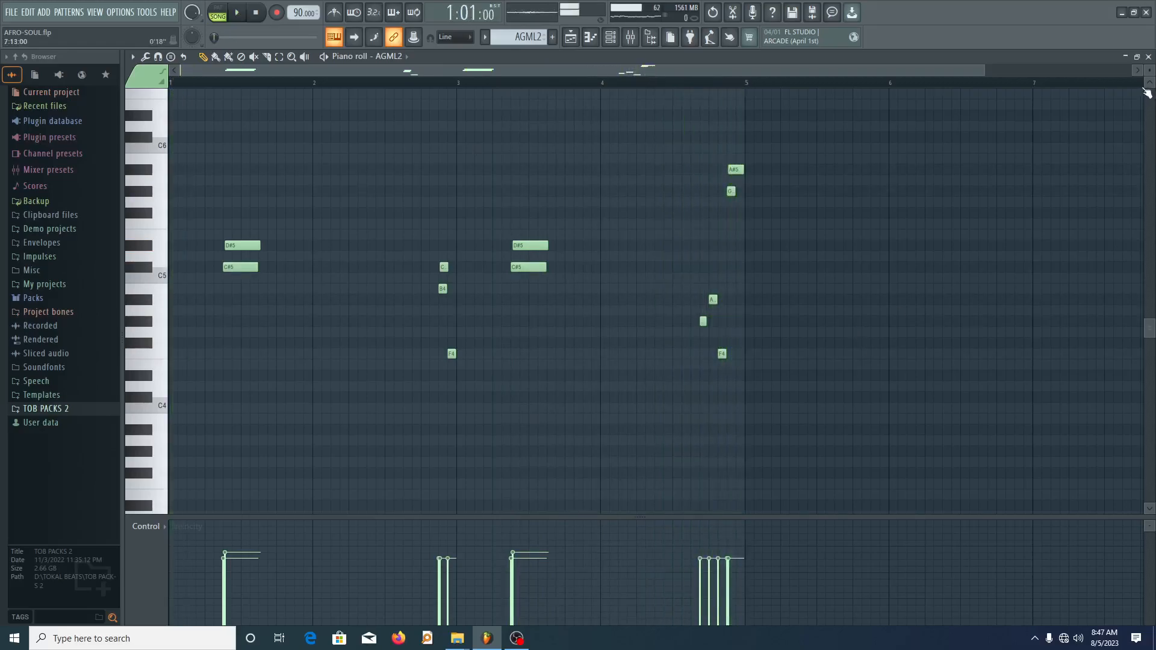
click(1149, 57)
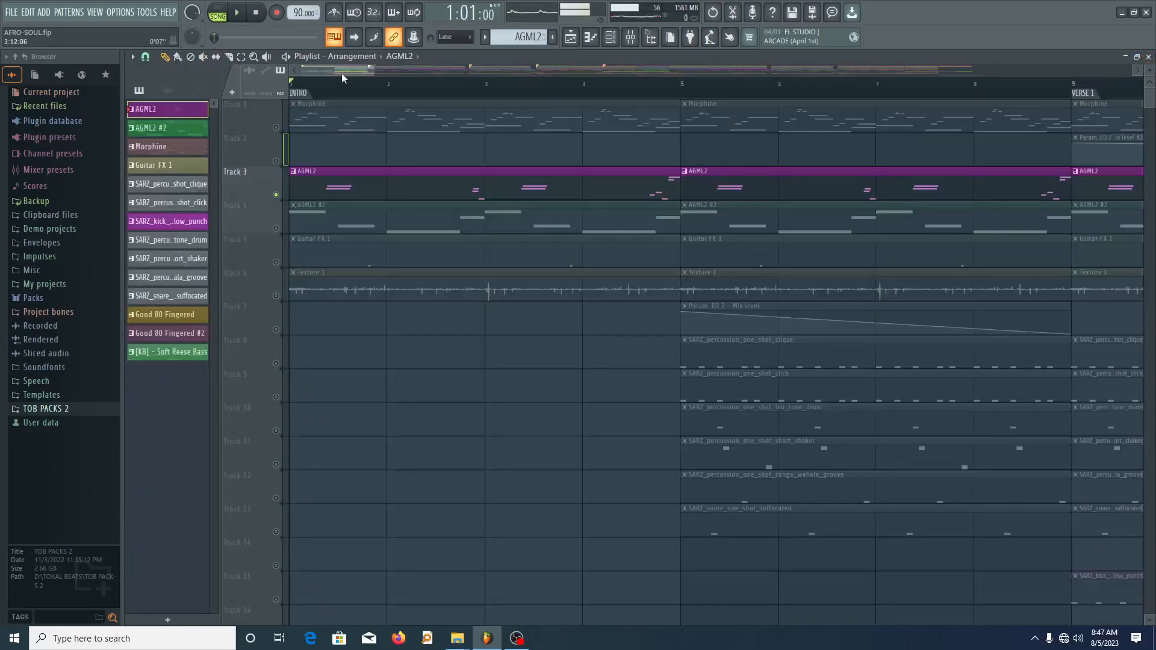
- Unmute Tracks 1 and 2, play the Morphine and AGML2 parts together from the intro, and stop playback
click(276, 129)
click(276, 162)
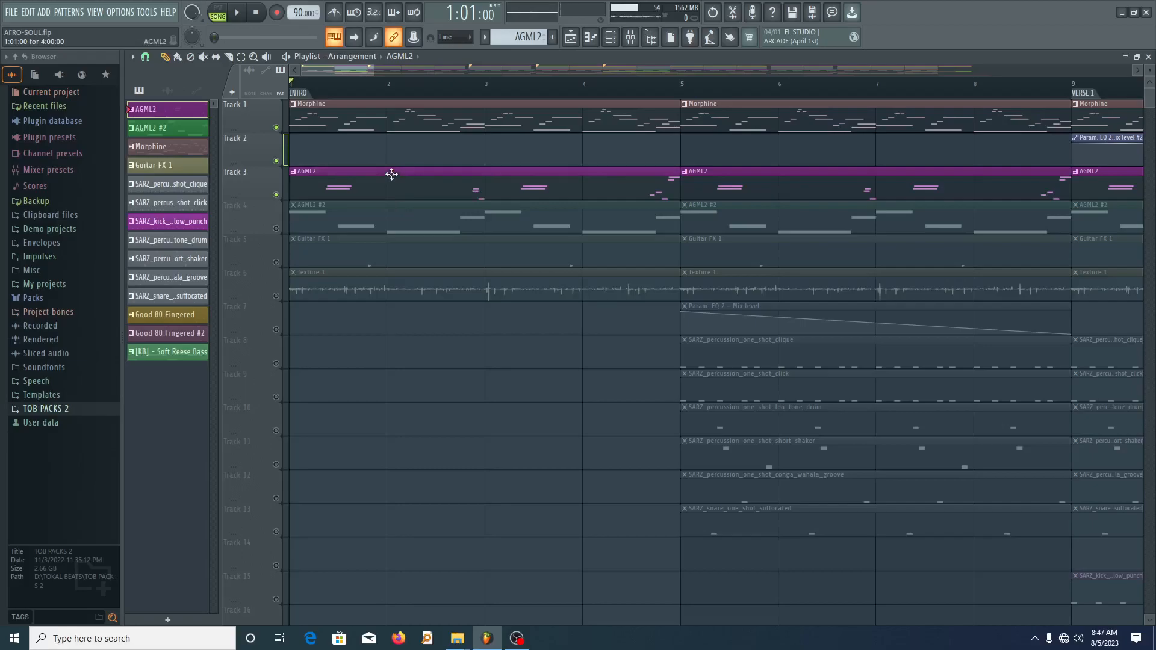
key(space)
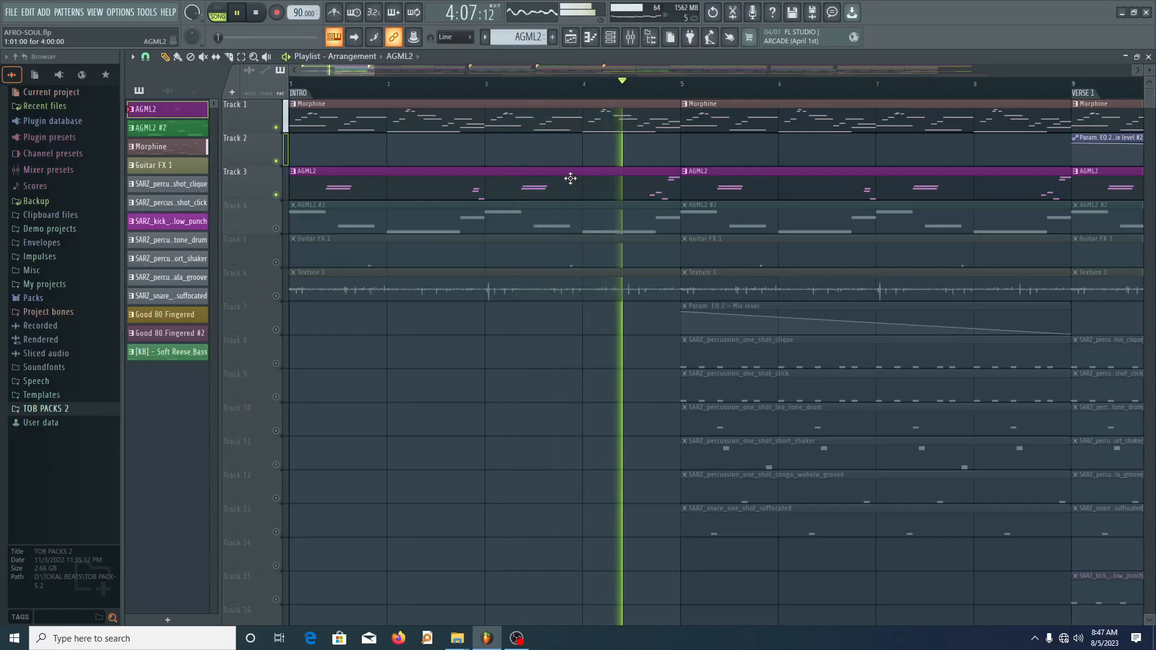
key(space)
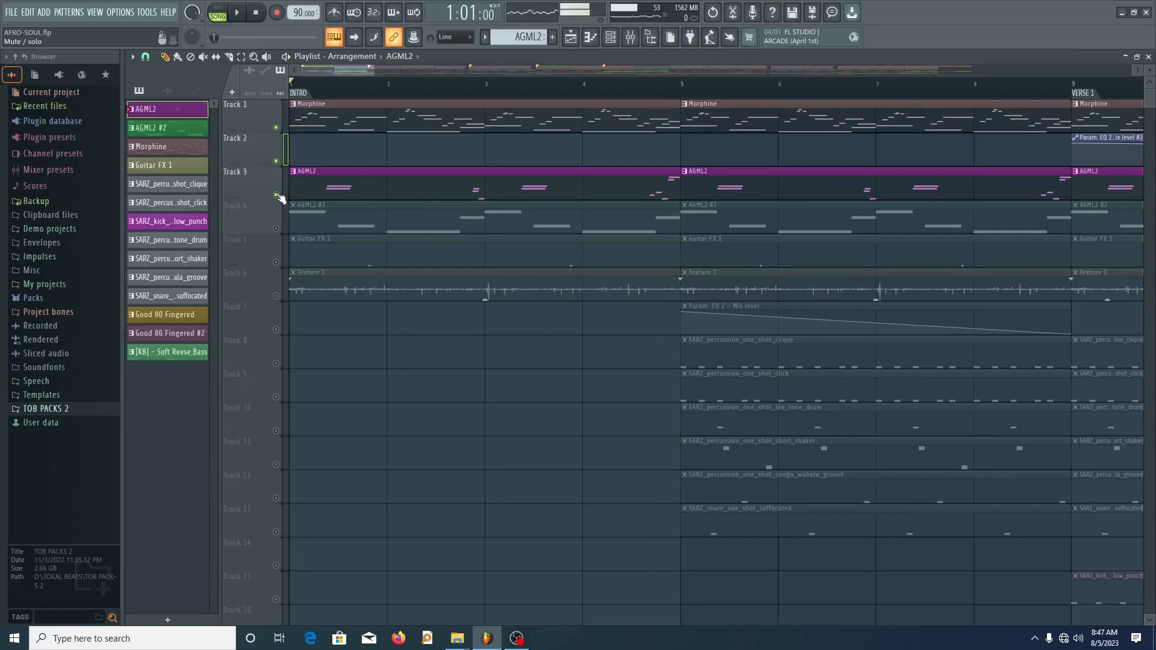
- Unmute and solo Track 4 in the playlist, and select its AGML2 #2 pattern
click(277, 228)
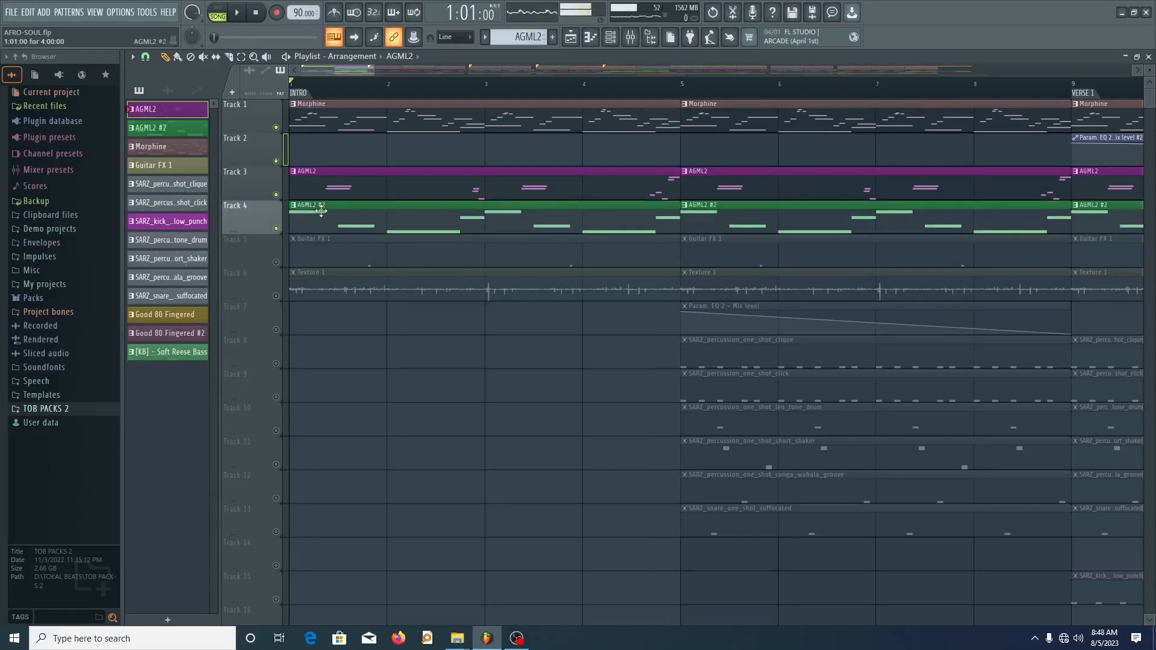
right_click(277, 229)
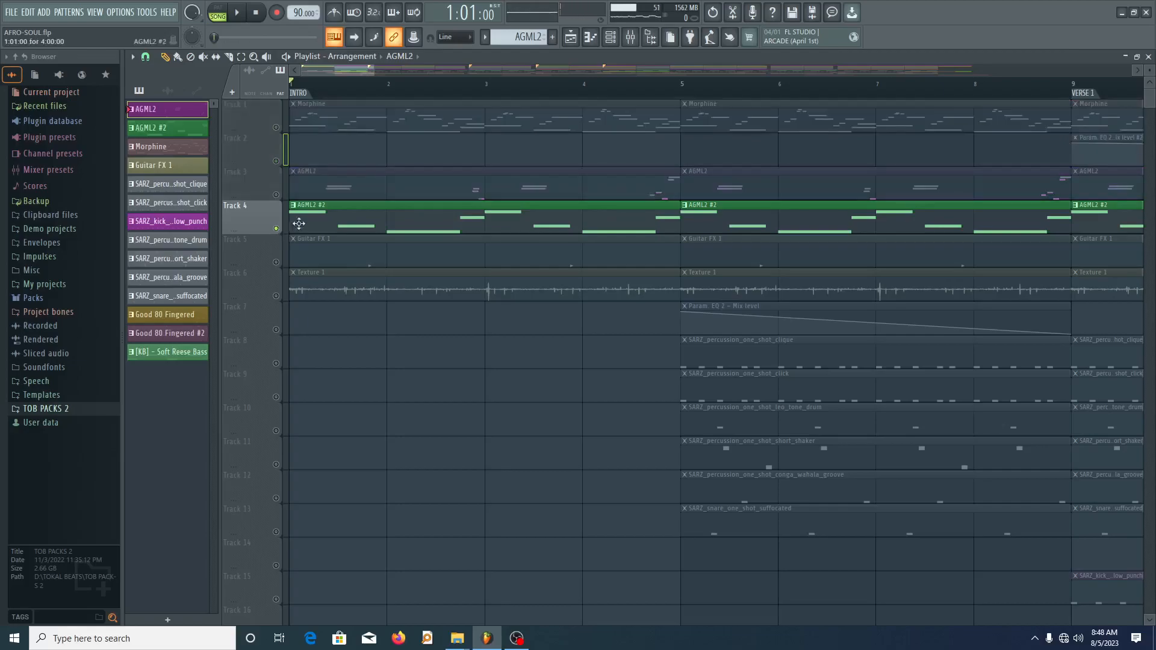
click(341, 204)
key(space)
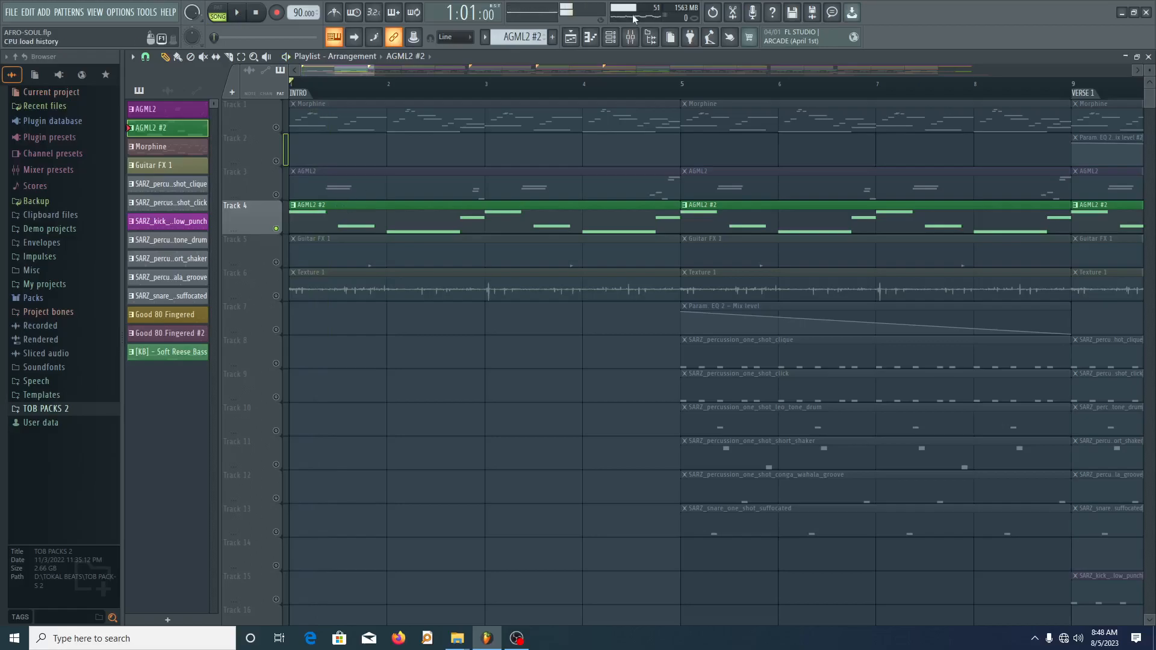
- View the AGML2 #2 channel's Ample Guitar M II Lite instrument from the channel rack, start playback, and dismiss the instrument window
key(F6)
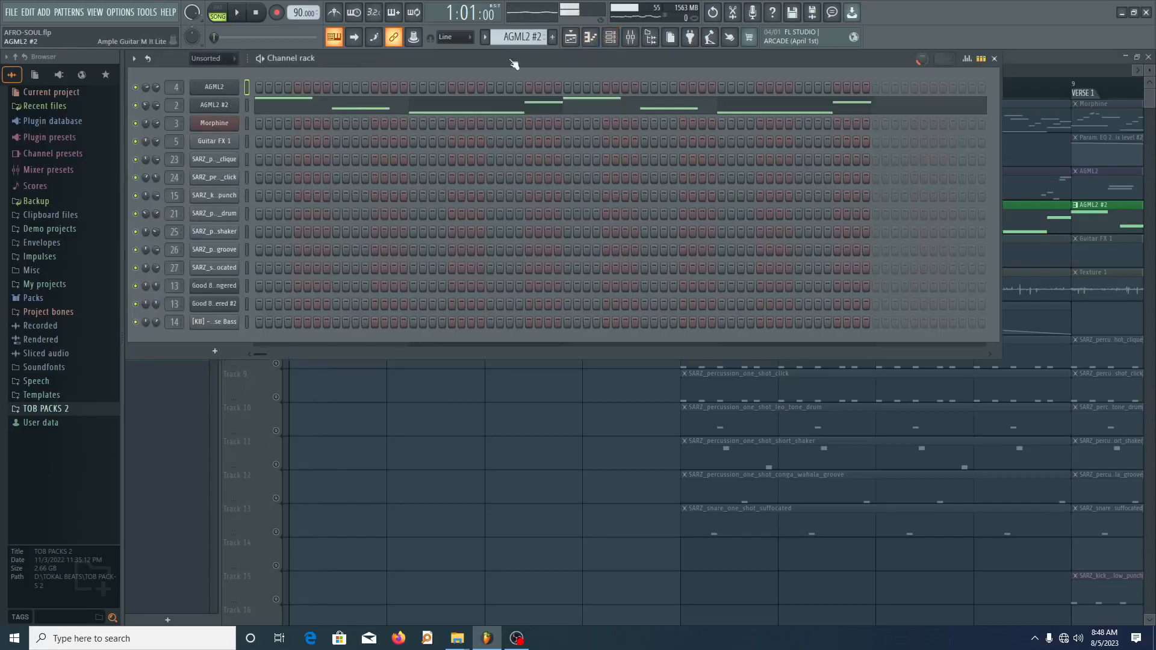
click(214, 106)
key(space)
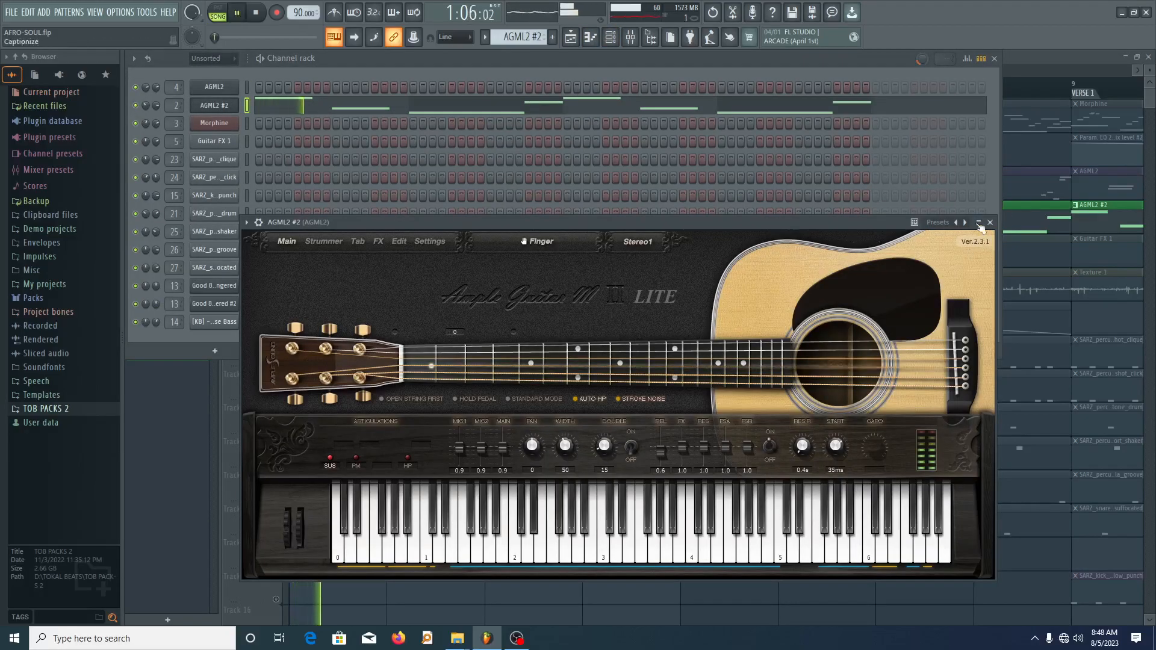
click(978, 224)
- Follow the AGML2 #2 notes in the piano roll during playback, stop it, and return to the playlist
click(529, 106)
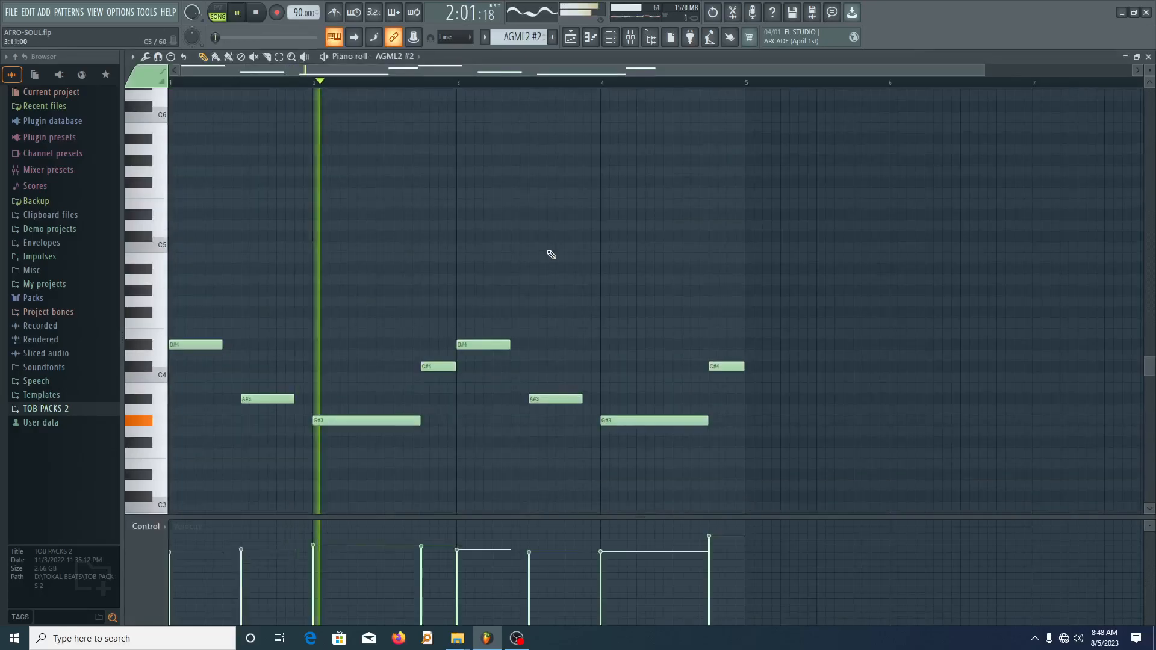
scroll(548, 252, down, 3)
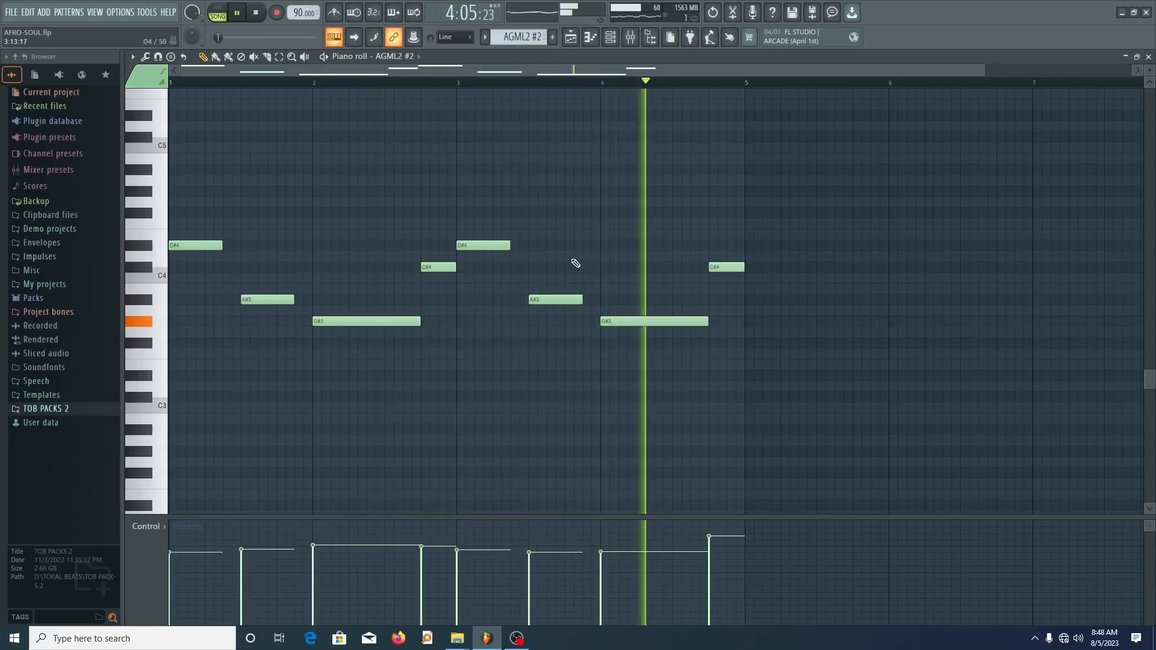
key(space)
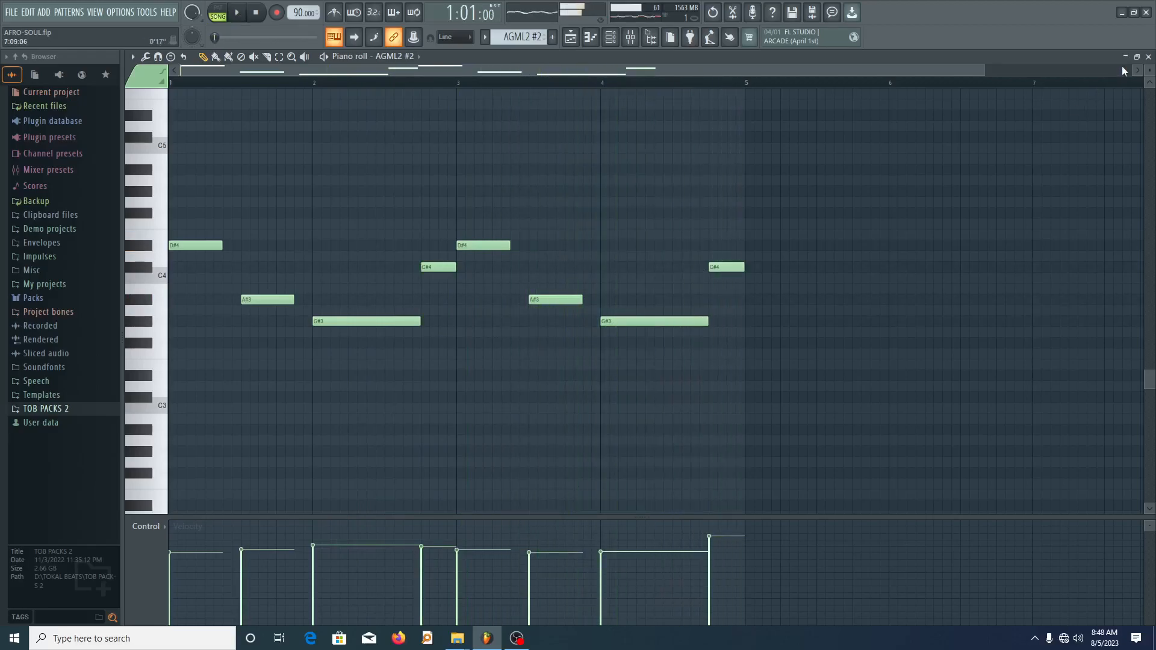
click(1149, 57)
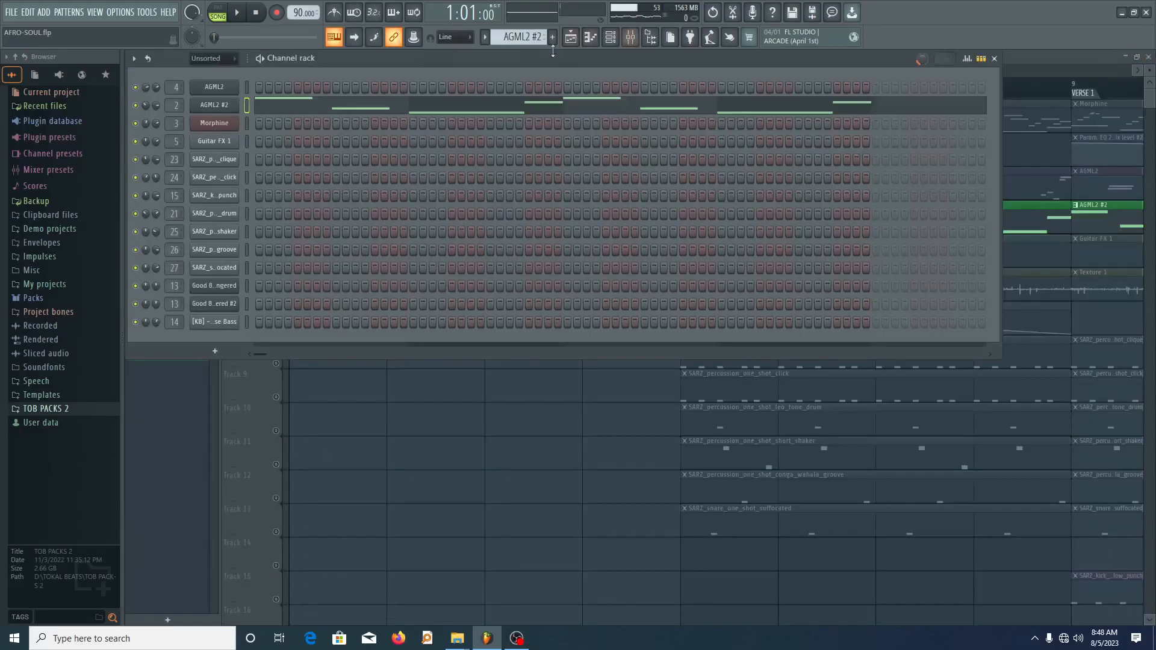
click(567, 39)
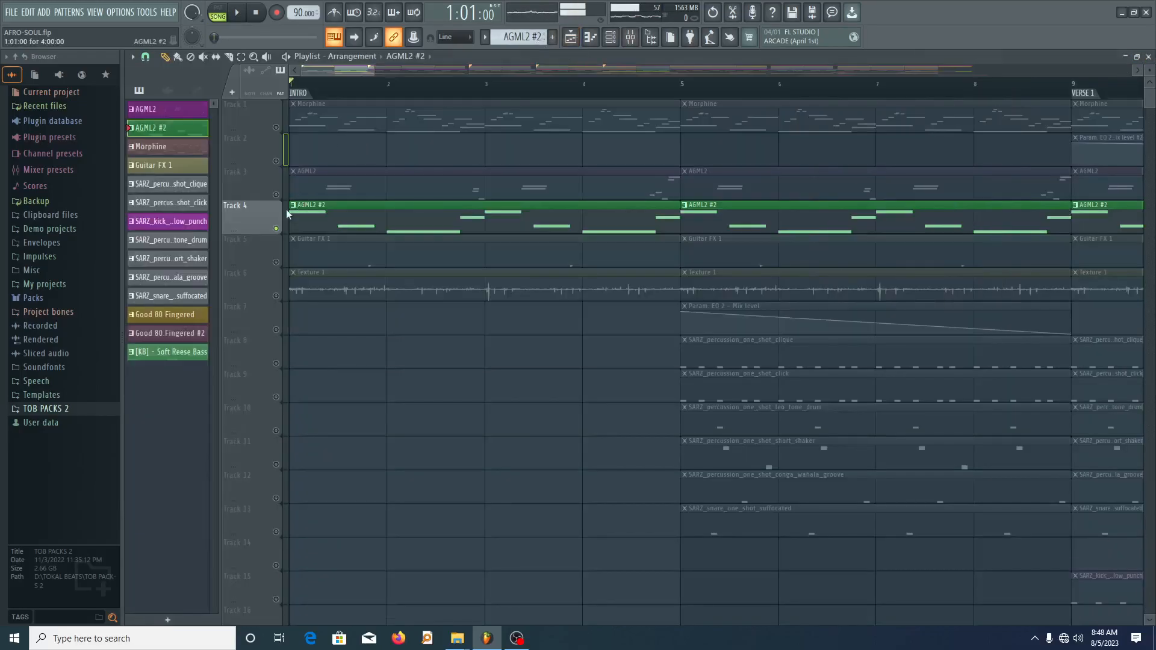
- Solo Track 1, highlight the low D#4, A#3, G#3 and C#4 notes of Morphine in the piano roll, deselect them, and close it
click(374, 110)
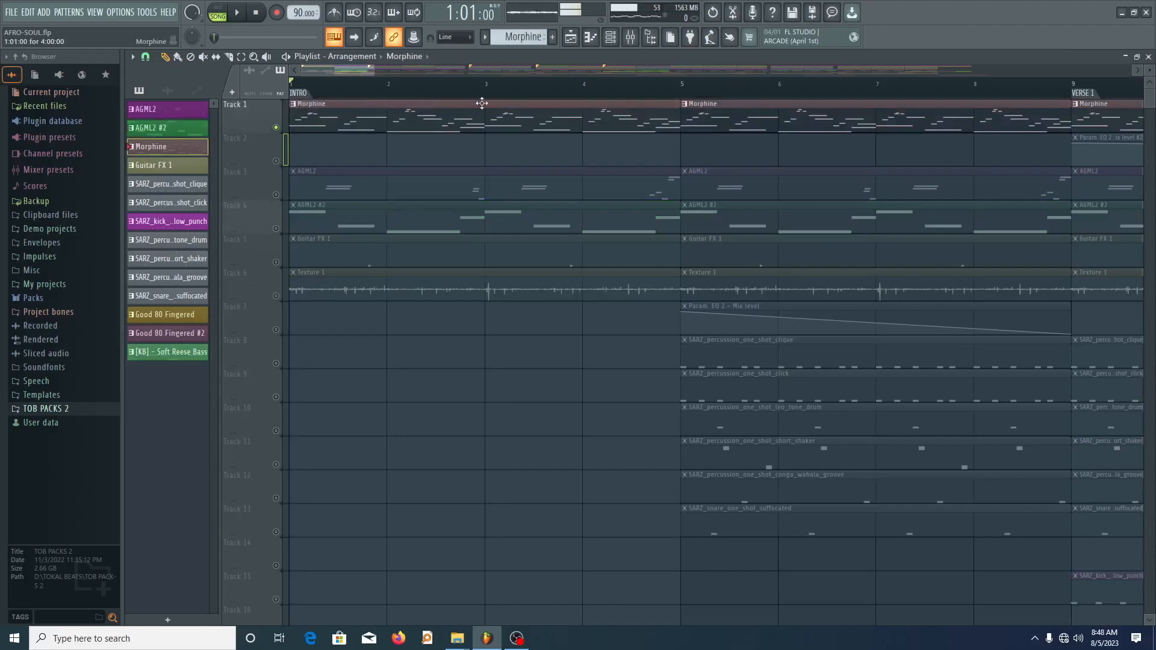
double_click(550, 104)
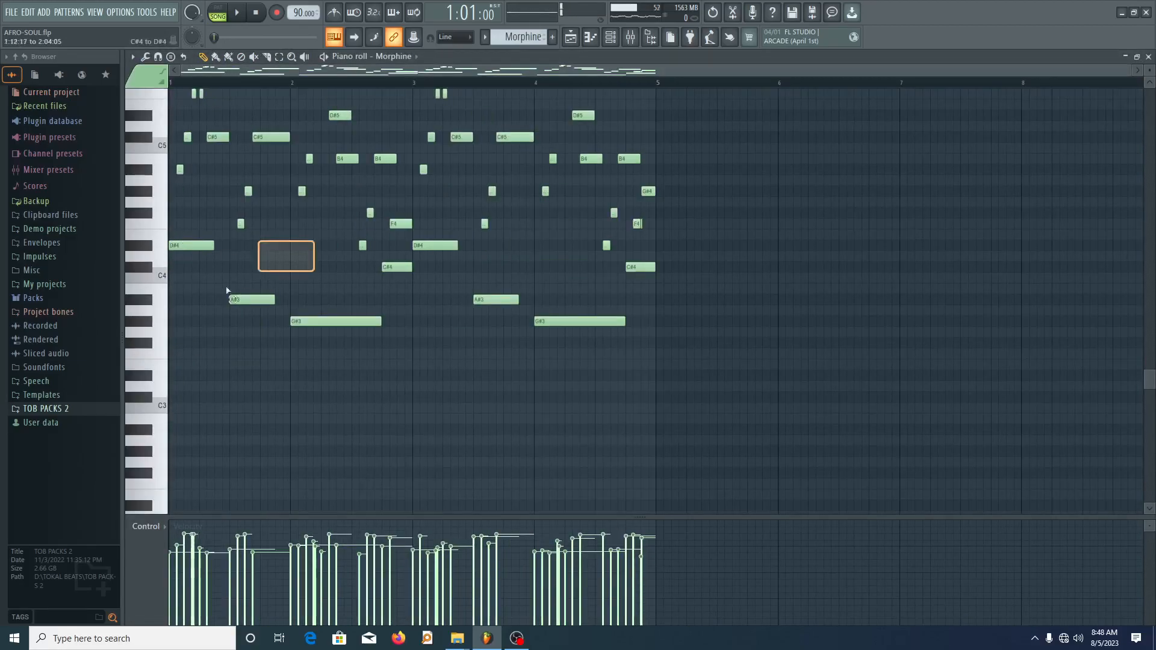
drag(266, 268, 171, 333)
ctrl+click(398, 267)
ctrl+click(435, 245)
ctrl+click(496, 299)
ctrl+click(549, 322)
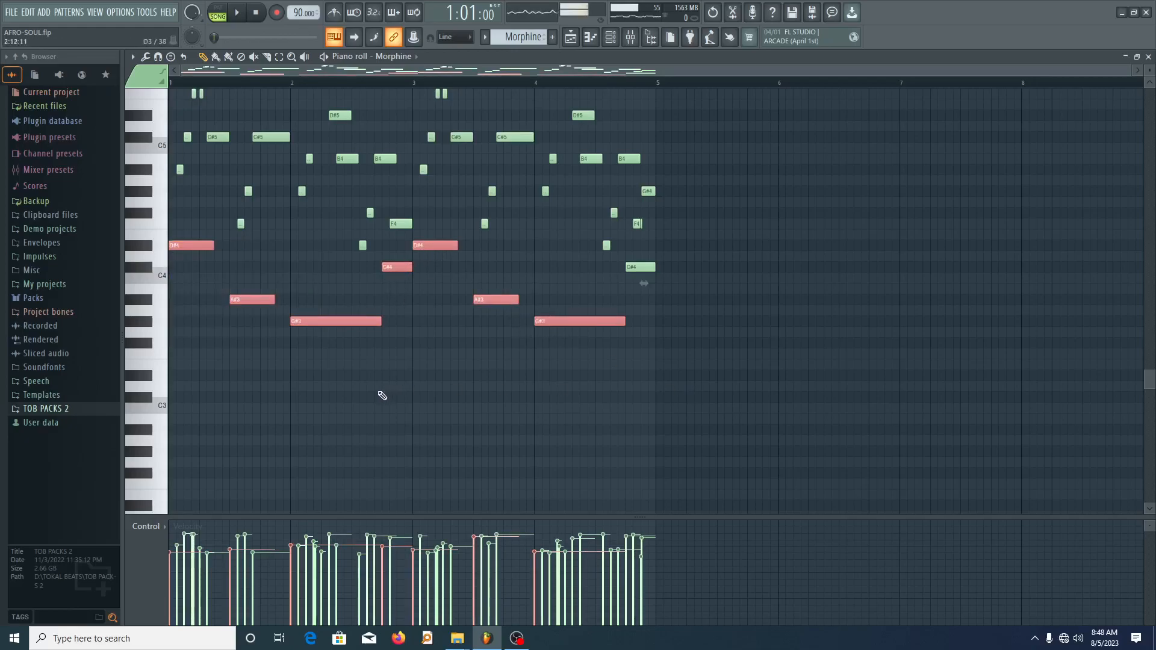
key(ctrl+d)
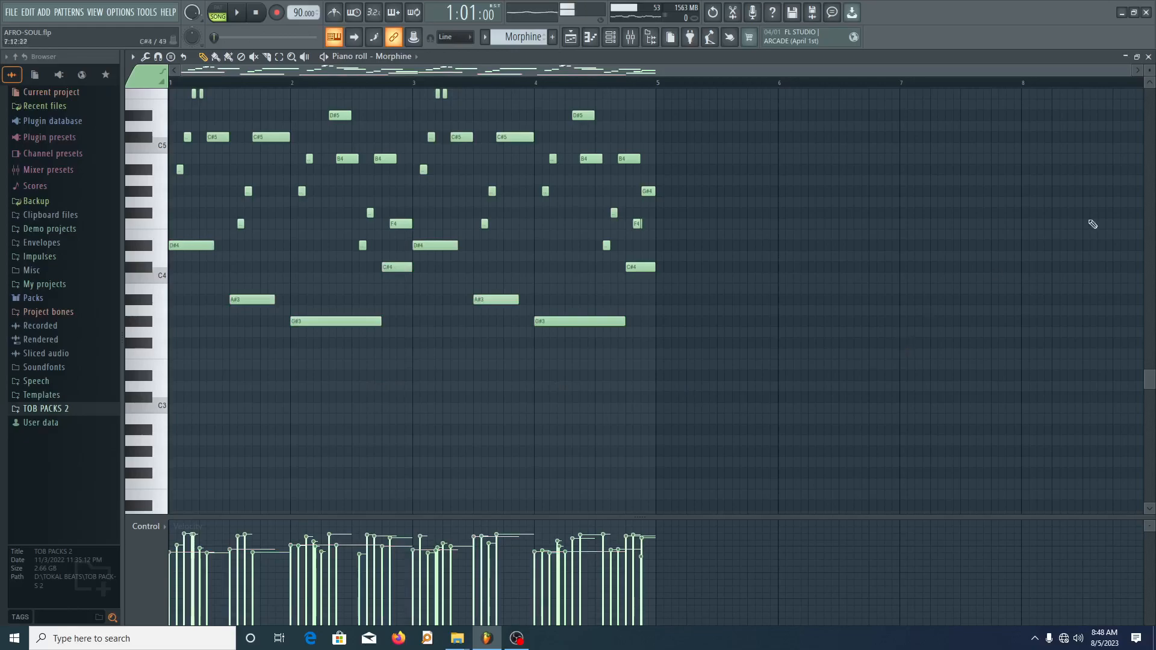
click(1148, 57)
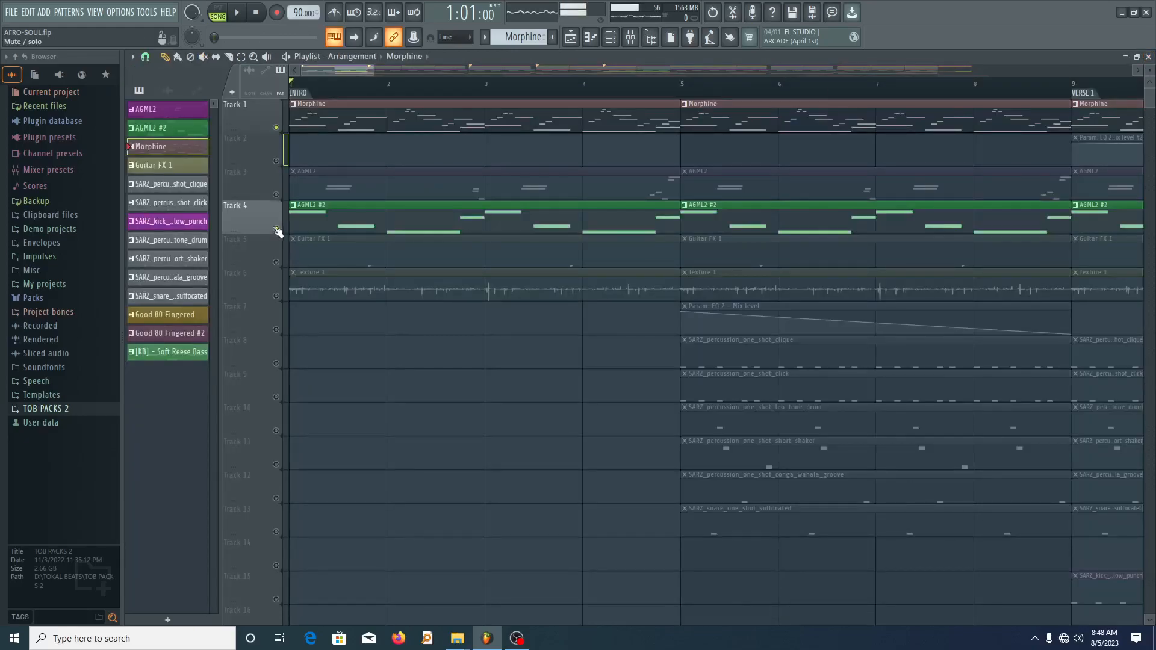
- Enable Tracks 3 and 4 alongside Track 1, play Morphine with both AGML2 parts from the intro, and stop playback
click(379, 204)
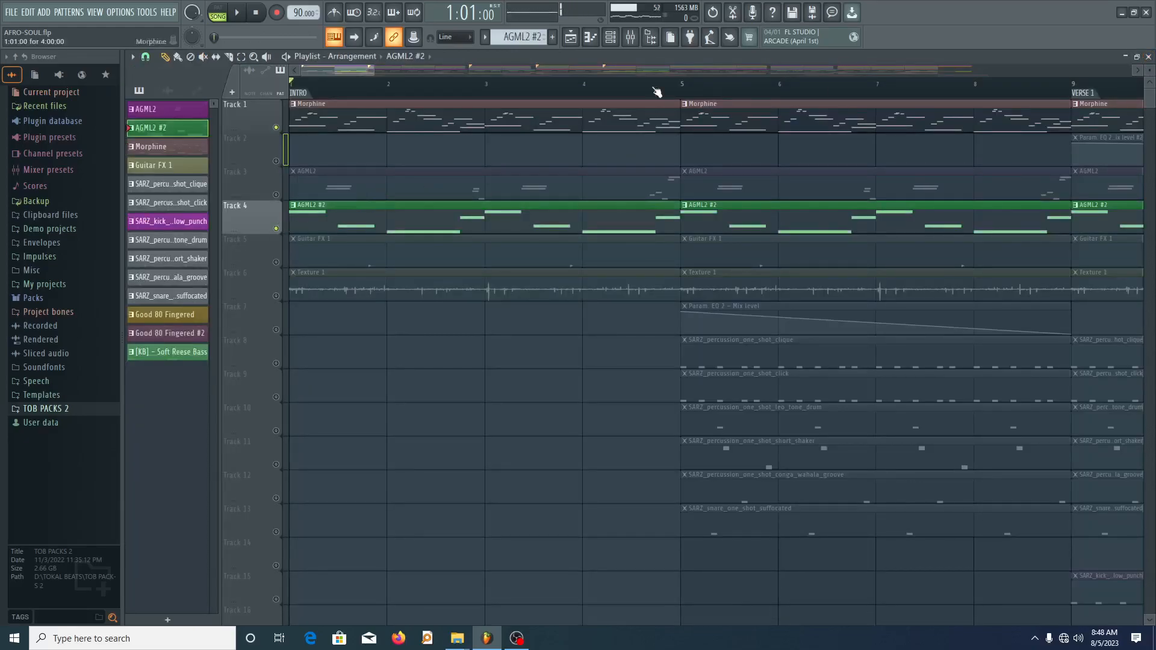
click(610, 36)
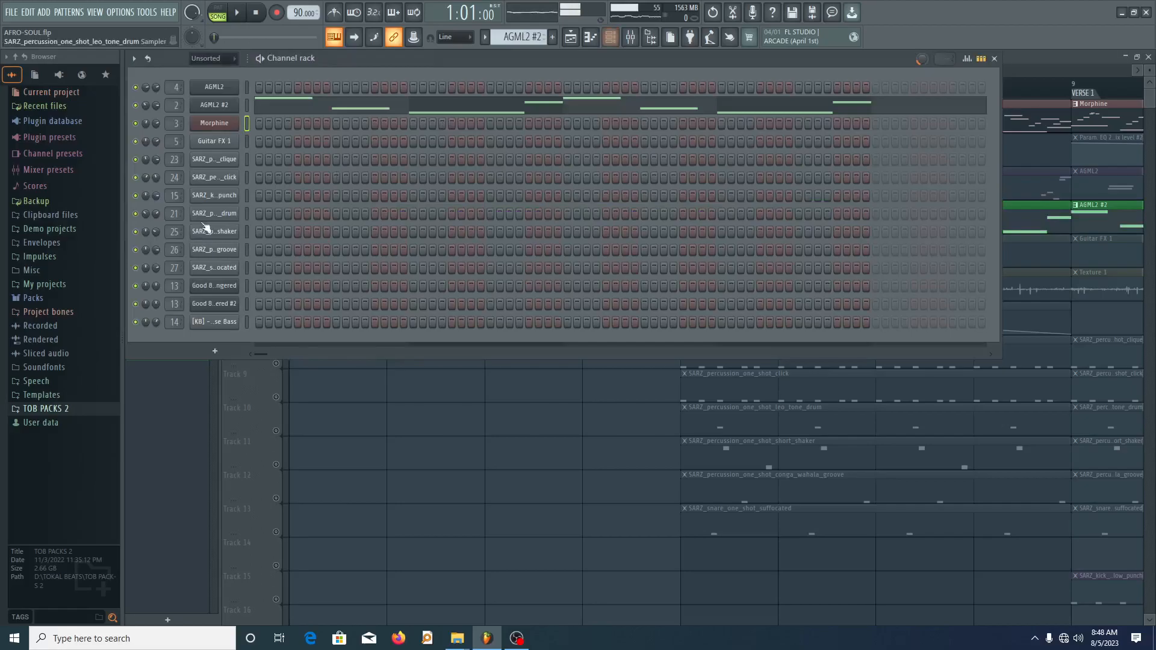
click(570, 37)
click(275, 194)
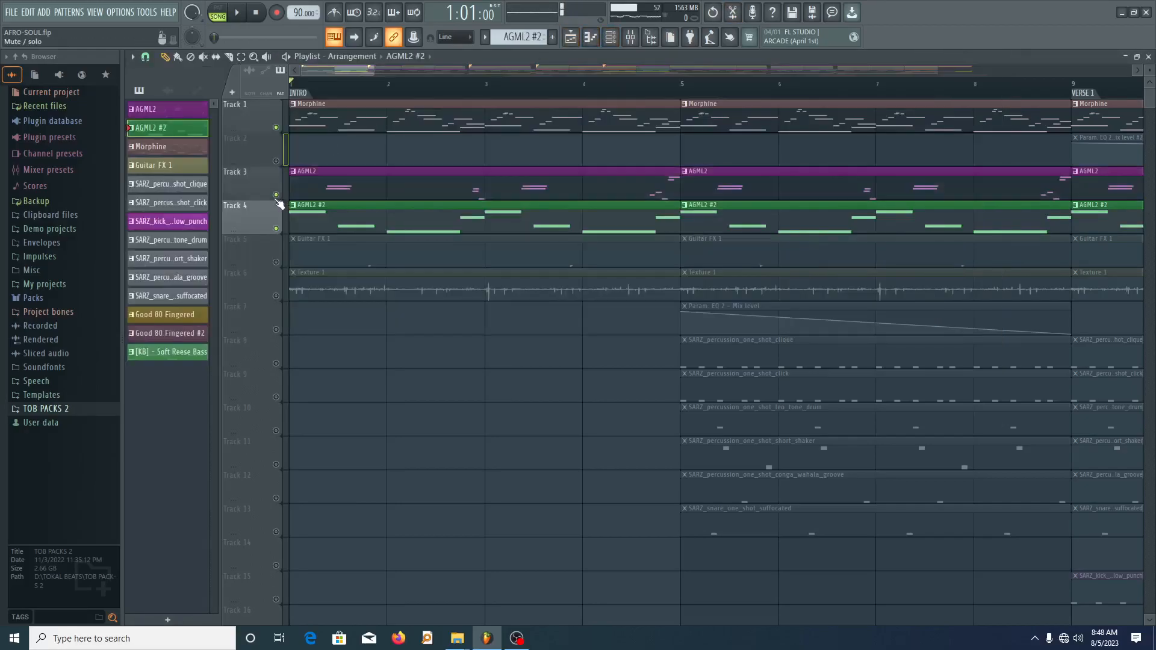
key(space)
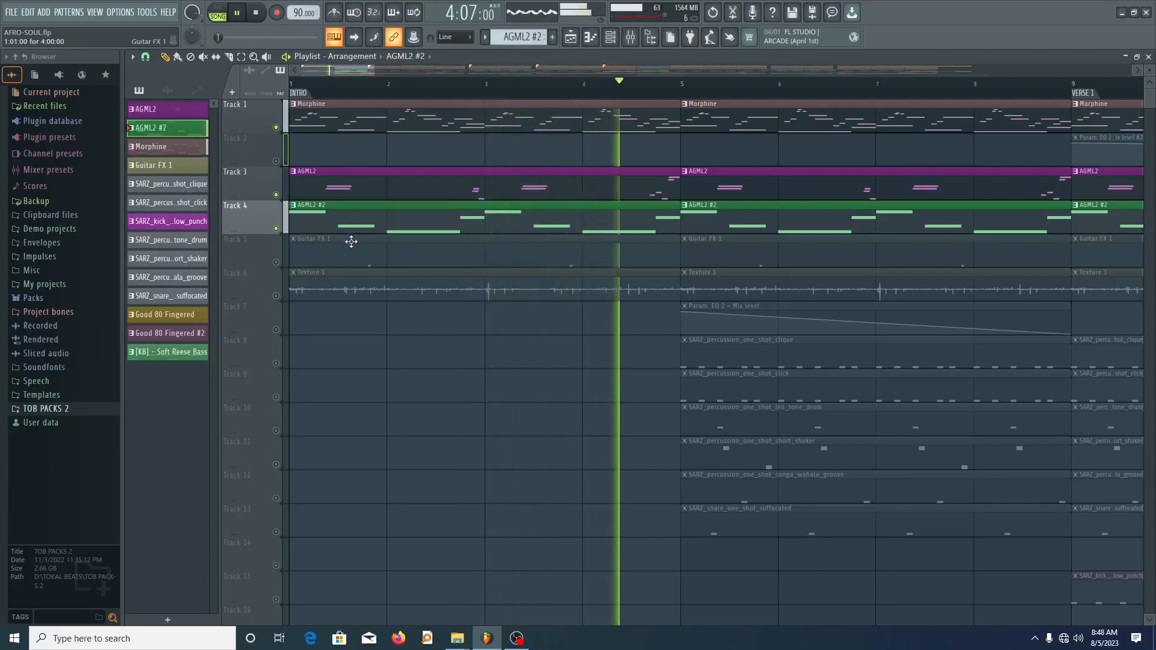
key(space)
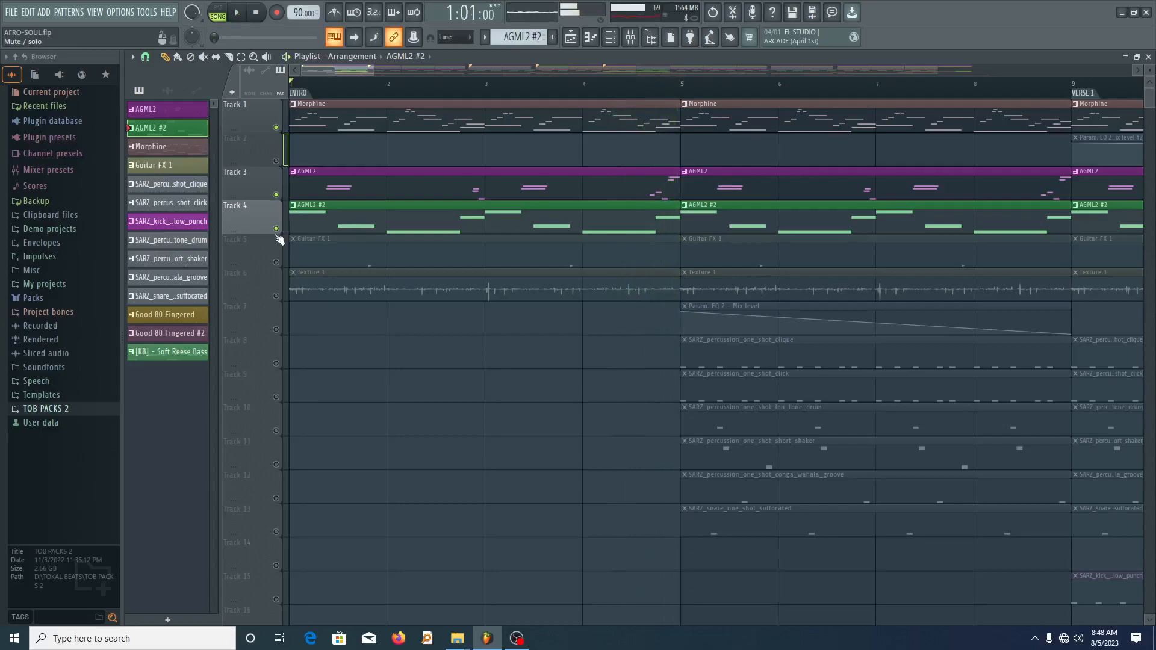
- Inspect the effects and equalizer on the two AGML2 mixer tracks, and close the mixer and channel rack
click(616, 37)
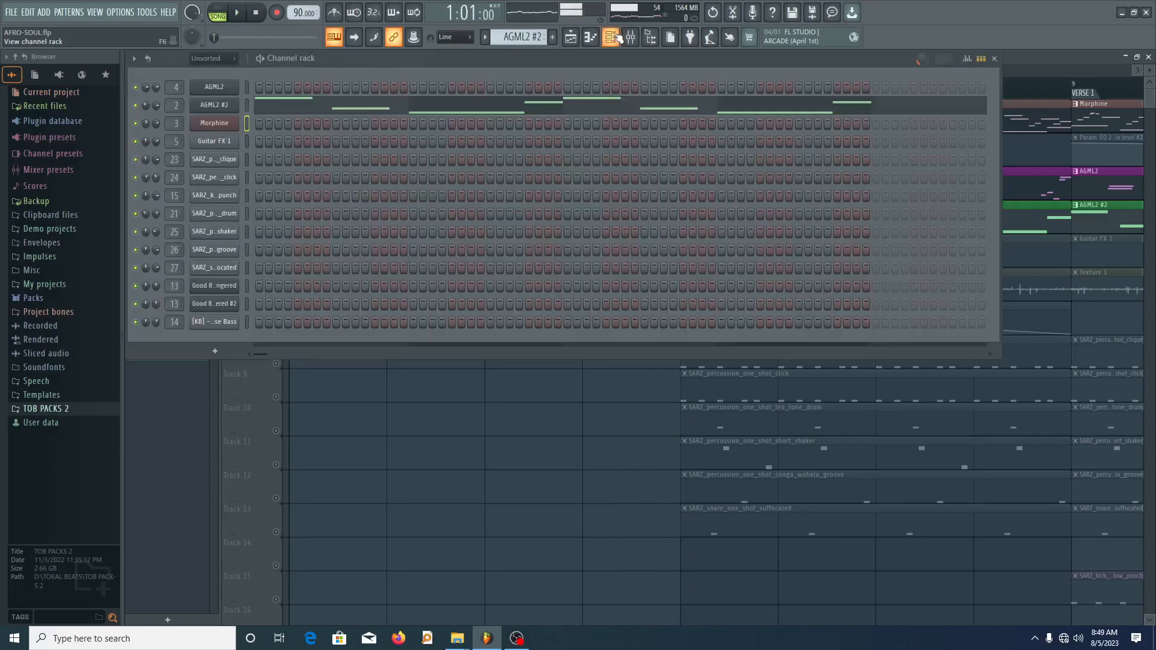
click(247, 106)
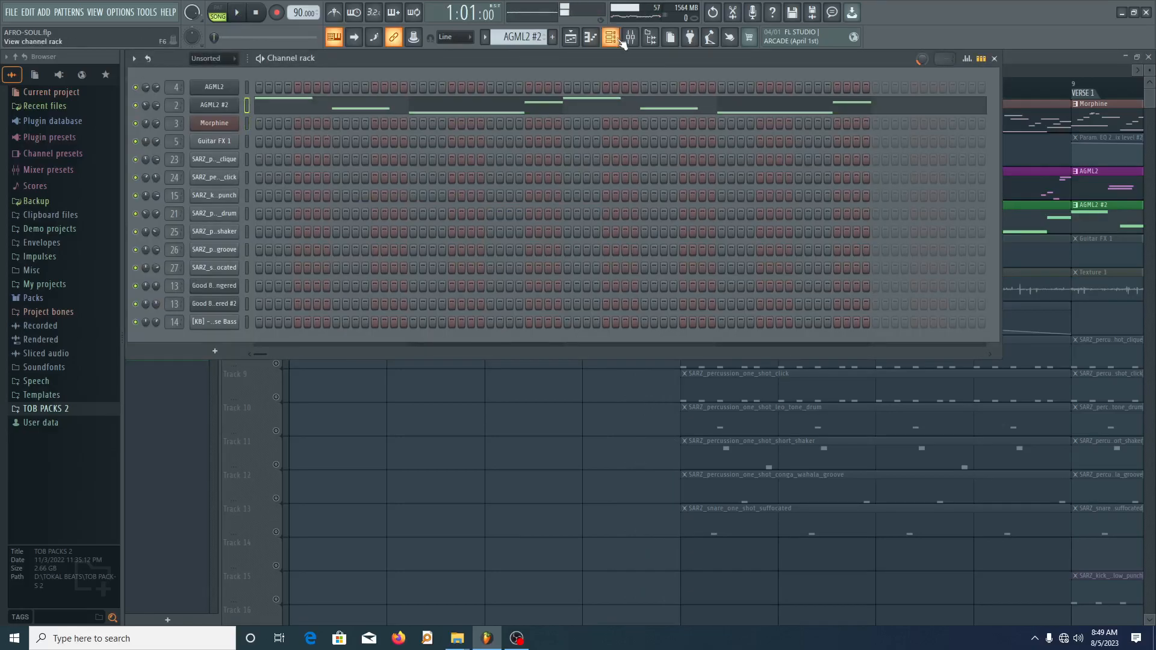
click(630, 37)
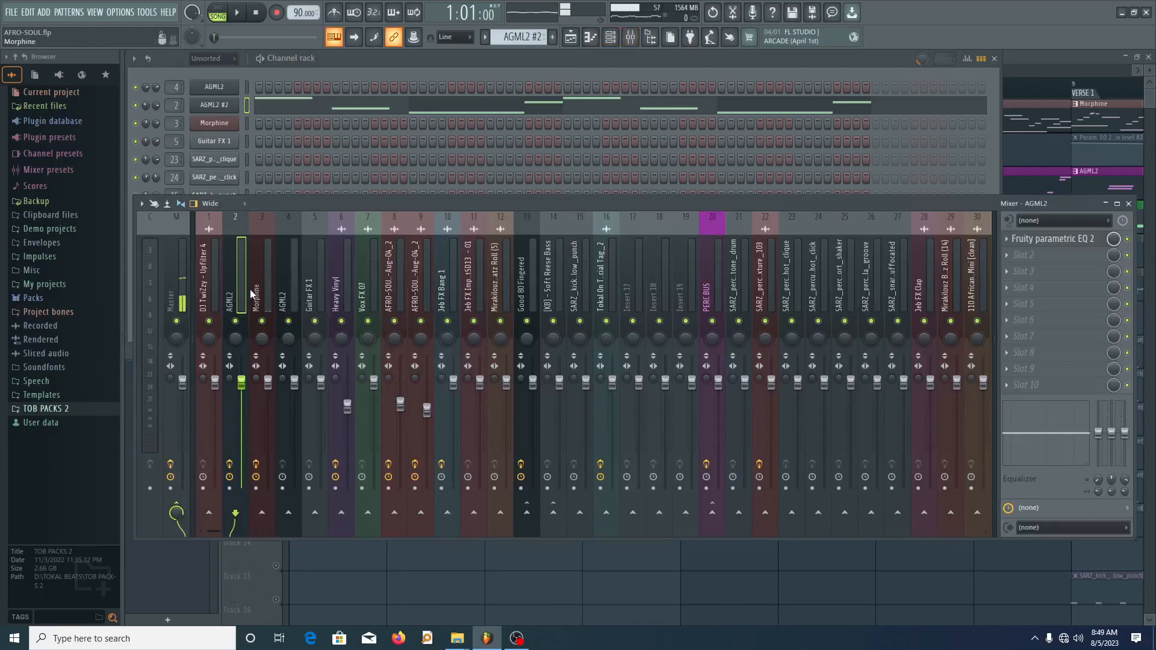
click(1041, 241)
click(291, 301)
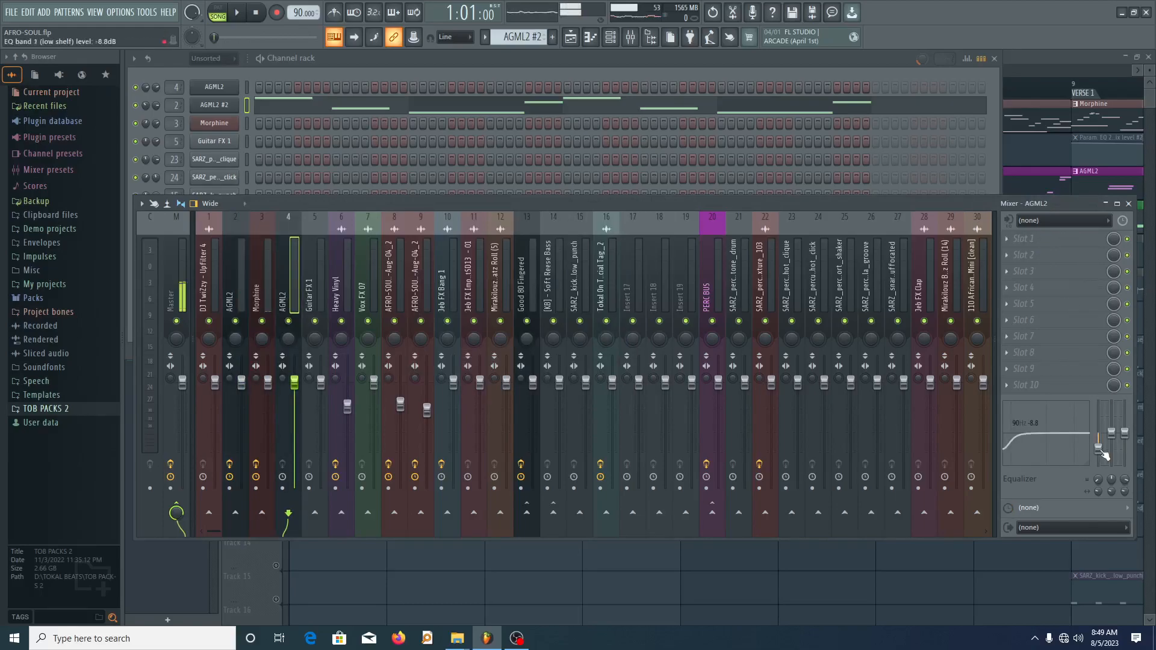
click(1128, 203)
click(994, 59)
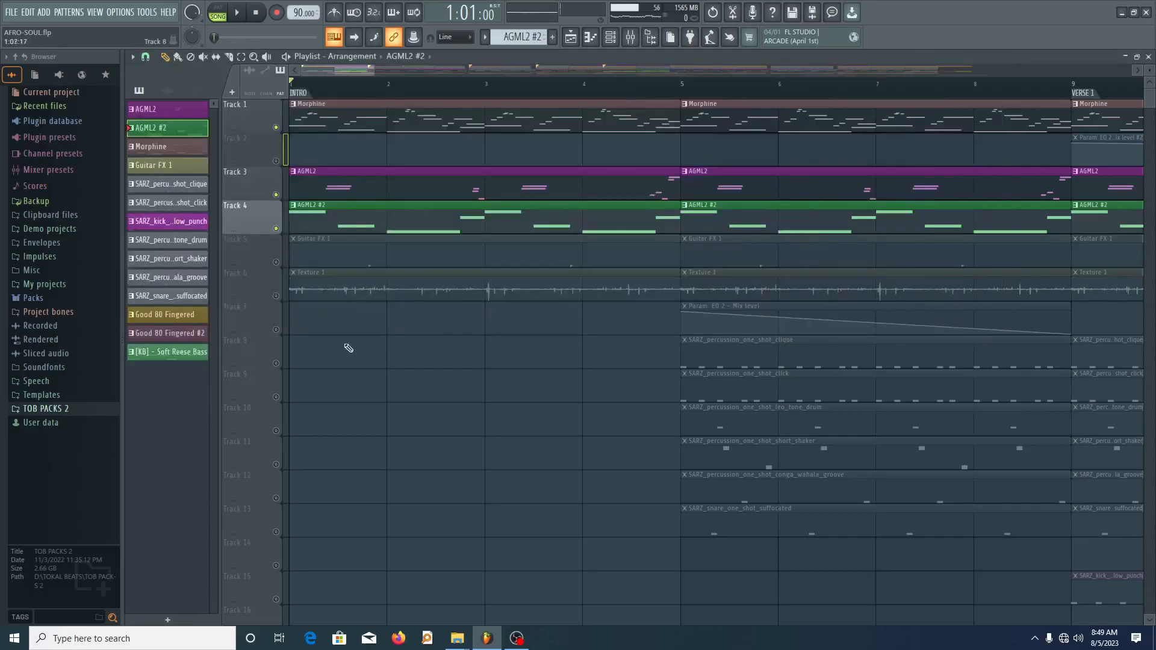
- Unmute Tracks 2 and 5, select the Guitar FX 1 pattern, and solo Track 5
scroll(305, 361, down, 3)
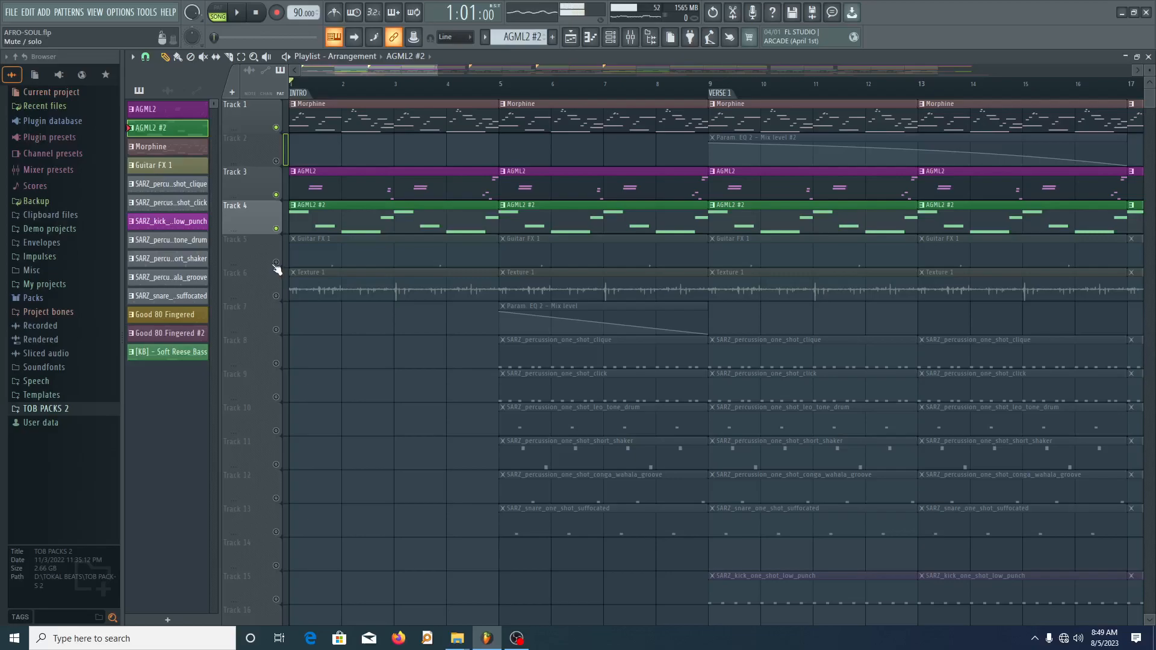
click(276, 162)
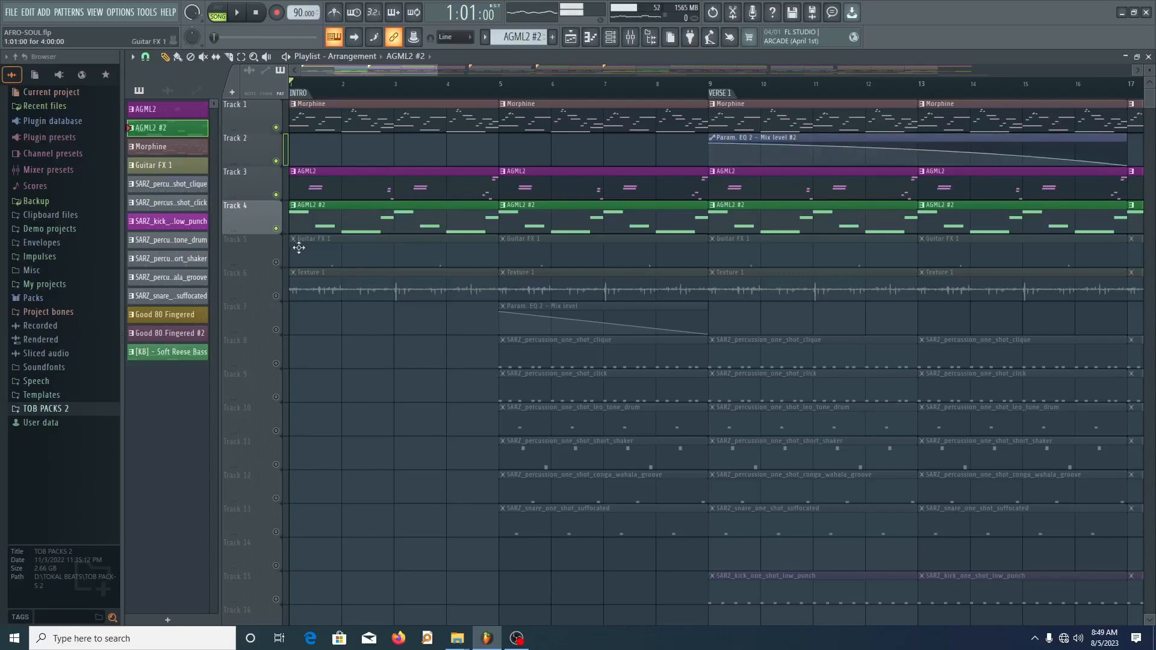
click(276, 262)
click(342, 244)
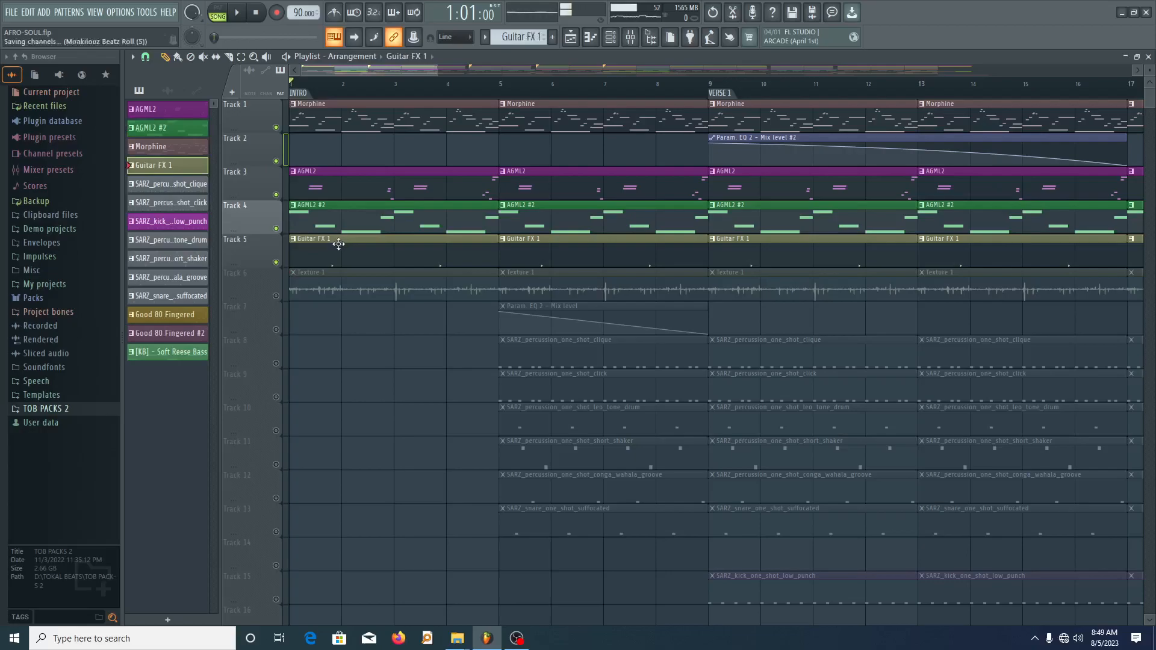
scroll(245, 276, up, 2)
scroll(245, 272, up, 2)
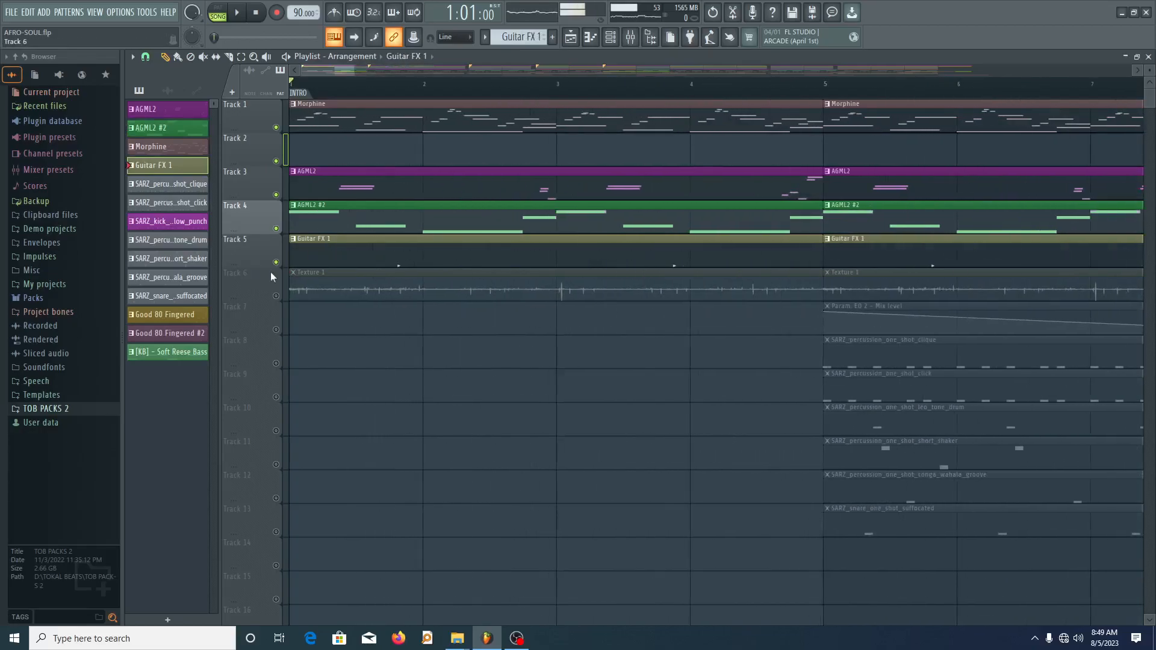
right_click(275, 262)
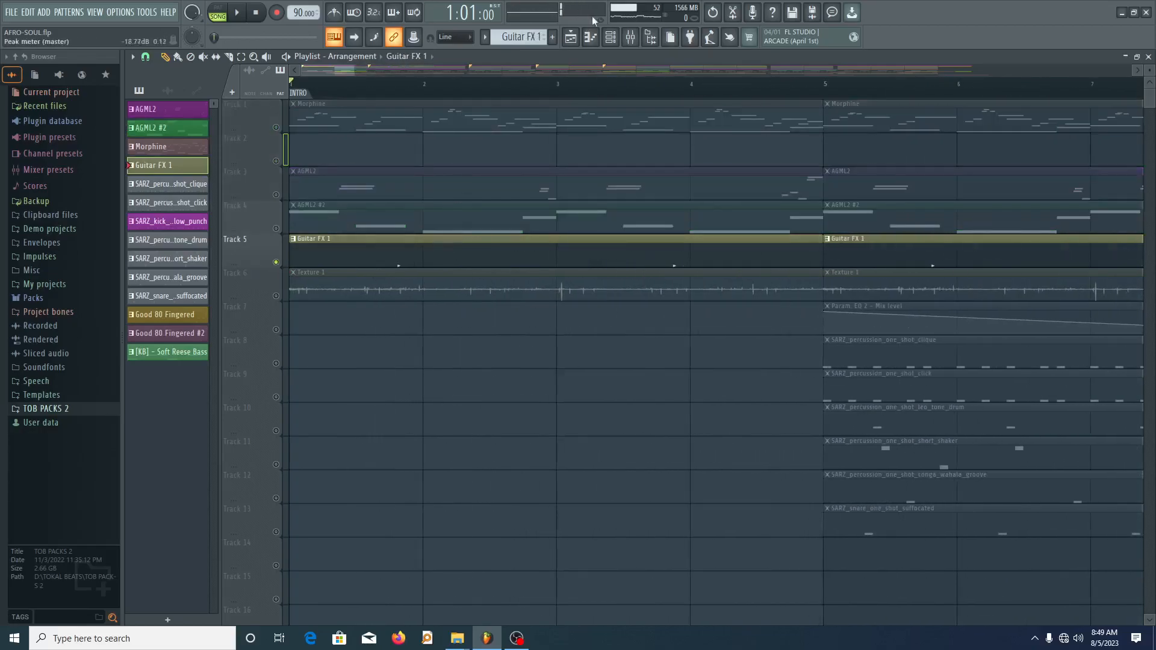
- View the Guitar FX 1 channel's sampler settings, preview its waveform, and close the sampler and channel rack
click(611, 37)
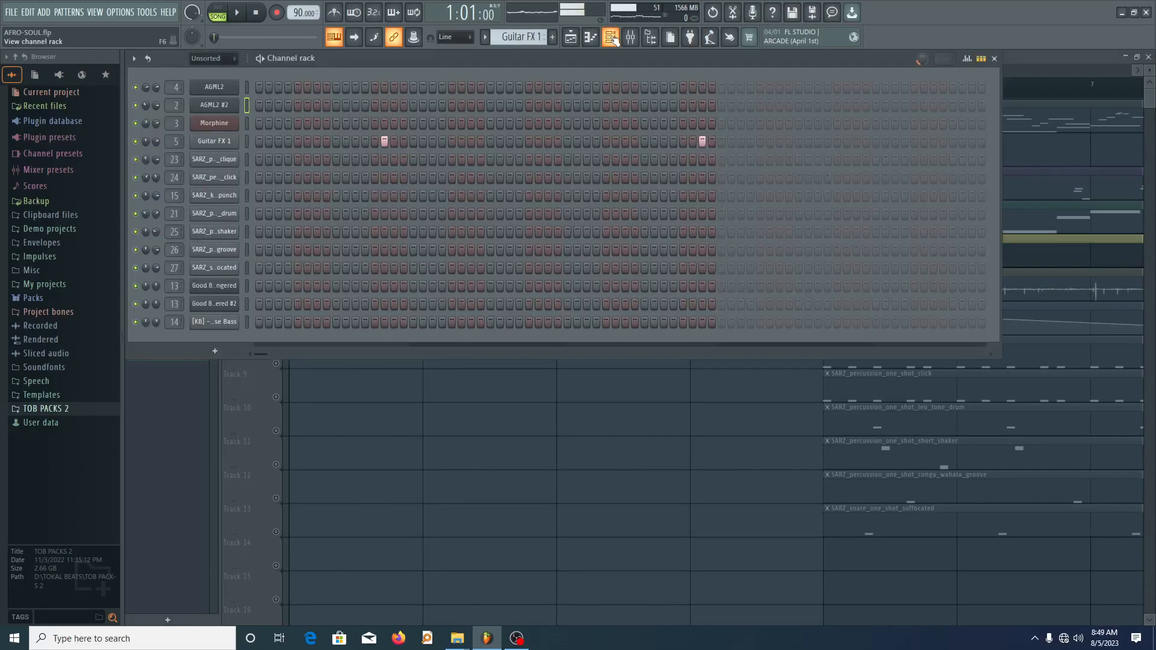
click(225, 144)
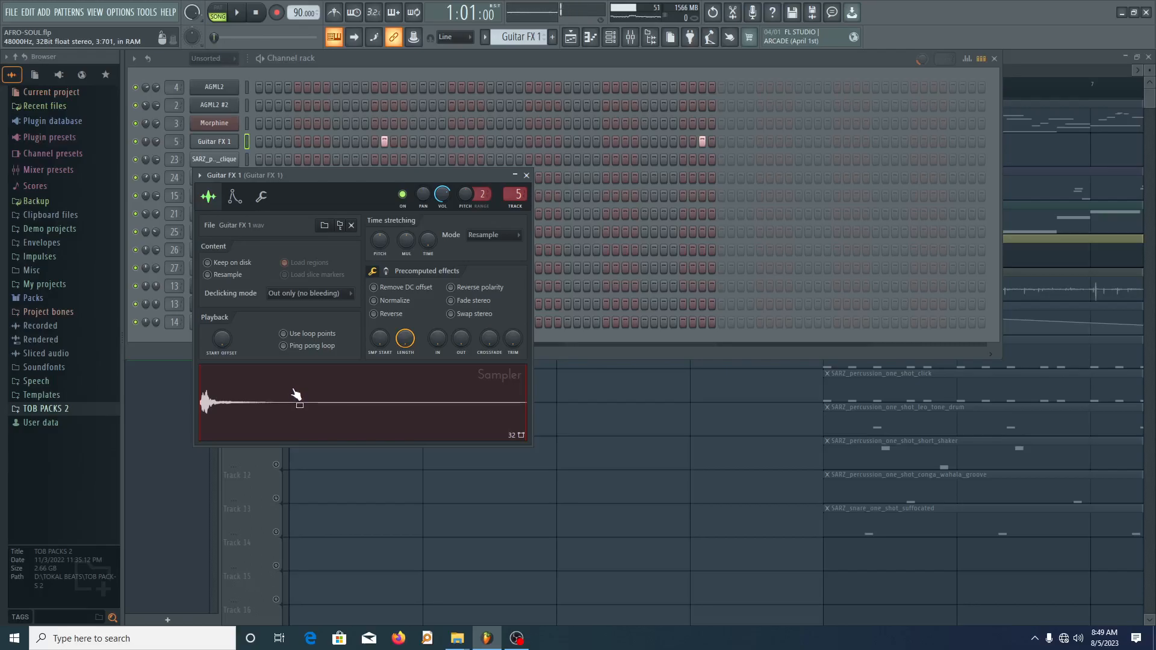
drag(296, 389, 302, 387)
click(527, 176)
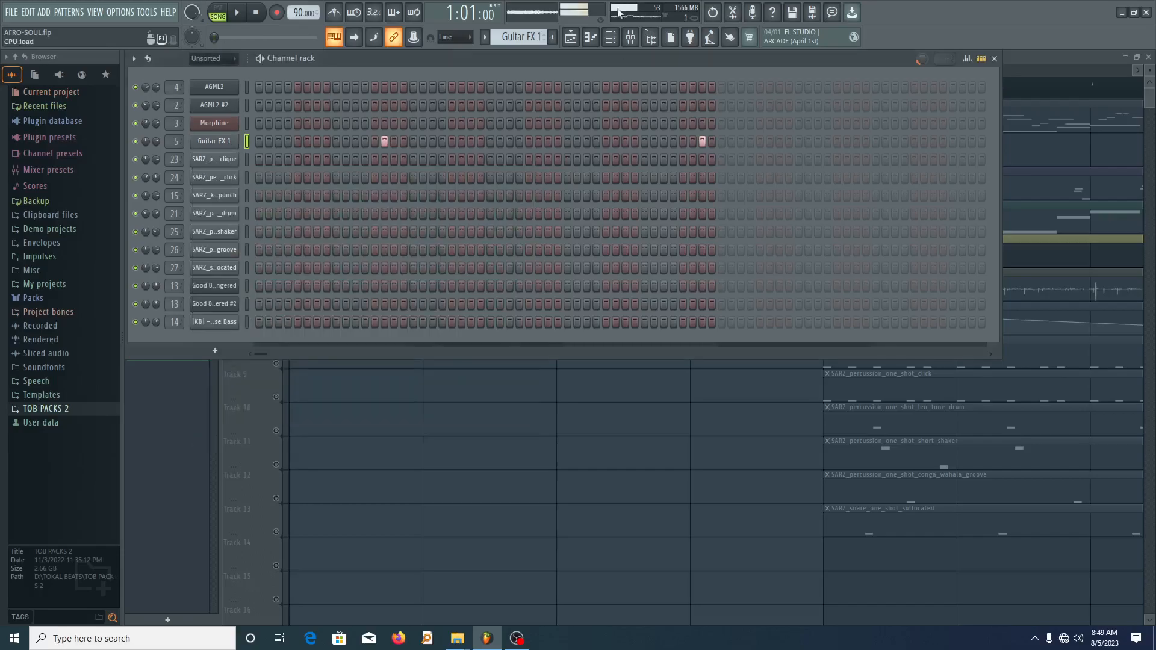
key(F6)
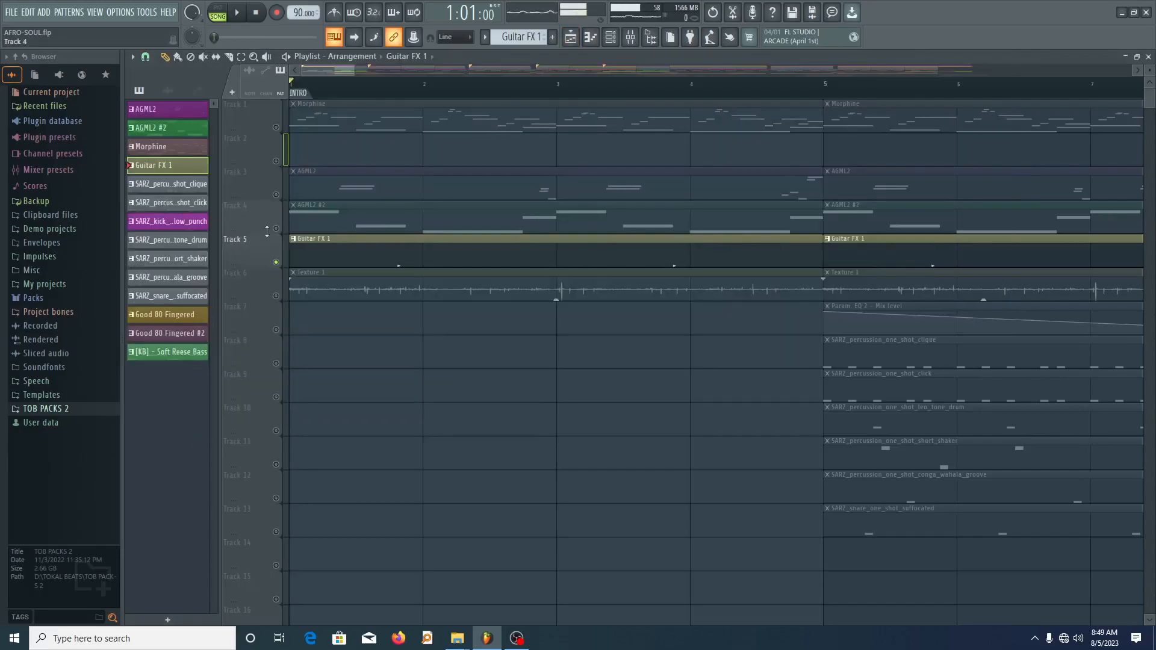
- Unmute Tracks 3, 4 and 1 alongside Track 5, play them together from the intro, and stop playback
click(276, 194)
click(276, 228)
key(space)
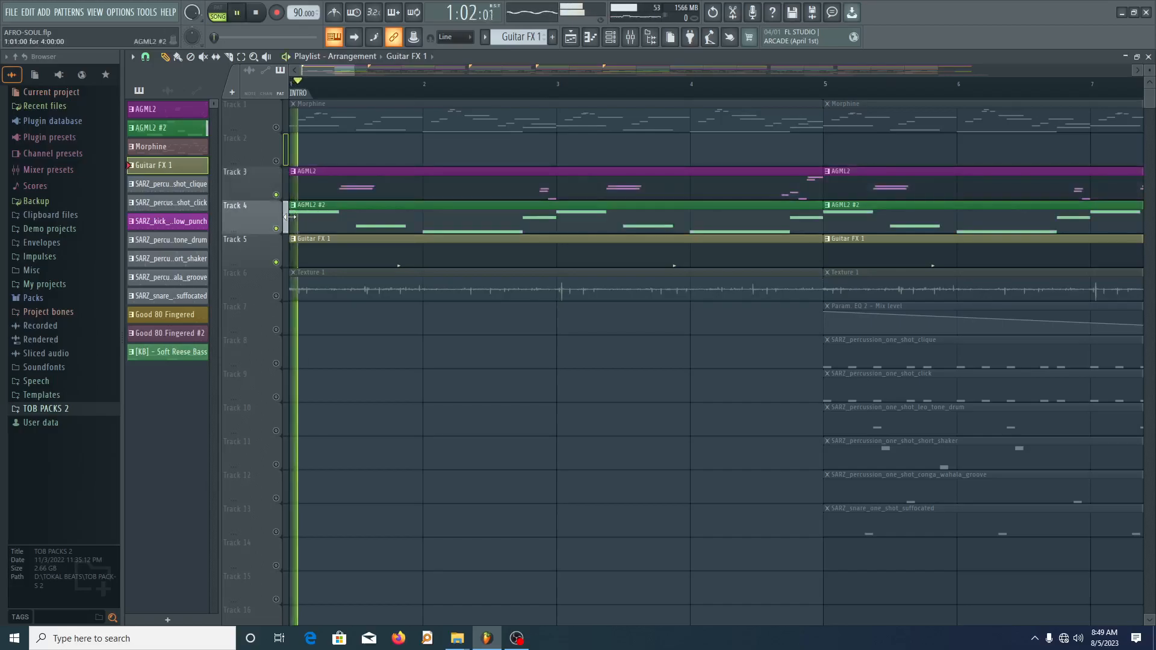
key(space)
click(274, 127)
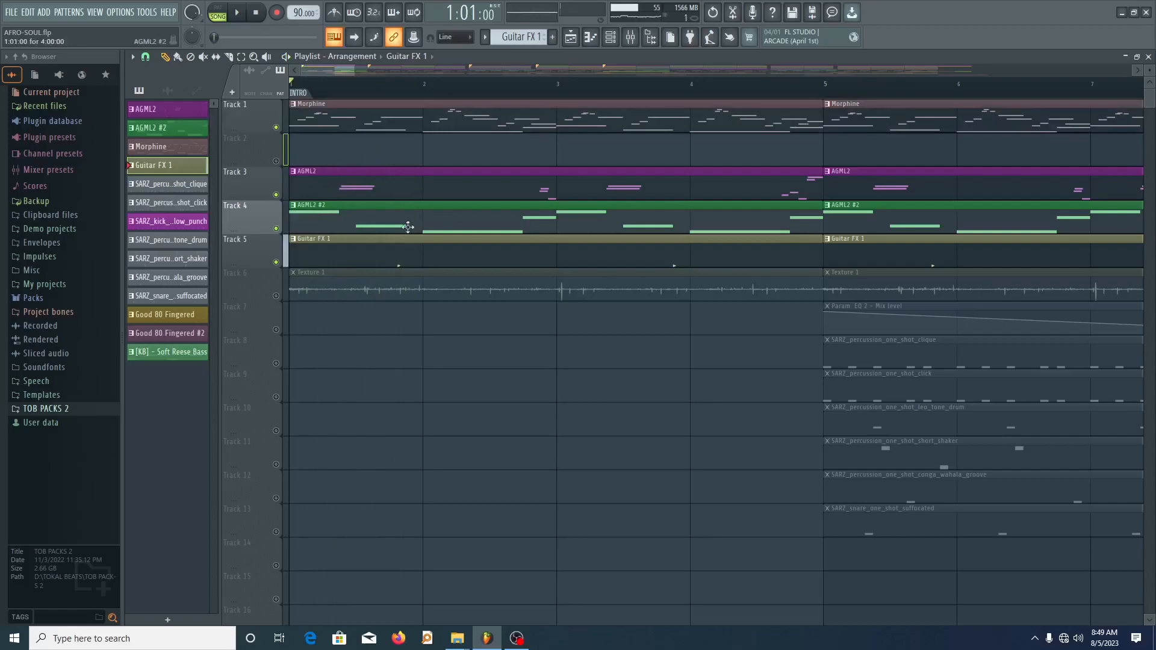
key(space)
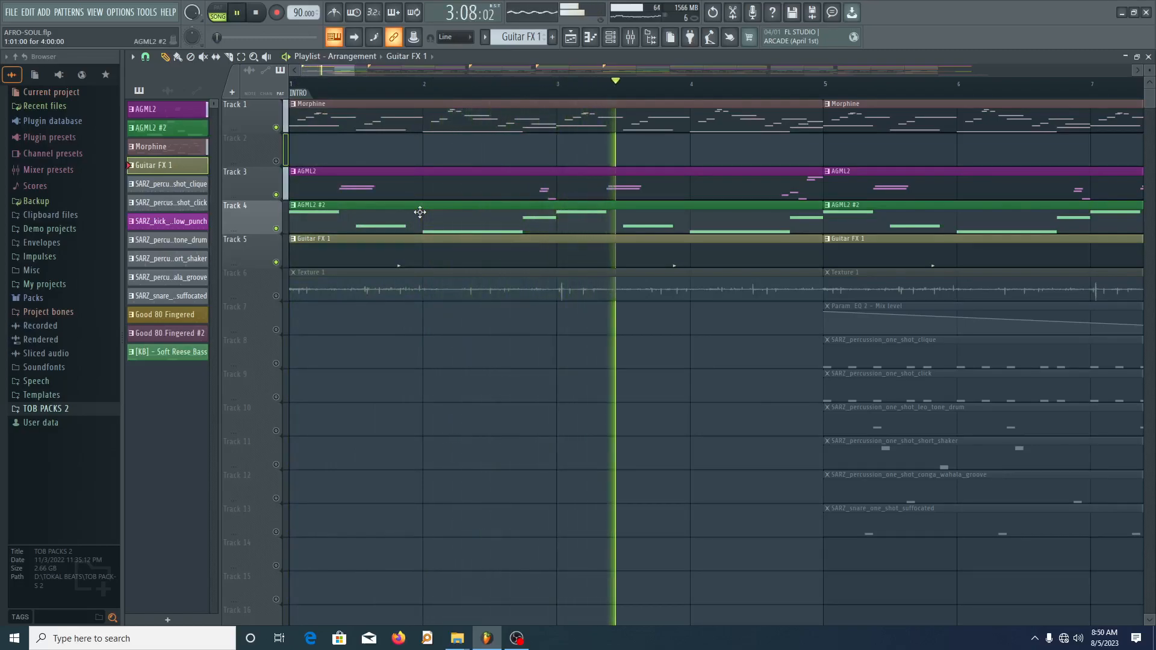
key(space)
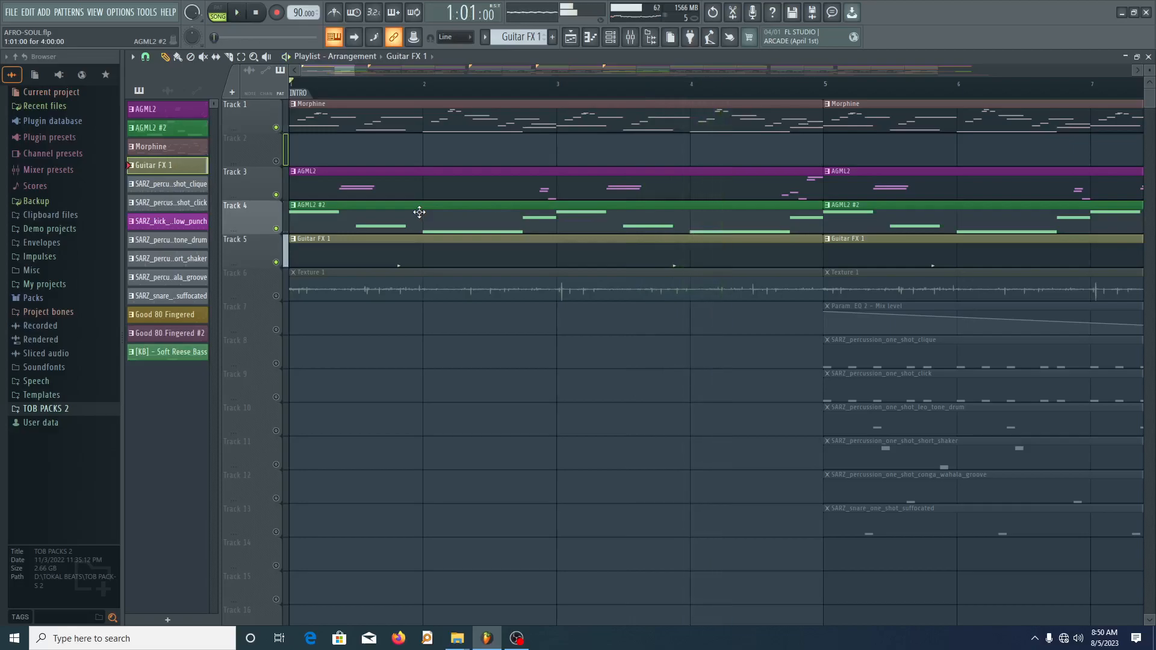
- Solo Track 6, view the Texture 1 audio clip settings, and play the texture alone from the intro
right_click(278, 295)
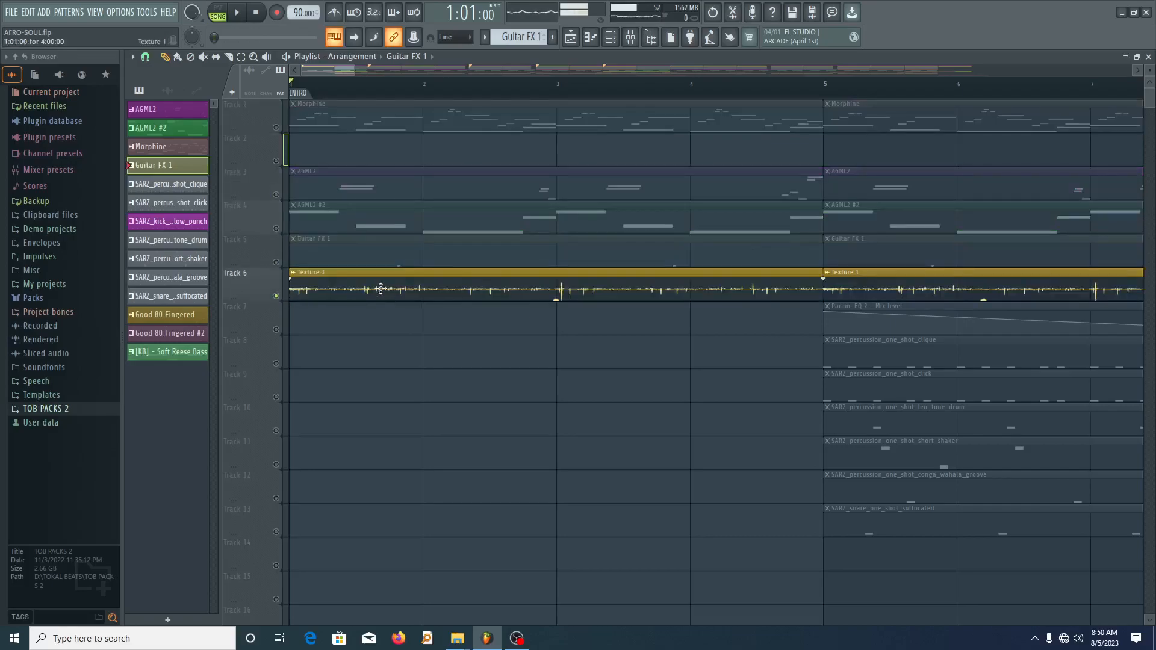
double_click(383, 284)
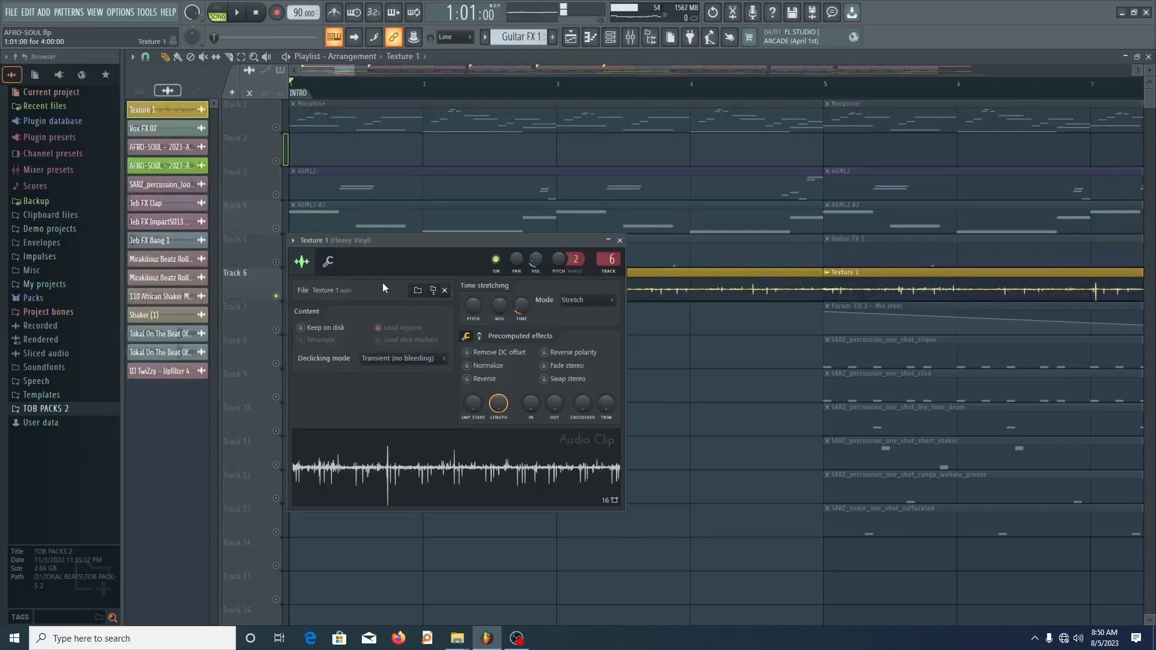
click(620, 241)
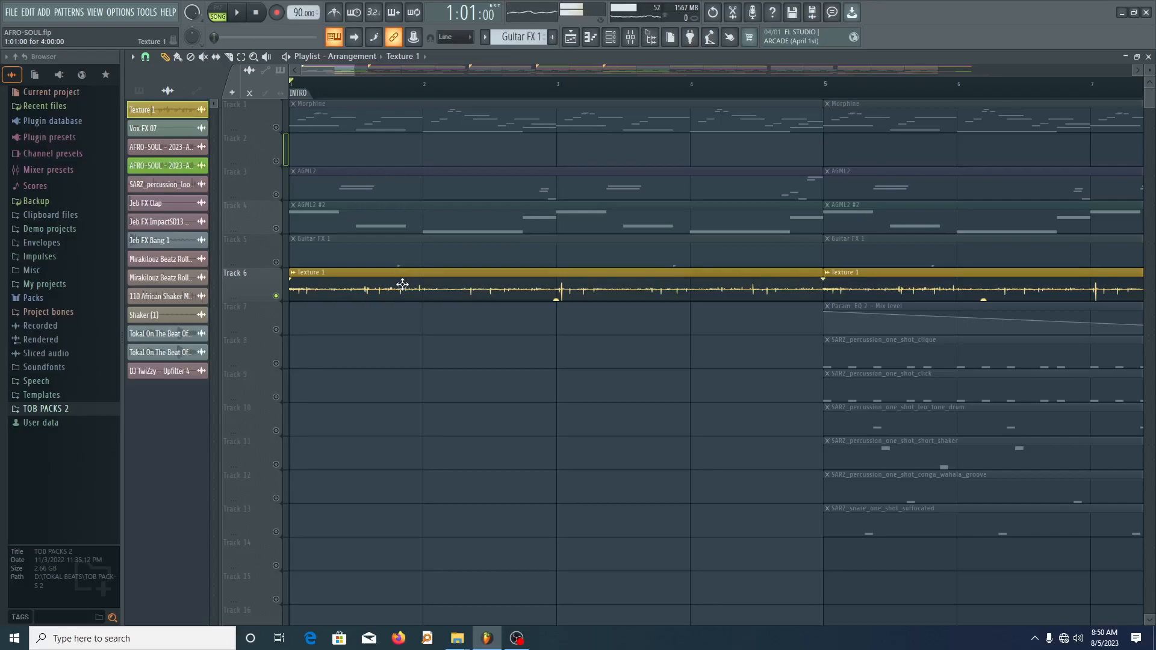
key(space)
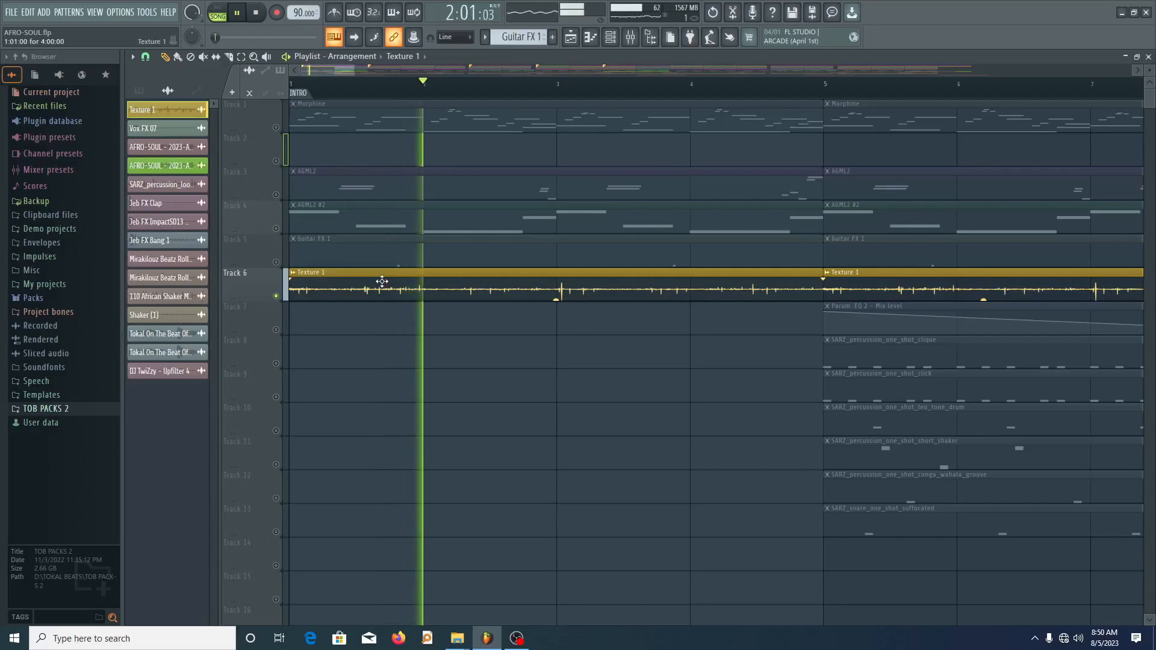
key(space)
- Unmute Tracks 1 through 5 alongside the Texture 1 track
click(276, 263)
click(276, 228)
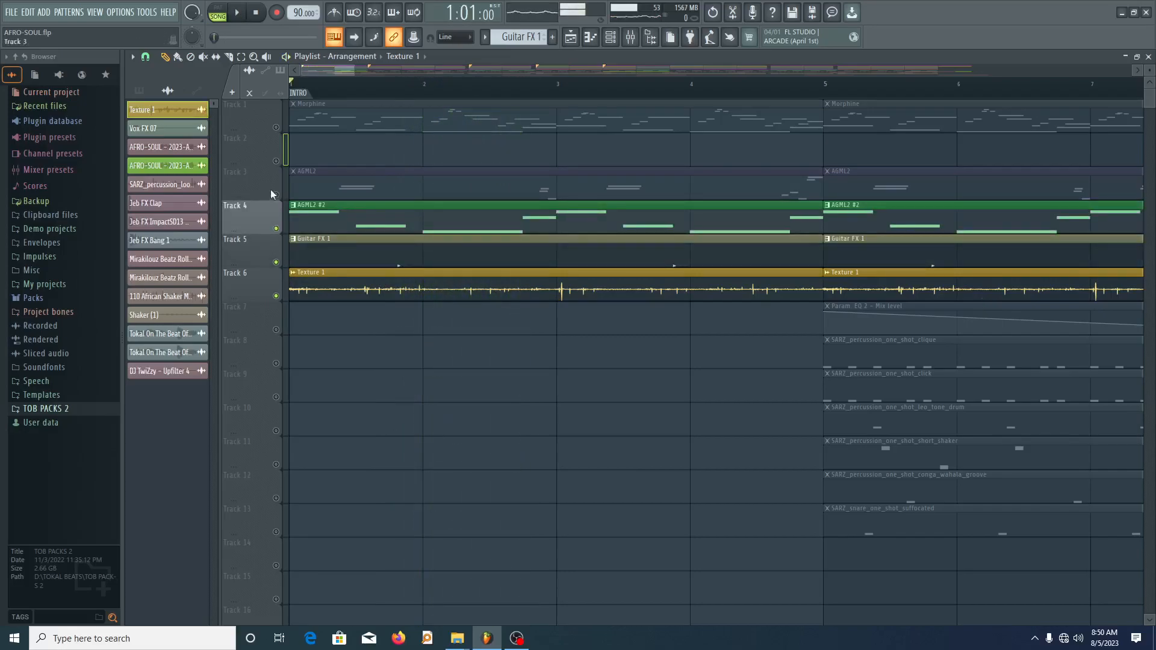
click(275, 161)
click(275, 195)
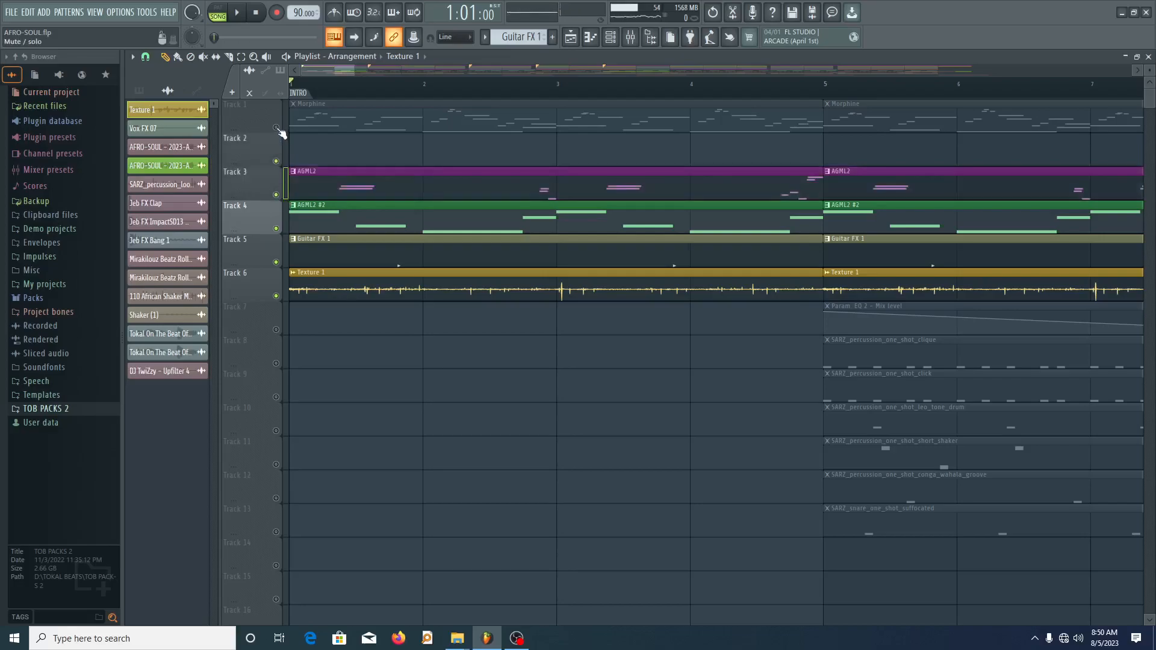
click(276, 127)
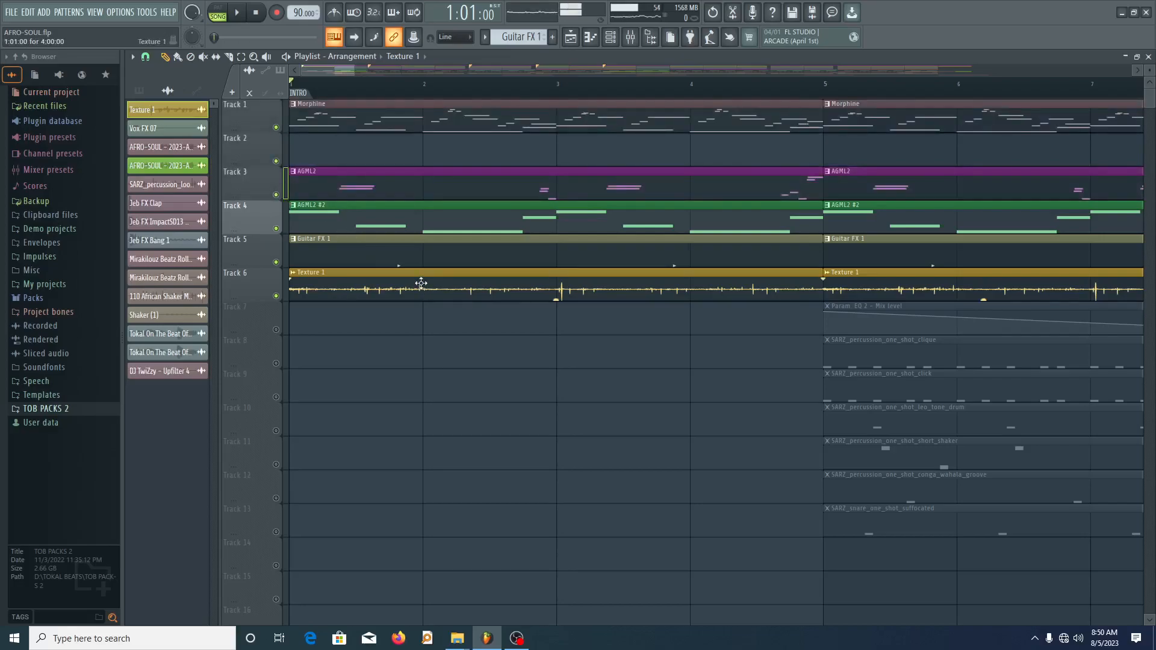
- Play Tracks 1 through 6 together from the intro, stop playback, and unmute Track 7
key(space)
key(space)
key(space)
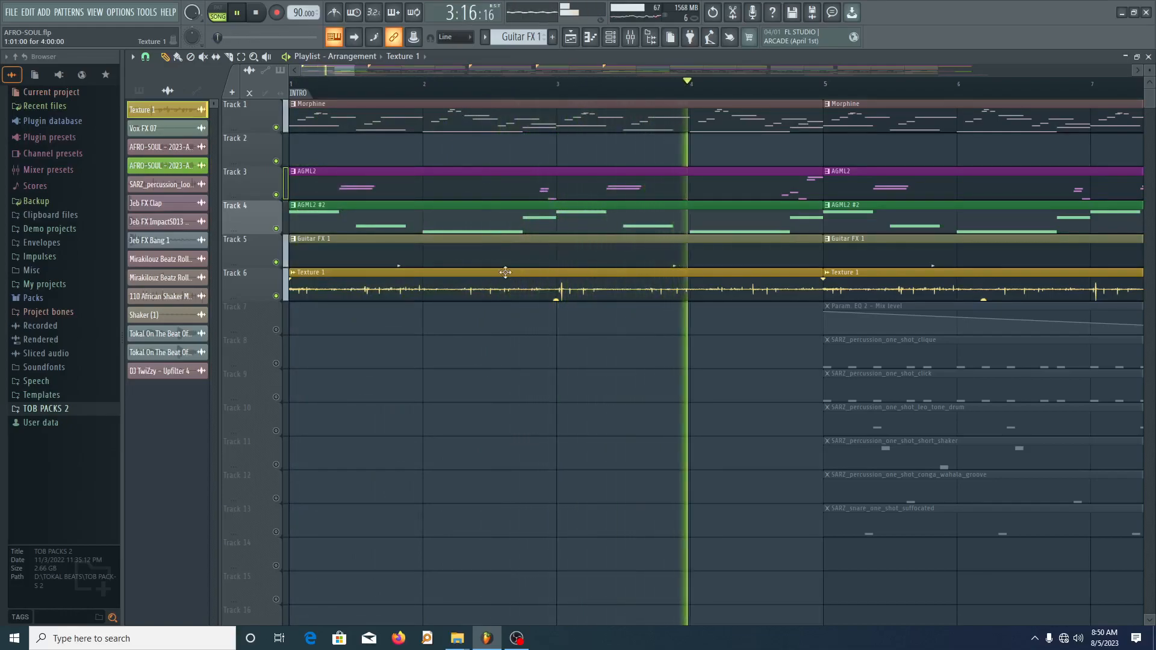
ctrl+scroll(482, 426, down, 5)
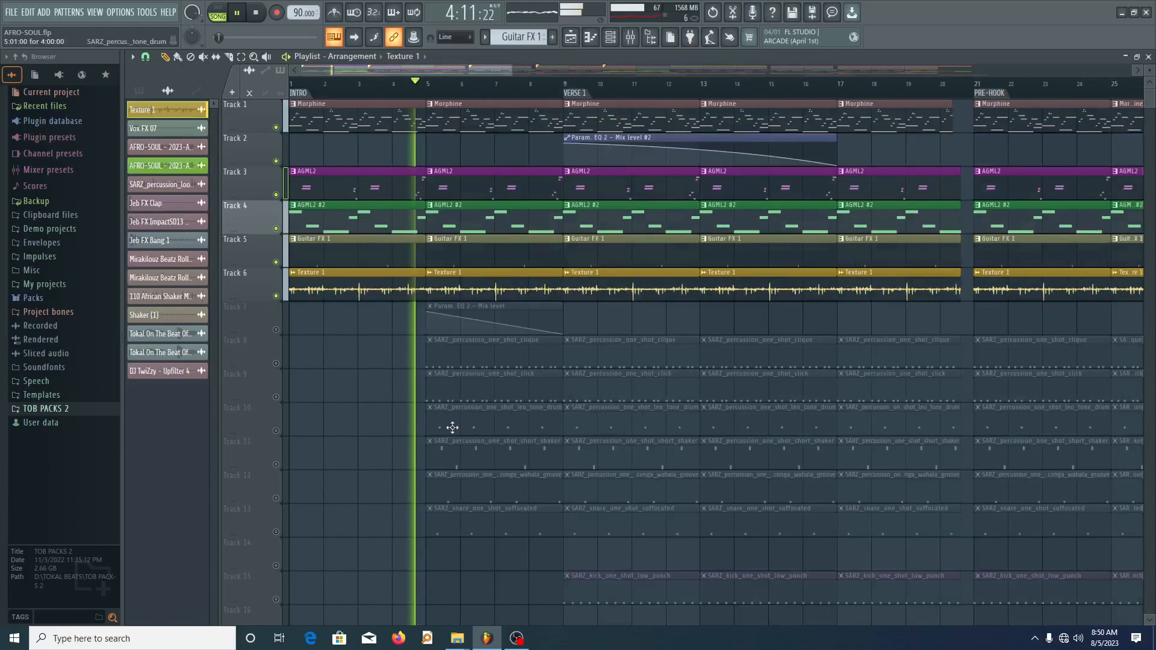
key(space)
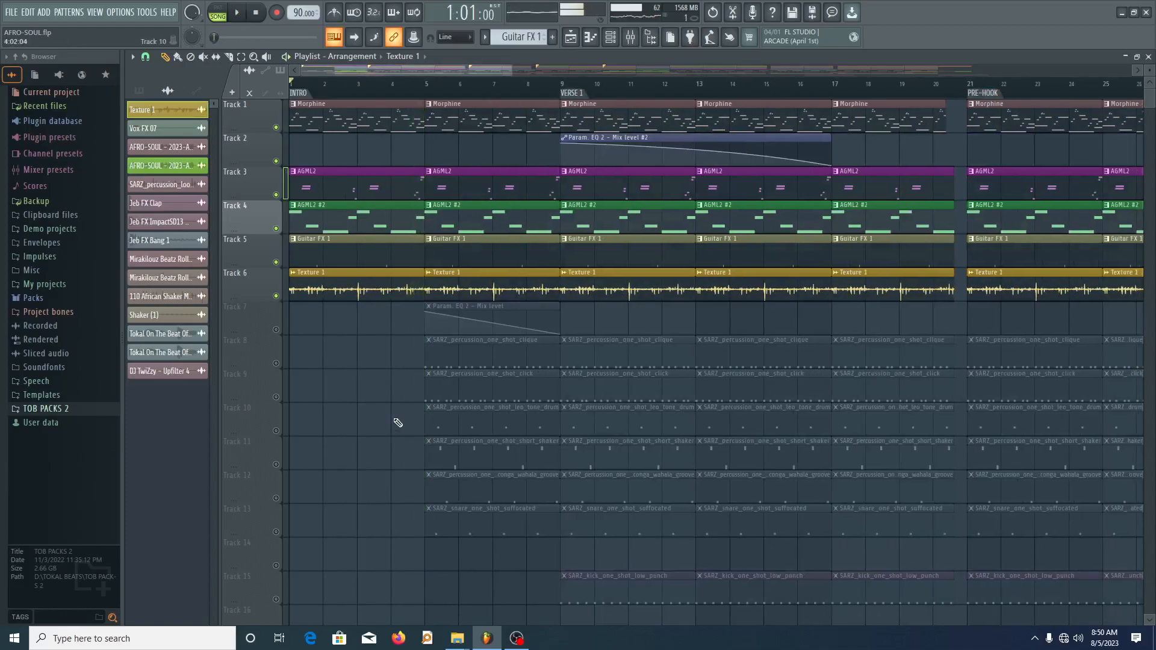
click(276, 330)
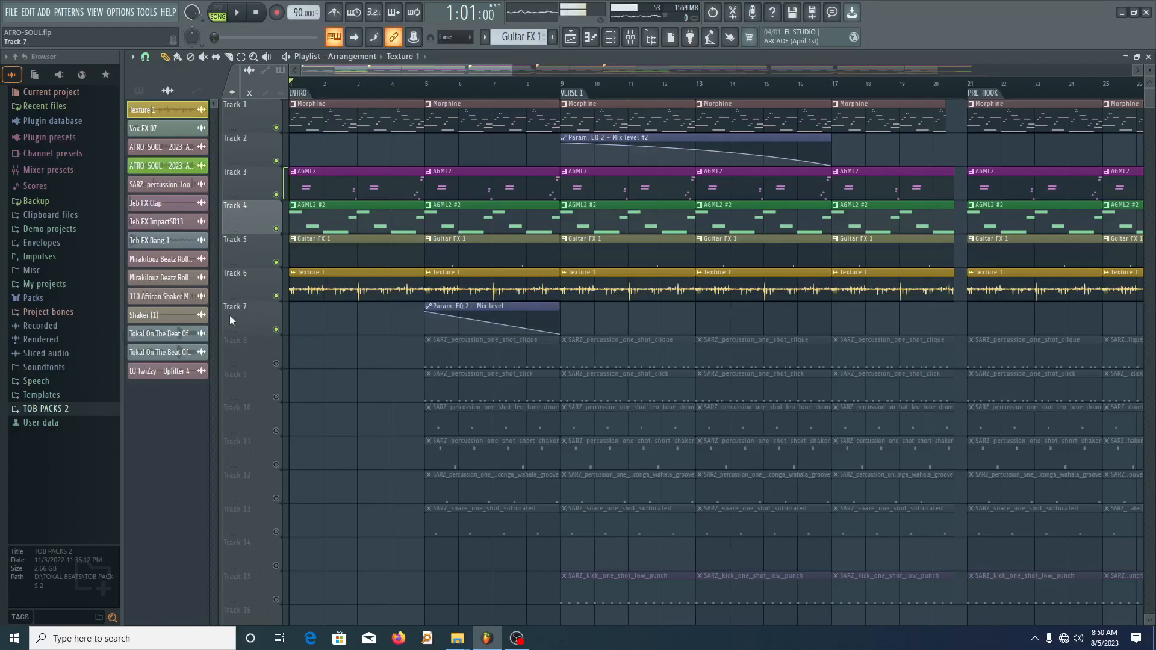
- Solo Track 23 and play its AFRO-SOUL audio clip from the intro, stopping before bar 5
scroll(385, 443, down, 6)
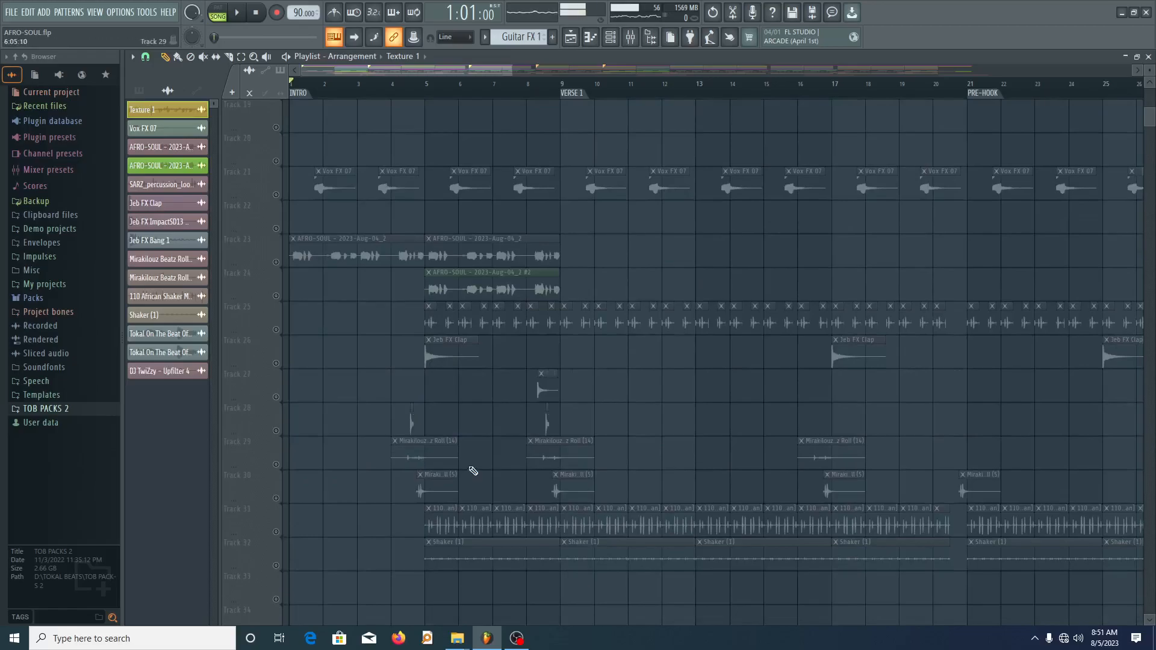
scroll(464, 472, down, 1)
scroll(304, 477, up, 3)
scroll(319, 492, up, 3)
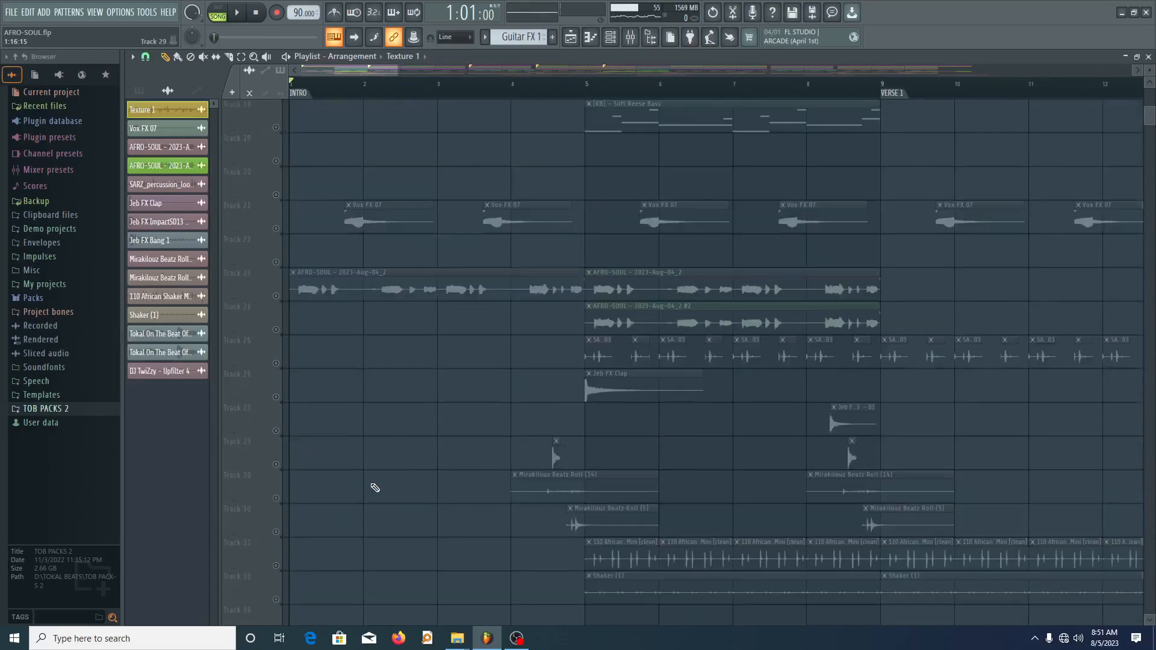
click(278, 397)
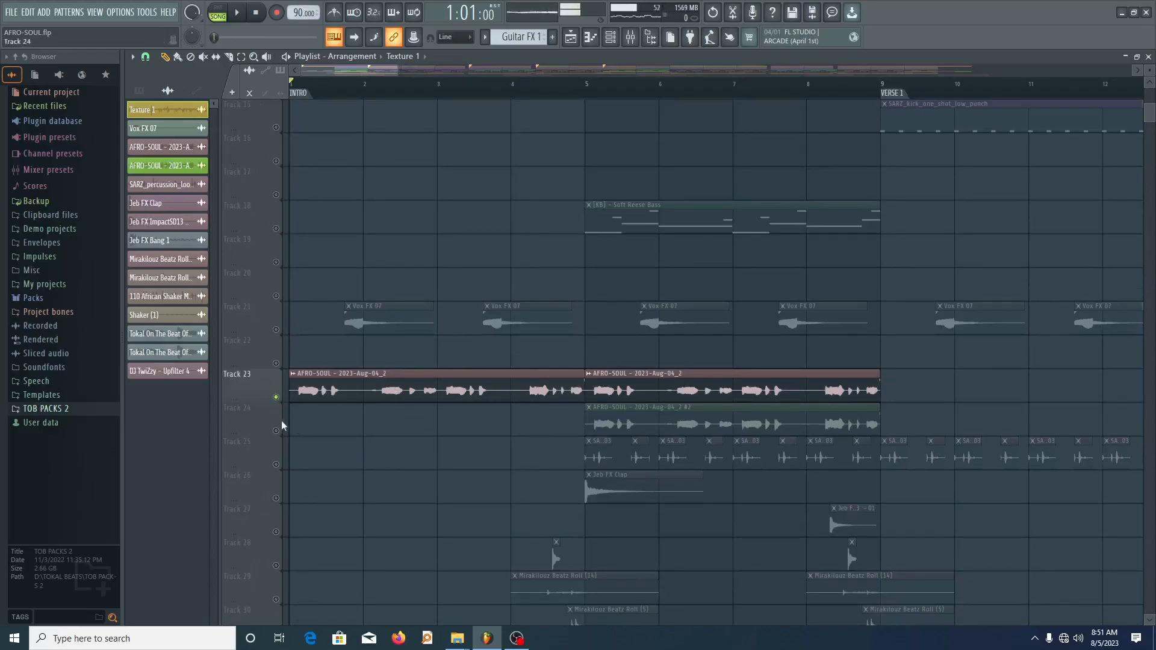
key(space)
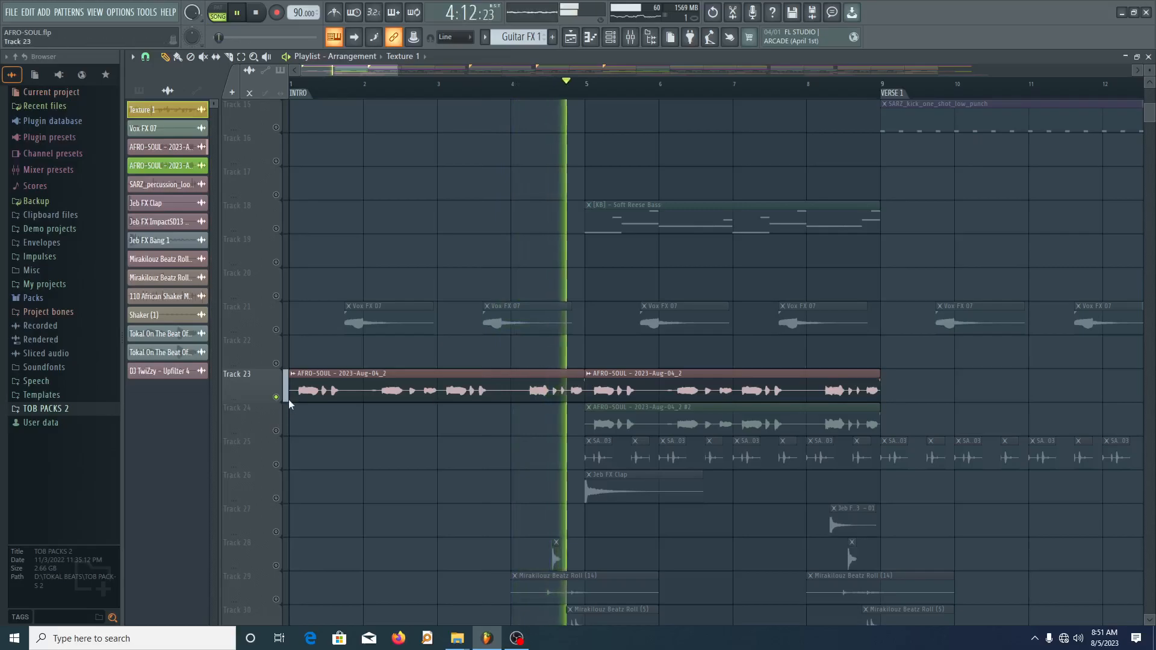
key(space)
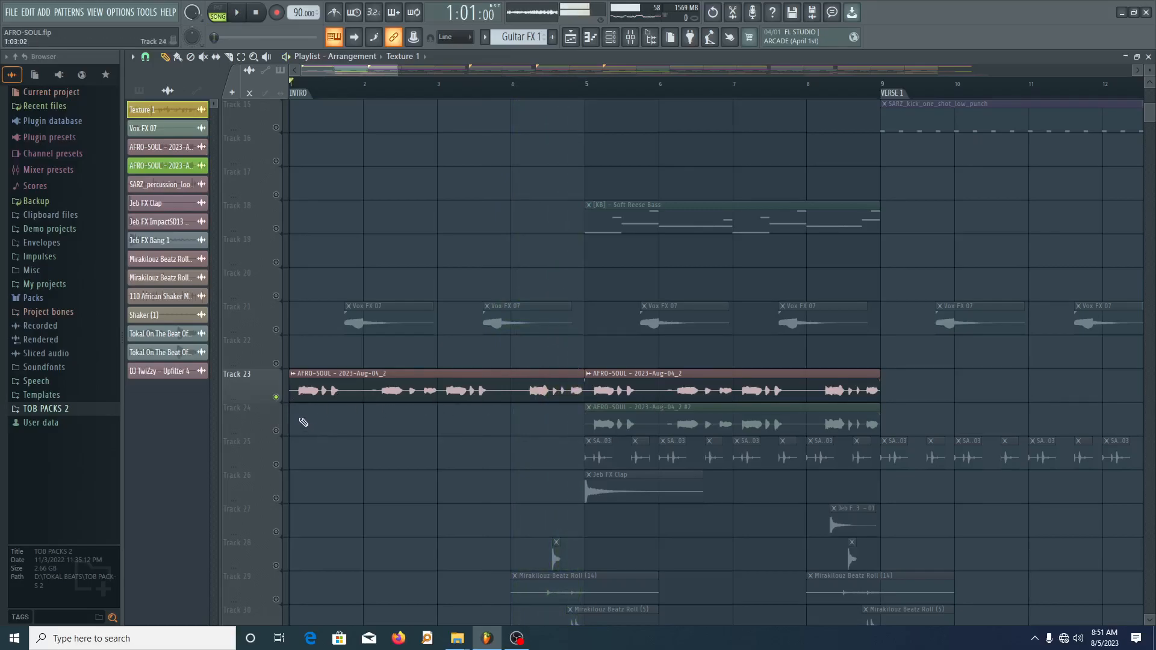
- Solo Track 24, inspect the pitch setting of its AFRO-SOUL #2 audio clip, and play it from bar 5
click(589, 94)
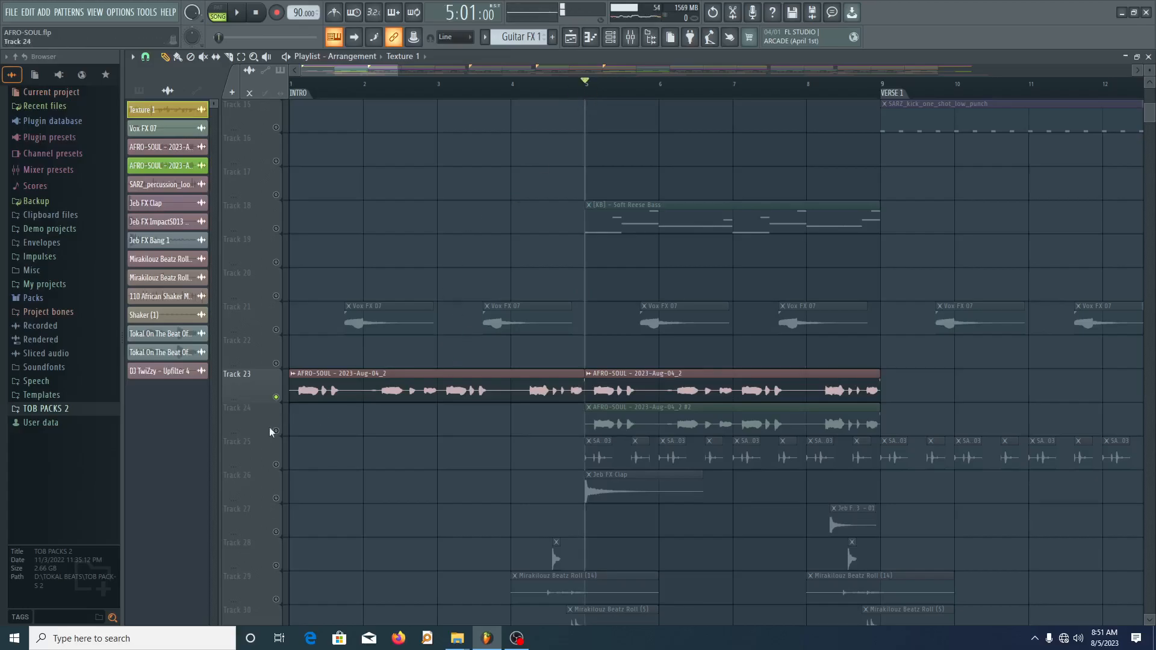
click(602, 415)
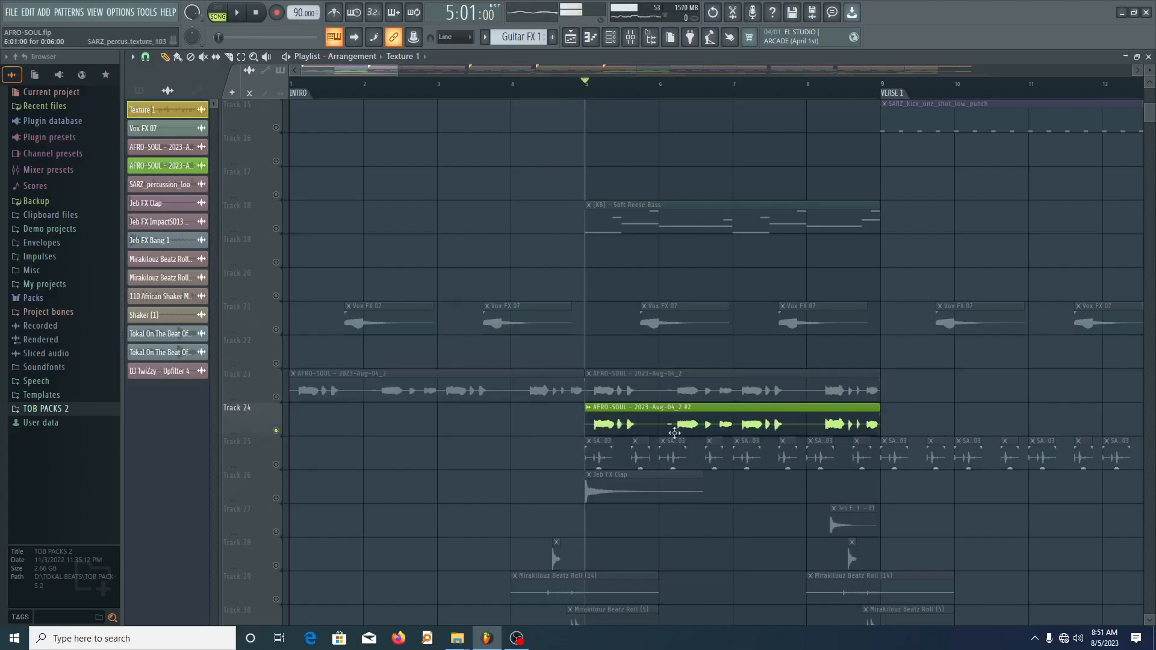
double_click(623, 419)
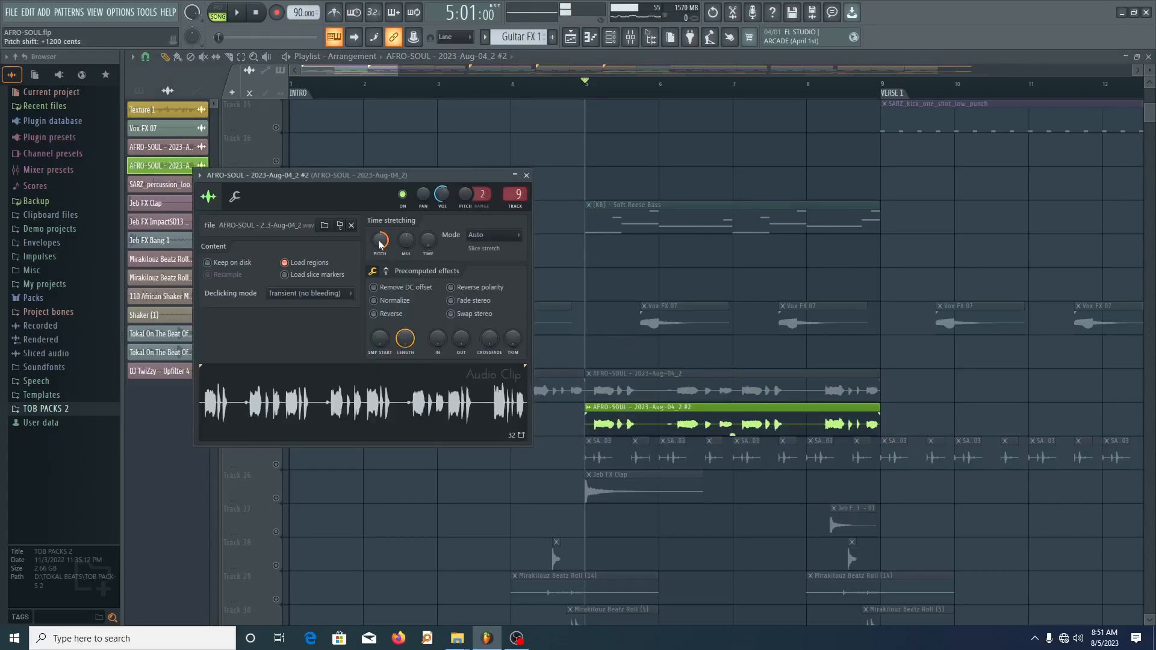
click(526, 175)
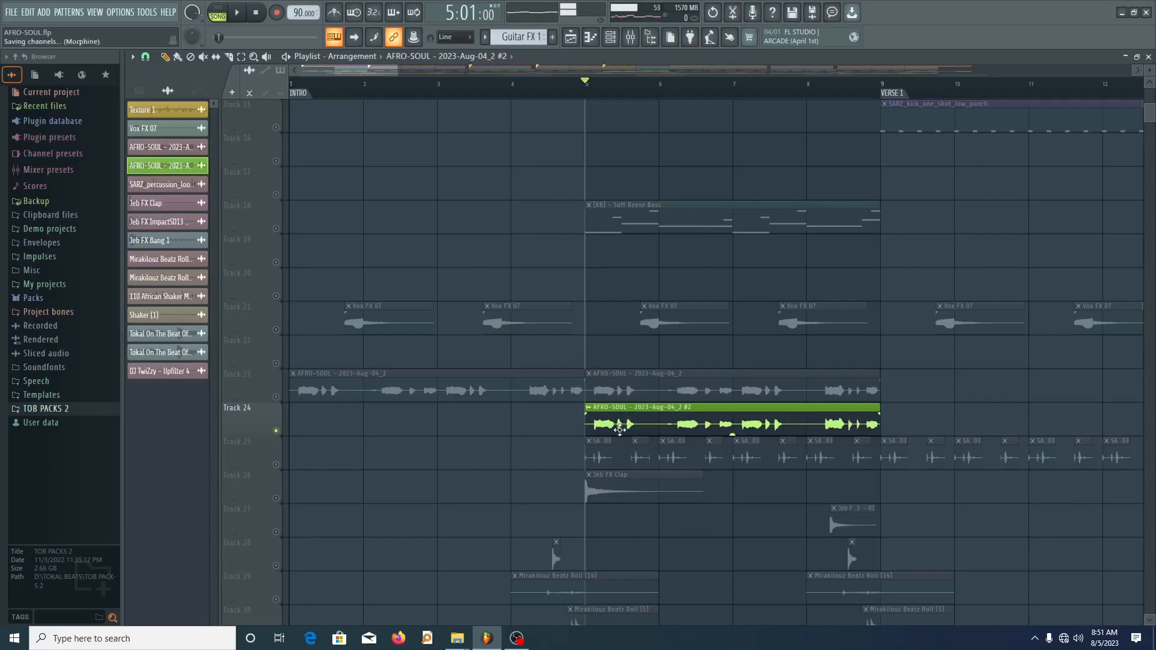
key(space)
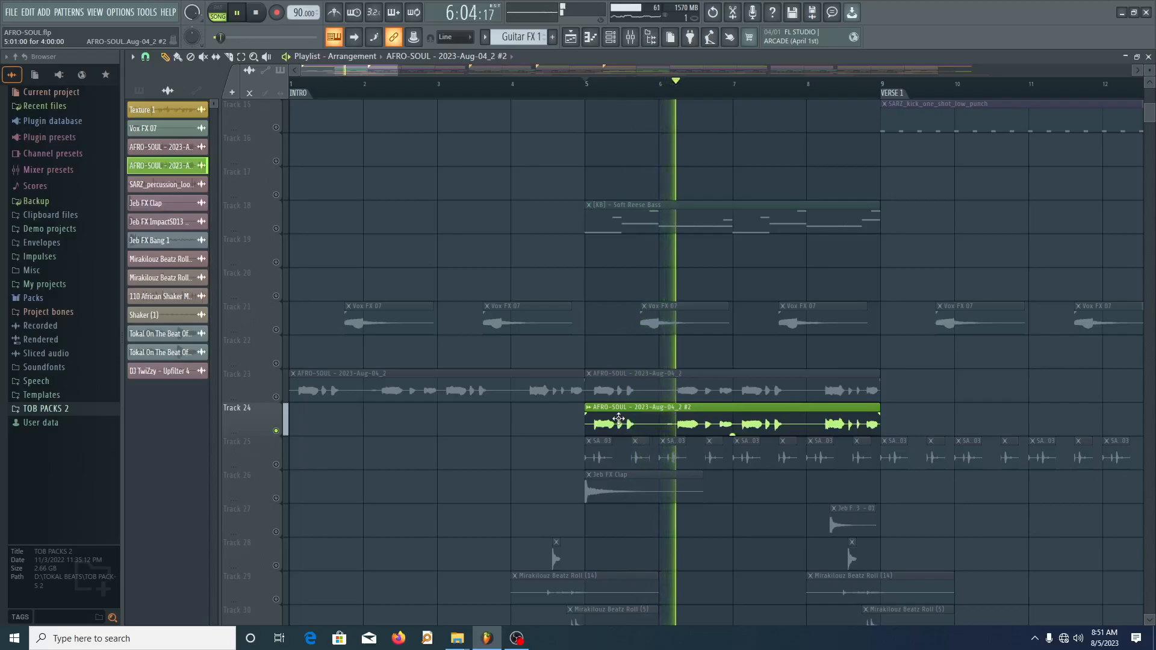
key(space)
- Unmute Track 23 alongside Track 24, play both AFRO-SOUL clips together from bar 5, and stop playback
click(278, 397)
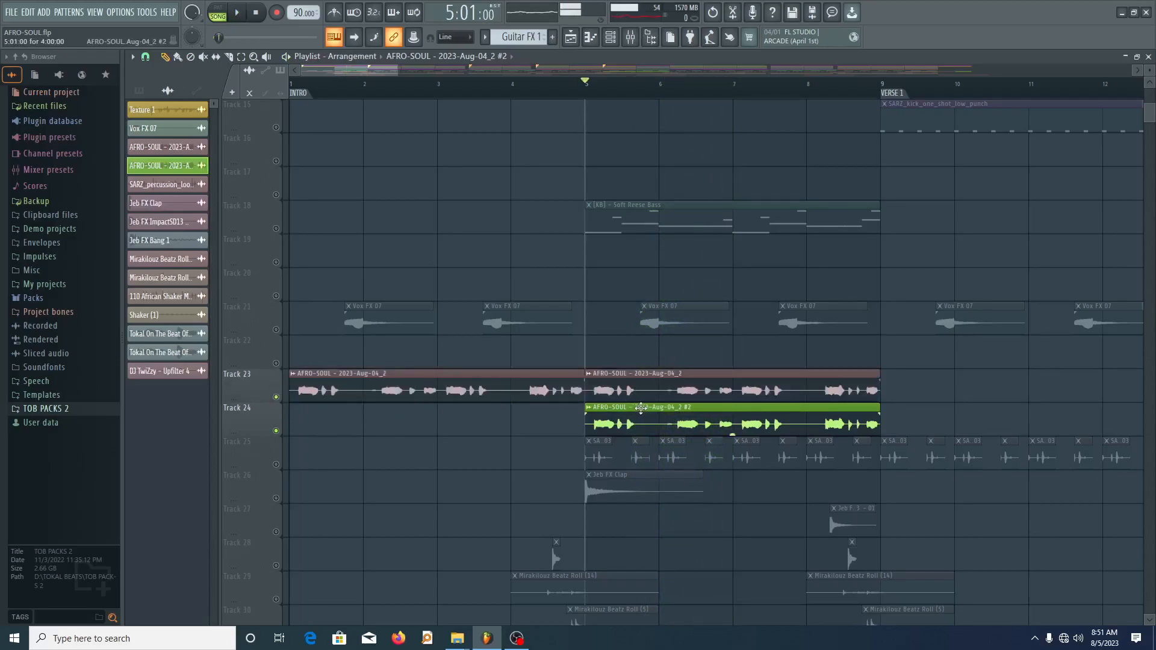
key(space)
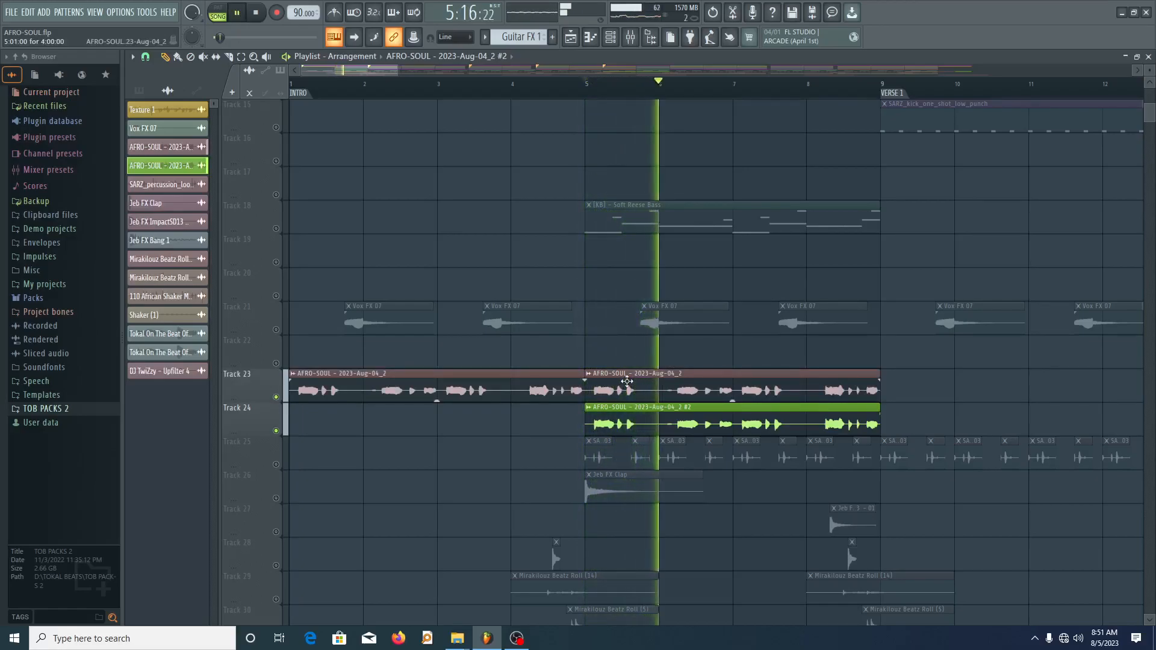
key(space)
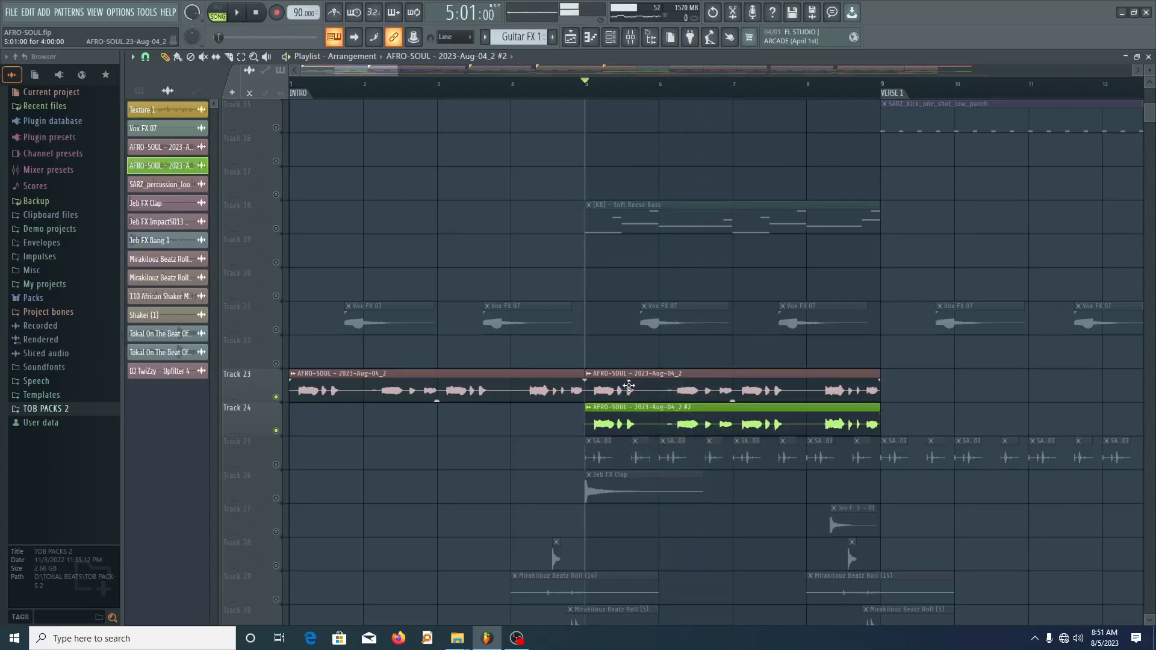
- Return the playhead to the song start and unmute Tracks 1 through 6 alongside Tracks 23 and 24
scroll(641, 391, down, 5)
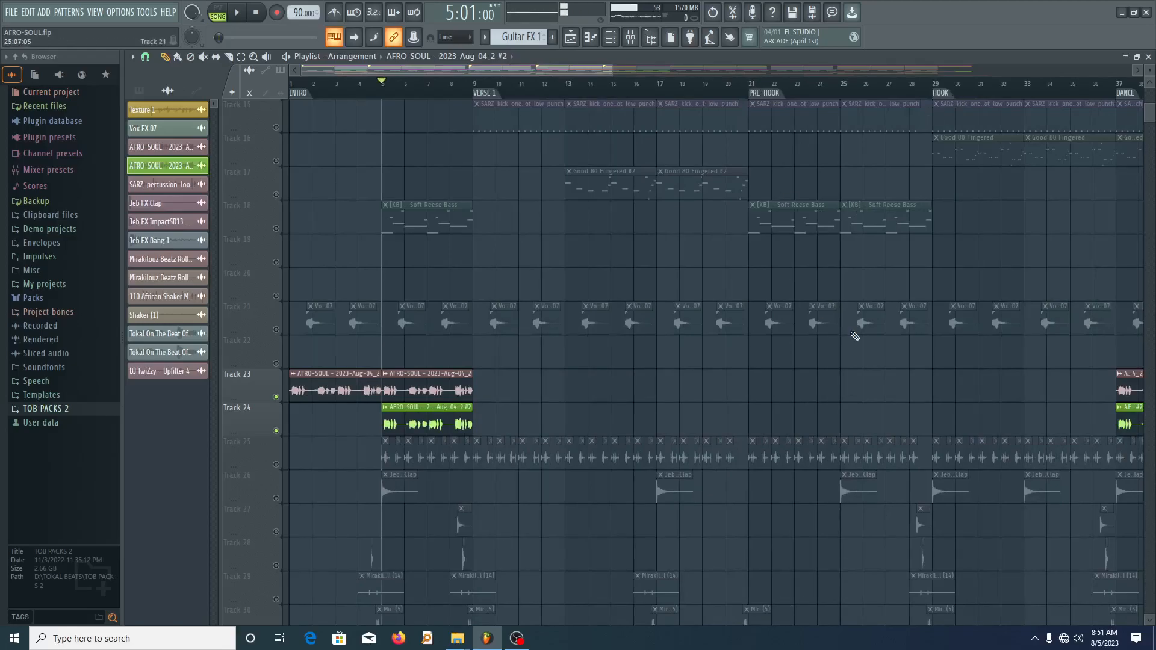
scroll(1023, 397, up, 4)
scroll(723, 308, down, 2)
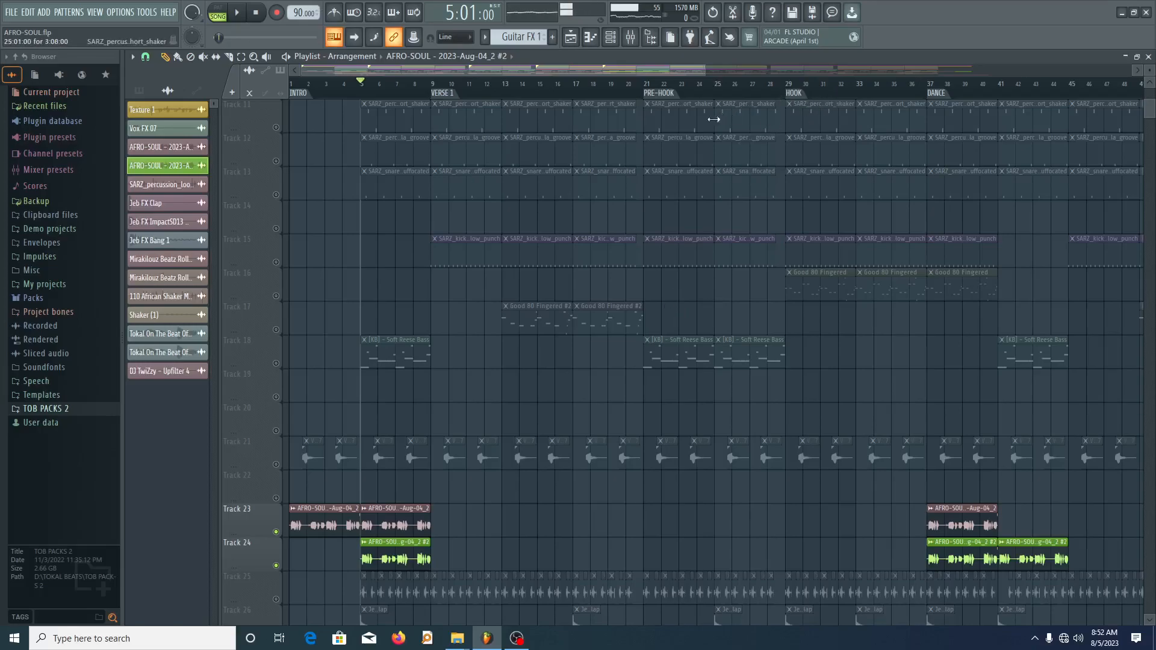
click(268, 18)
scroll(415, 266, up, 10)
drag(276, 296, 276, 127)
scroll(340, 367, down, 17)
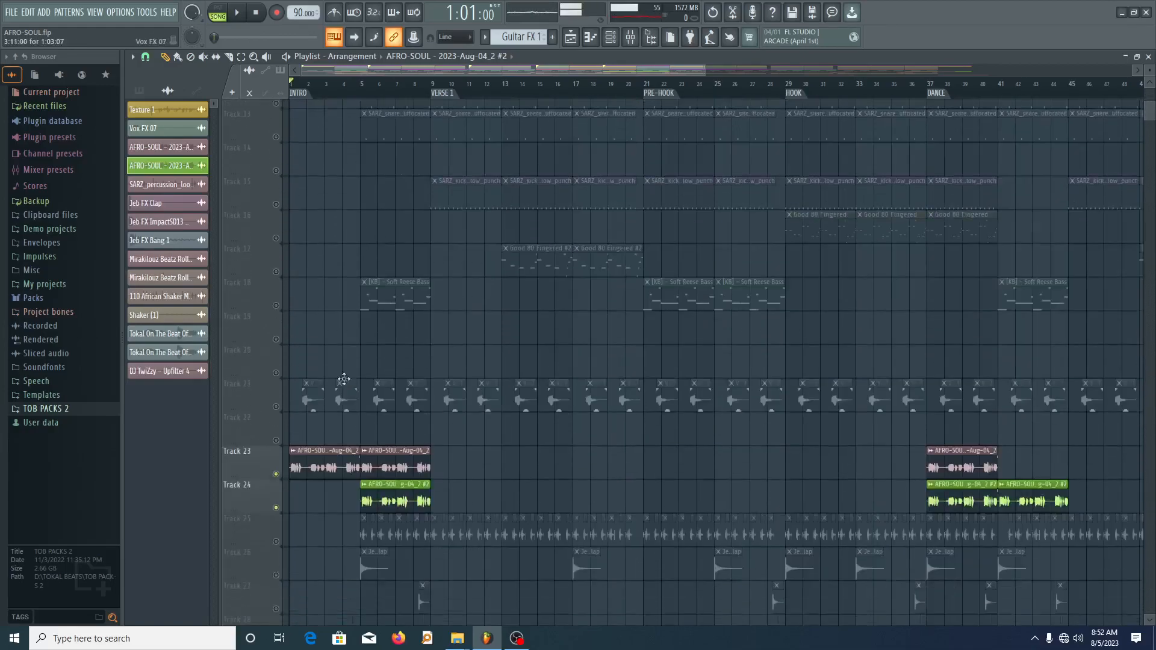
- Play Tracks 1 to 6 with both AFRO-SOUL clips from the intro into bar 8, and stop playback
scroll(309, 405, up, 3)
scroll(444, 480, down, 3)
scroll(444, 480, up, 1)
key(space)
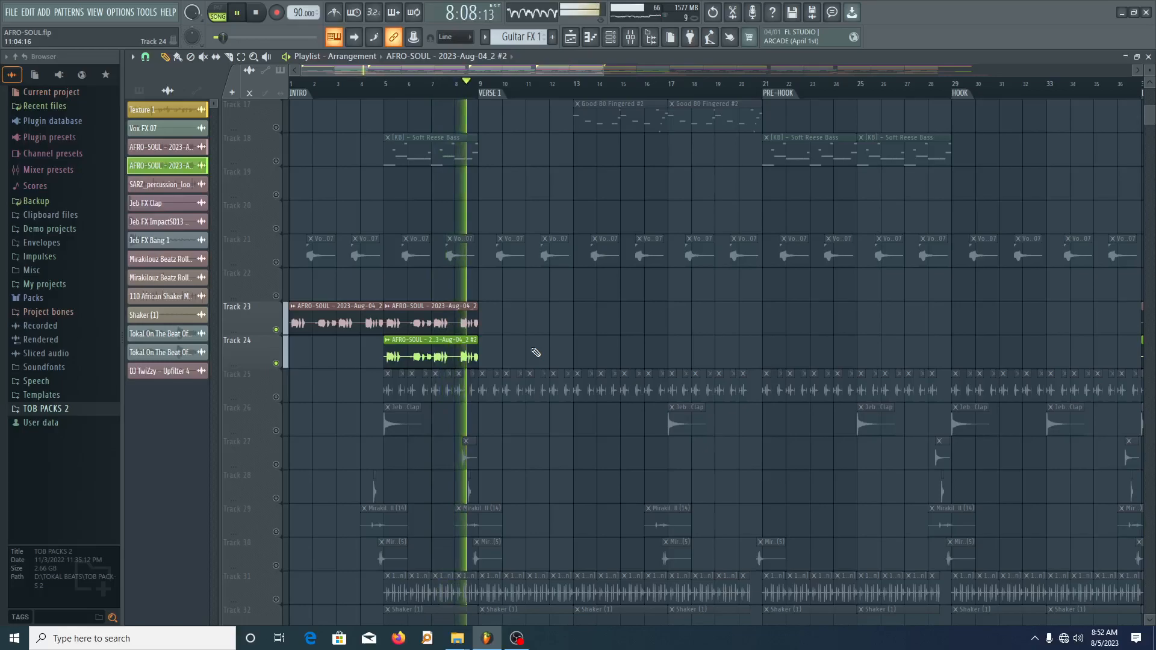
key(space)
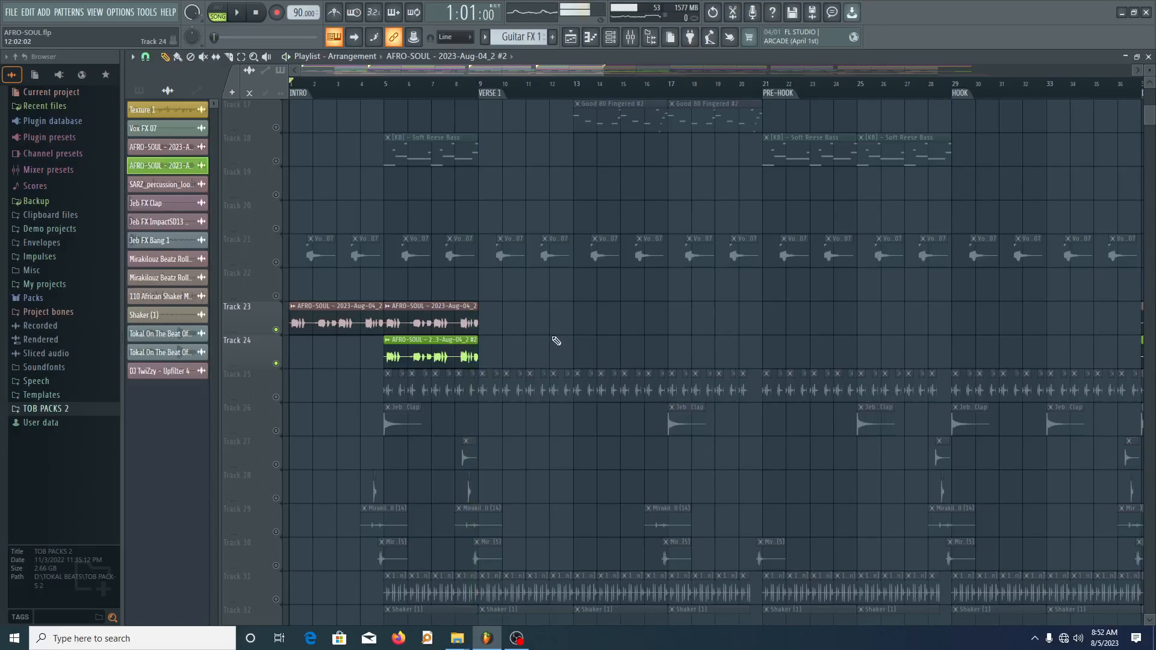
scroll(522, 328, up, 8)
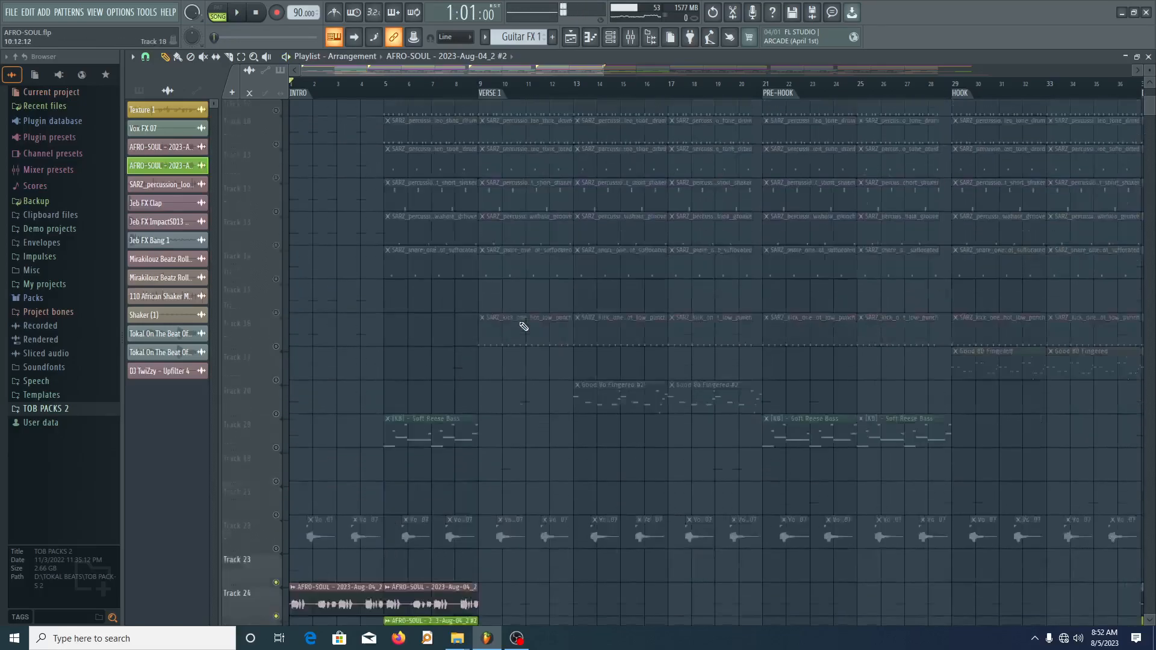
scroll(304, 330, down, 4)
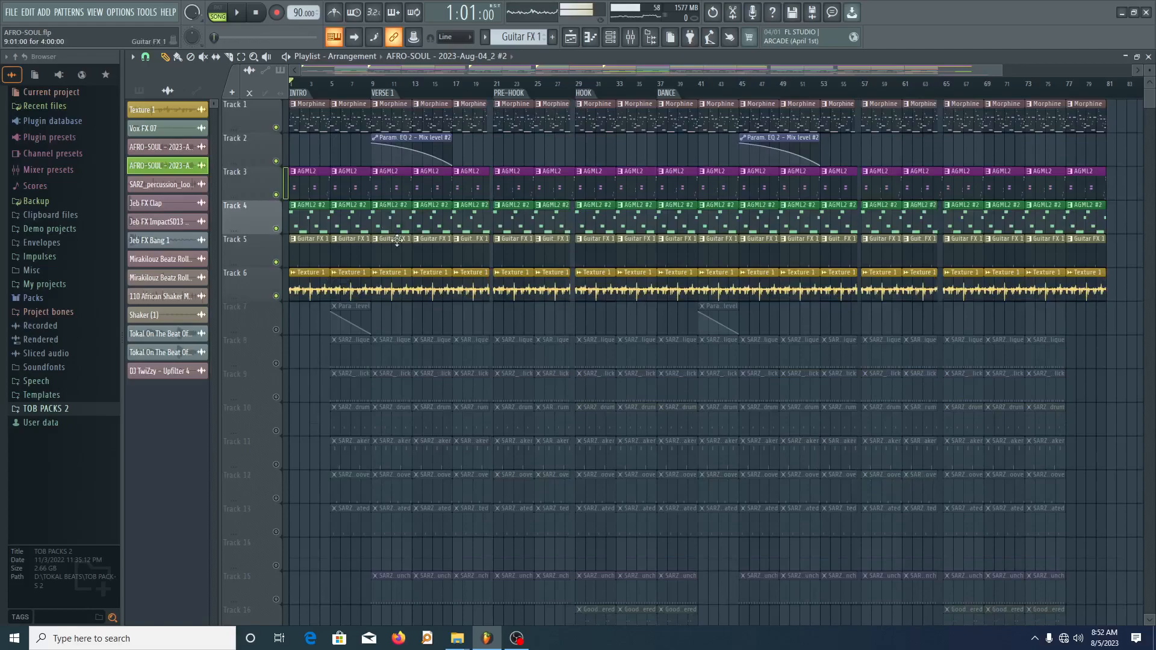
- Solo Tracks 1 and 2, play the Morphine part with its Param. EQ 2 mix-level automation from bar 9, and stop playback
scroll(397, 240, up, 4)
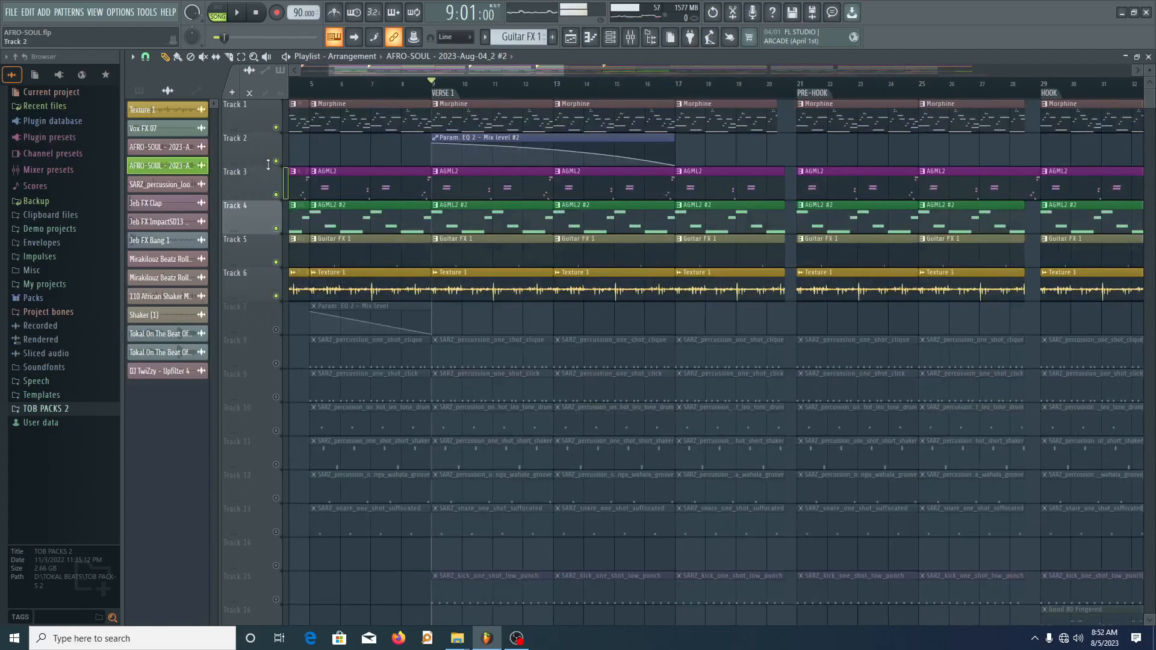
right_click(276, 162)
click(275, 127)
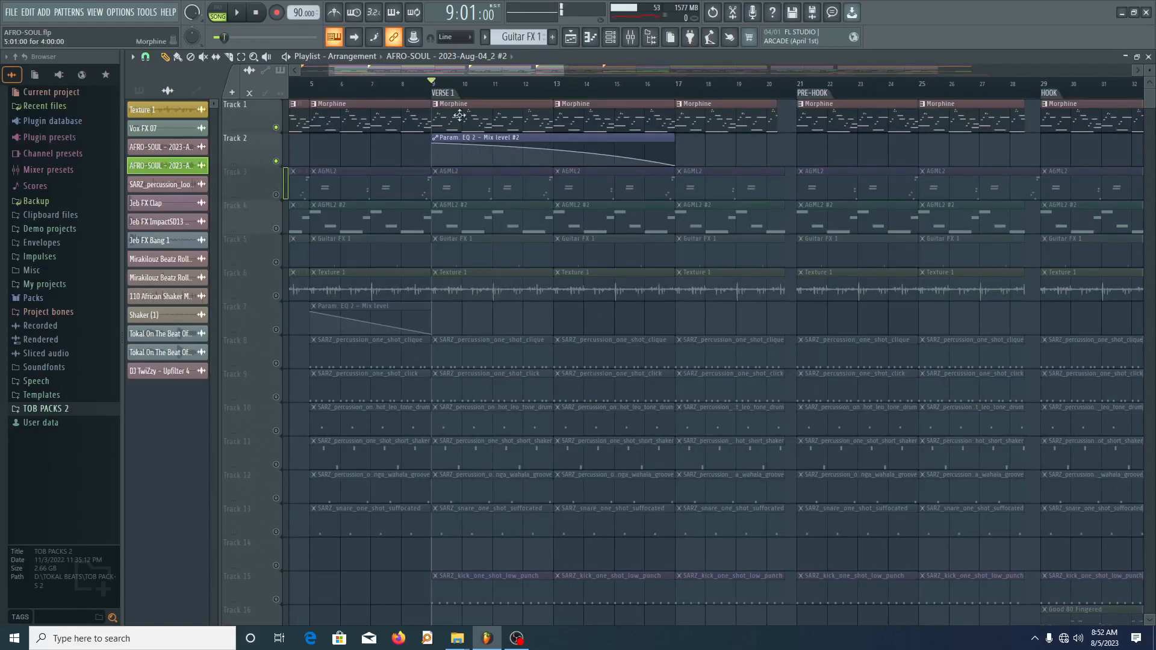
click(506, 138)
key(space)
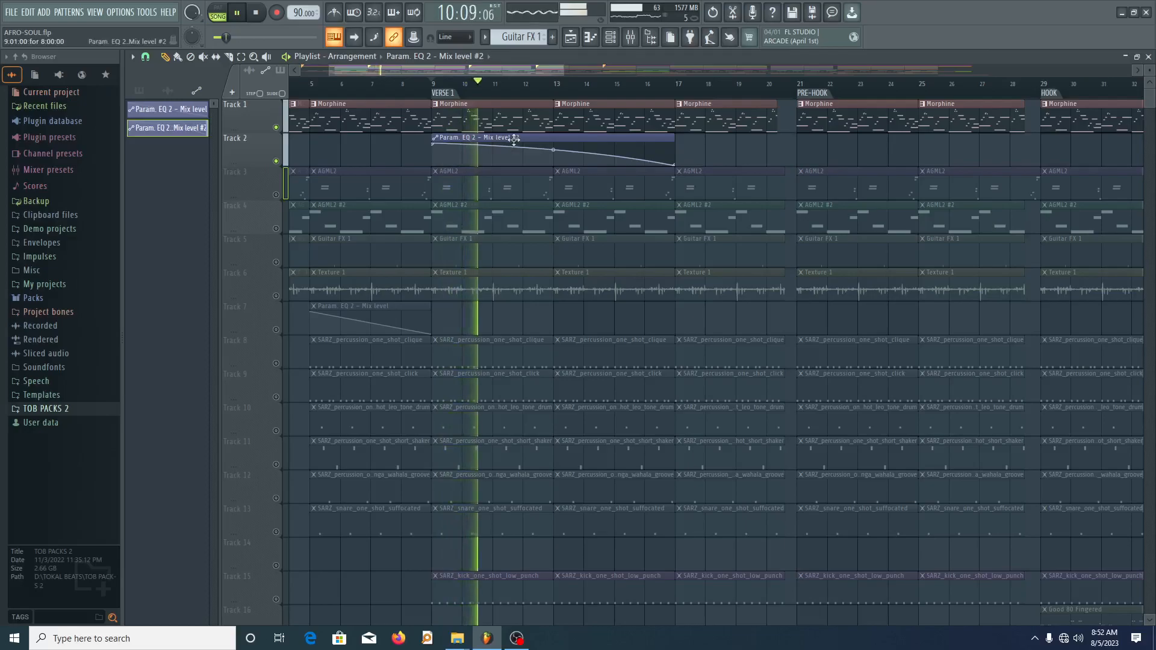
key(space)
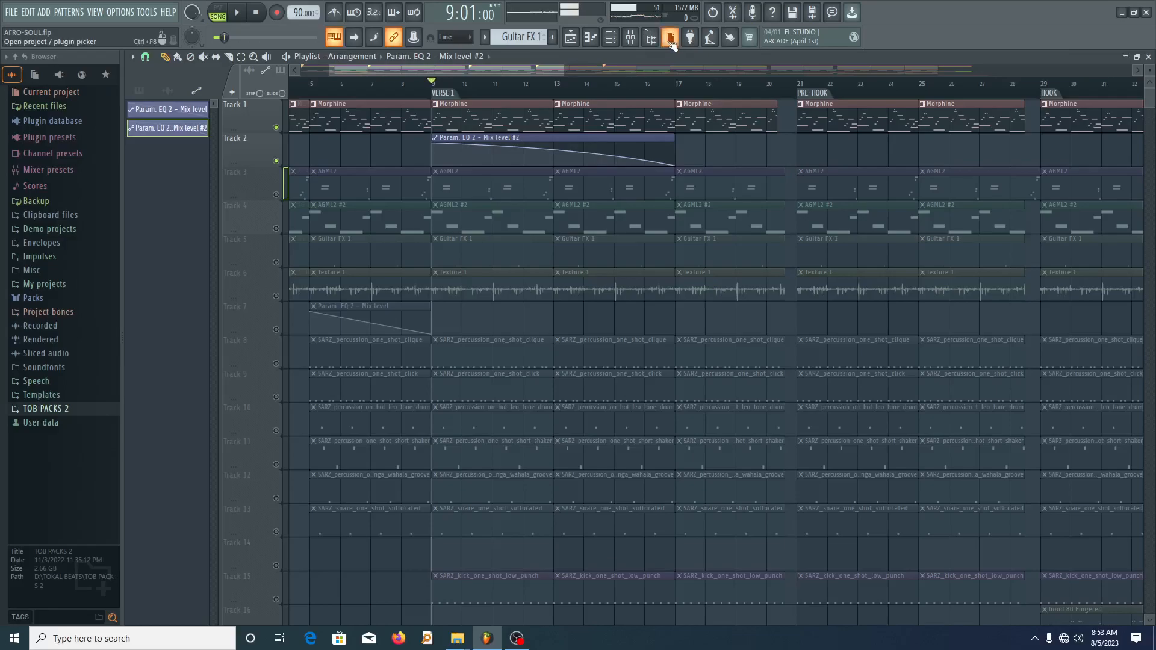
- Show the Morphine mixer track's effects and check the mix level of its slot 6 Fruity parametric EQ 2 at bar 8
click(639, 43)
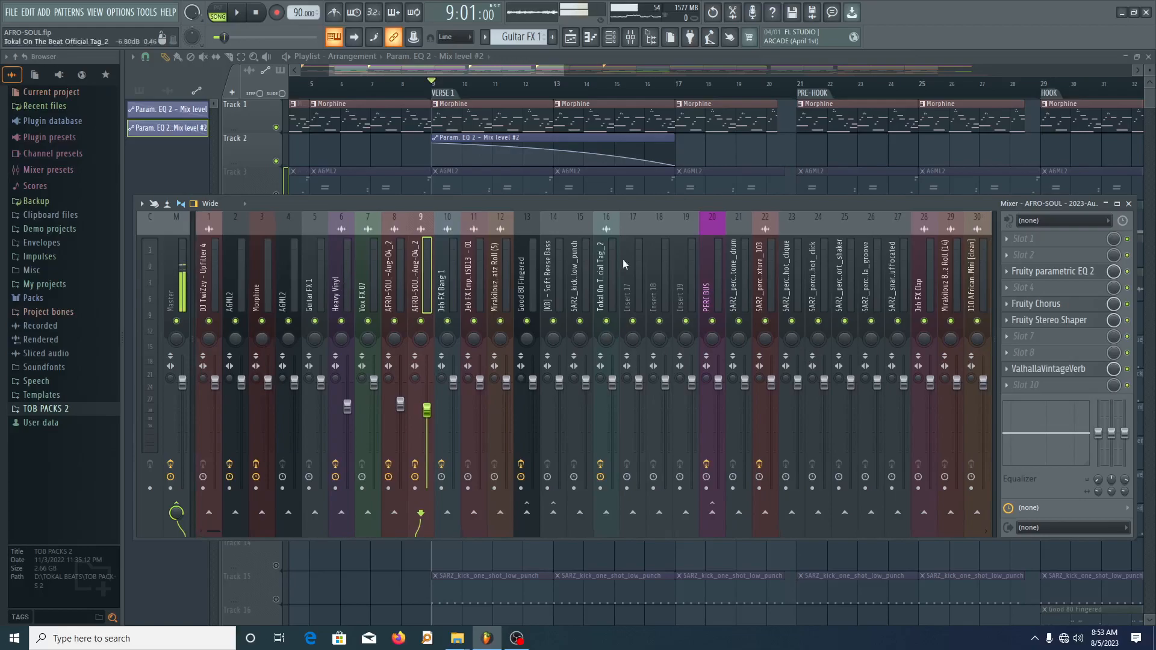
click(254, 283)
key(space)
key(space)
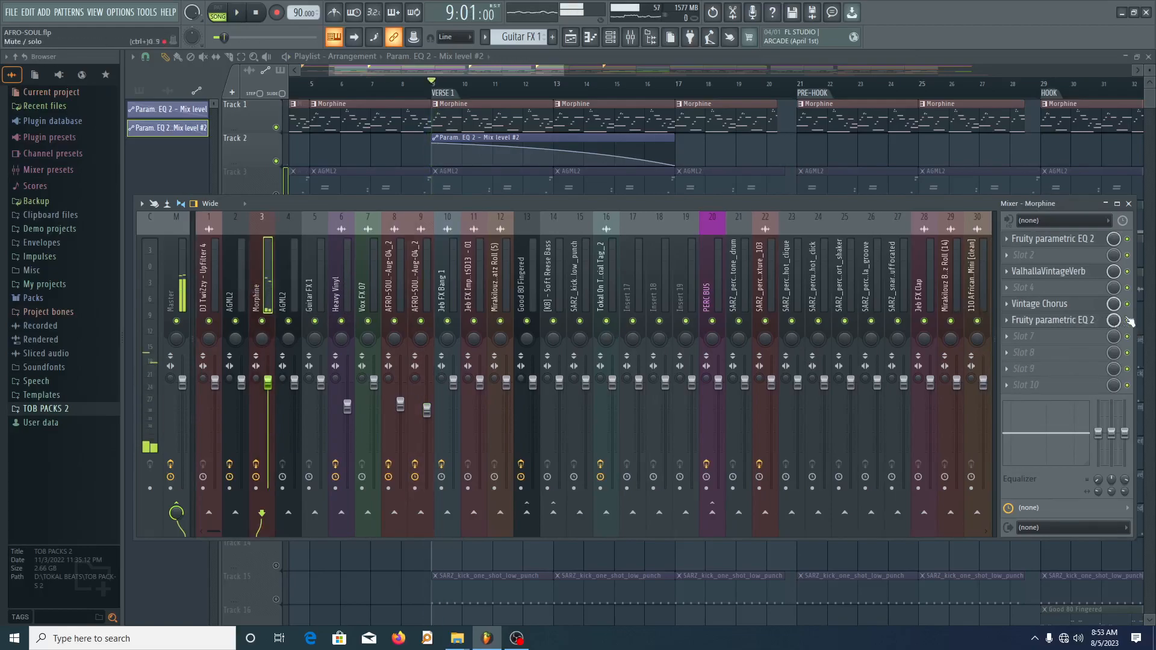
click(401, 84)
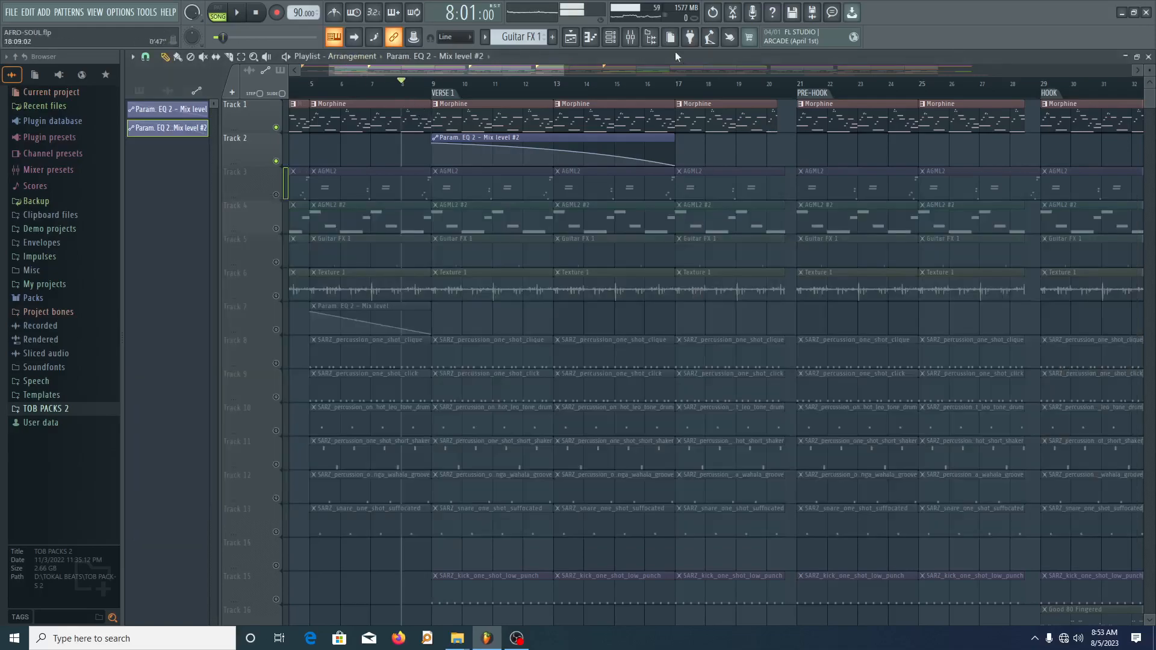
click(630, 36)
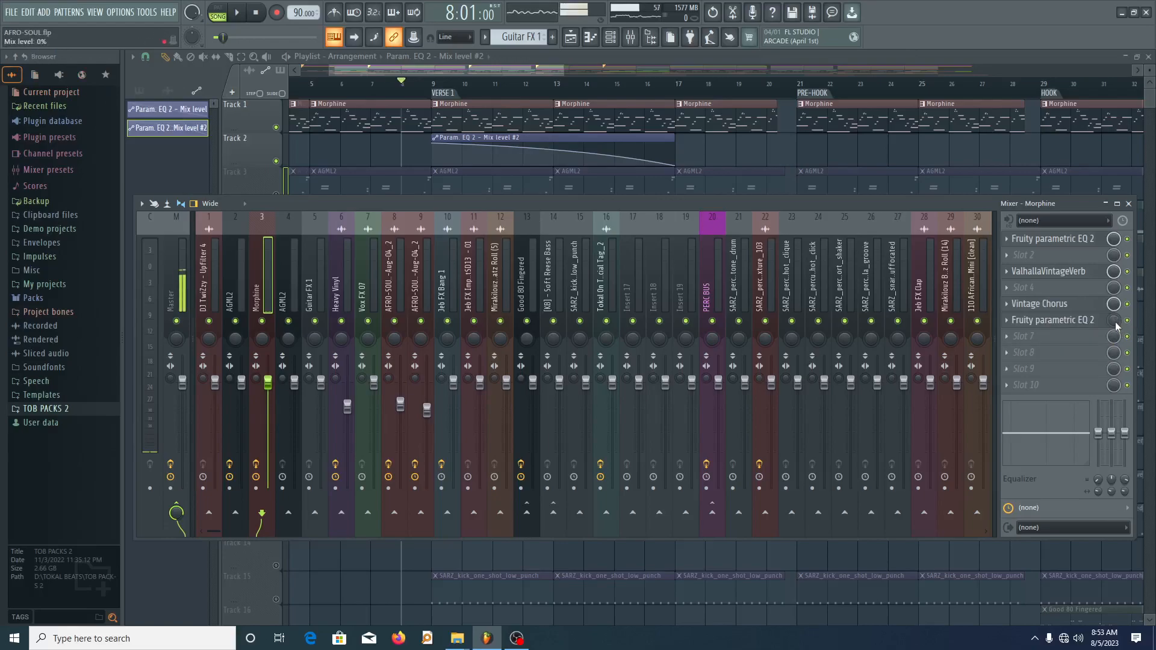
click(630, 38)
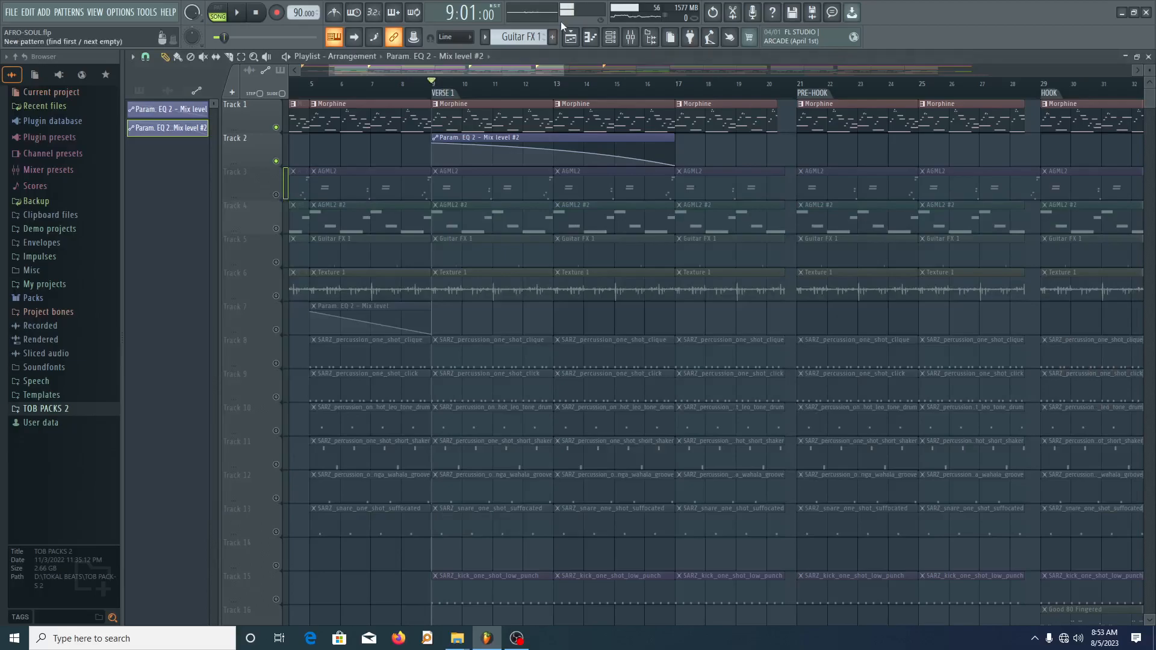
- Inspect the band 7 low-pass curve in Morphine's slot 6 Fruity parametric EQ 2 while playing from bar 9, and close the plugin
click(630, 37)
click(1063, 325)
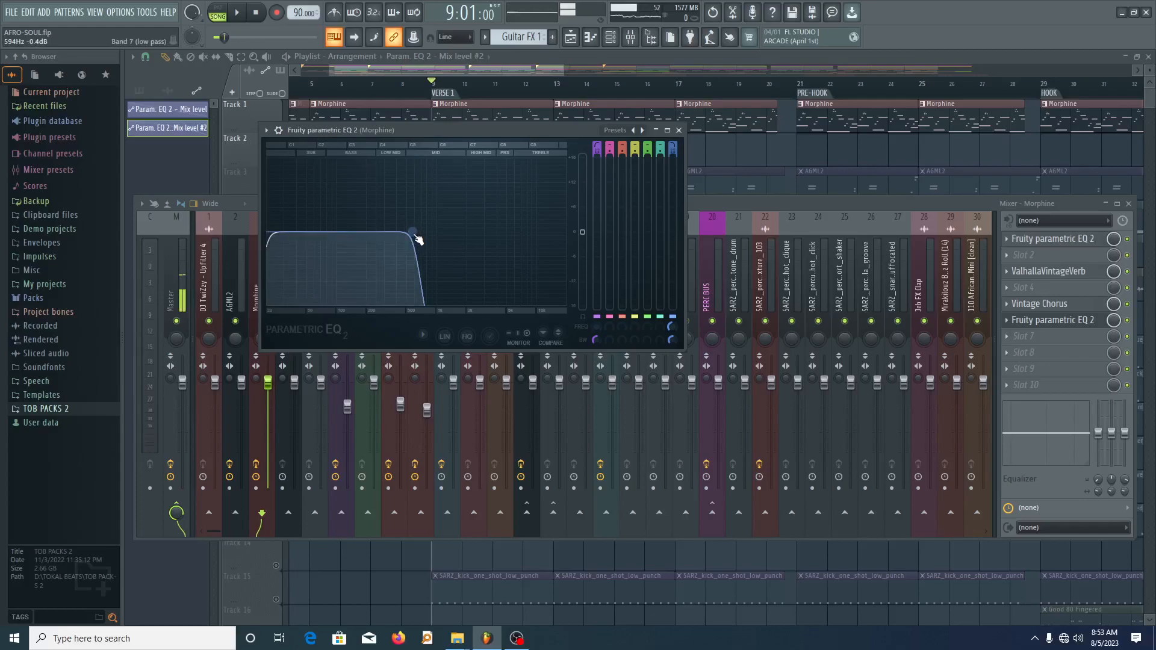
key(space)
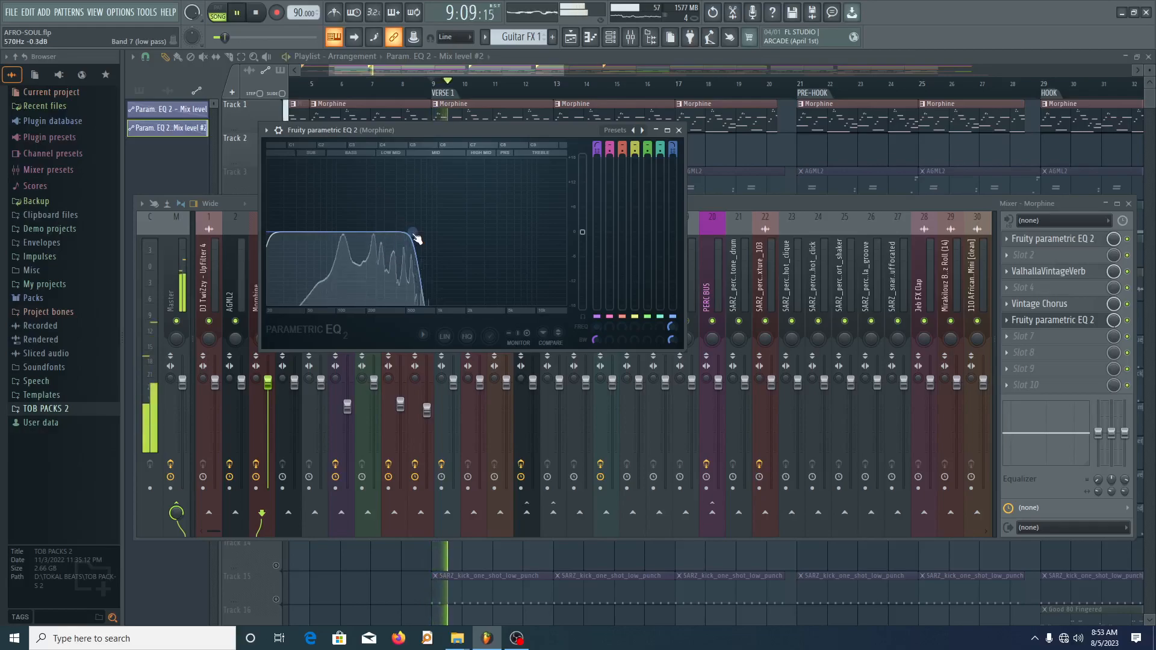
key(space)
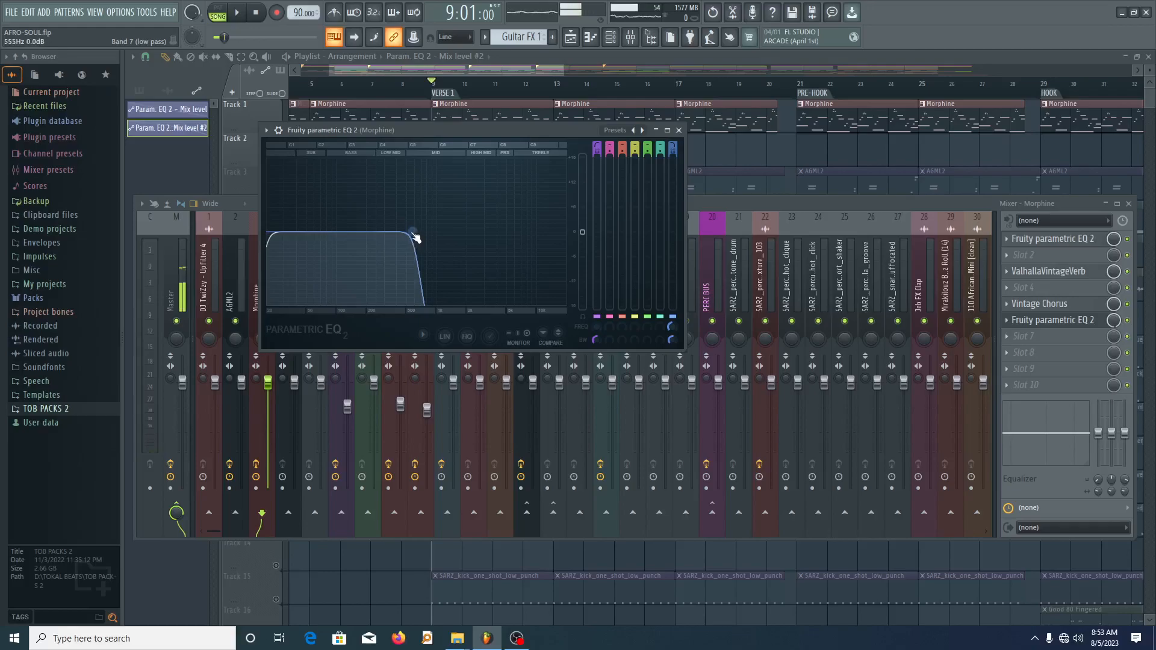
key(space)
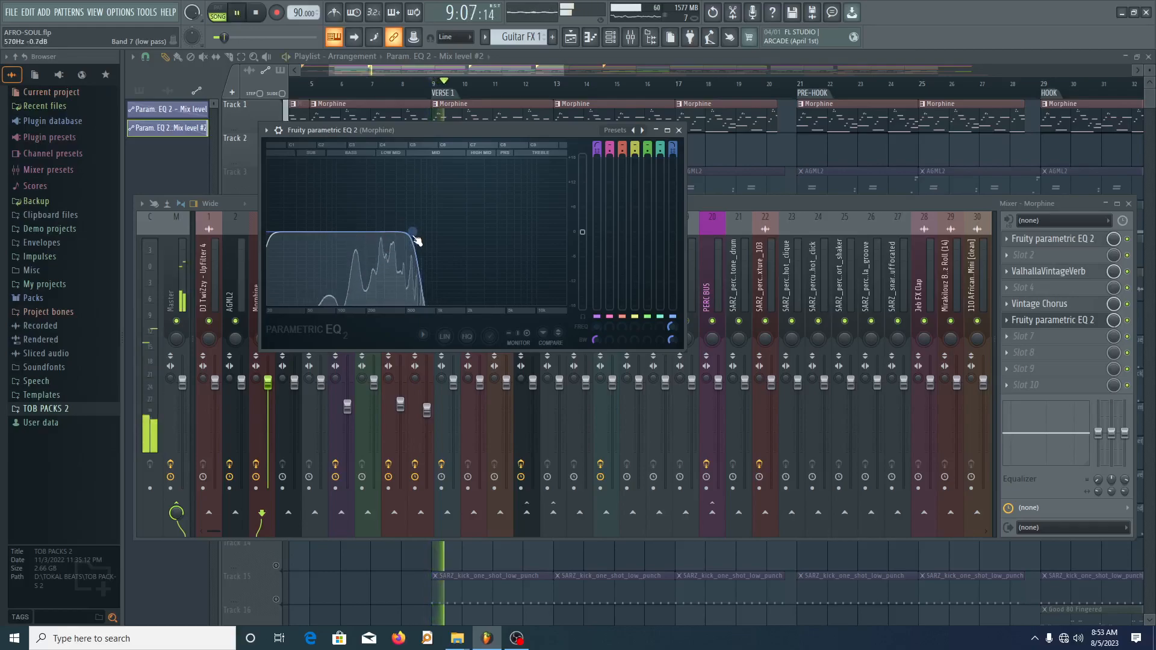
key(space)
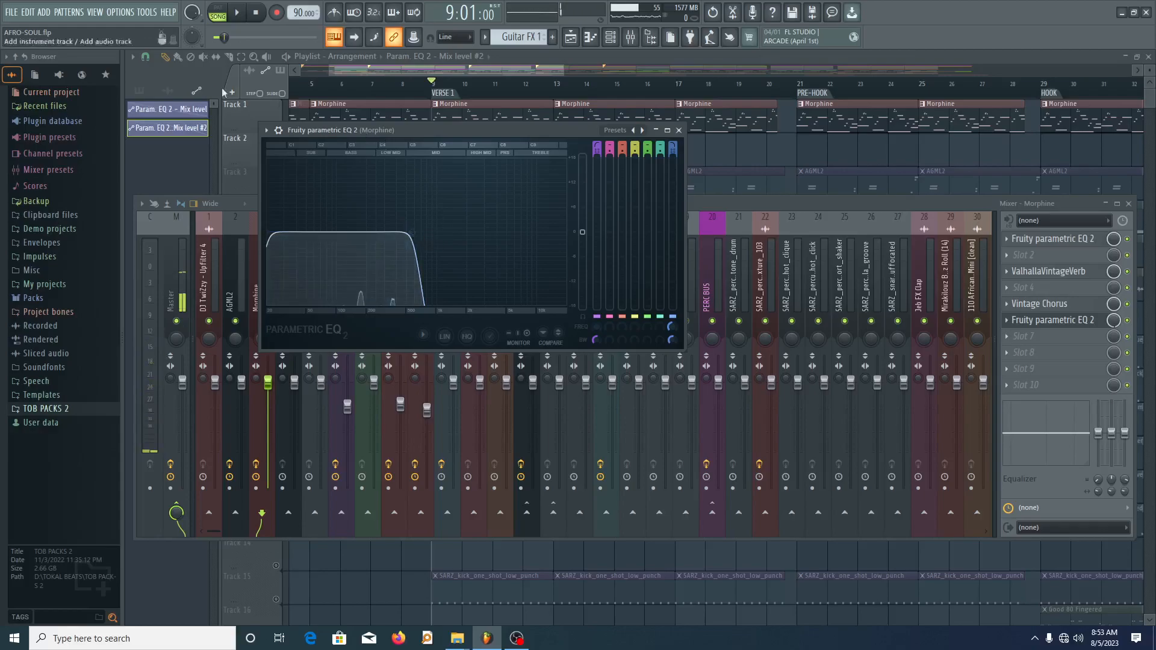
click(280, 131)
click(280, 130)
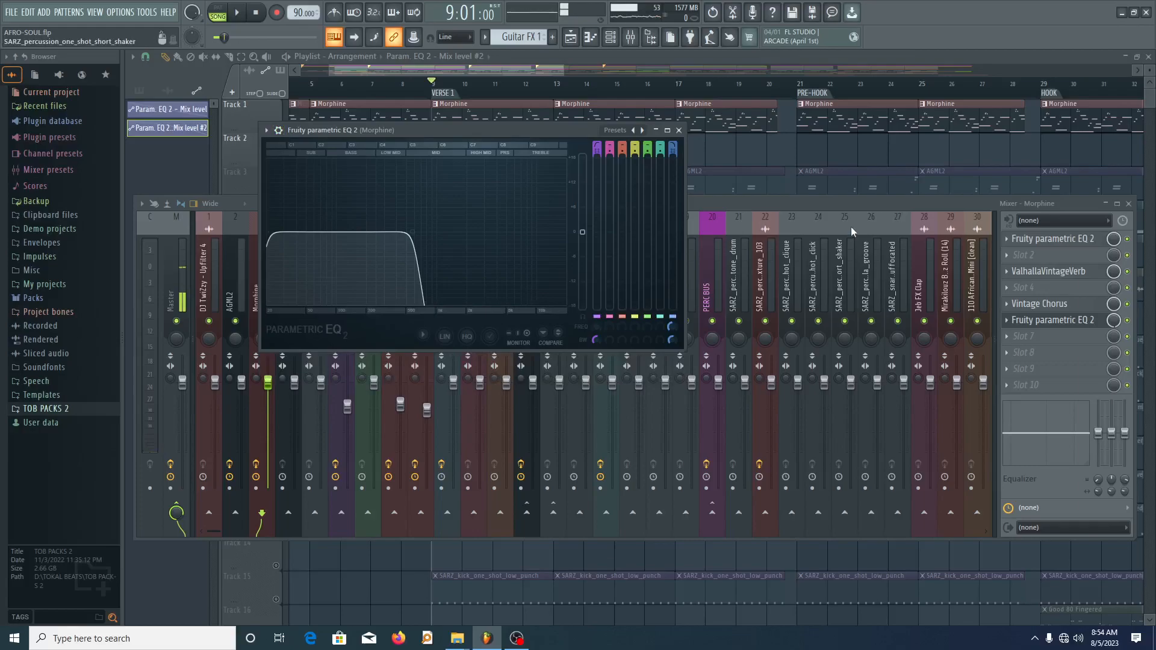
click(680, 131)
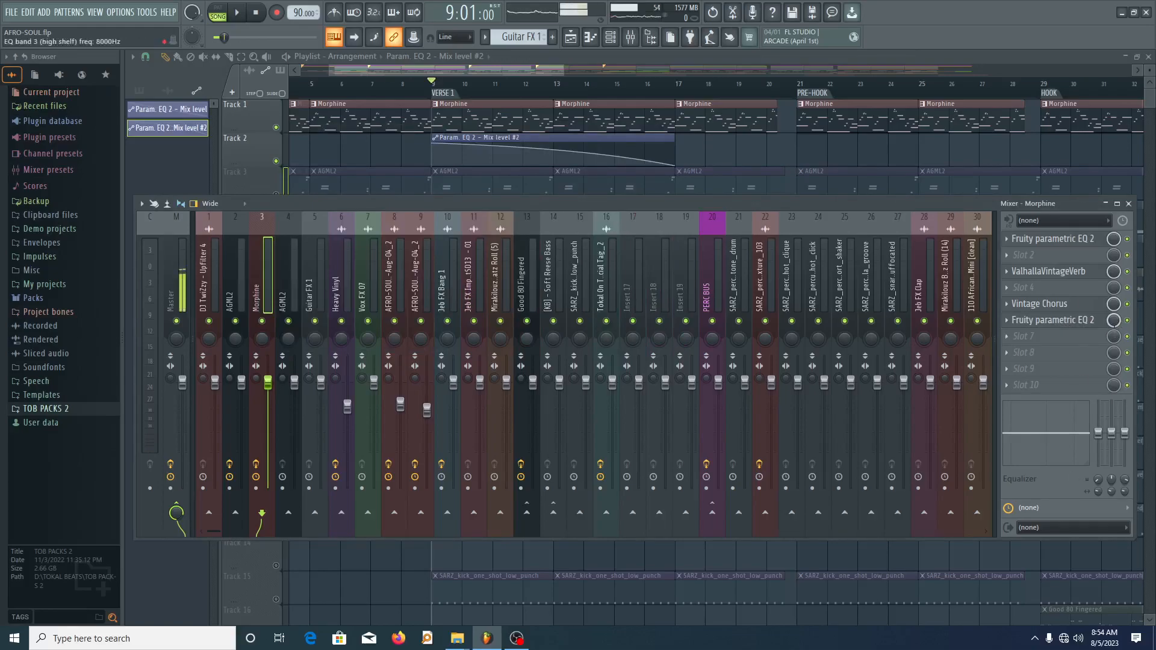
- Play Morphine from bar 8 with the mixer open, stop, and compare the slot 6 EQ mix level at bar 9
click(405, 85)
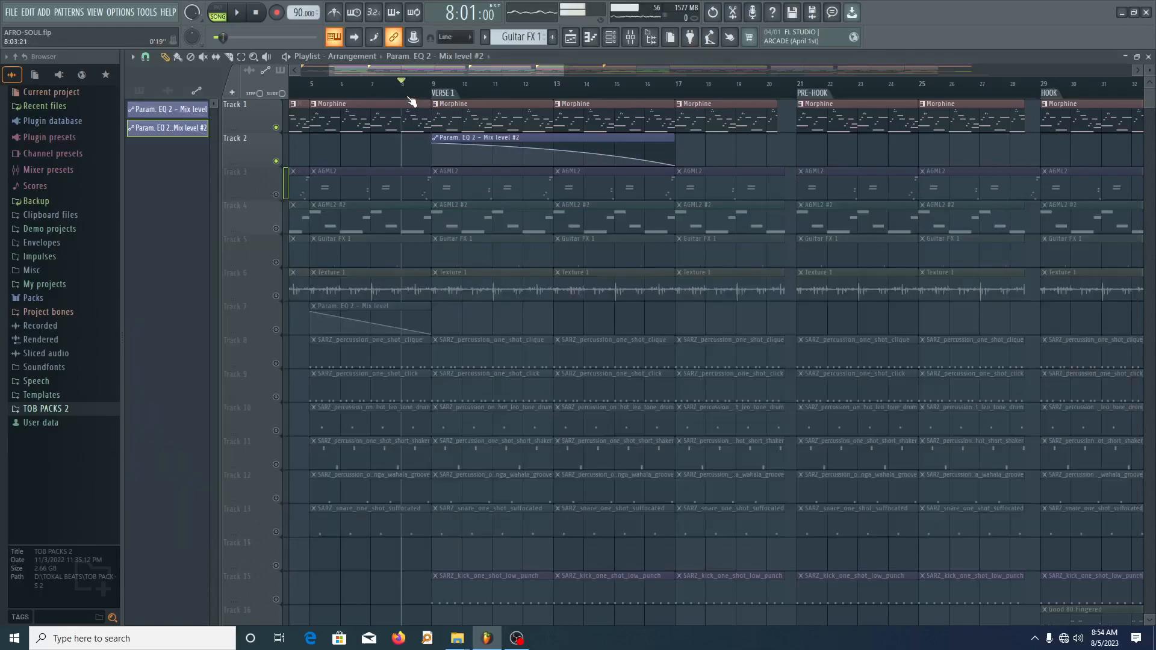
click(631, 38)
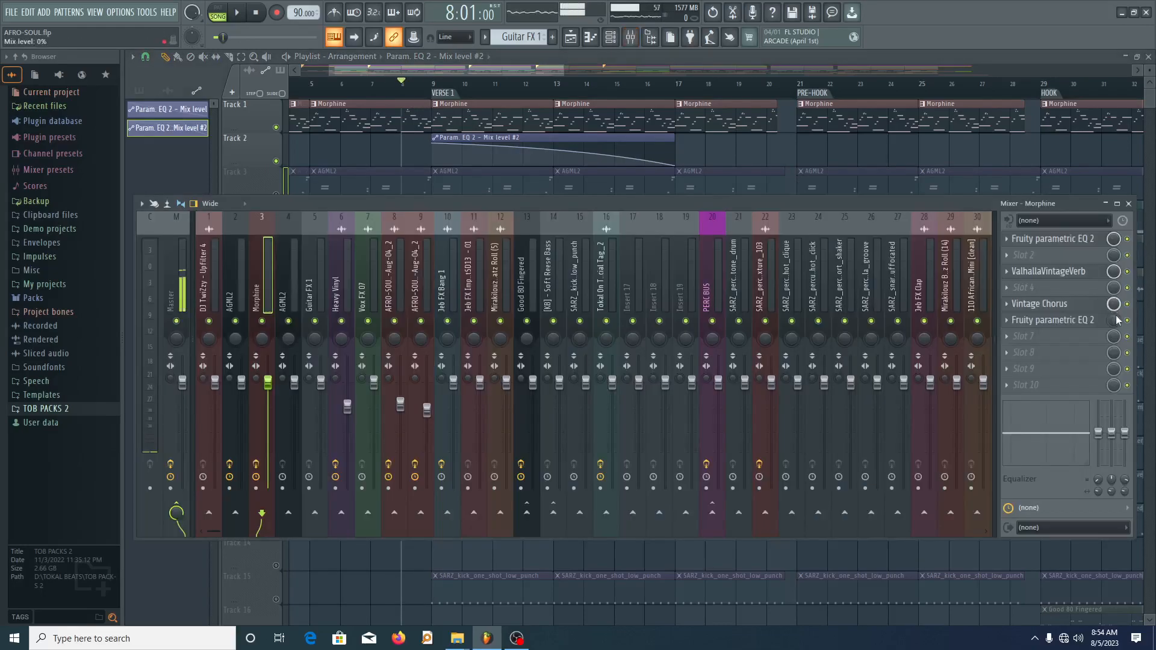
key(space)
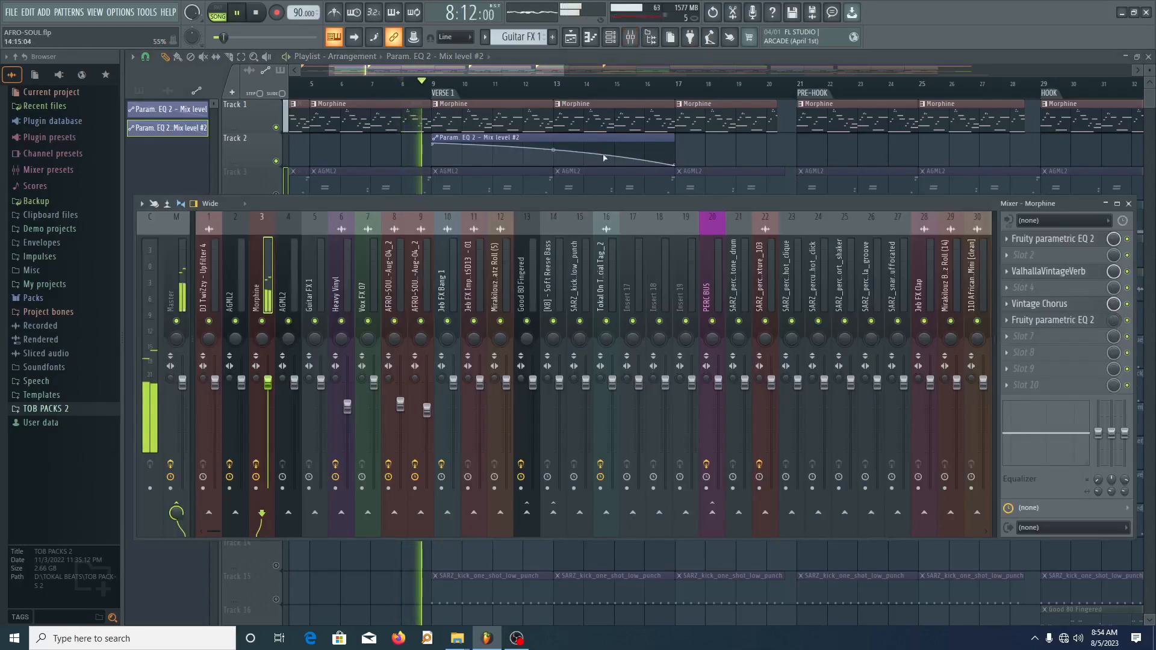
key(space)
click(445, 86)
click(631, 37)
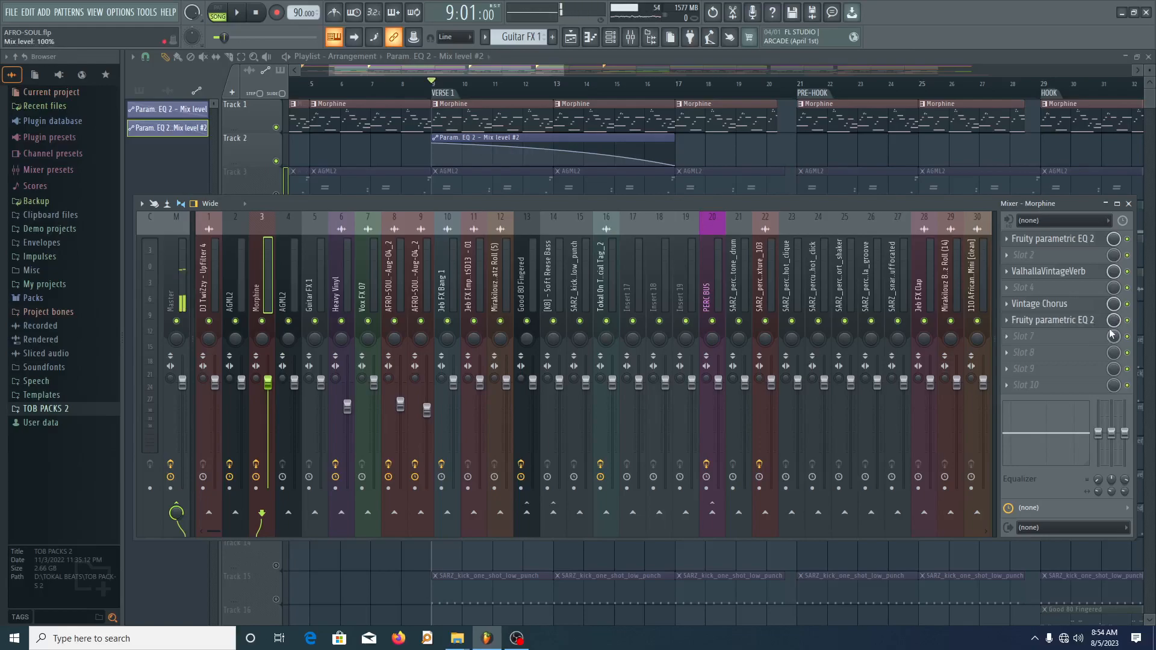
- Check the automation's end at bar 17, and view the Create automation clip option for Morphine's slot 6 EQ mix level at bar 9
key(F9)
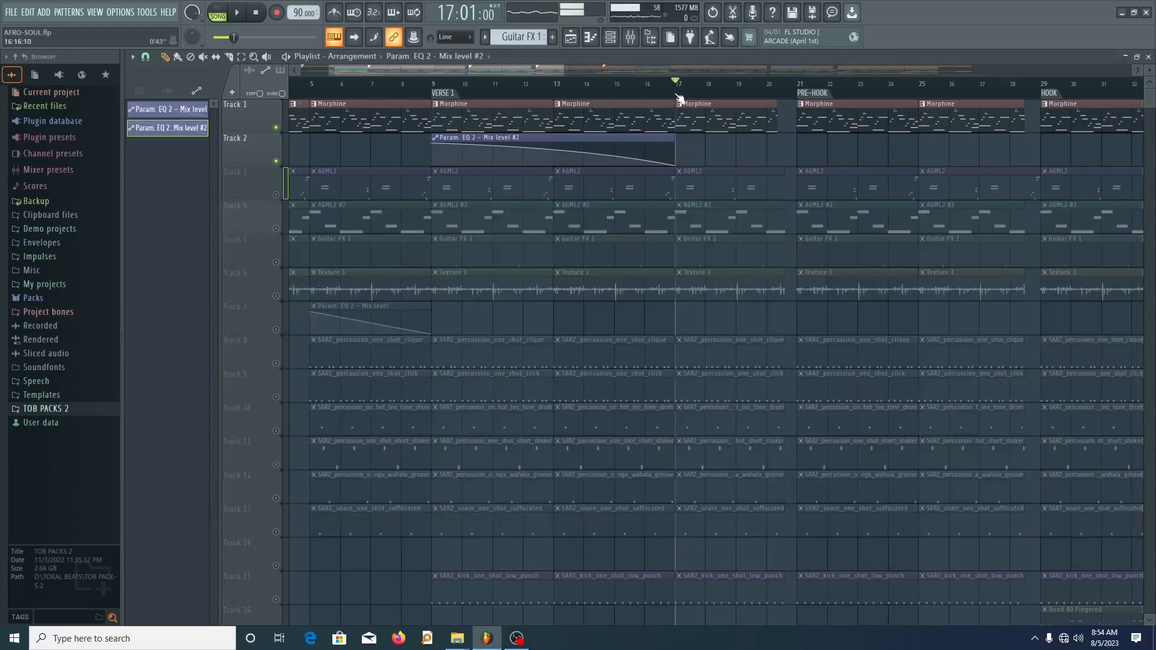
click(630, 36)
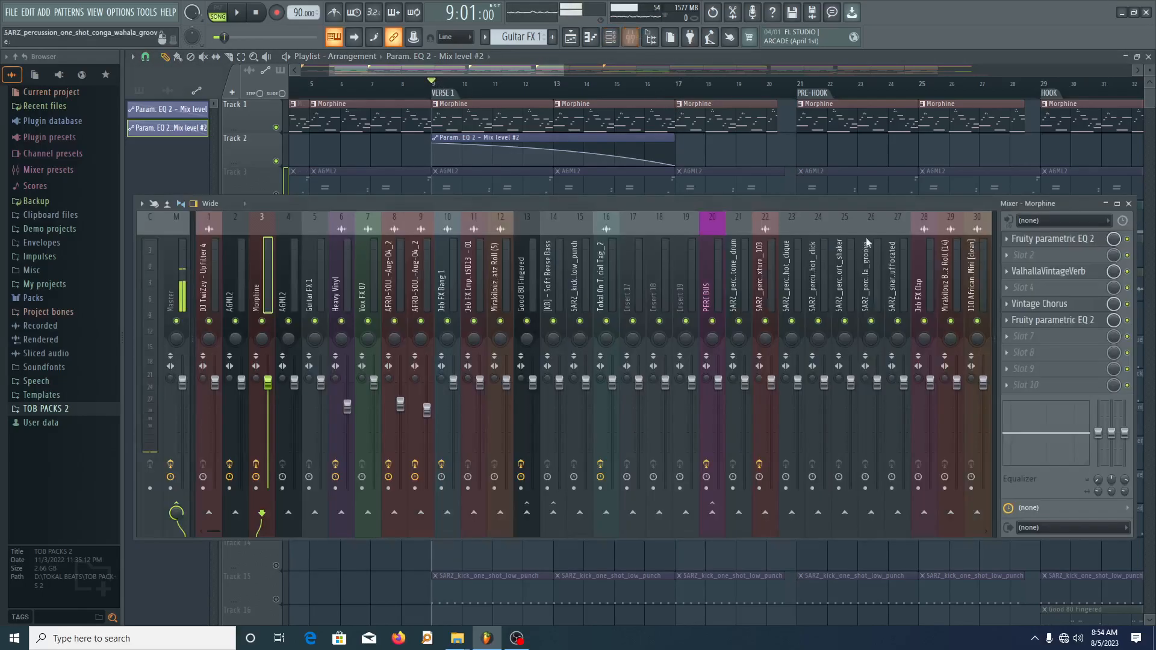
right_click(1112, 324)
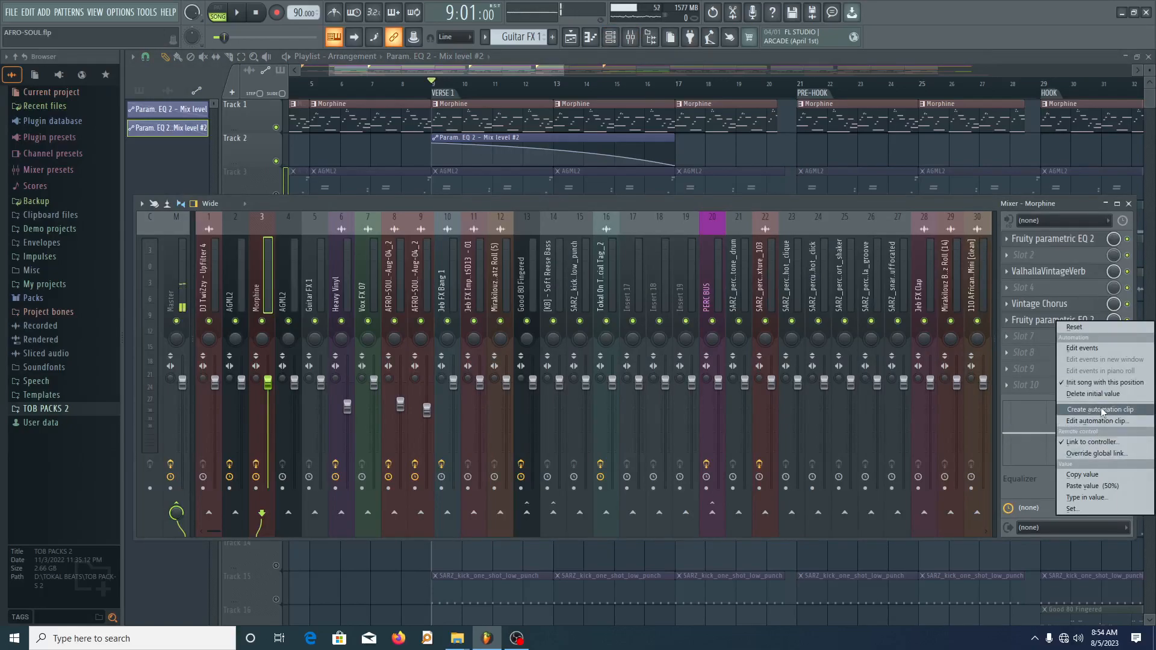
click(904, 204)
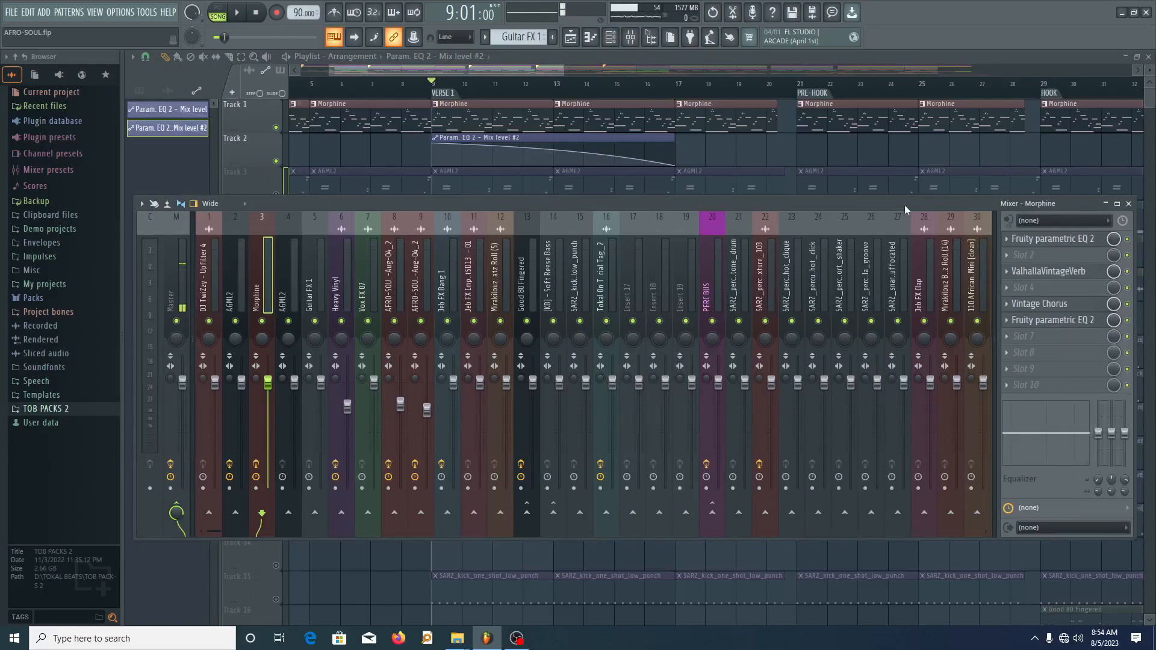
- Play Morphine from bar 8 past bar 17 while watching the slot 6 EQ mix level change, stop, and close the mixer
click(402, 84)
click(632, 38)
click(635, 38)
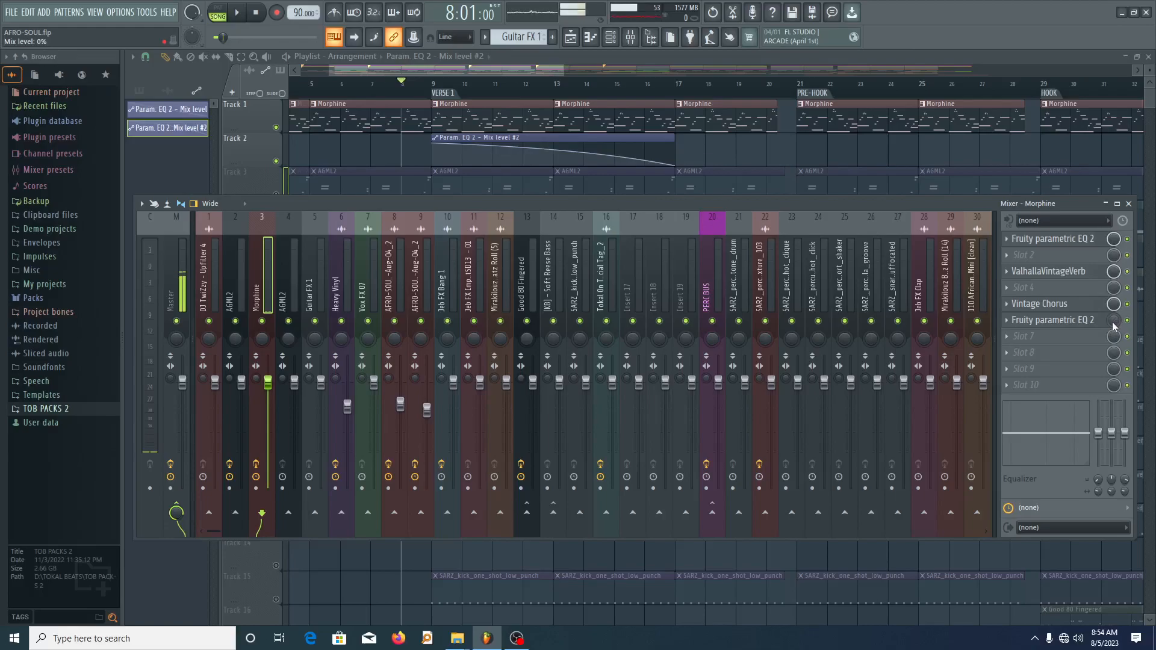
key(space)
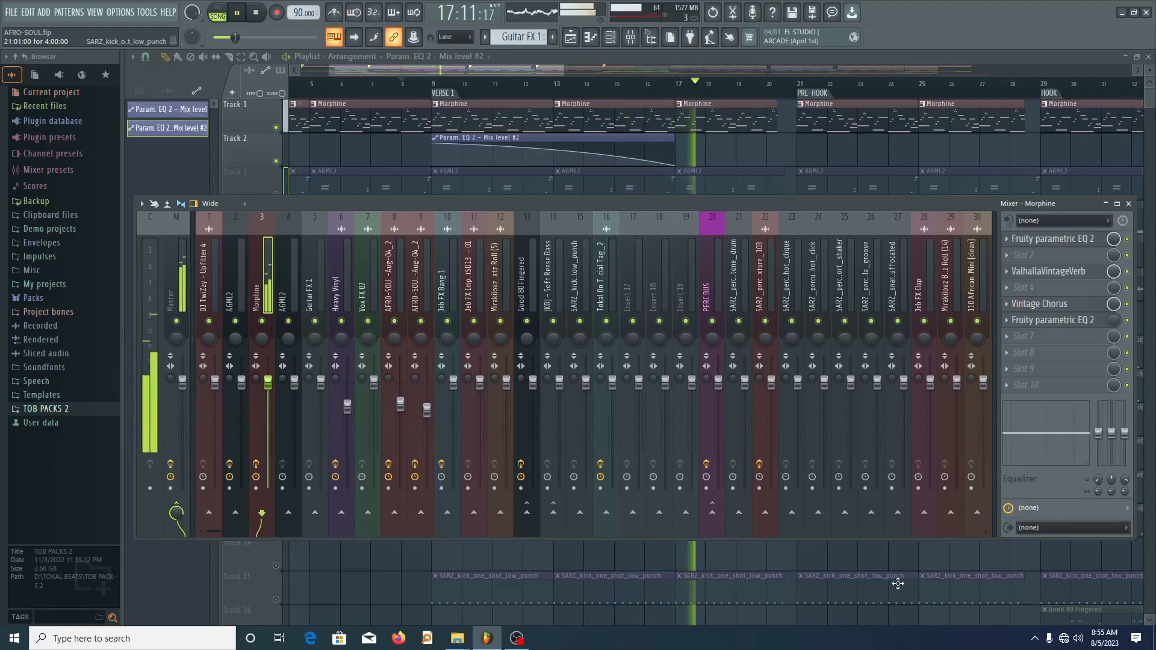
key(space)
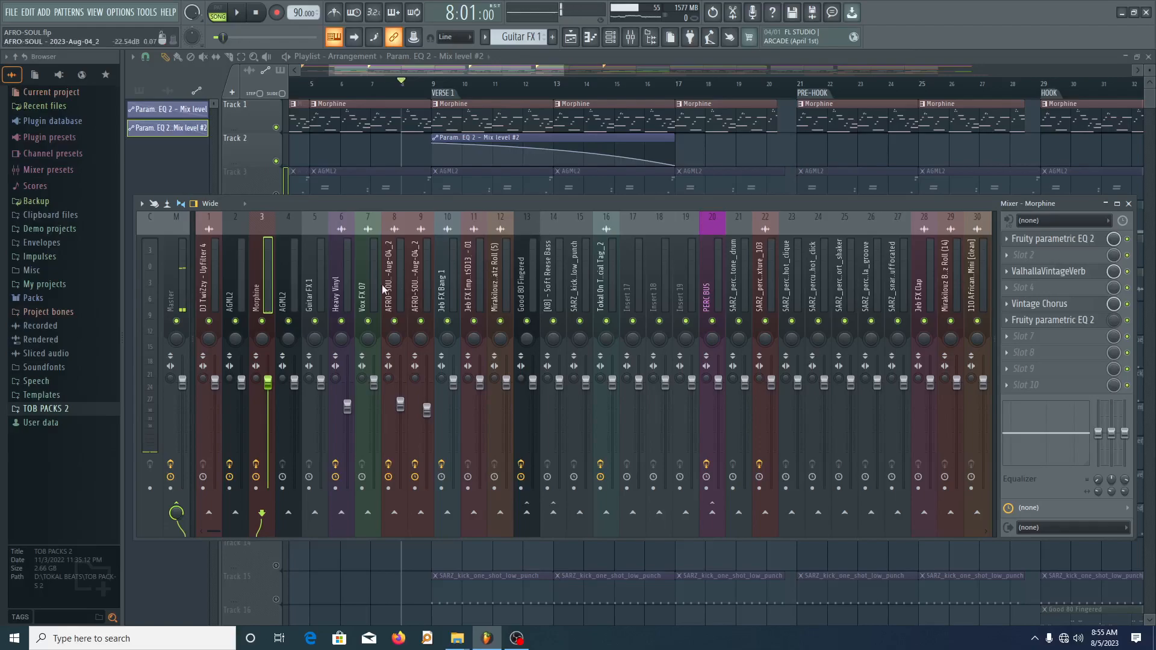
click(1128, 204)
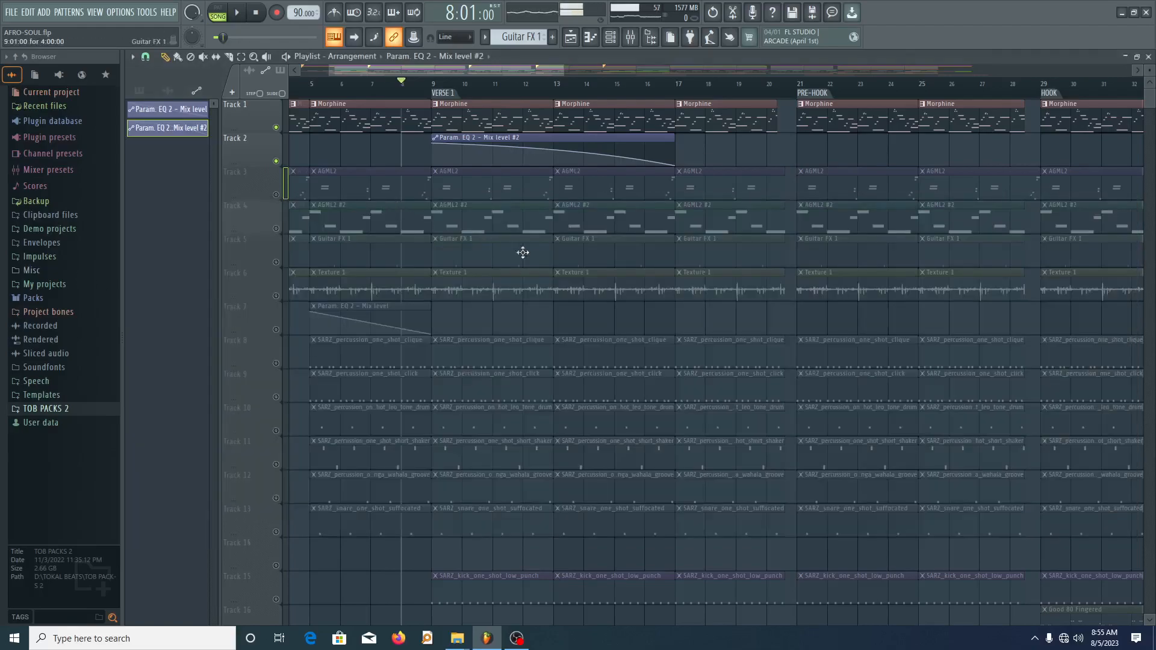
- Solo Track 8, which holds the SARZ_percussion_one_shot_clique pattern
scroll(498, 320, down, 3)
scroll(512, 410, up, 1)
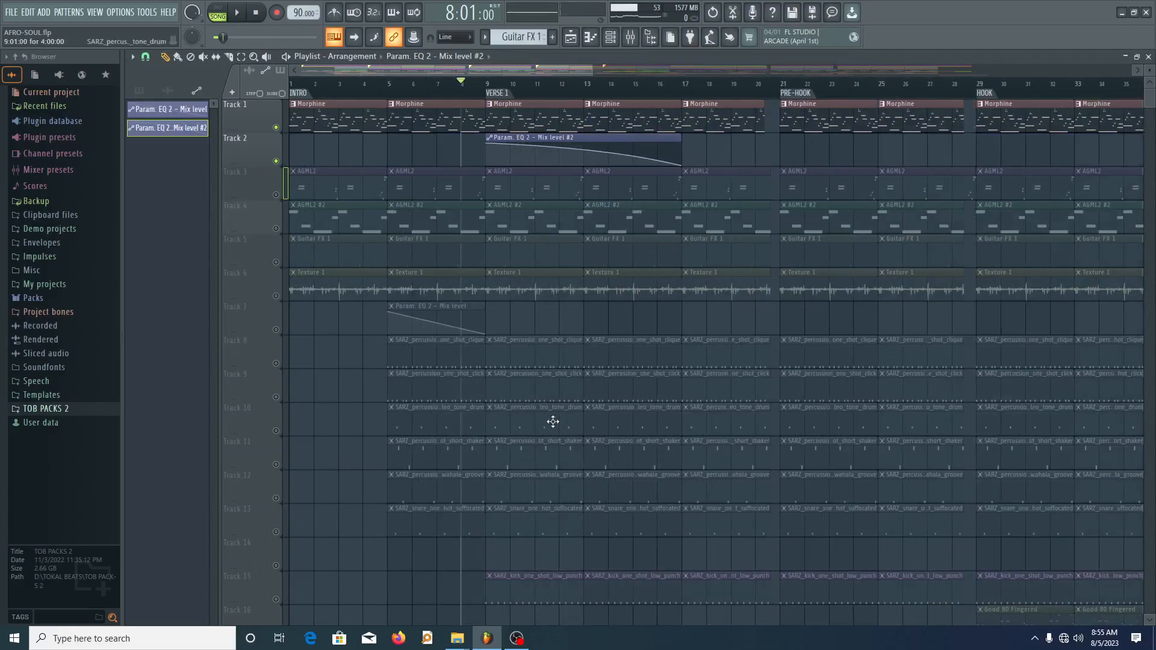
scroll(479, 426, down, 6)
scroll(376, 451, down, 5)
scroll(330, 169, up, 4)
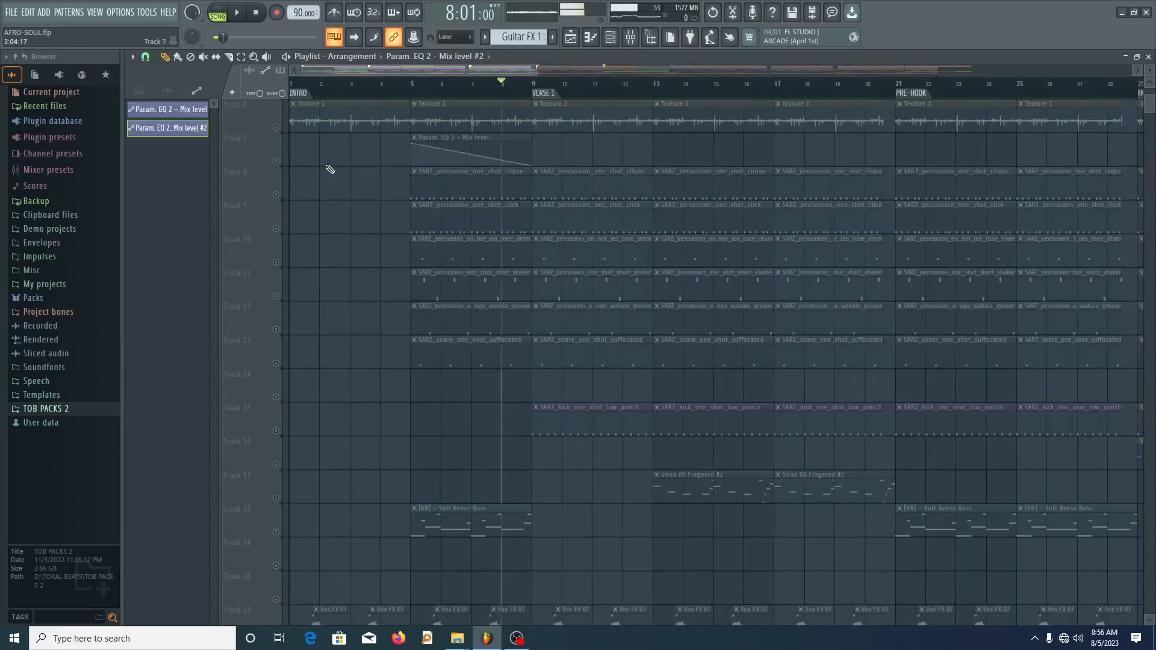
click(276, 196)
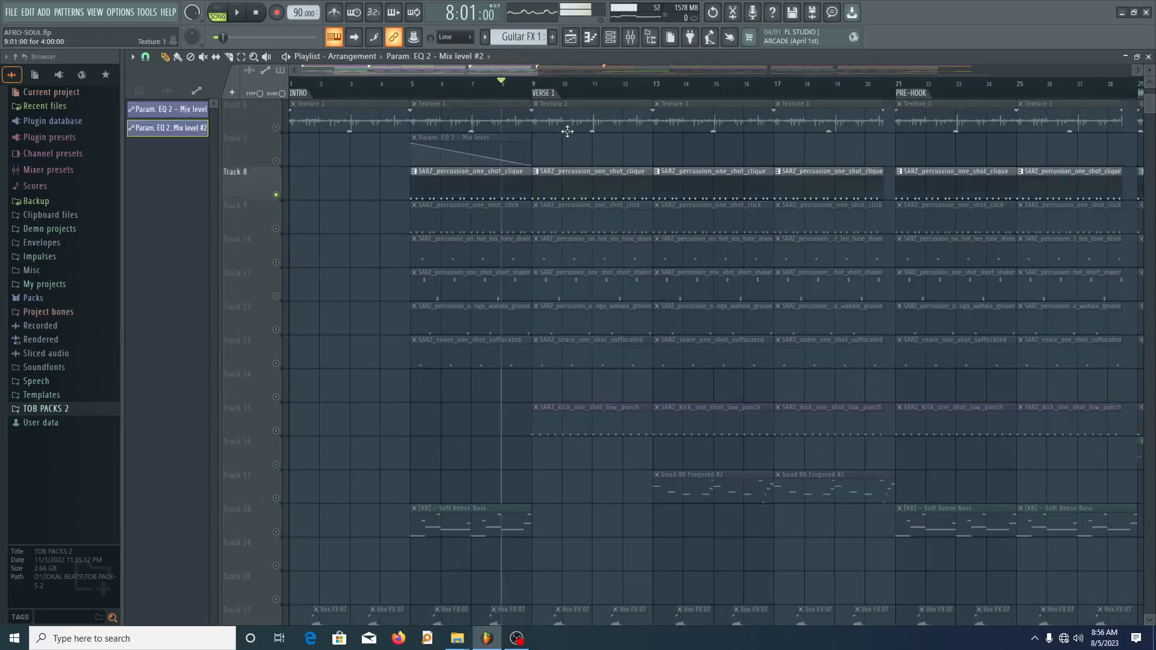
- Inspect the SARZ_percussion_one_shot_clique pattern and its sampler settings in the channel rack, and play it from bar 9
scroll(567, 131, up, 3)
scroll(623, 392, up, 4)
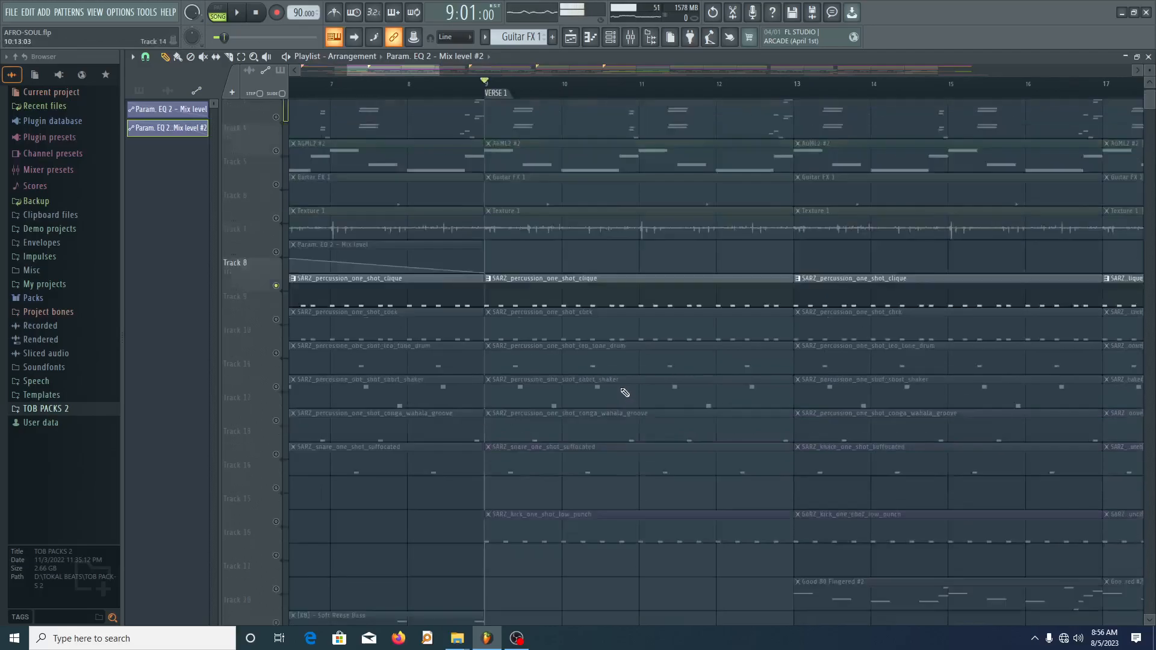
scroll(626, 405, down, 4)
scroll(629, 392, up, 1)
scroll(655, 328, down, 4)
scroll(656, 326, up, 2)
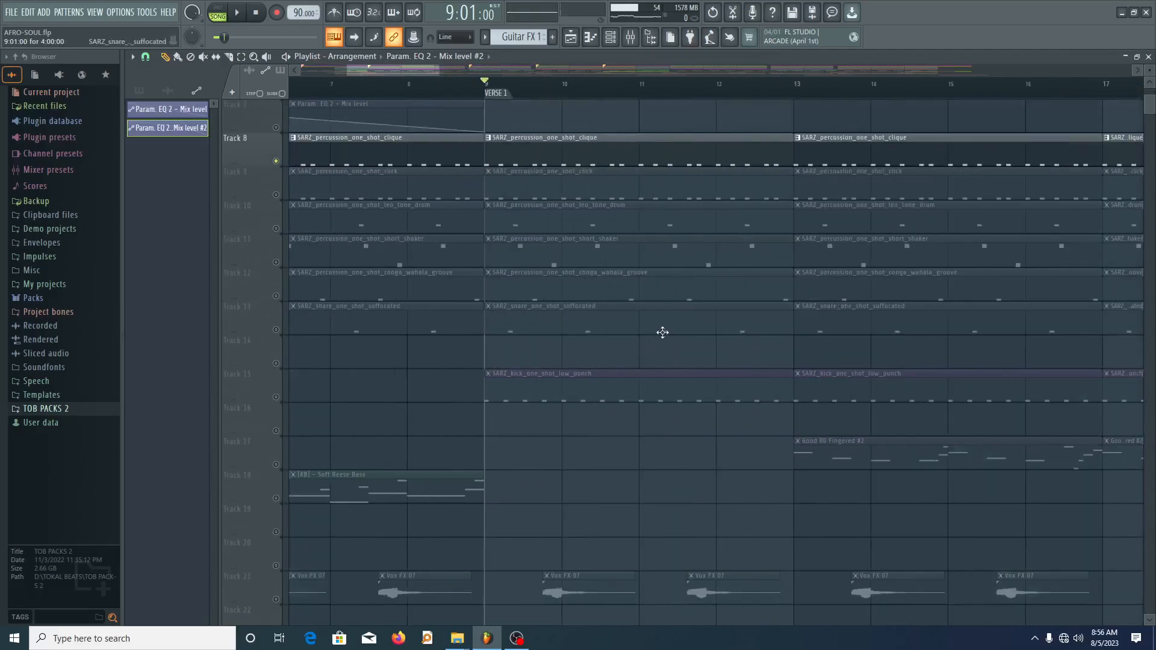
click(554, 137)
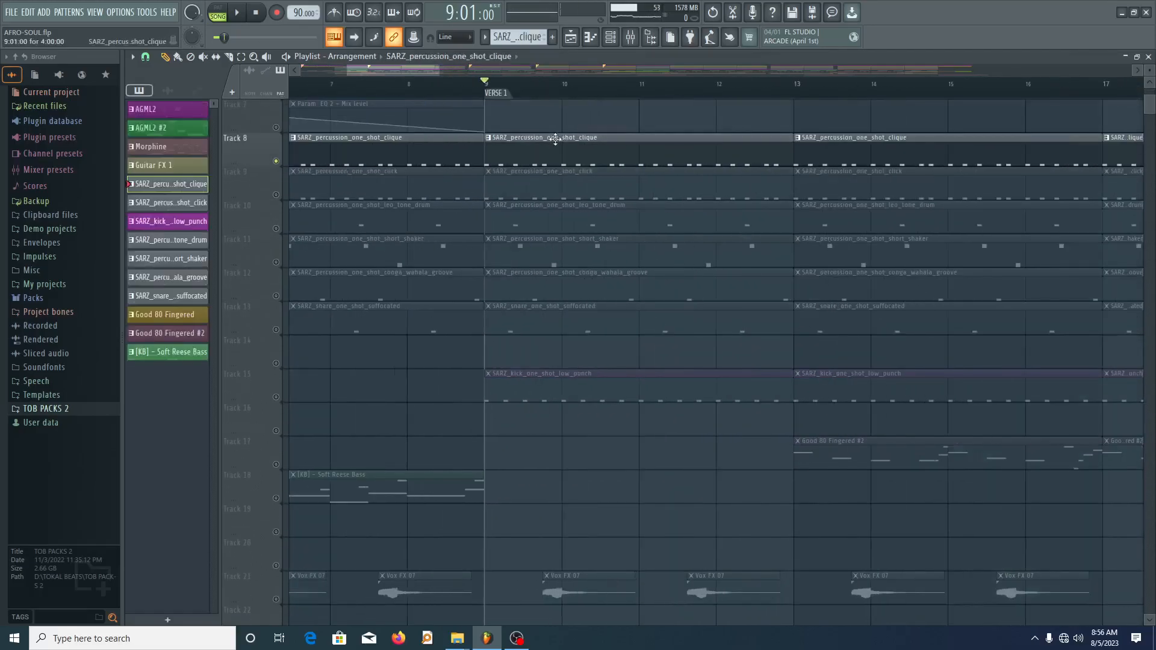
click(612, 38)
click(215, 160)
key(space)
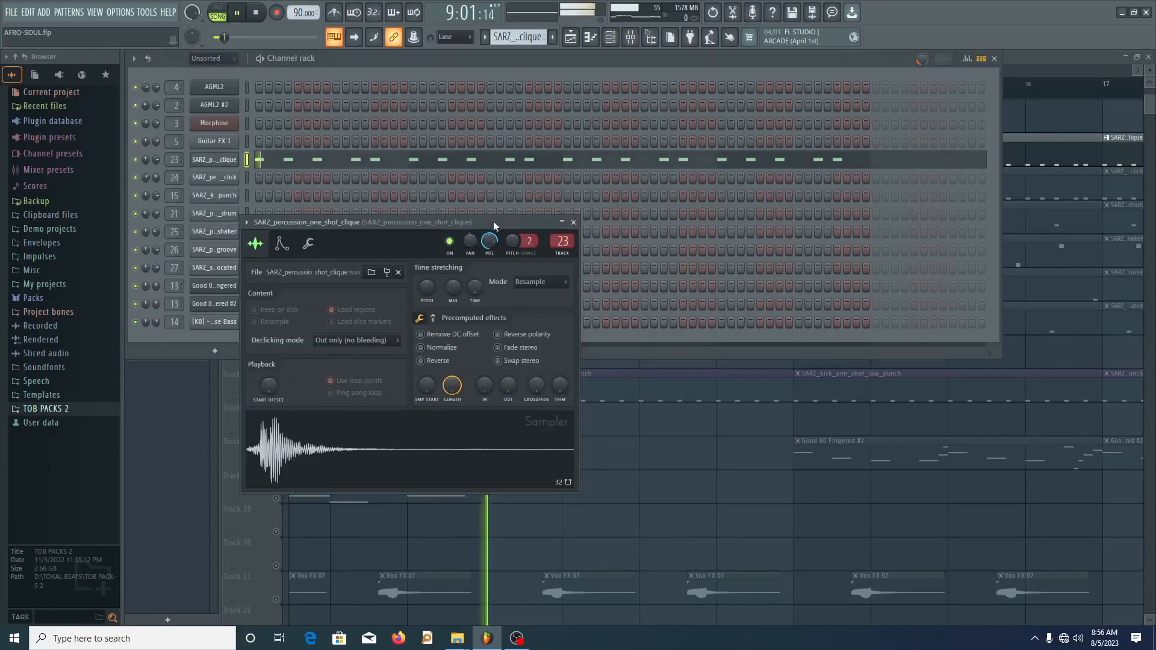
- View the SARZ_percussion_one_shot_clique notes in the piano roll during playback, stop, and return to the playlist
click(573, 222)
click(529, 161)
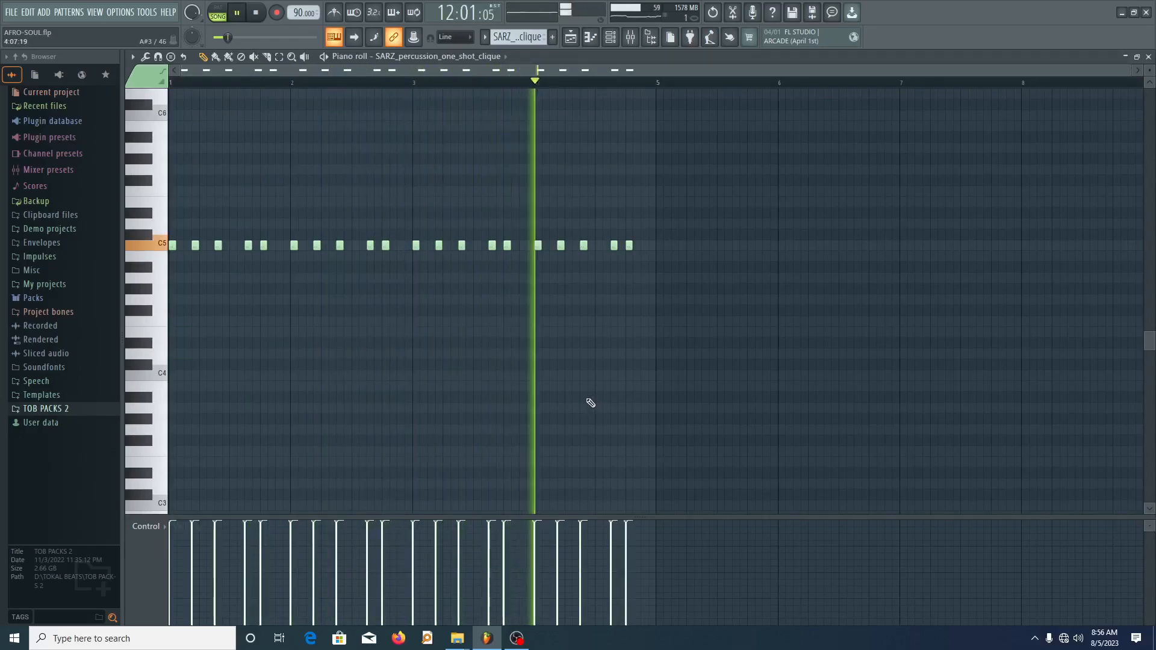
click(1148, 56)
key(space)
key(F6)
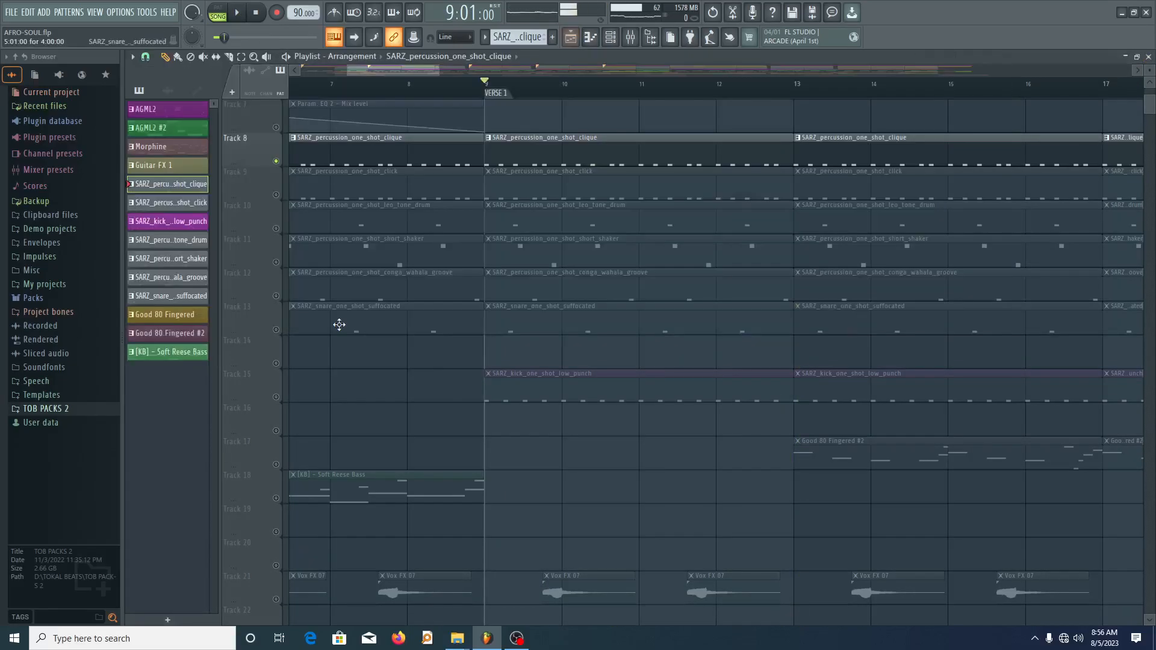
- Turn on Track 9, view the SARZ_percussion_one_shot_click notes in the piano roll while playing, stop, and return to the playlist
click(276, 195)
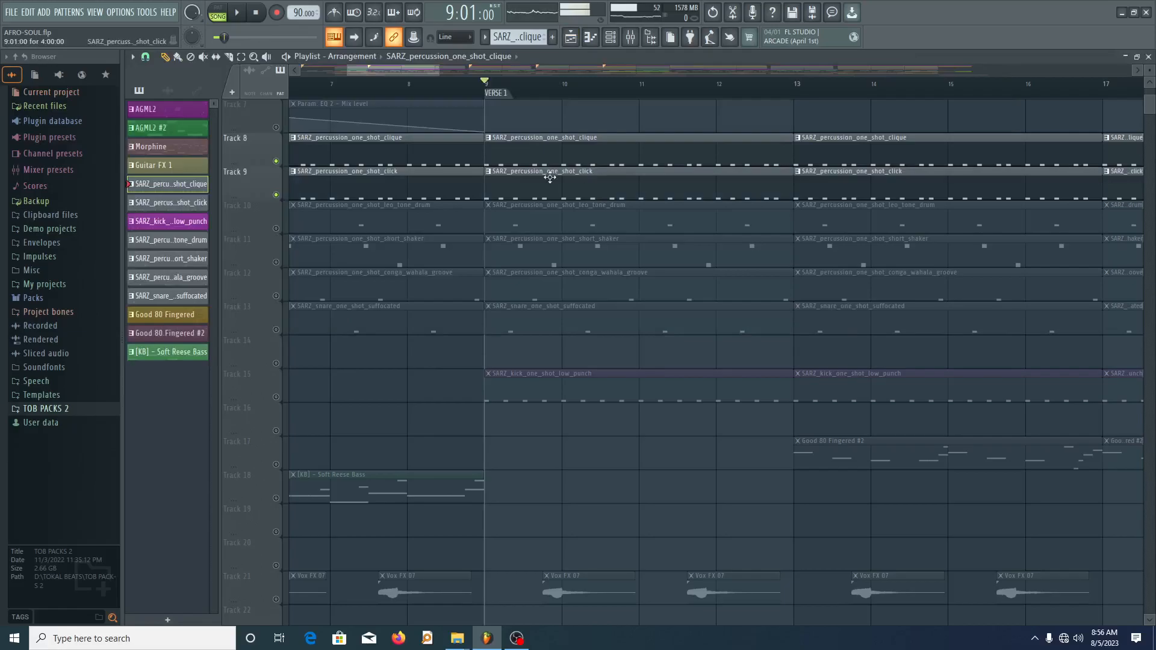
click(611, 38)
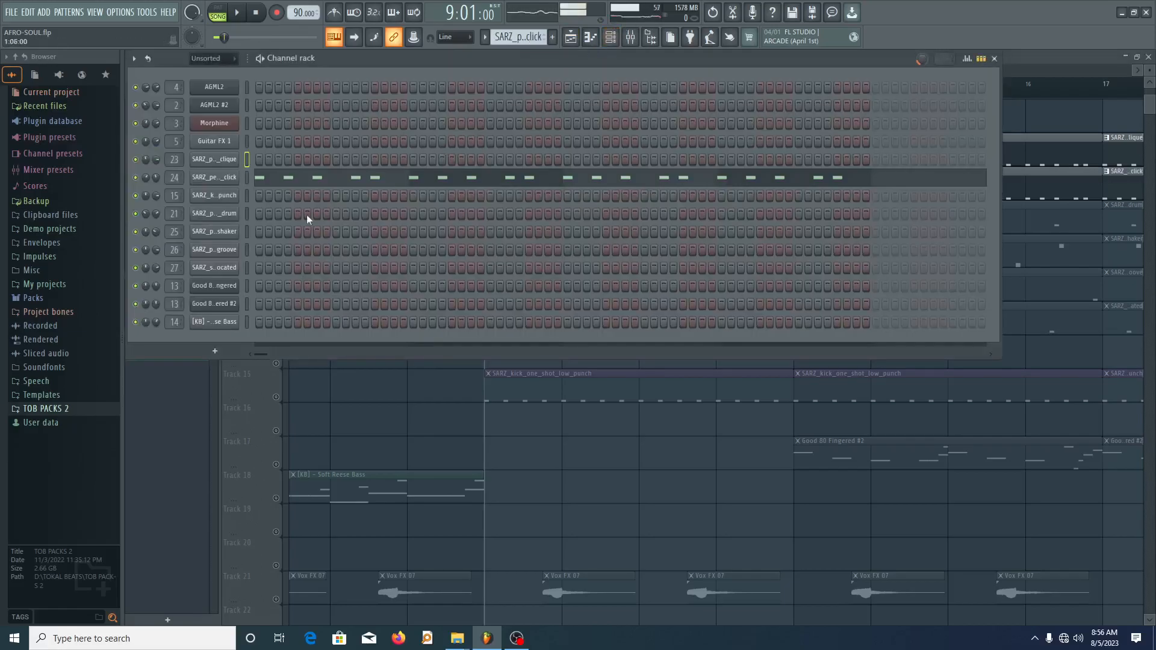
click(315, 180)
key(space)
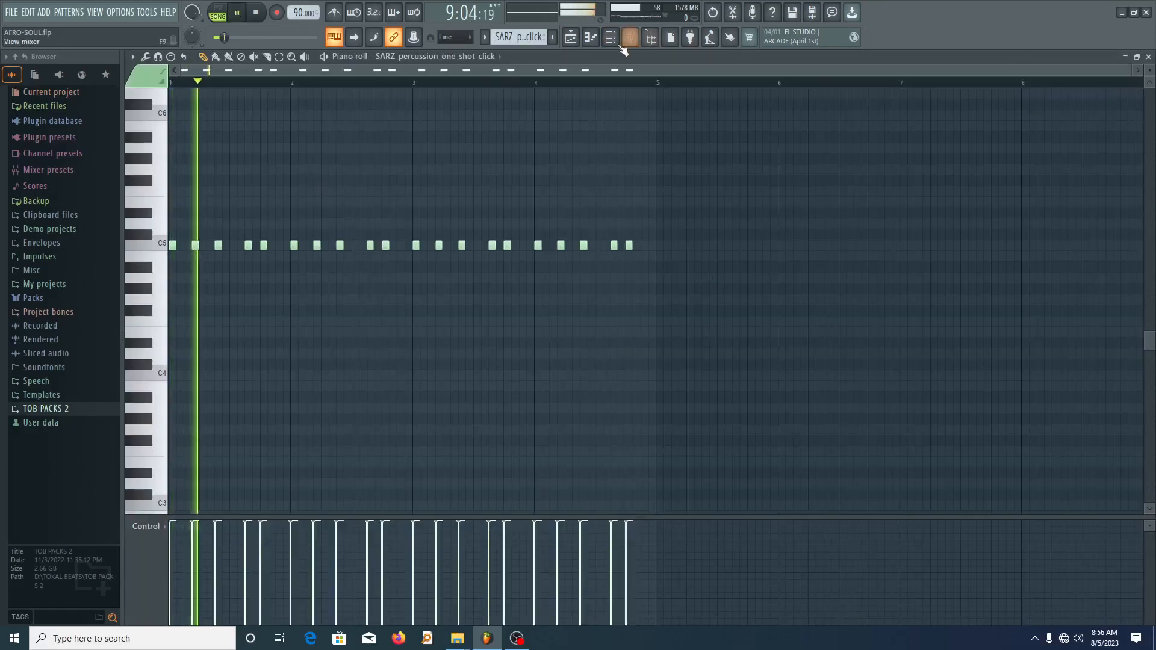
click(570, 37)
key(space)
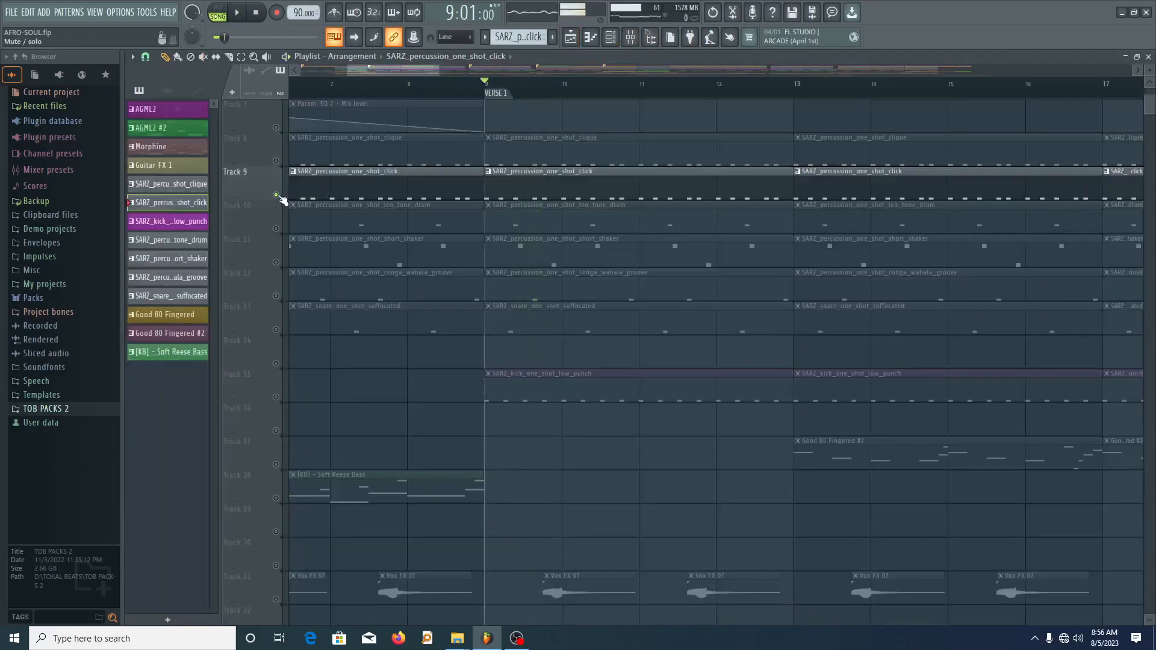
- Play Track 9 on its own from bar 9, turn Track 8 back on, and play both tracks together
key(space)
key(space)
click(276, 161)
key(space)
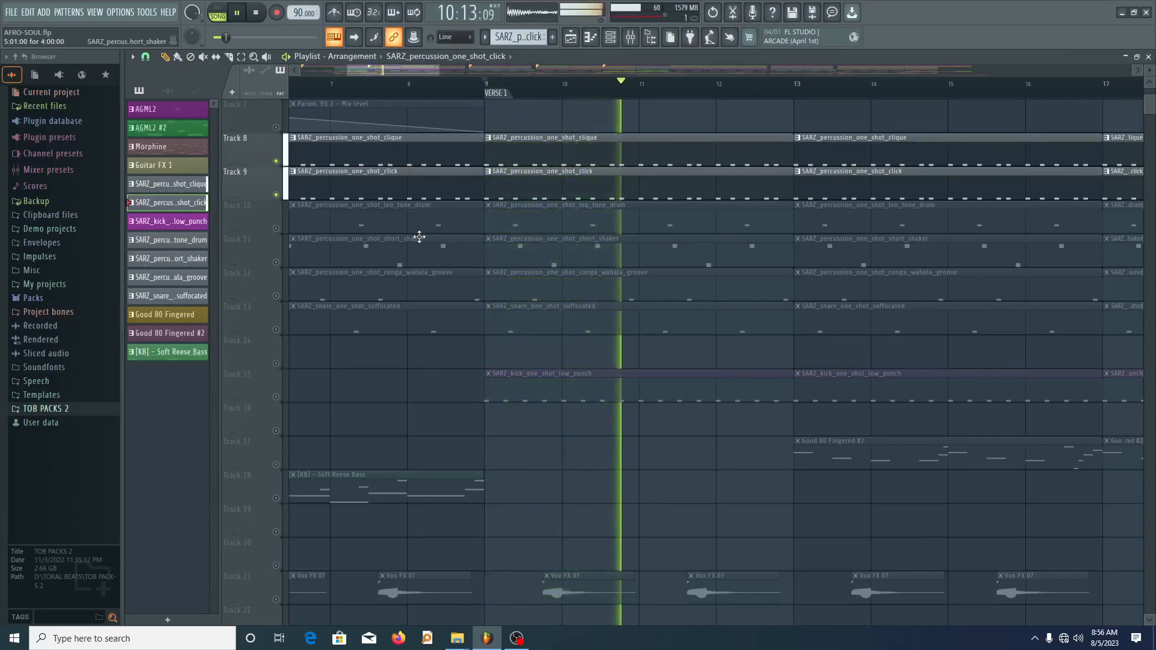
key(space)
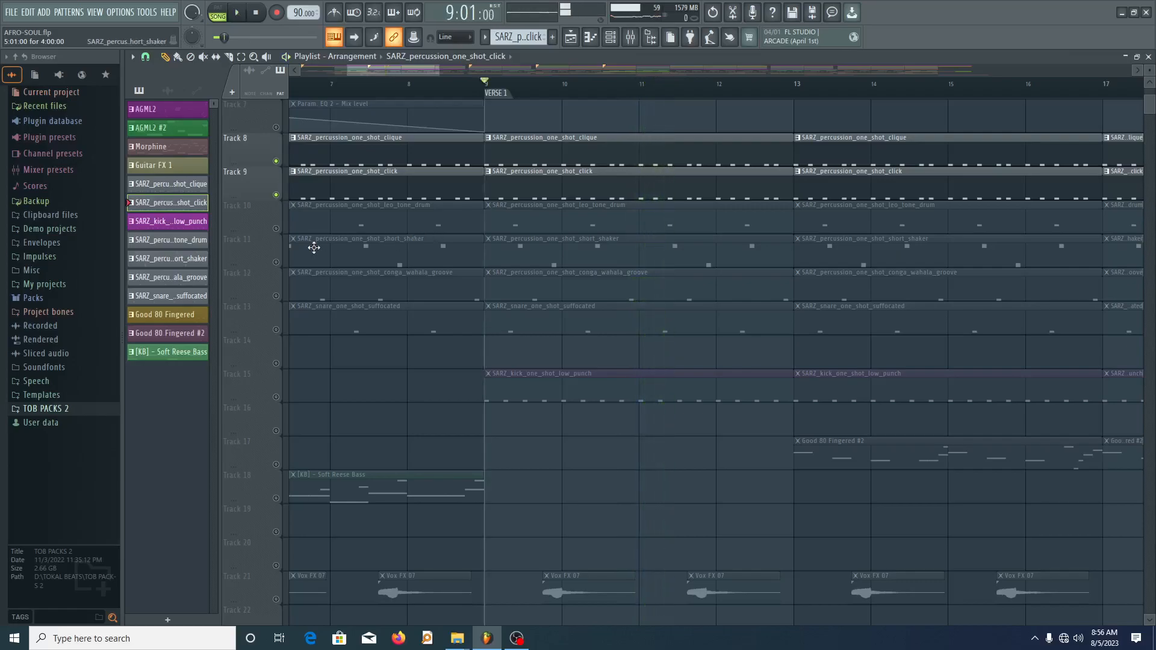
- Turn on Track 10, view its SARZ_percussion_one_shot_leo_tone_drum notes, and play Tracks 8 to 10 from bar 9
click(277, 229)
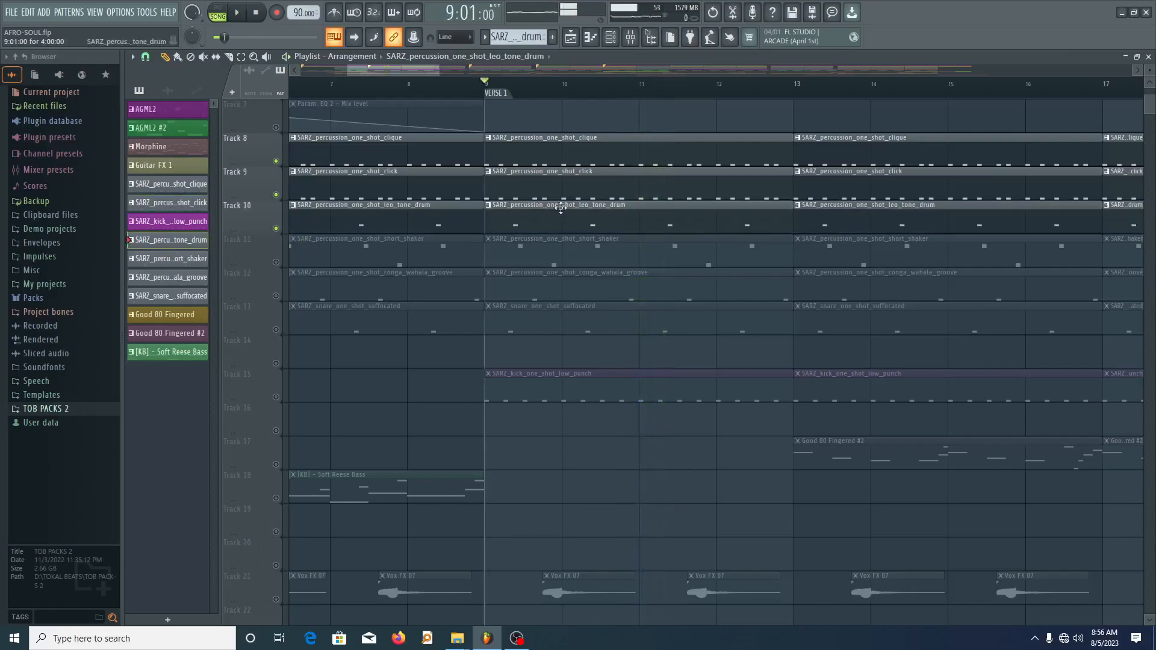
double_click(556, 207)
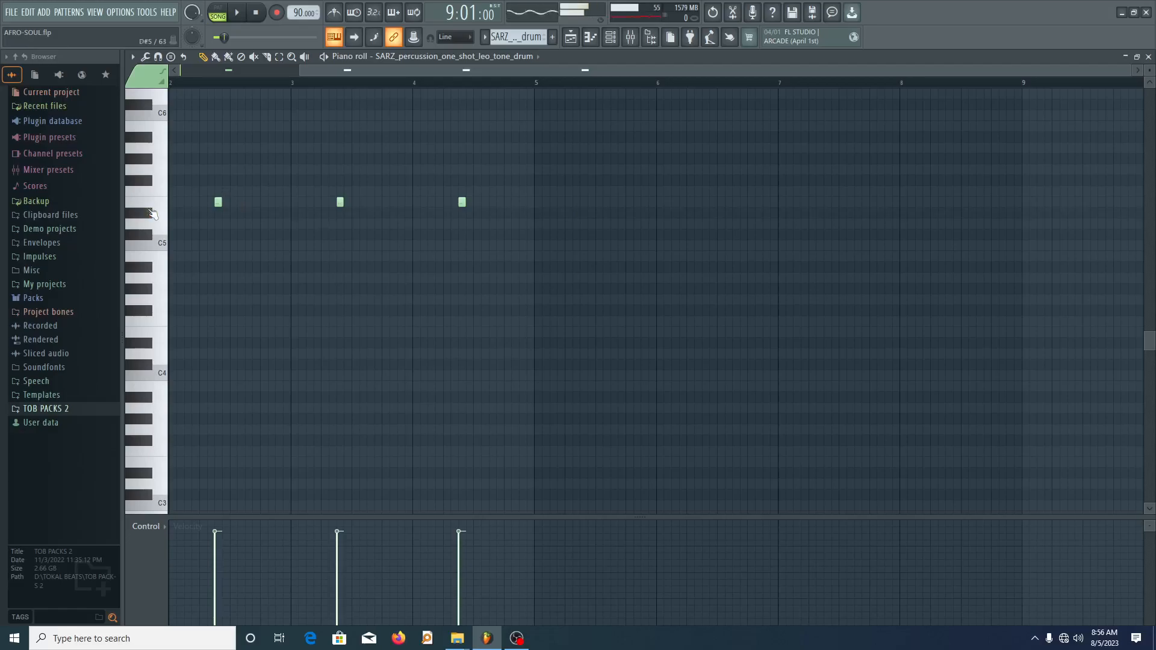
click(1149, 57)
key(space)
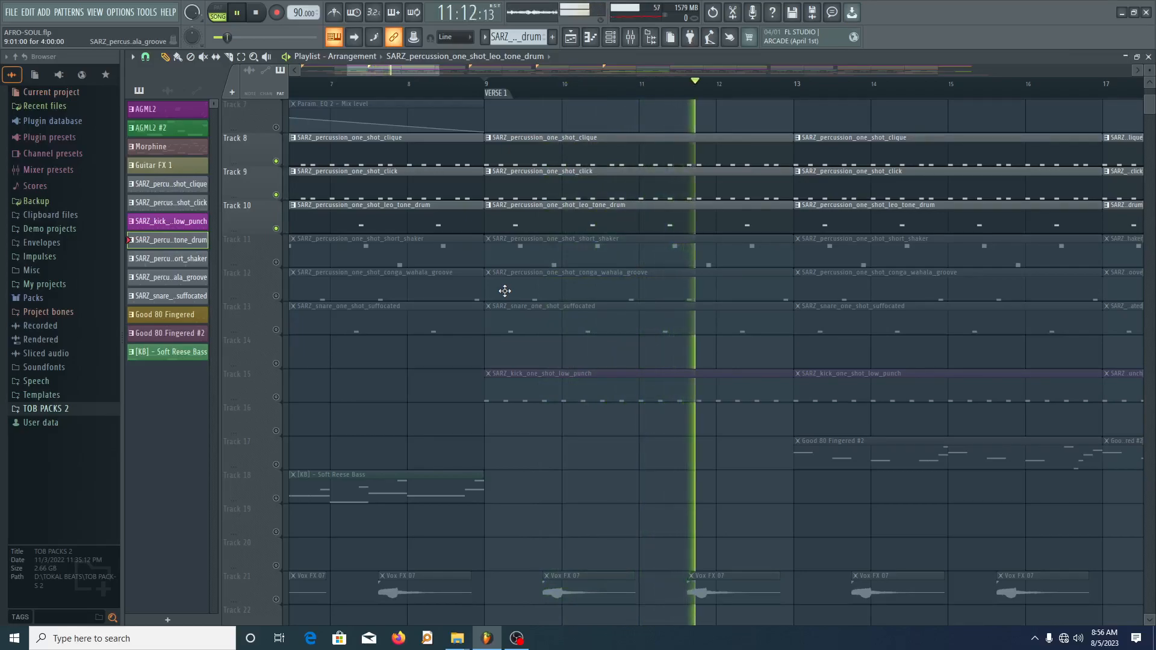
key(space)
- Turn on Track 11, play from bar 9 while viewing the SARZ_percussion_one_shot_short_shaker notes, stop, and return to the playlist
click(276, 262)
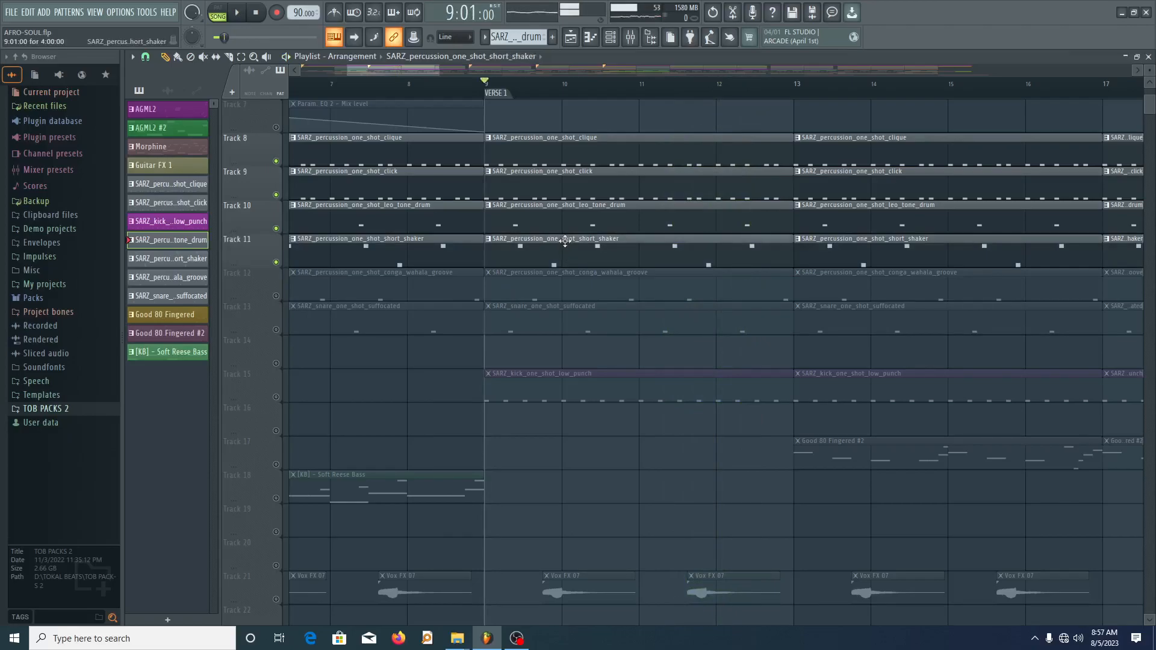
key(space)
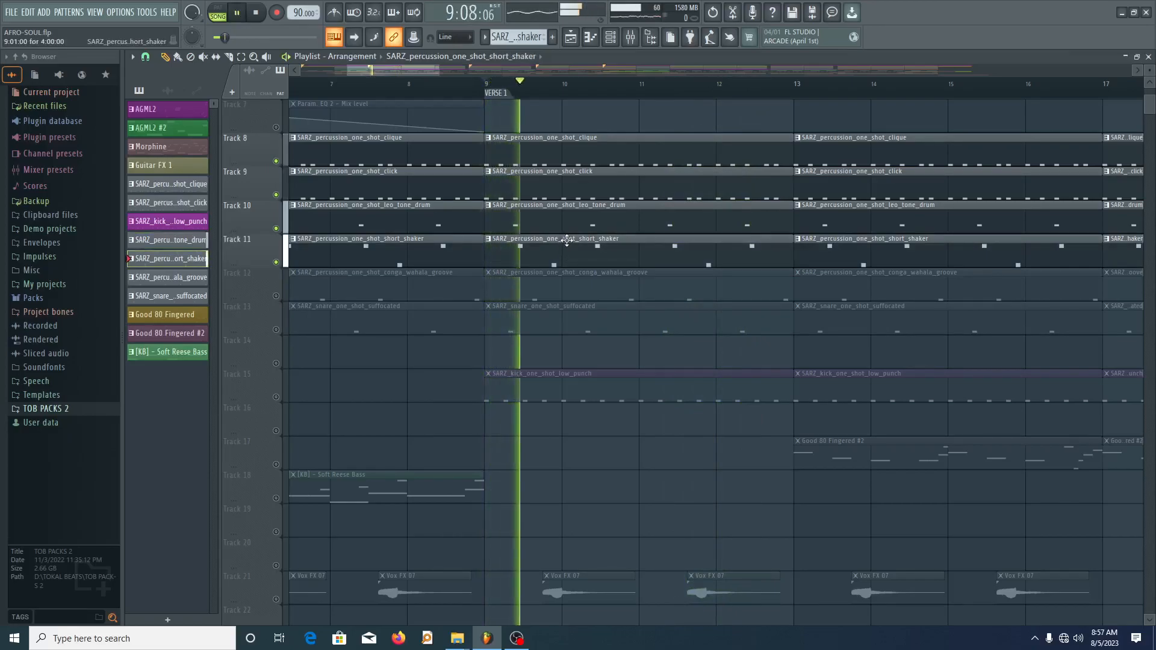
double_click(566, 240)
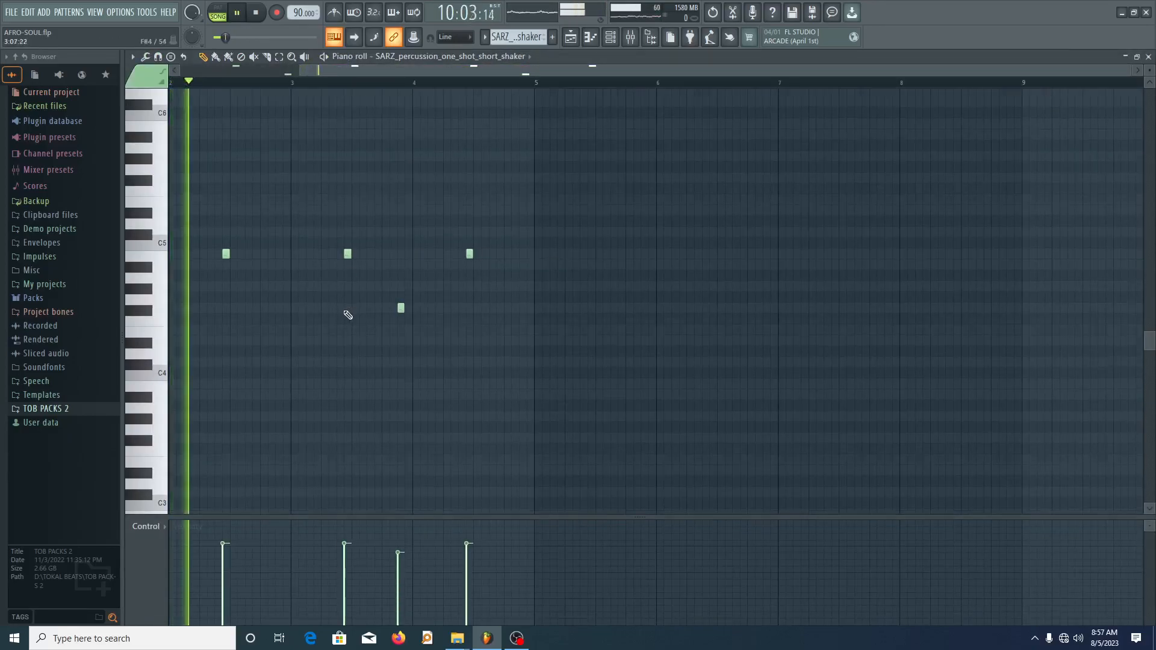
scroll(550, 393, left, 2)
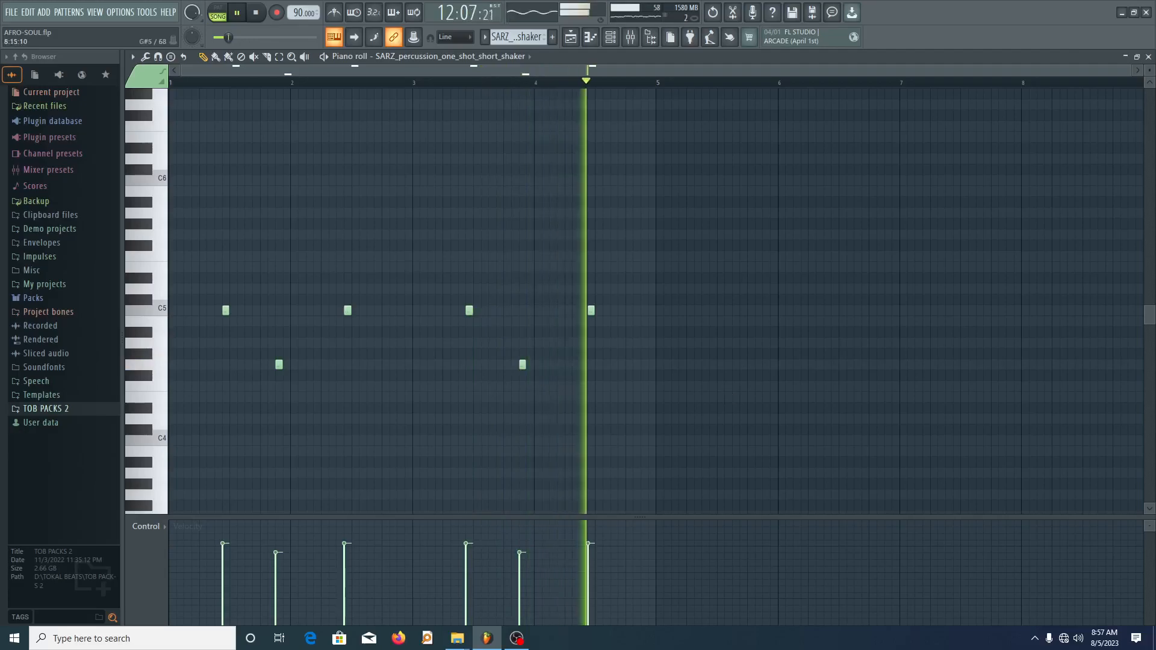
key(space)
click(1148, 57)
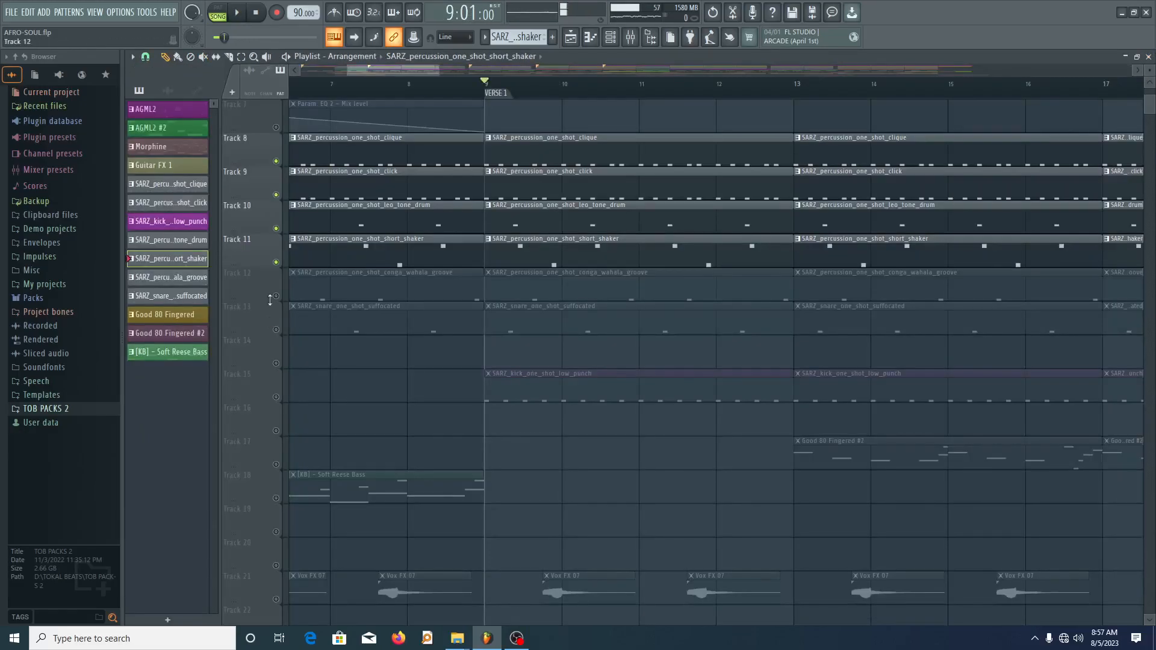
- Turn on Track 12, play from bar 9 while viewing the SARZ_percussion_one_shot_conga_wahala_groove notes, stop, and return to the playlist
click(276, 295)
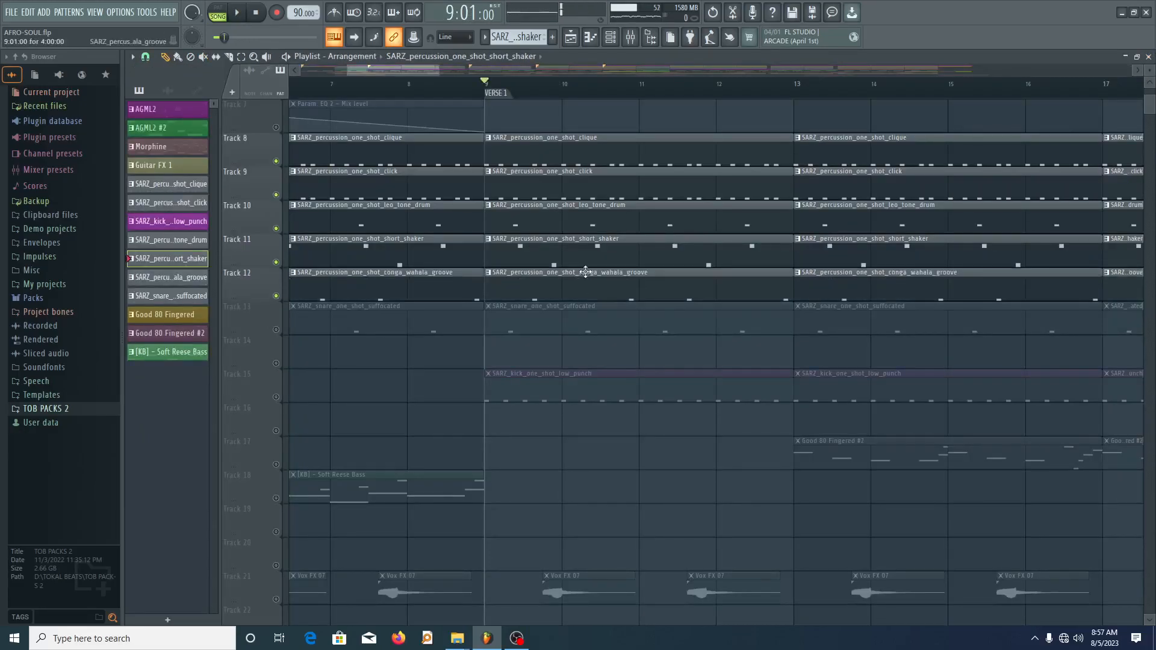
key(space)
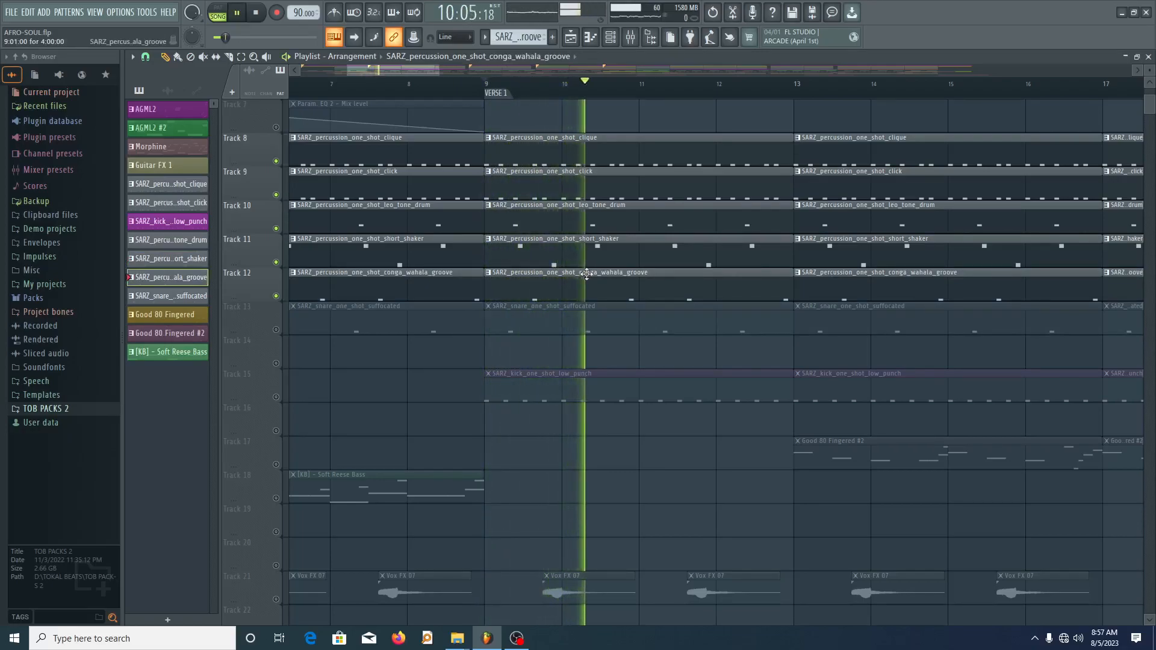
double_click(583, 274)
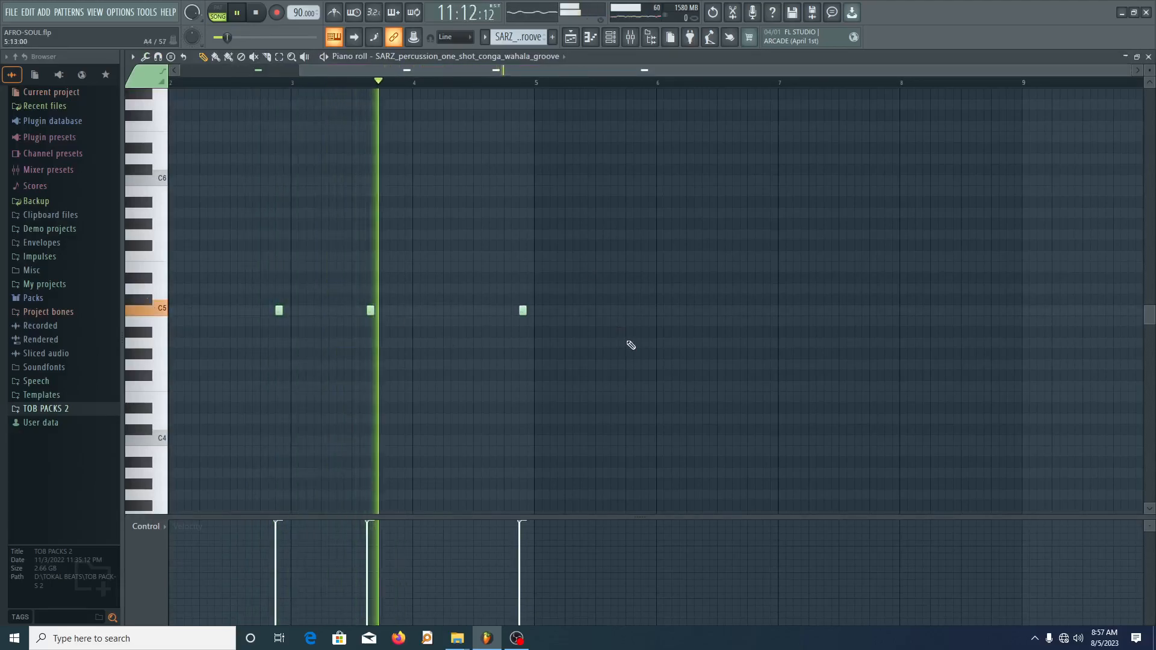
click(1150, 56)
key(space)
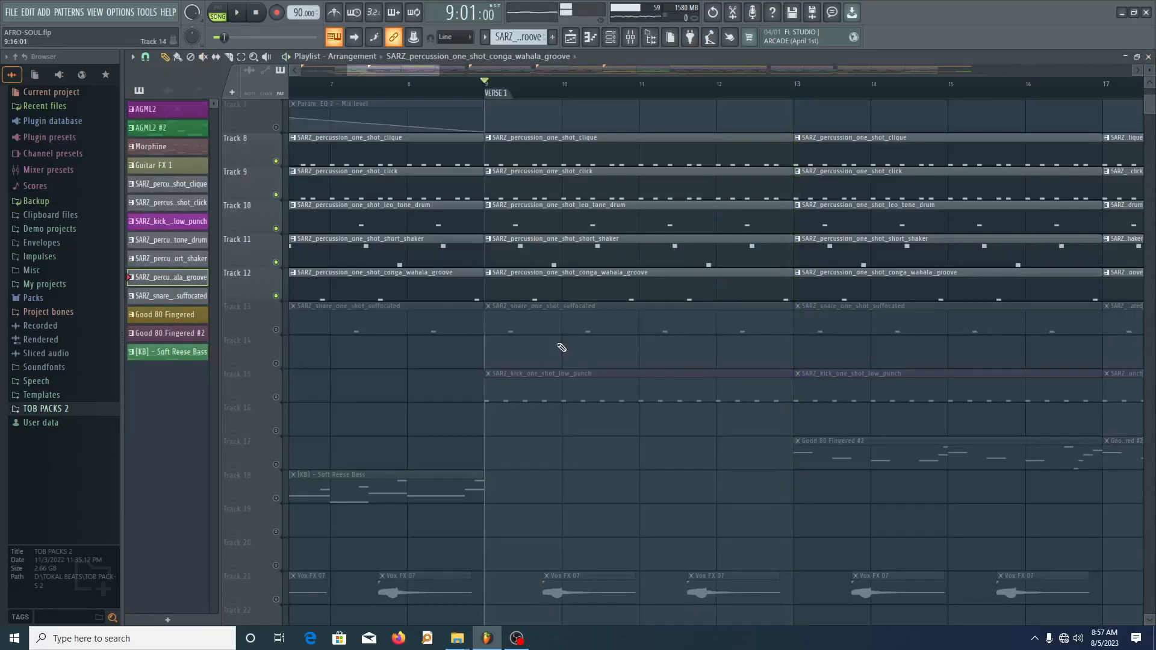
- Turn on Track 13, which holds SARZ_snare_one_shot_suffocated, and play Tracks 8 to 13 from bar 9
click(276, 330)
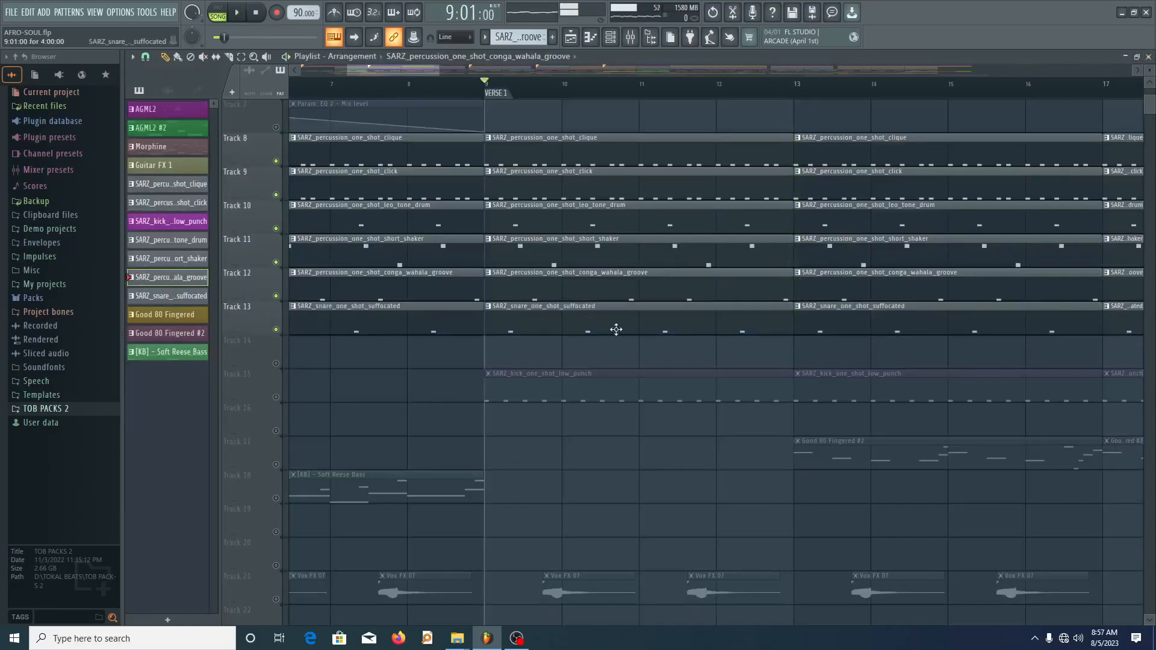
key(space)
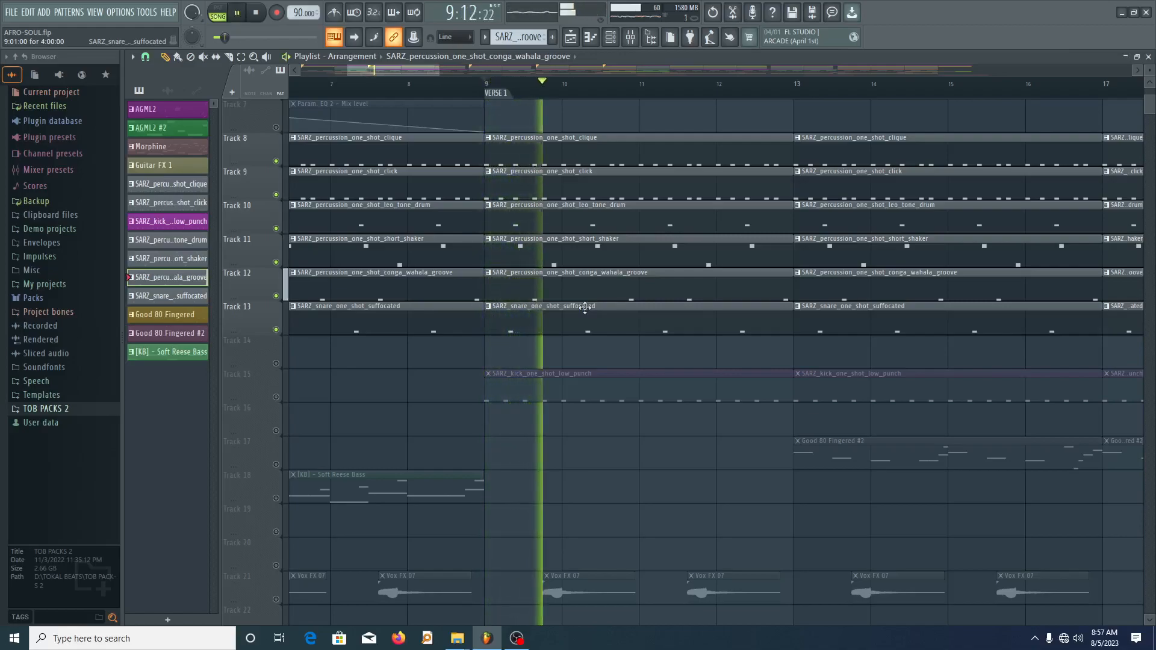
key(space)
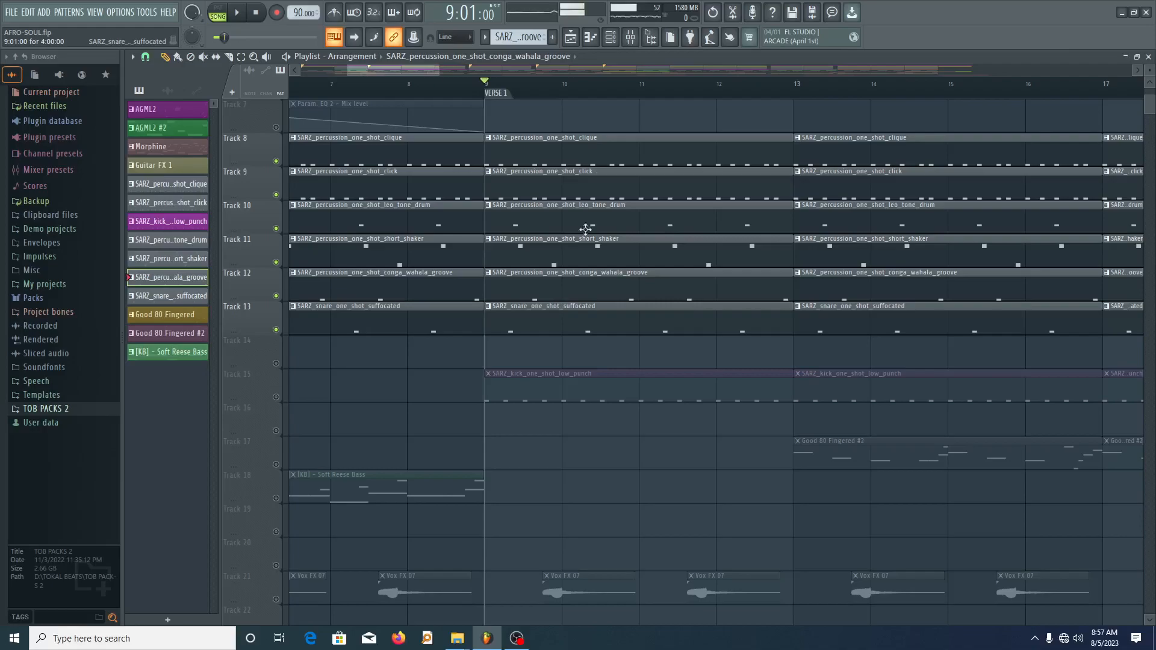
- Inspect the SARZ_percussion_one_shot_conga_wahala_groove channel's steps and sampler waveform, and return to the playlist
click(613, 38)
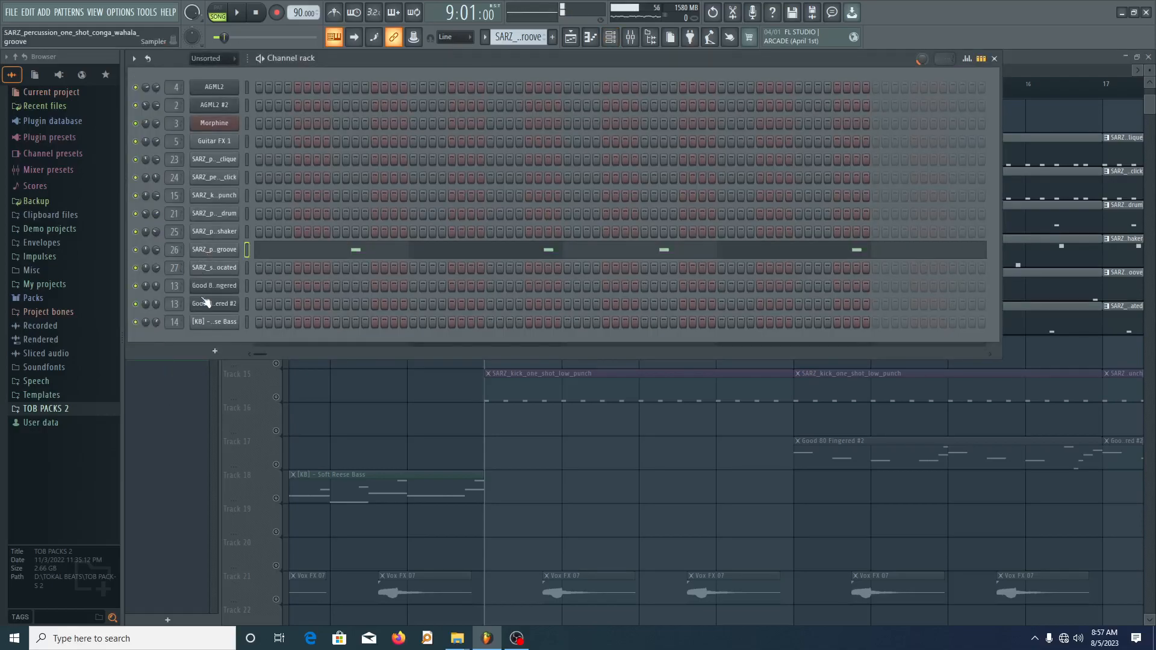
click(209, 251)
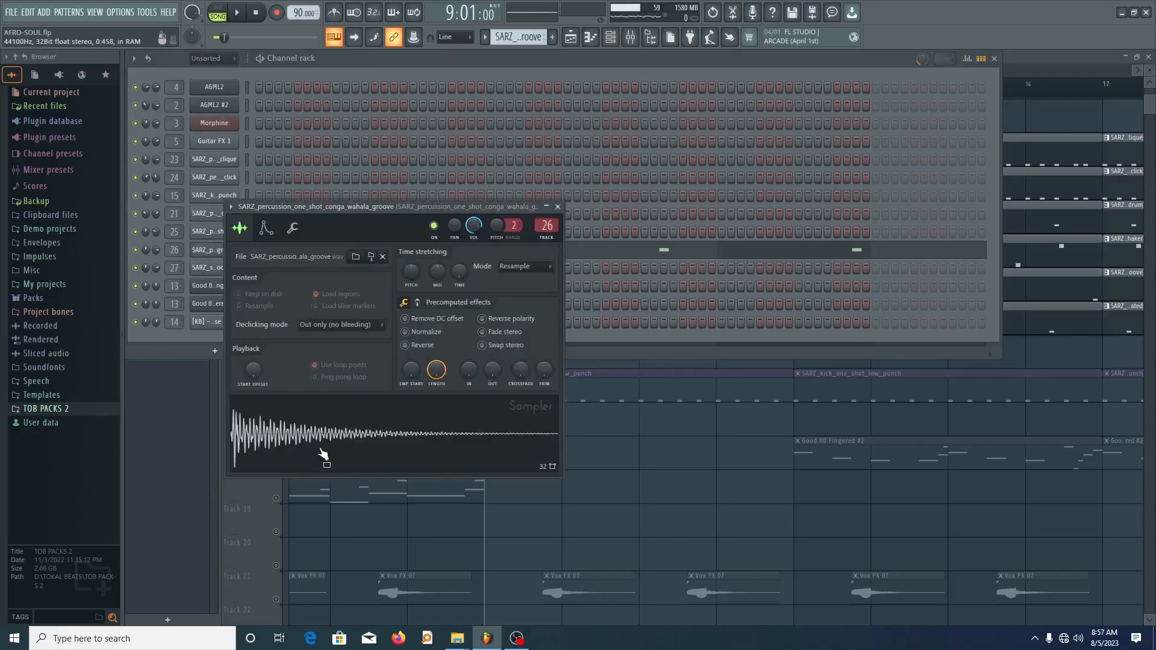
click(557, 207)
click(570, 39)
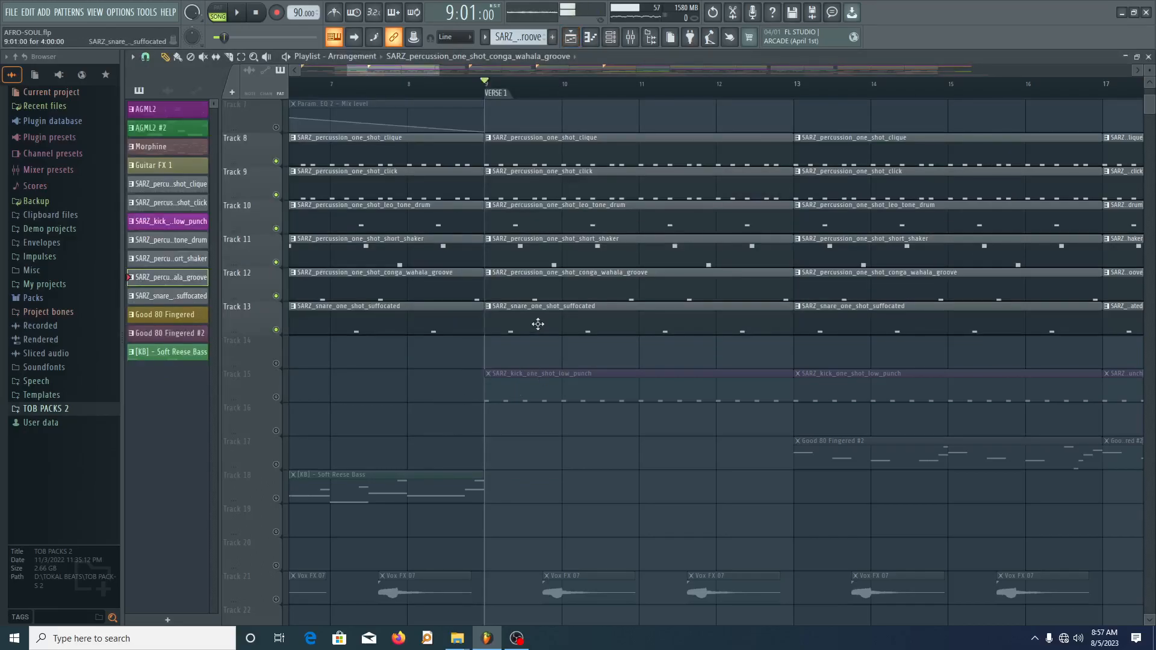
- Audition the SARZ_snare_one_shot_suffocated sample in its sampler, and play the percussion from bar 9 back in the playlist
click(612, 38)
click(215, 268)
click(361, 450)
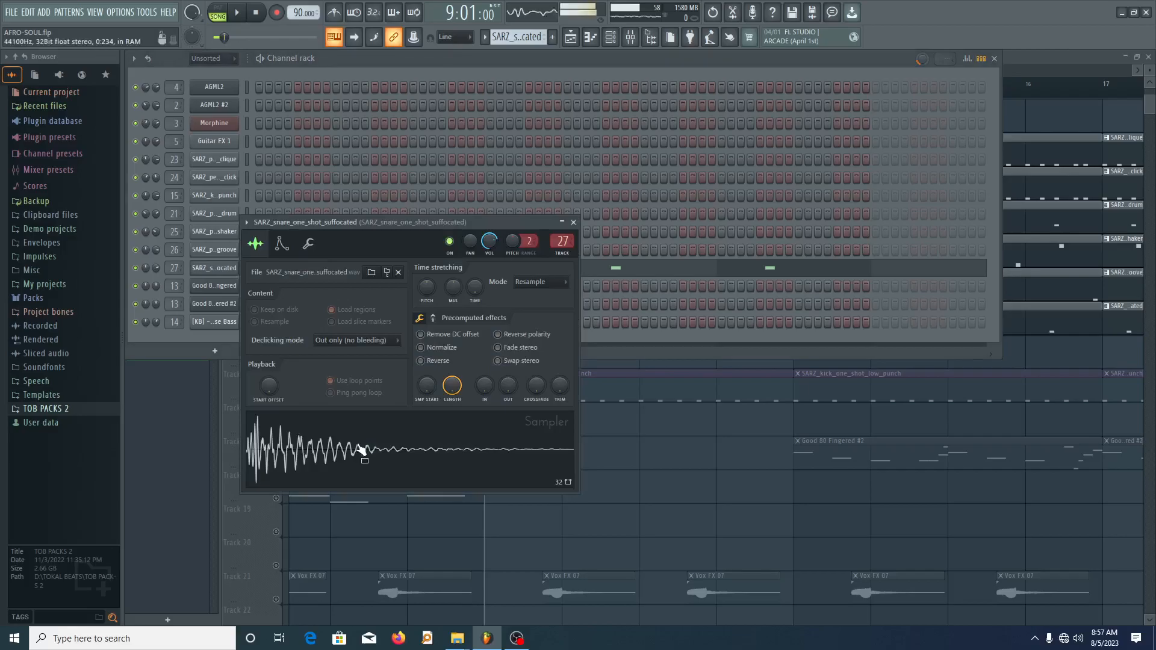
key(space)
click(573, 222)
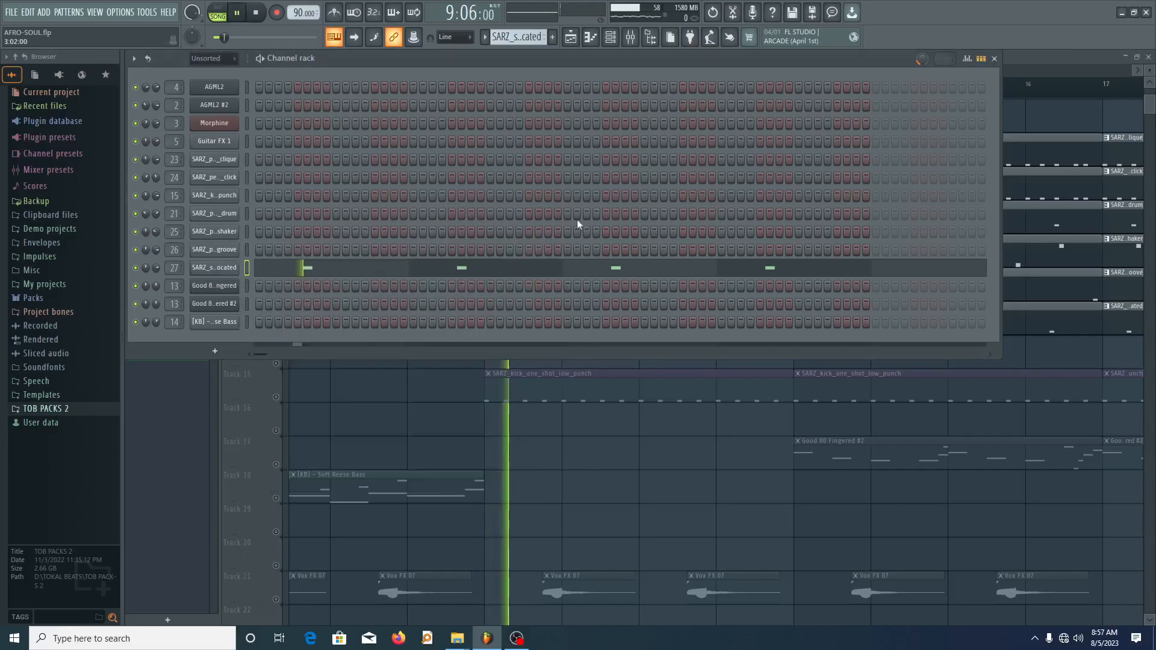
click(570, 38)
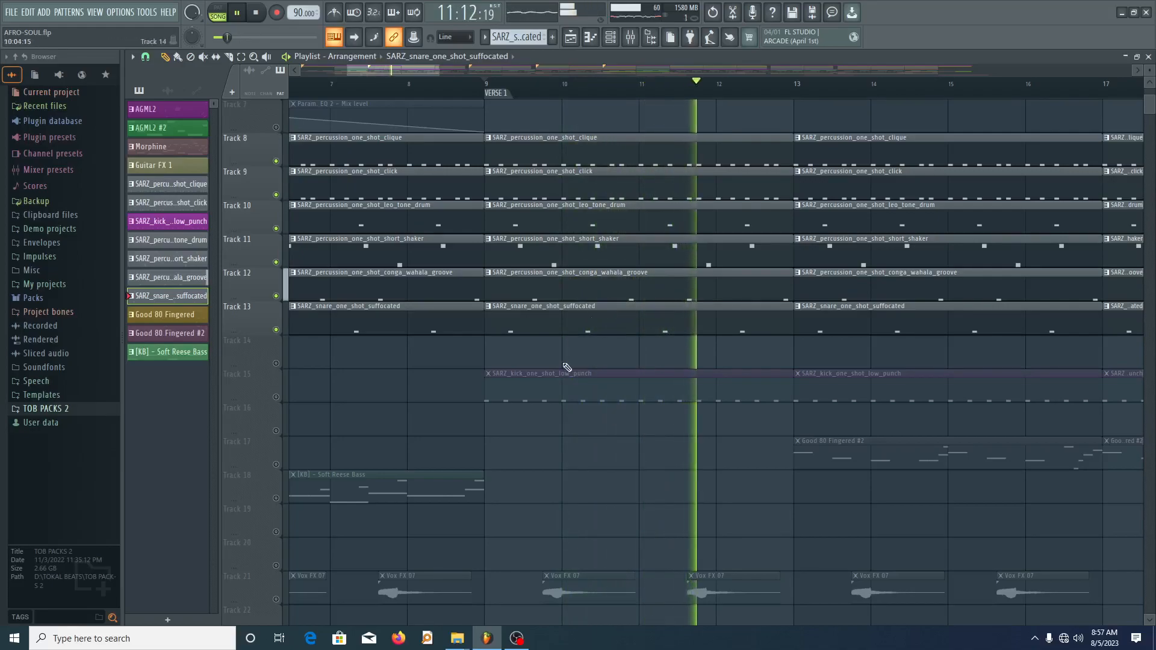
- Stop playback, turn on Track 25, and play its short audio clips from bar 9 while examining their placement
scroll(566, 448, down, 3)
scroll(617, 490, down, 4)
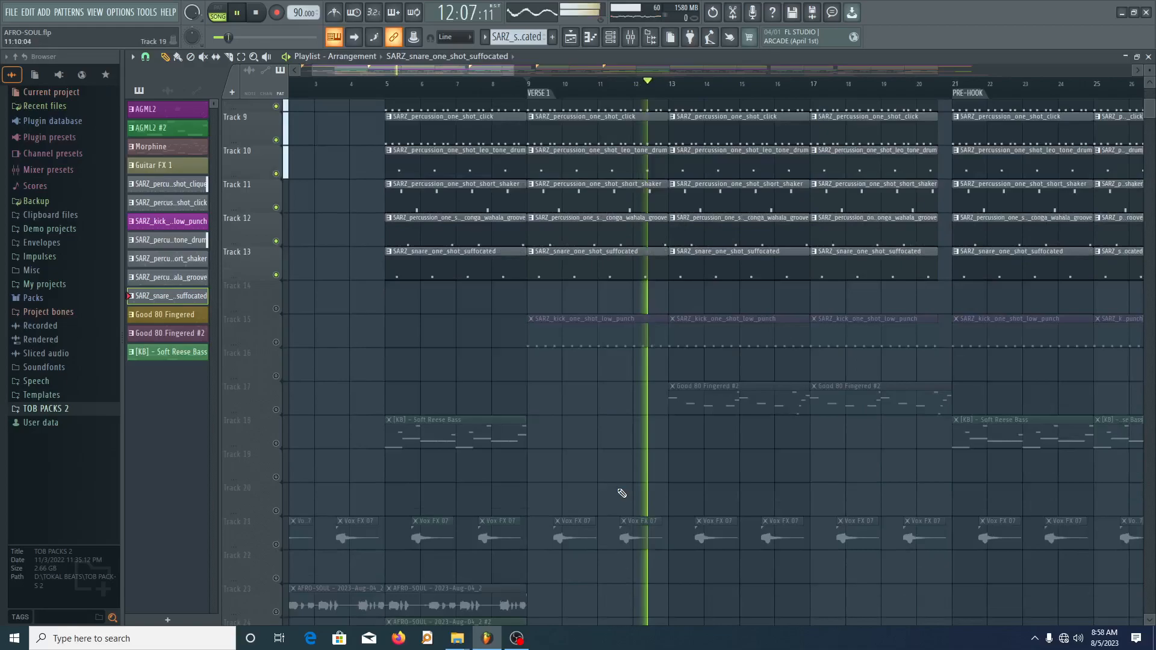
scroll(652, 463, down, 2)
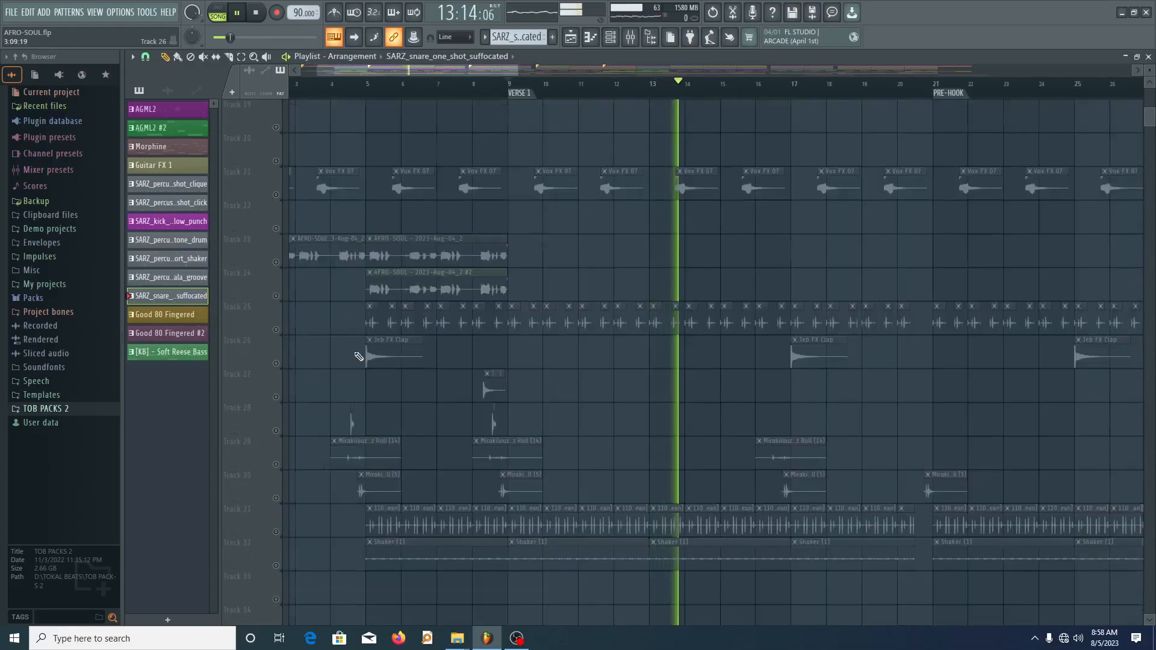
key(space)
scroll(630, 180, up, 3)
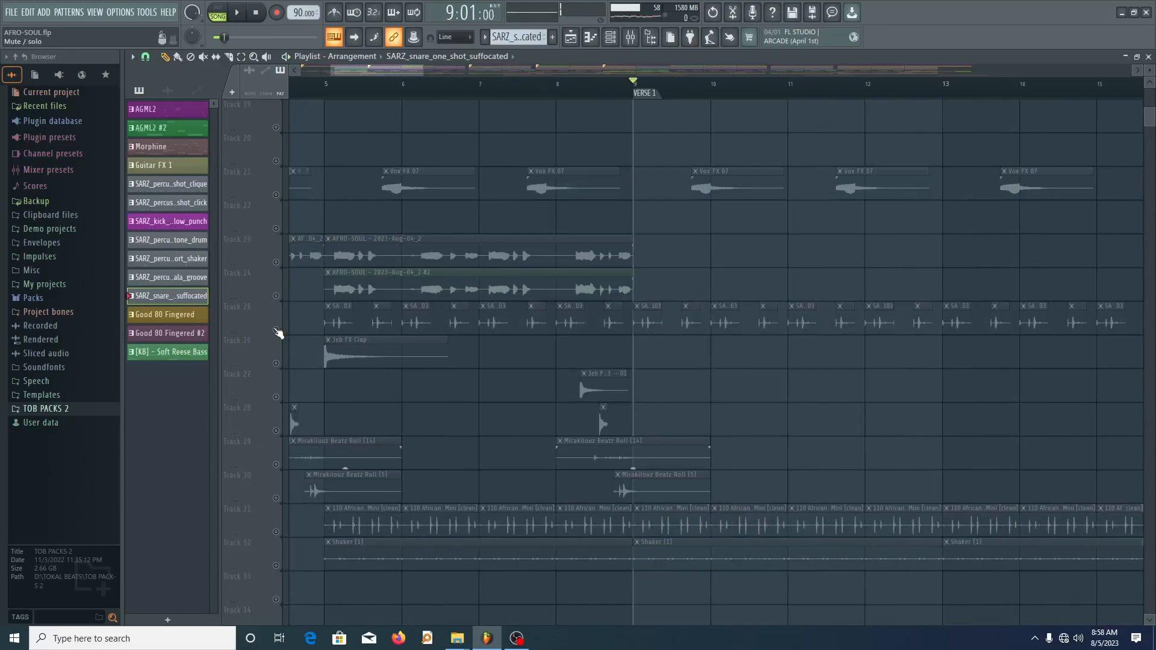
click(276, 329)
key(space)
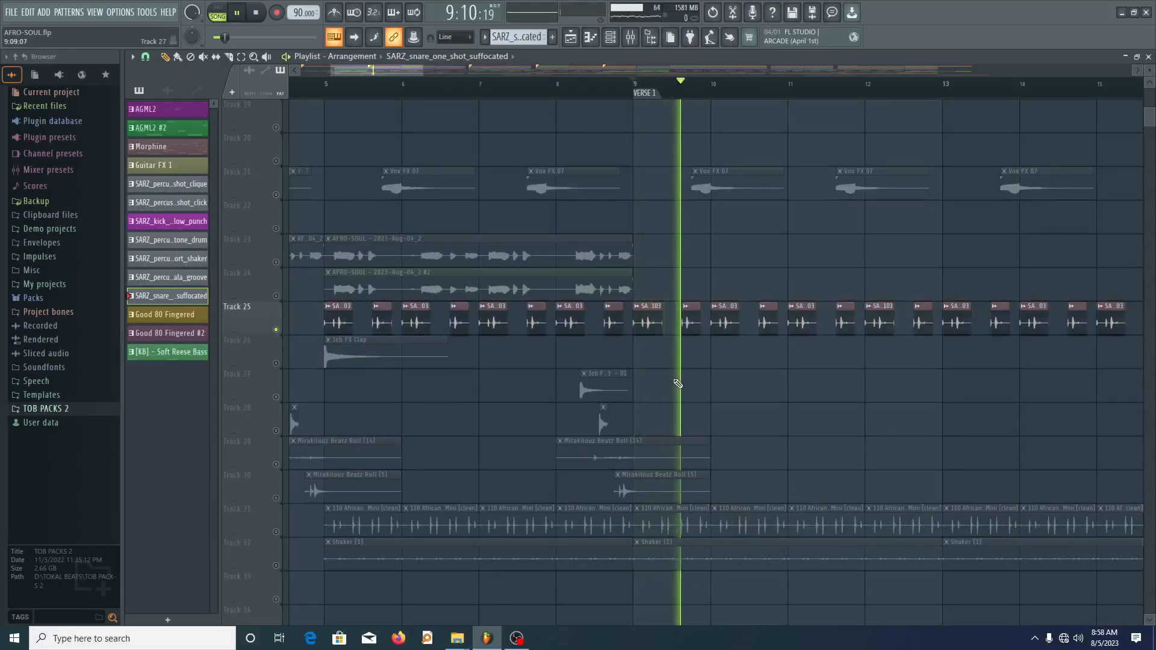
scroll(798, 389, down, 3)
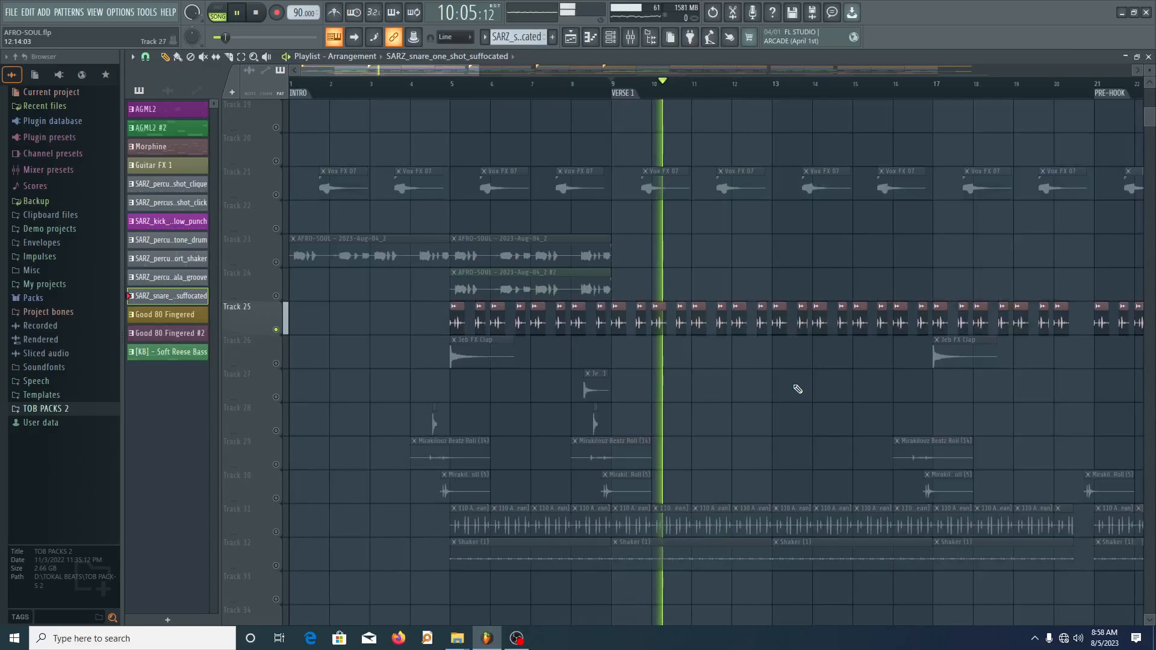
scroll(797, 389, up, 3)
scroll(512, 409, up, 2)
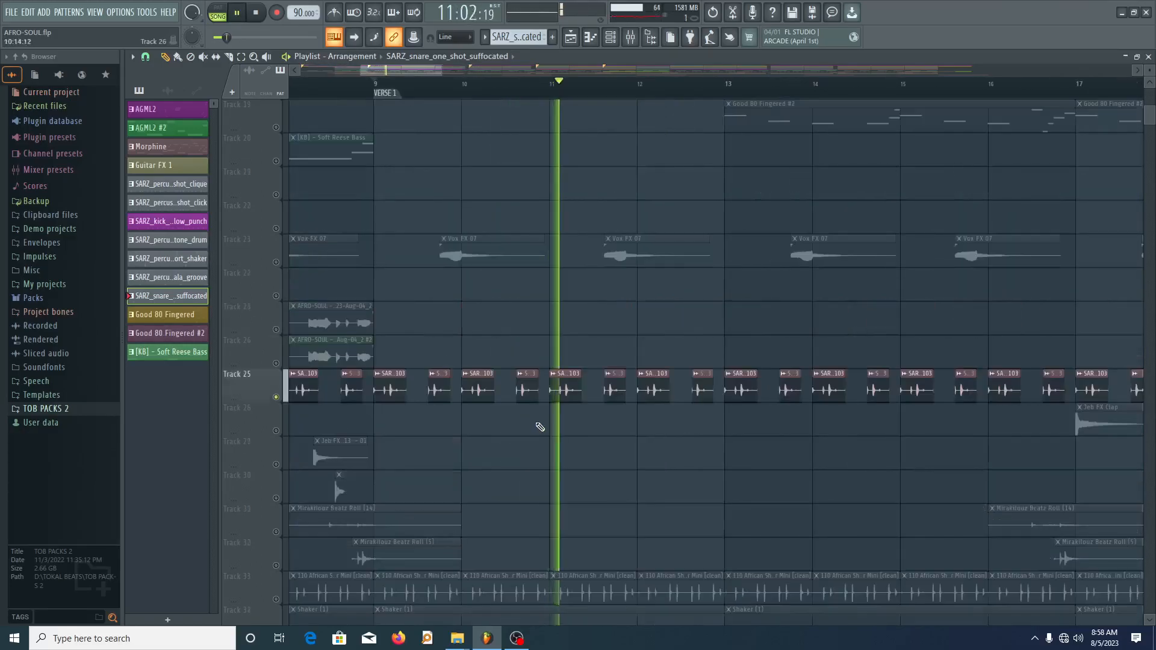
- Solo Track 31, which holds the 110 African Mini audio clips, and play it from bar 9
scroll(541, 416, down, 5)
scroll(475, 370, down, 3)
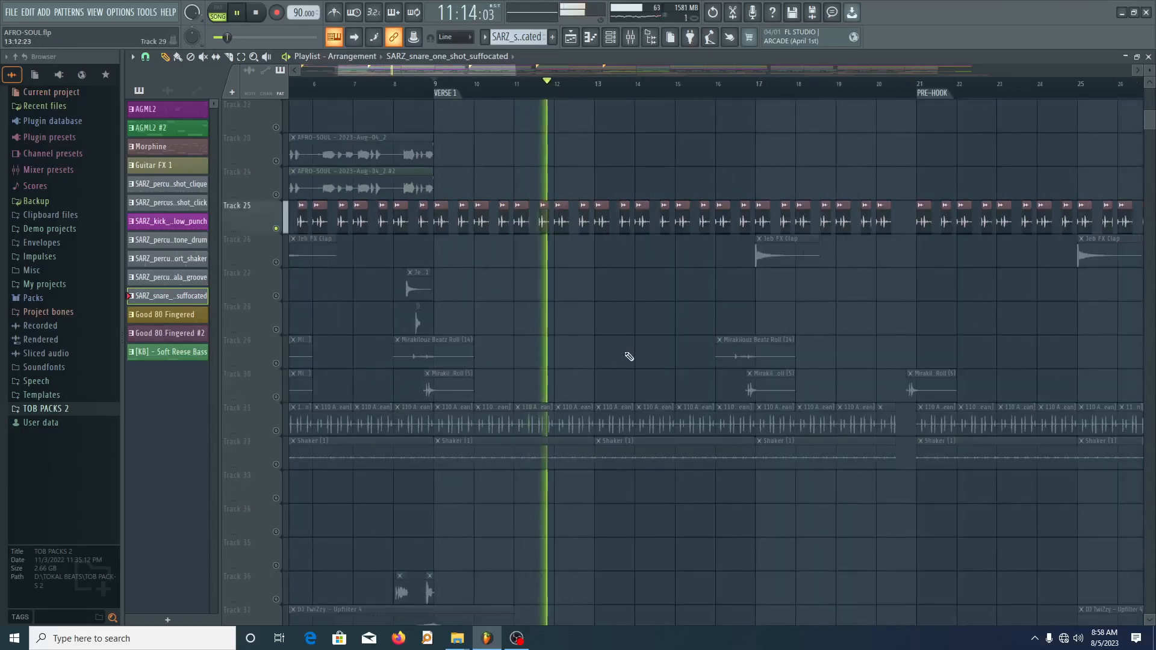
click(434, 89)
key(space)
right_click(276, 431)
key(space)
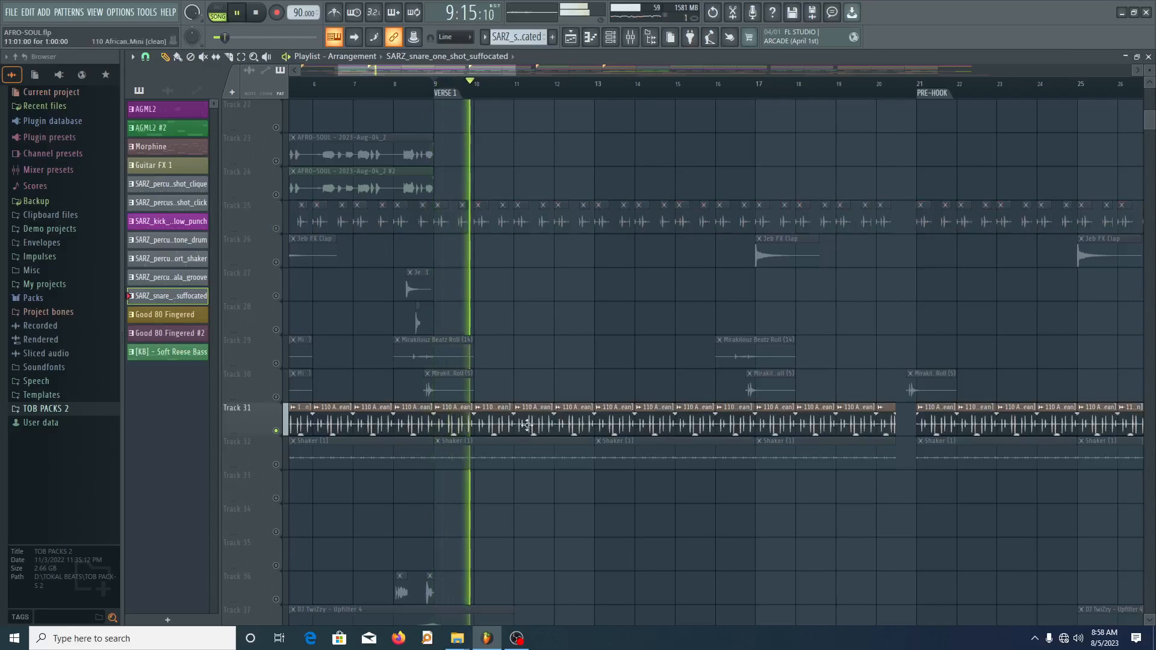
- Turn on Track 32, which holds the Shaker clips, and play it with Track 31 from bar 9
key(space)
click(276, 464)
key(space)
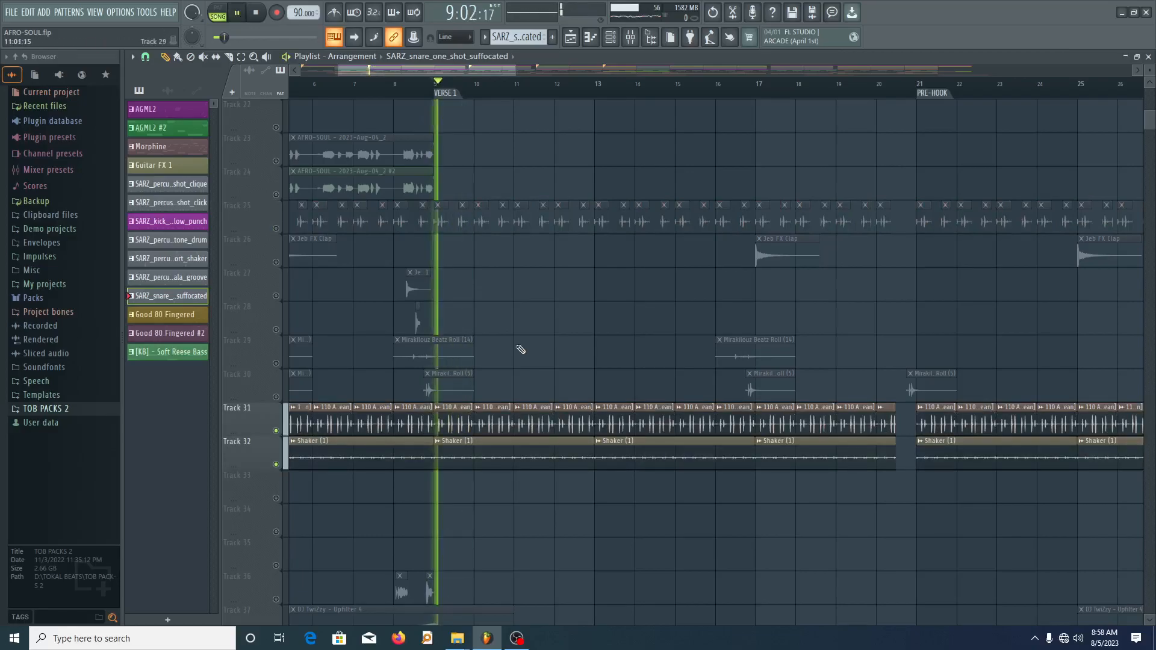
- Turn on Track 25 and the percussion and snare Tracks 8 to 13 during playback, and stop the song
scroll(521, 349, down, 5)
scroll(542, 452, up, 7)
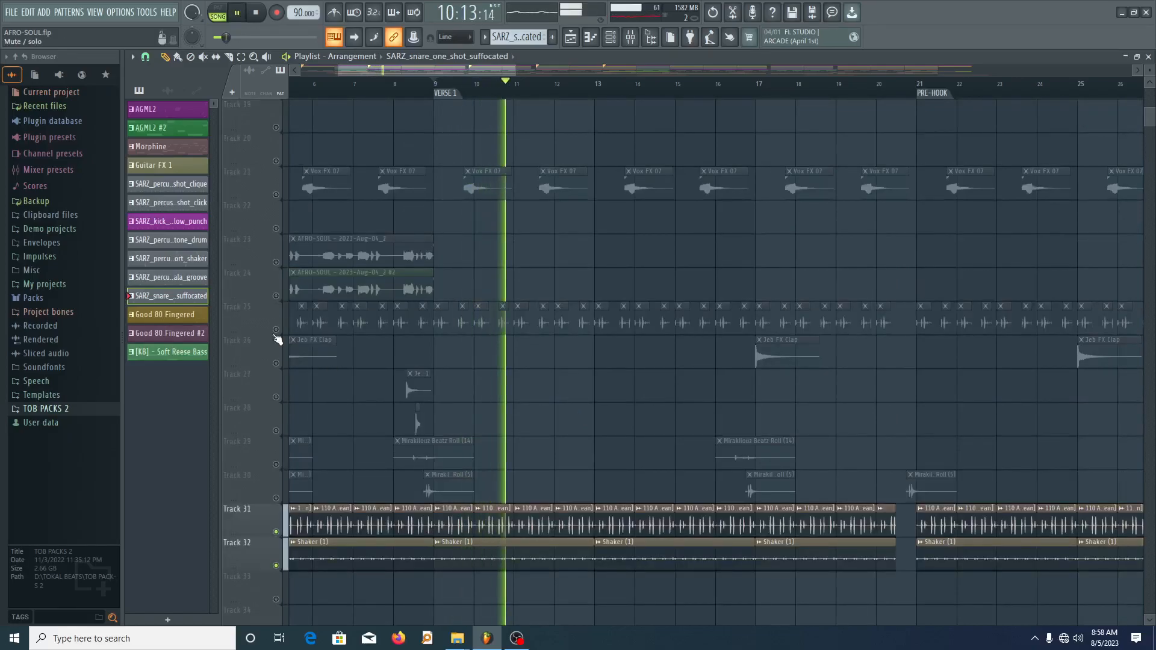
scroll(470, 337, up, 6)
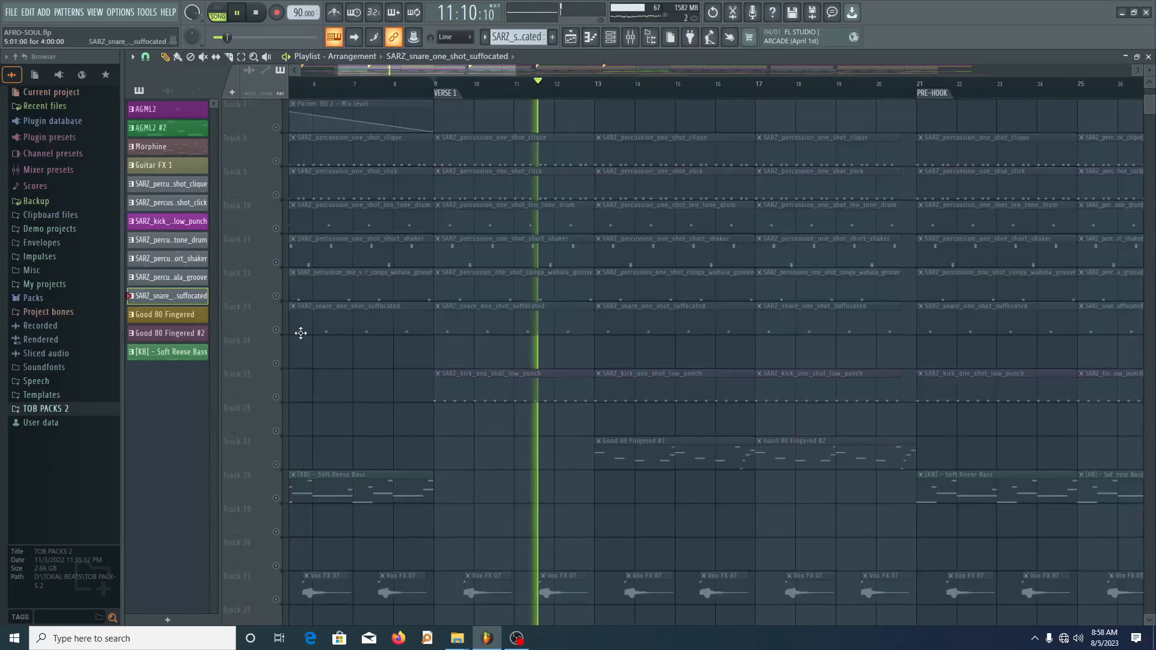
drag(276, 329, 276, 159)
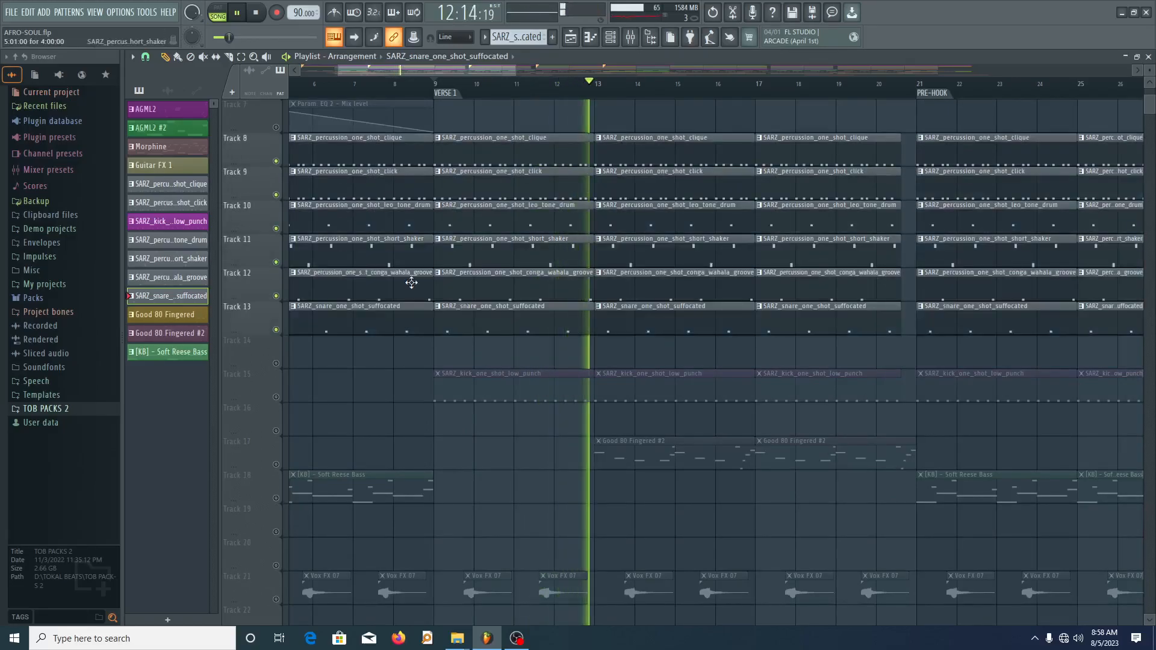
scroll(570, 413, up, 2)
key(space)
scroll(490, 412, down, 3)
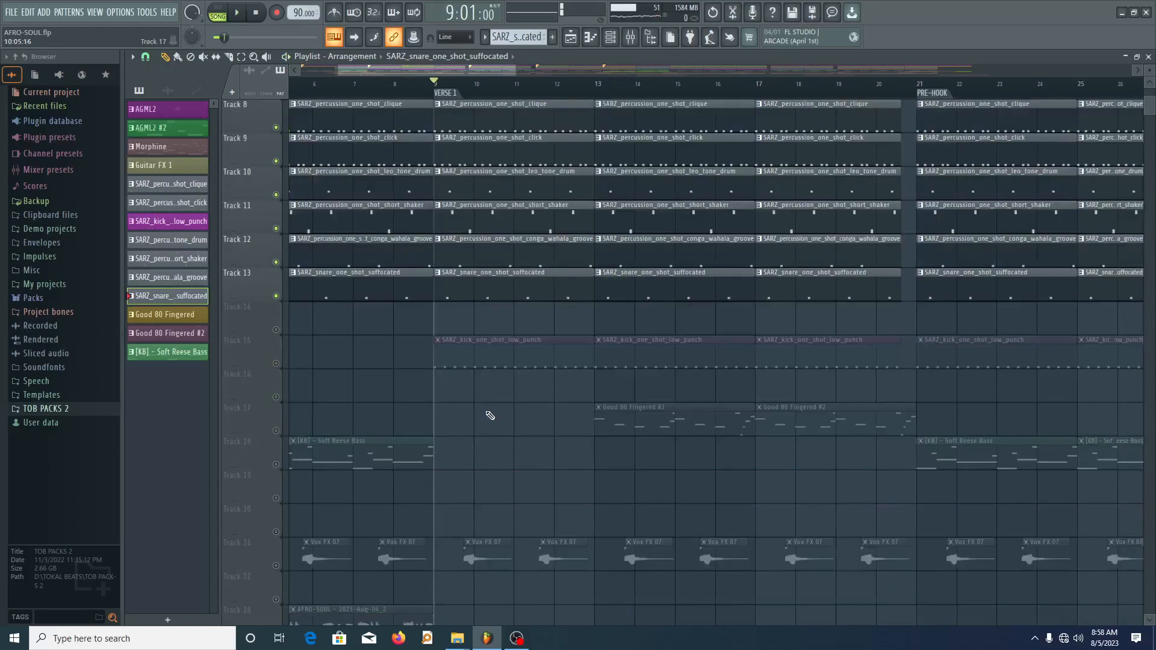
- Turn on Track 21 and Track 15, which holds SARZ_kick_one_shot_low_punch, and play from bar 9
scroll(490, 415, down, 2)
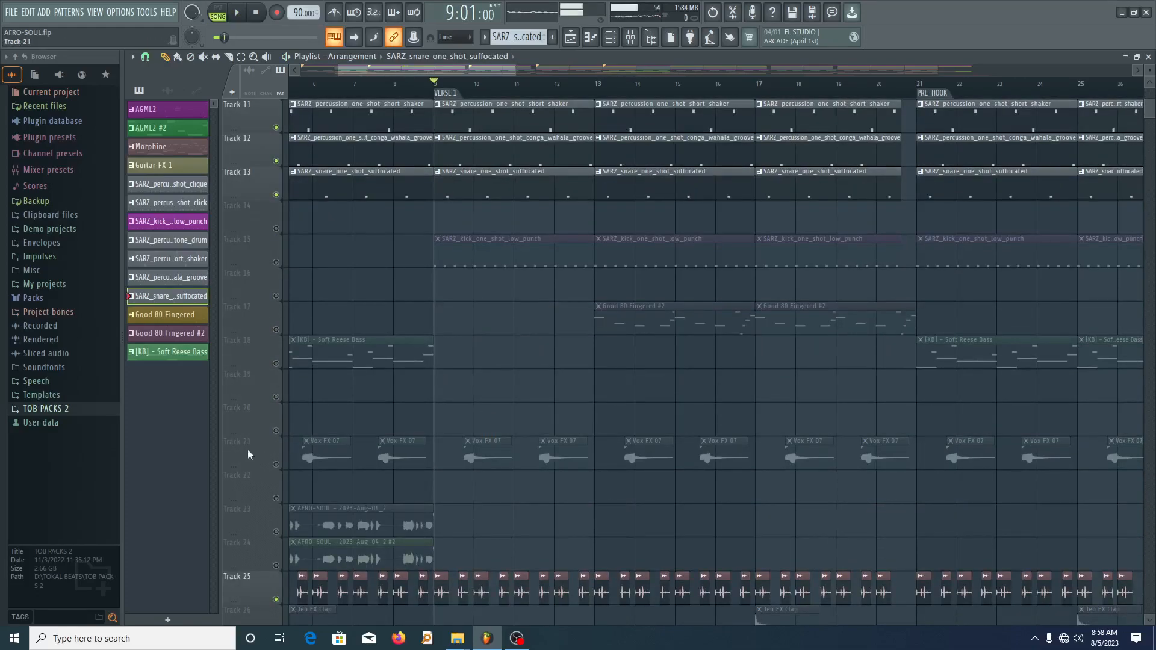
click(278, 464)
click(276, 262)
key(space)
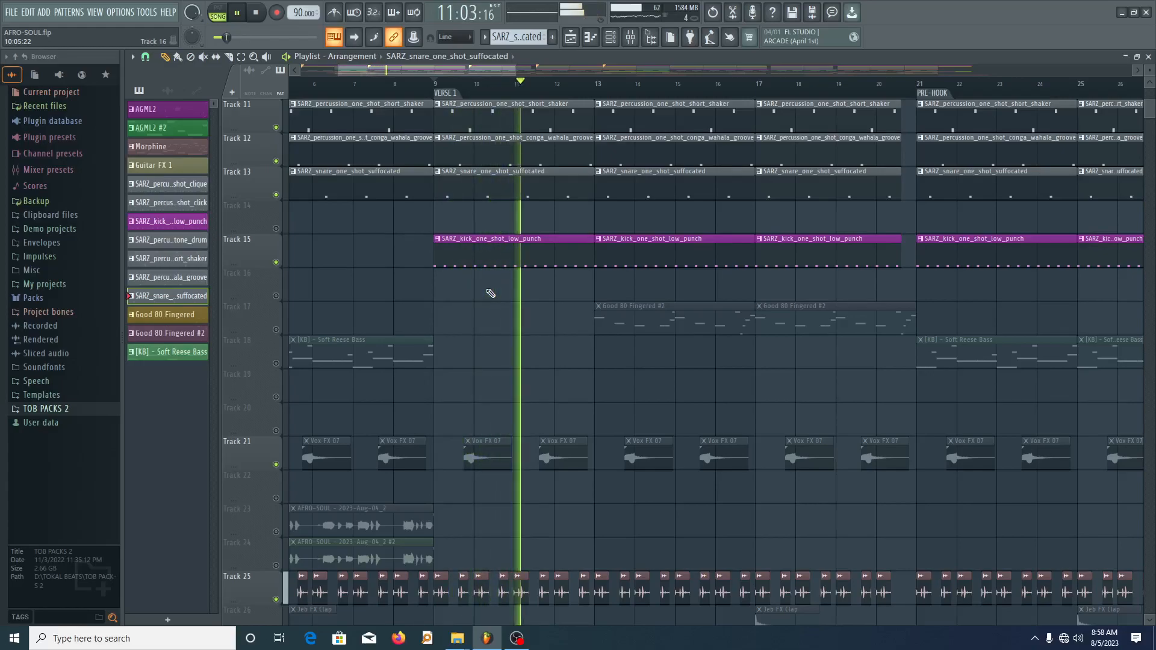
- Inspect the SARZ_kick_one_shot_low_punch notes in the channel rack and piano roll
click(508, 239)
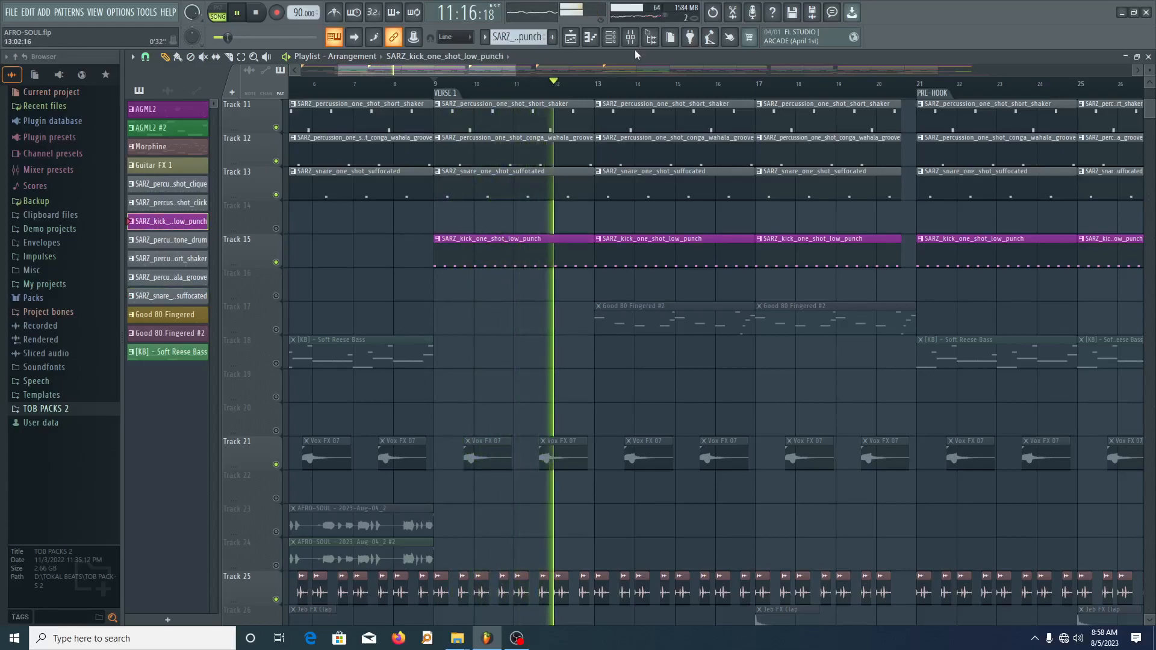
click(614, 38)
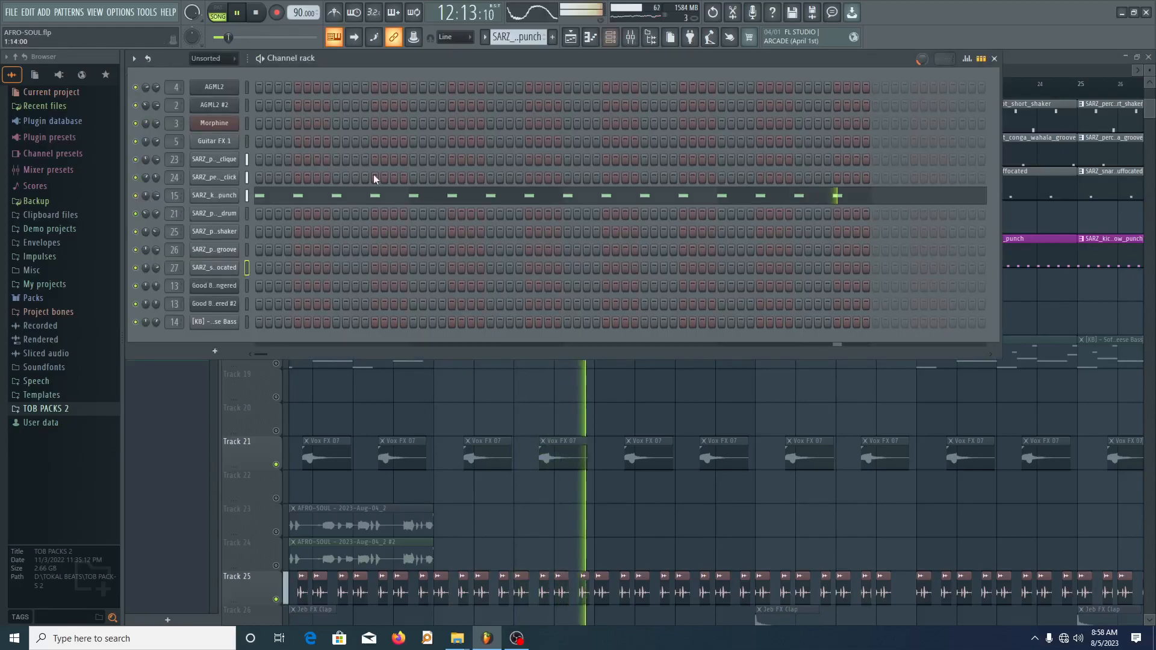
click(283, 195)
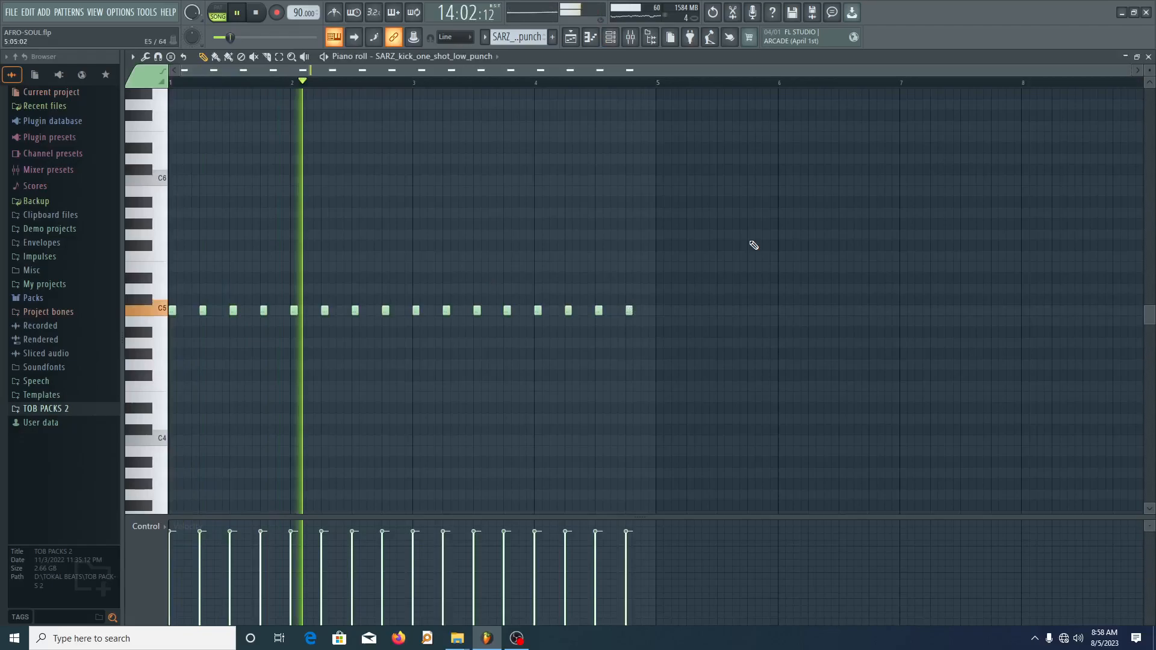
key(F7)
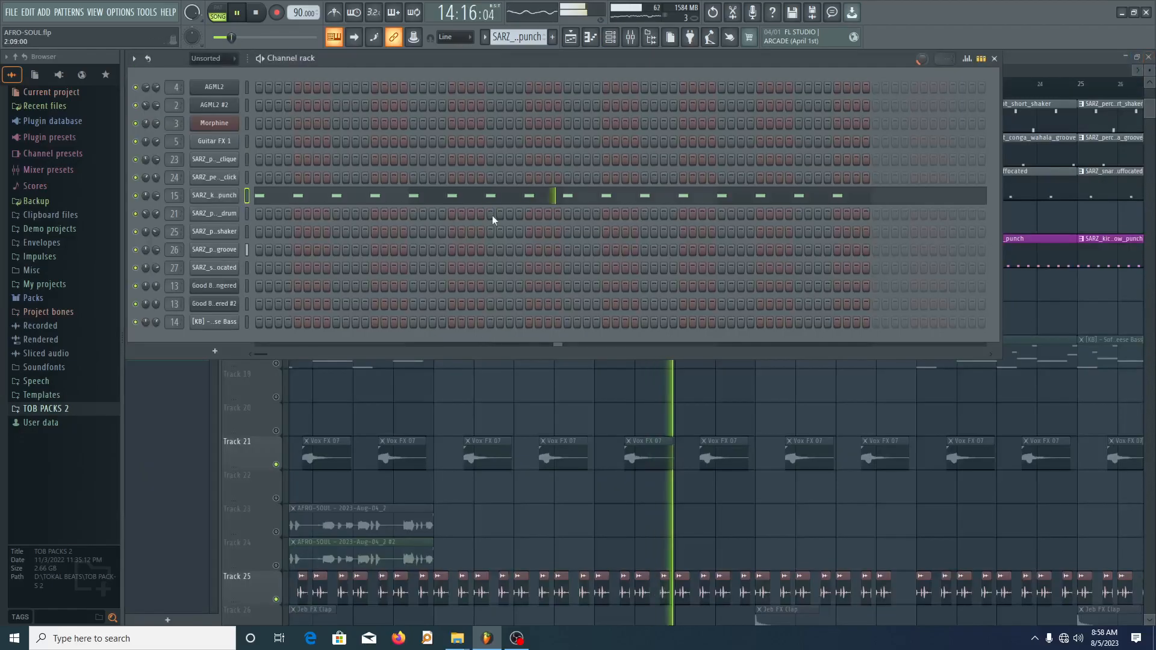
- Inspect the PERC BUS mixer track and its Fruity parametric EQ 2 curve, then stop playback and close the equalizer
key(F9)
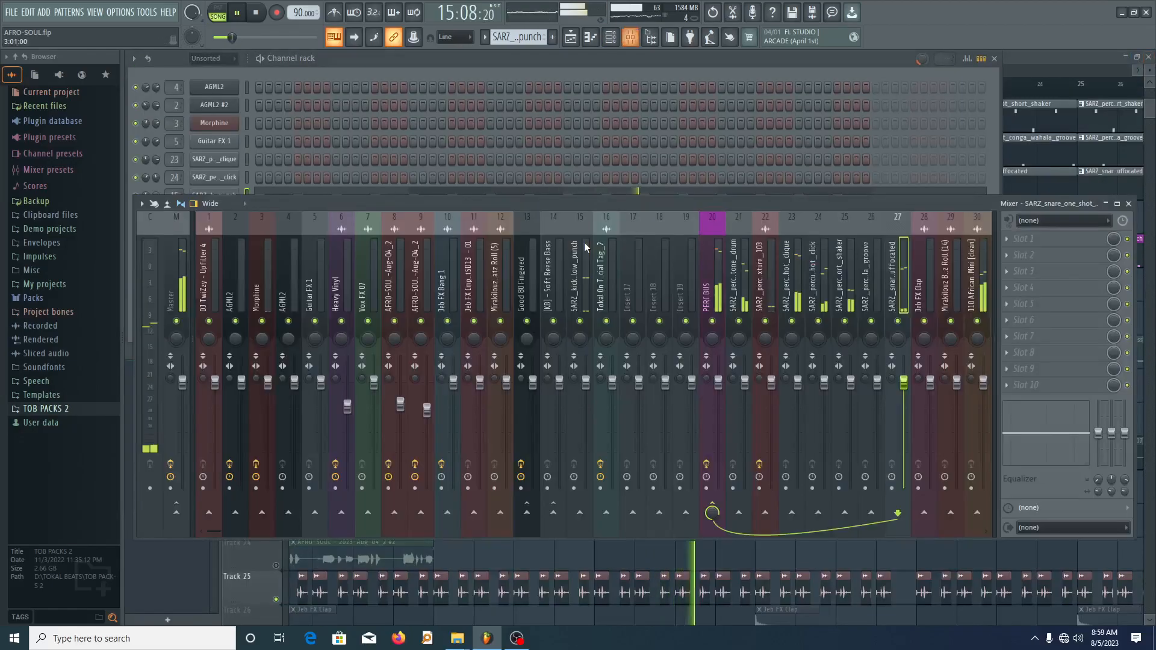
scroll(927, 283, down, 3)
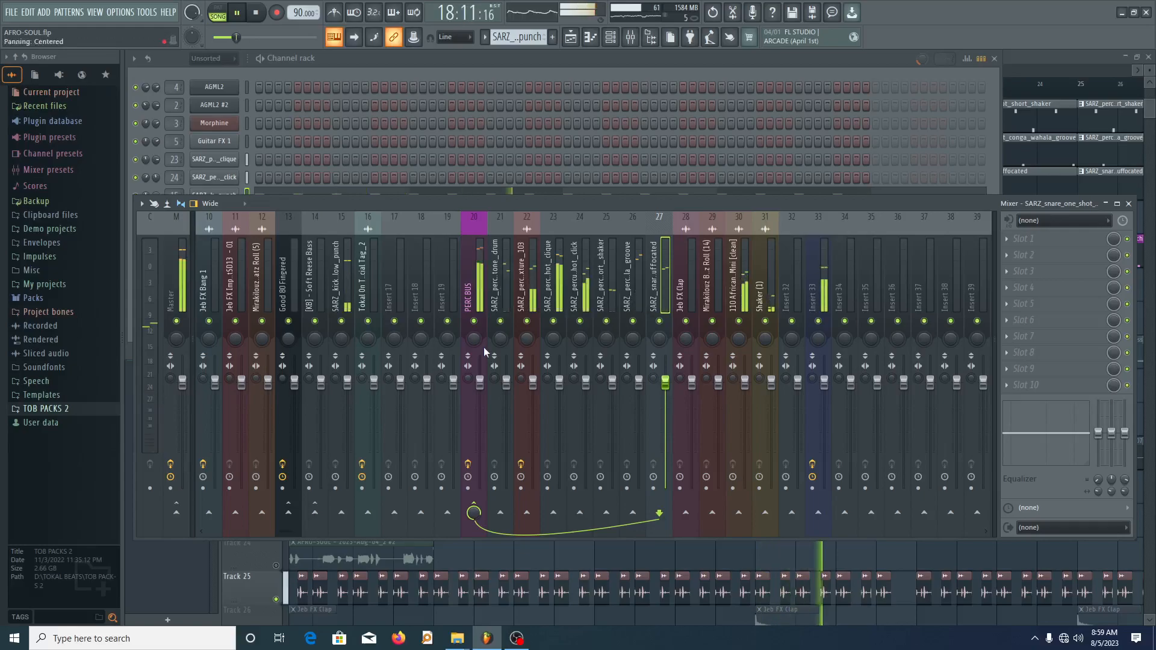
click(476, 273)
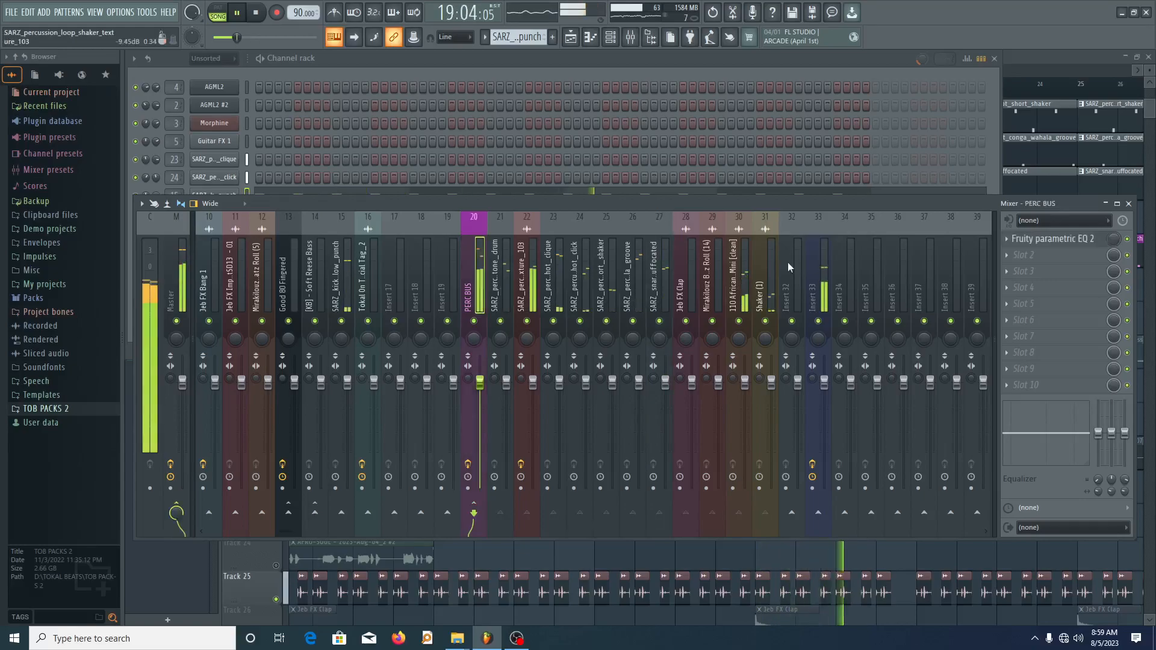
click(1065, 241)
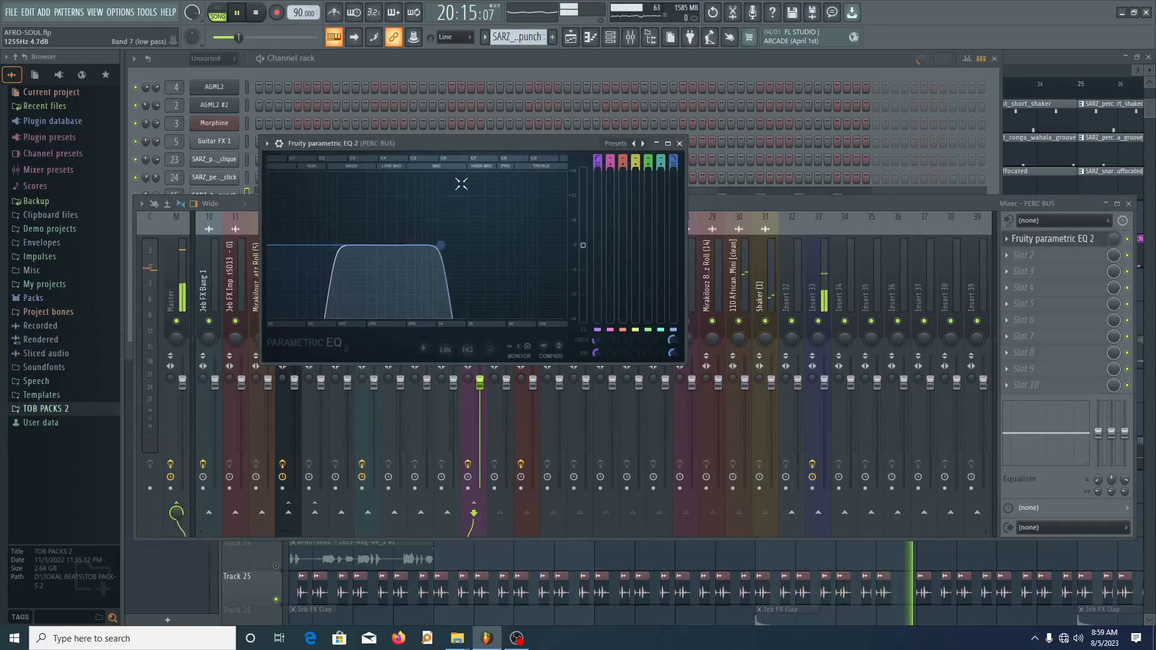
key(space)
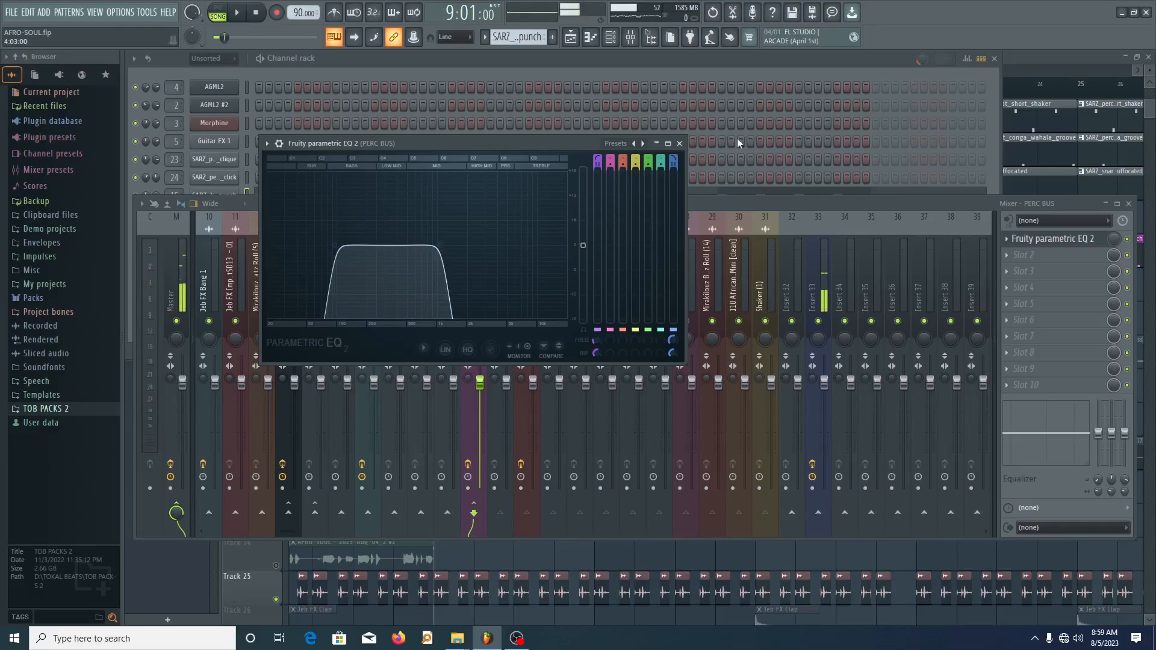
click(680, 143)
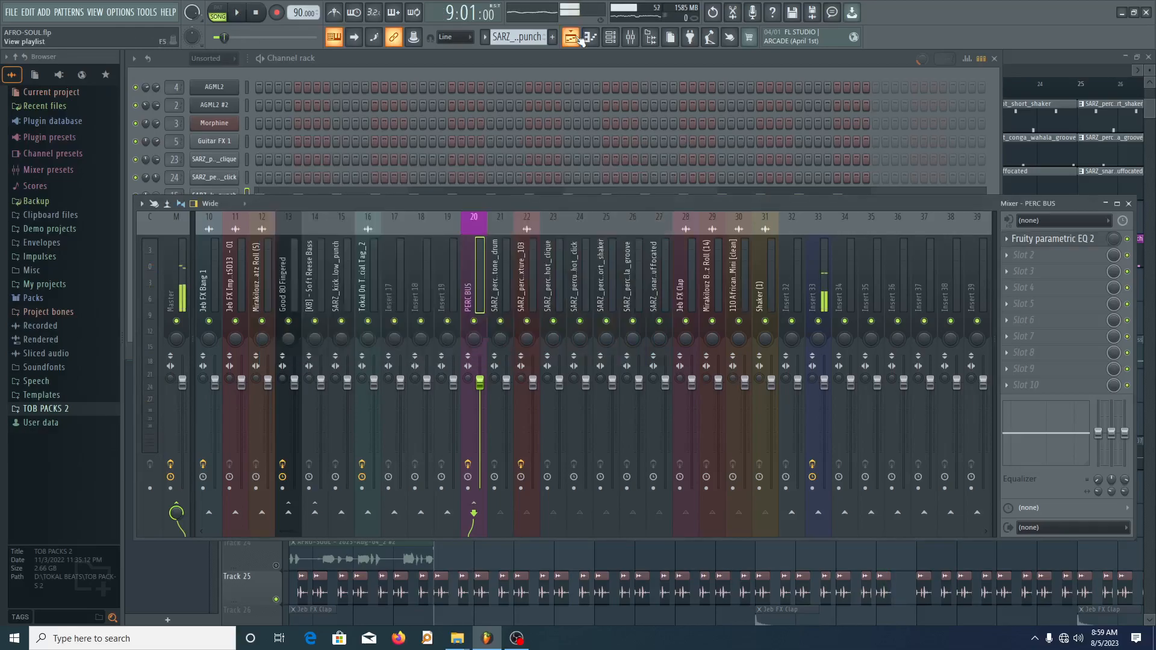
- Return to the playlist, turn on Track 7's EQ 2 mix level automation, and play from bar 5
click(578, 37)
scroll(497, 313, down, 1)
click(375, 85)
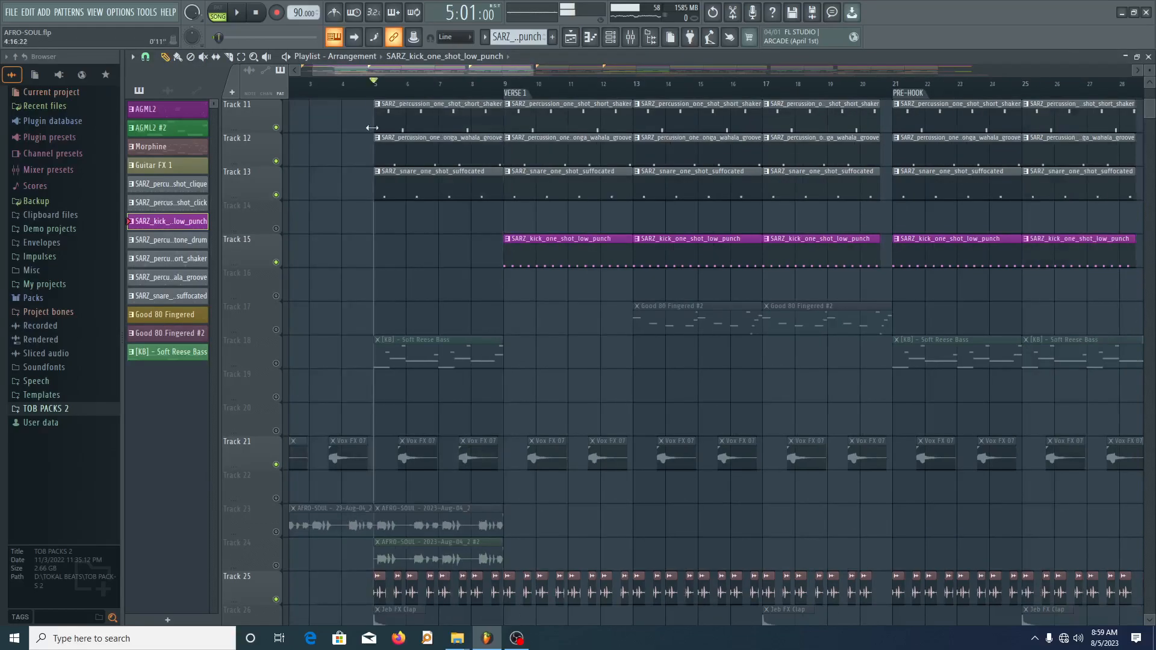
scroll(390, 374, down, 5)
scroll(390, 374, up, 5)
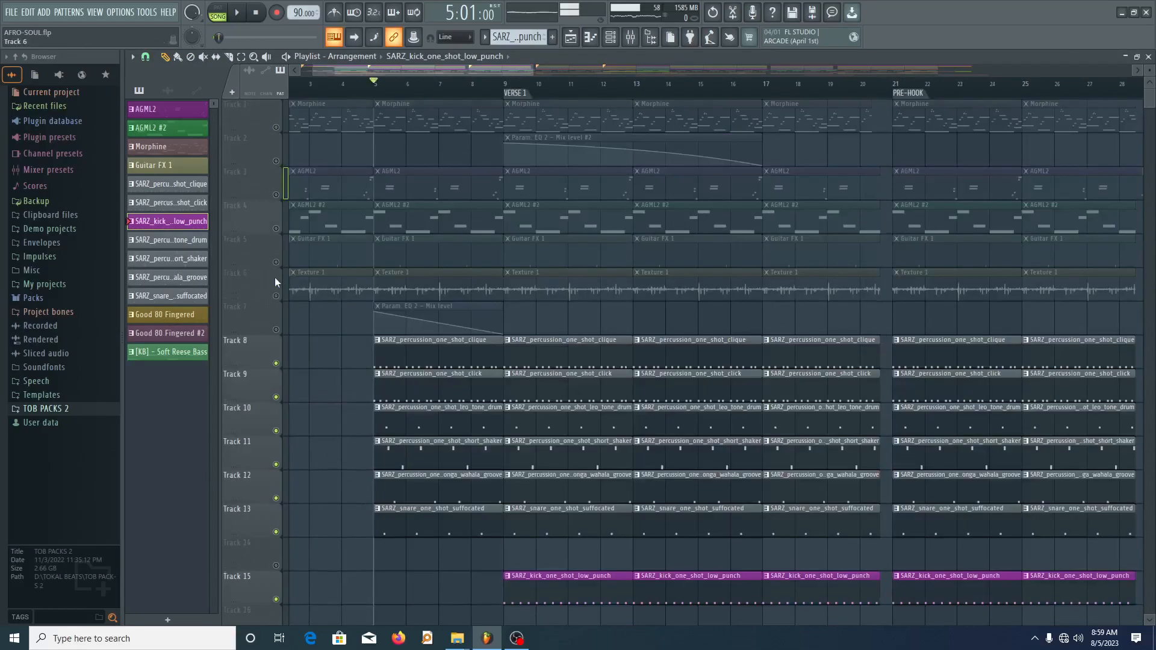
click(276, 330)
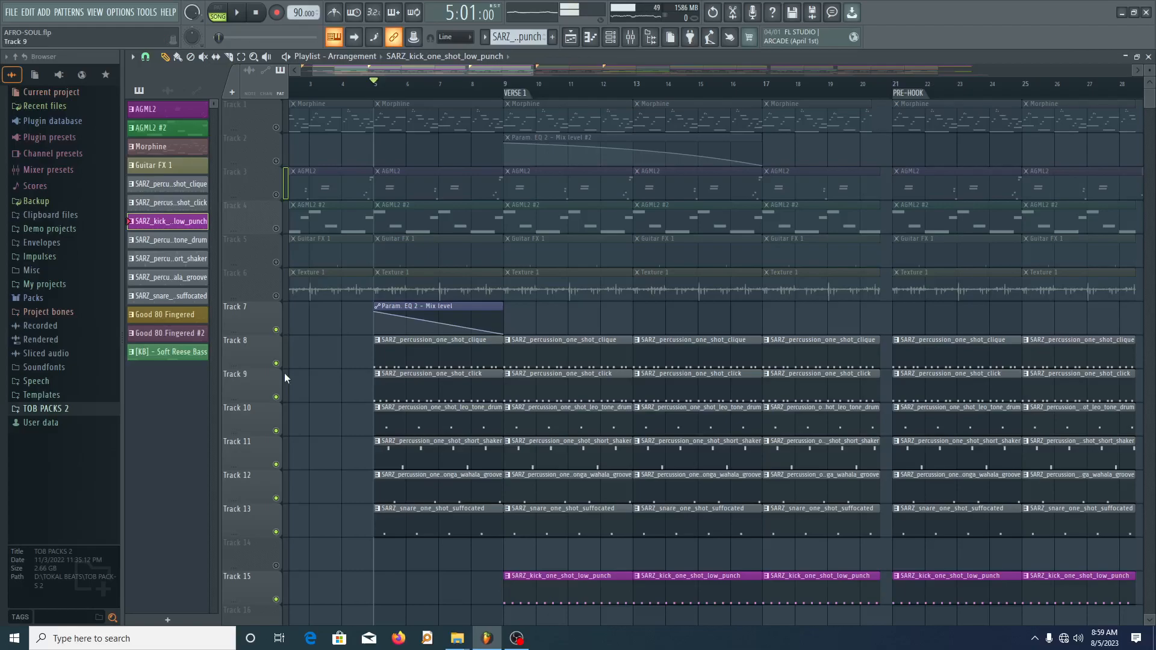
scroll(285, 378, down, 5)
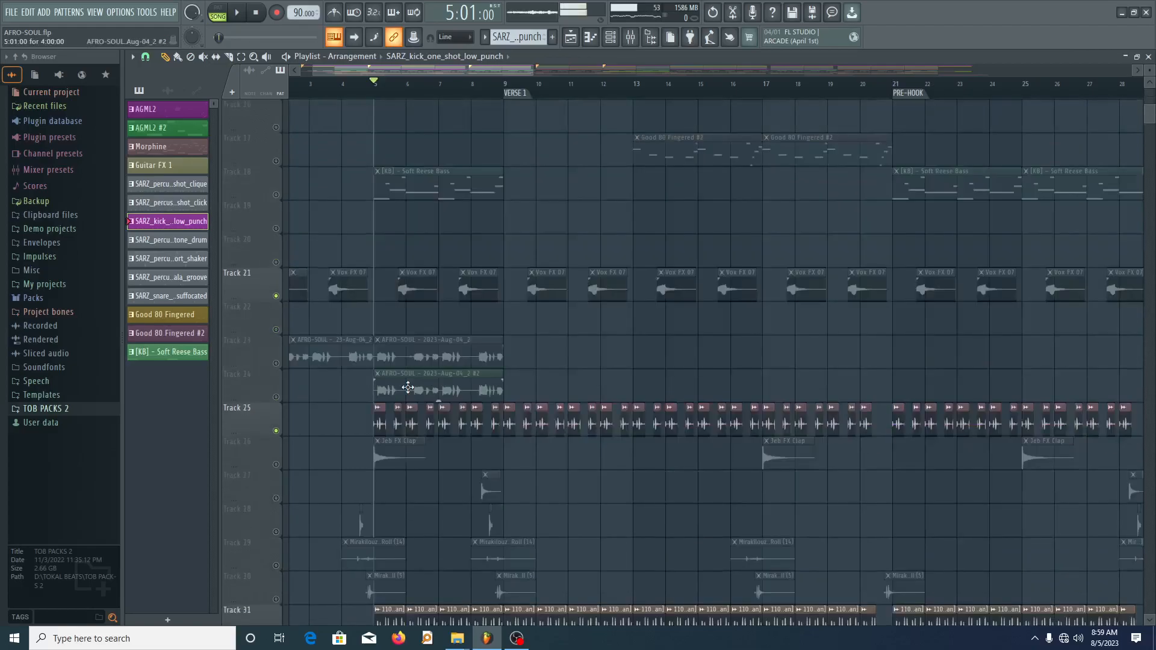
key(space)
- Mute Track 24, examine the active percussion tracks and EQ automation during playback, and stop the song
scroll(286, 401, down, 1)
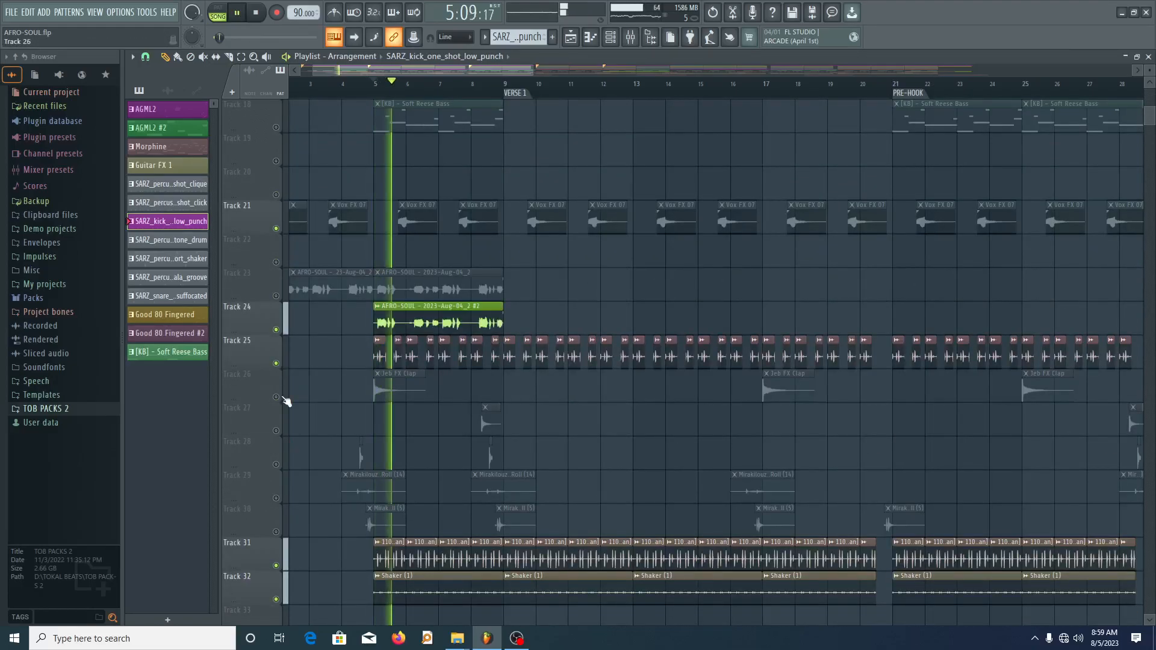
click(276, 329)
scroll(570, 441, down, 3)
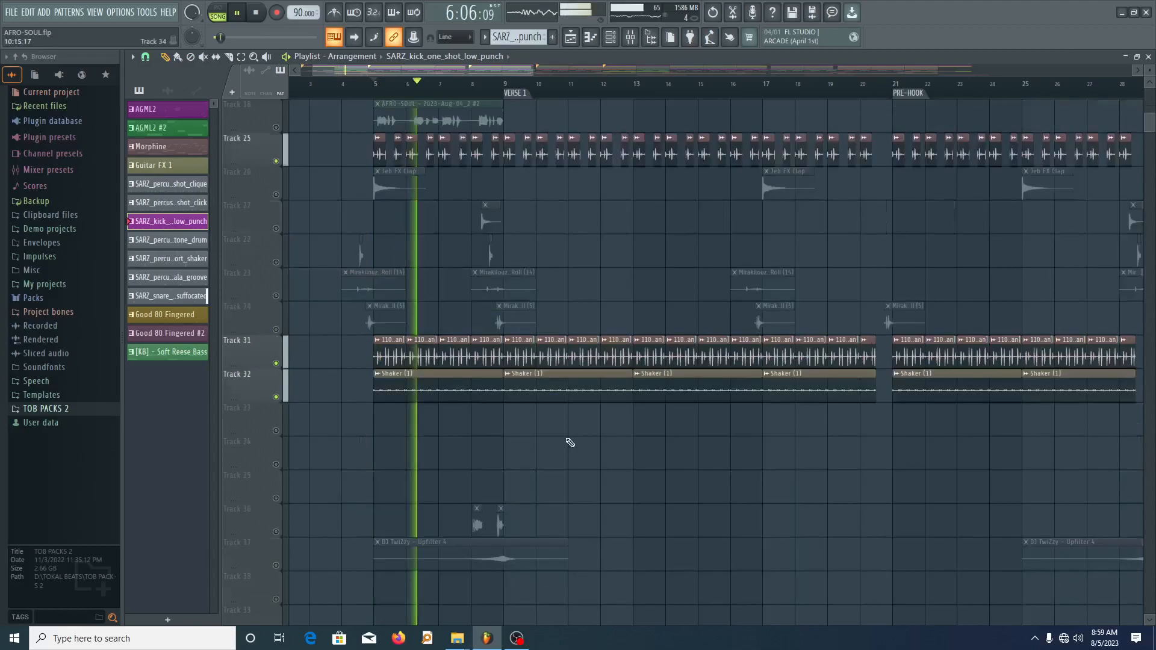
scroll(553, 459, up, 3)
scroll(578, 456, up, 2)
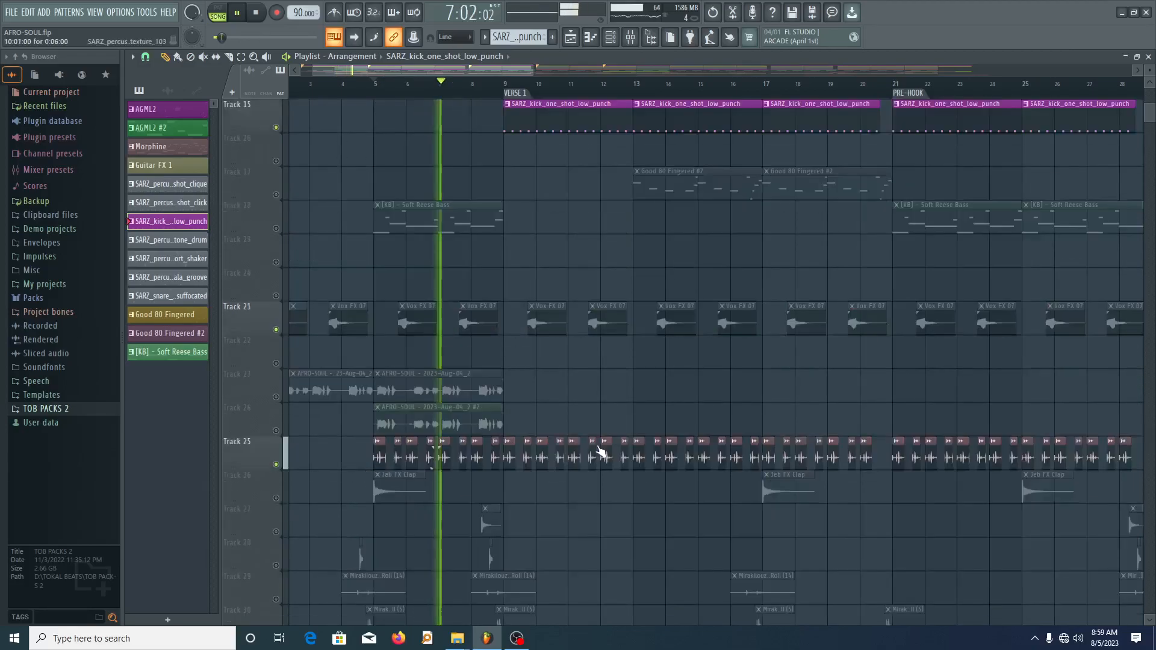
scroll(518, 369, up, 4)
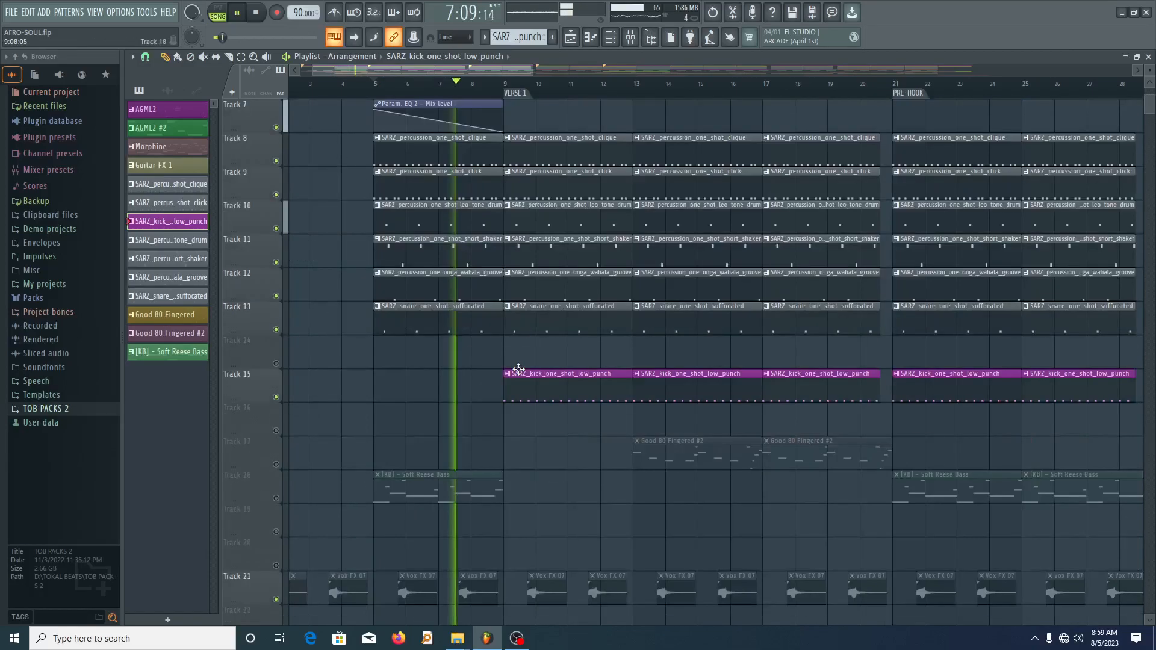
scroll(464, 201, up, 2)
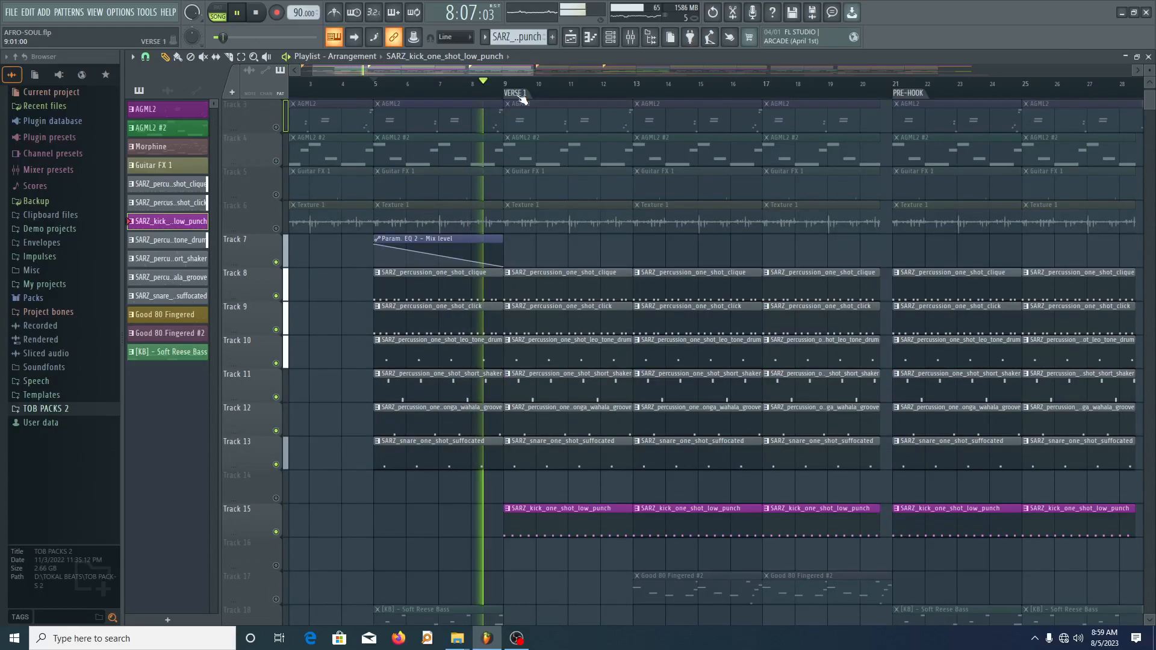
key(space)
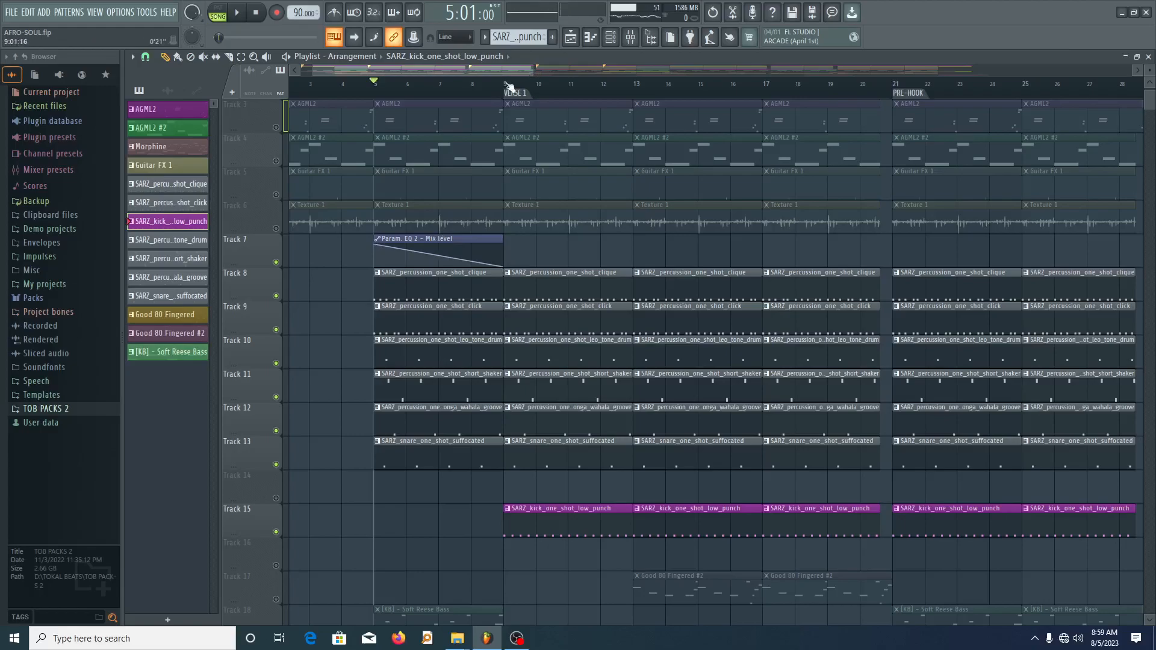
- Turn on Track 18, which holds the [KB] - Soft Reese Bass pattern, and play from bar 5
click(508, 92)
scroll(554, 479, down, 3)
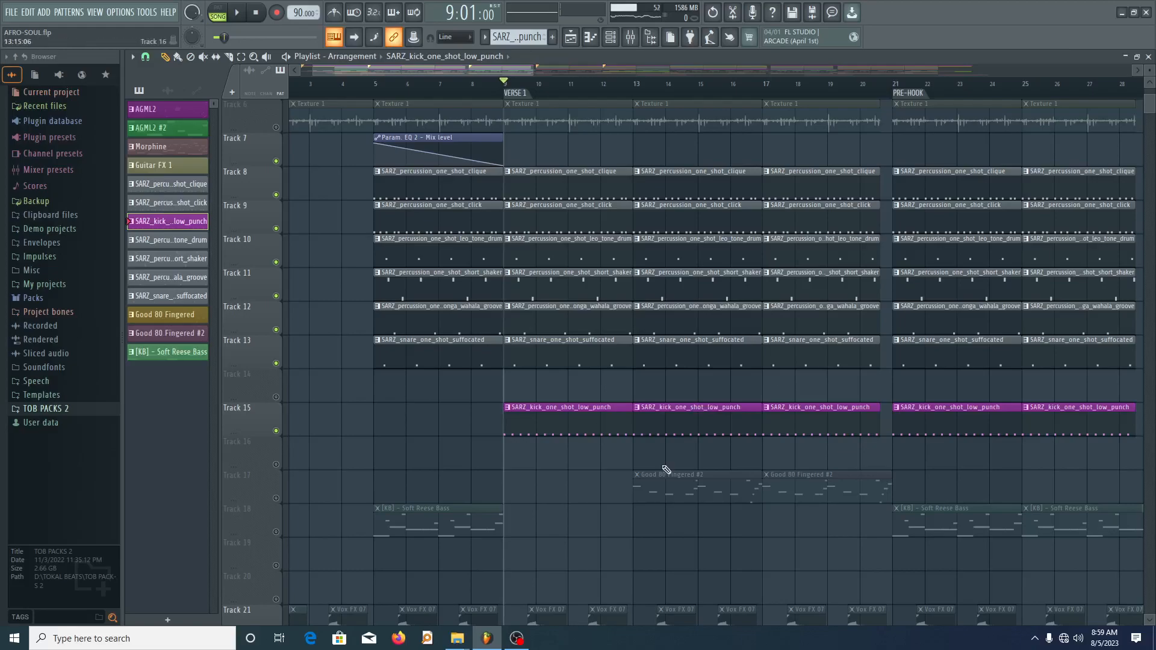
scroll(663, 466, down, 2)
scroll(572, 431, down, 3)
scroll(563, 428, up, 2)
scroll(563, 430, down, 2)
scroll(241, 356, up, 3)
click(721, 94)
click(433, 97)
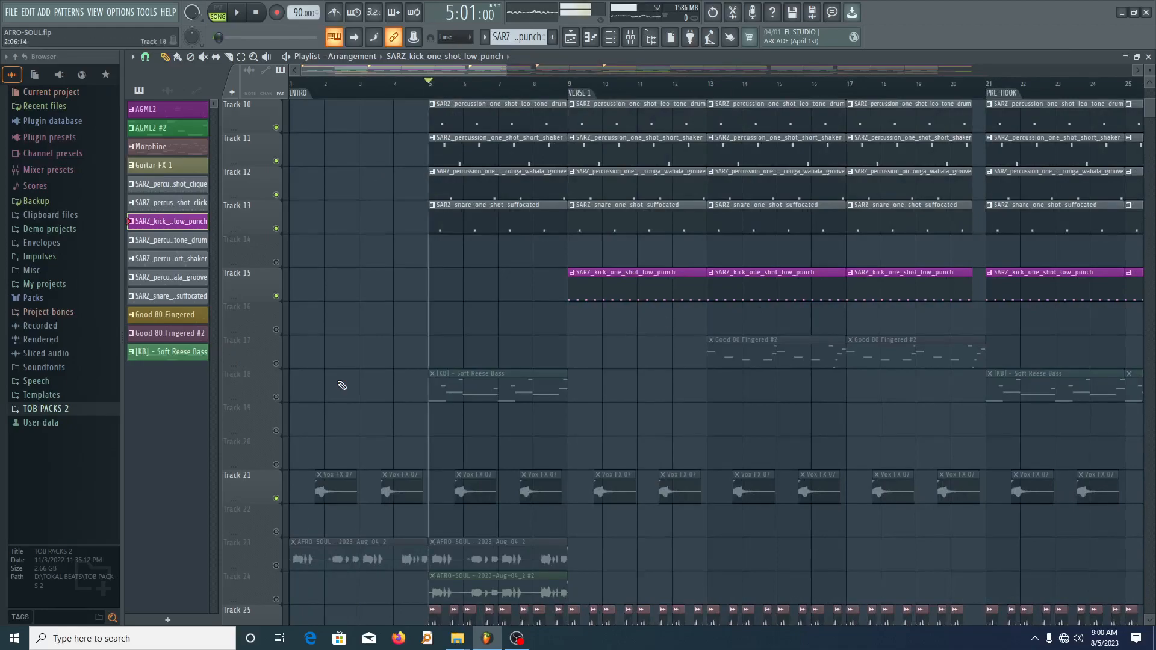
click(276, 397)
key(space)
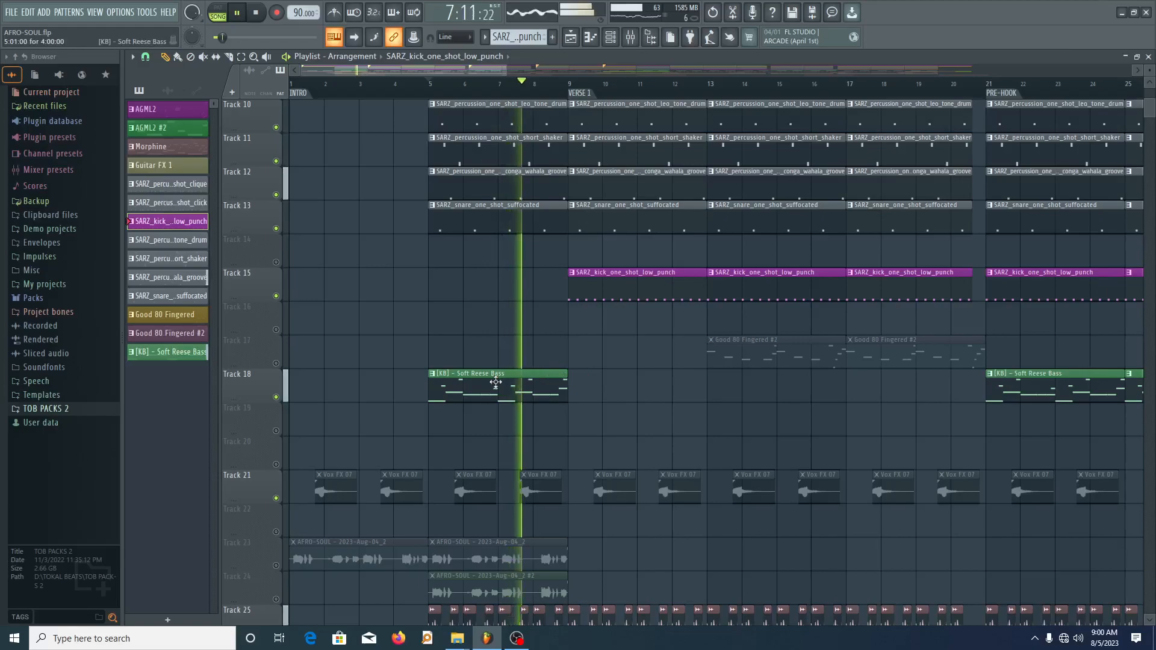
- Stop playback, examine the [KB] - Soft Reese Bass notes in the piano roll, and return to the playlist
key(space)
double_click(515, 375)
scroll(668, 391, down, 5)
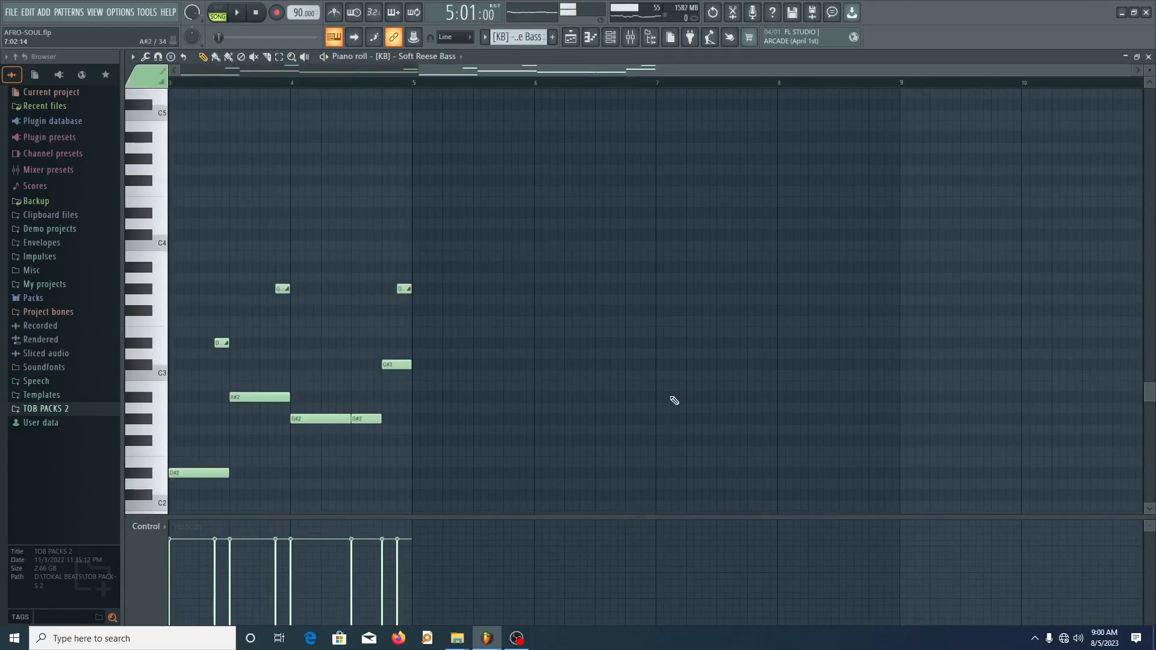
scroll(674, 400, left, 3)
scroll(198, 353, up, 4)
scroll(289, 365, down, 2)
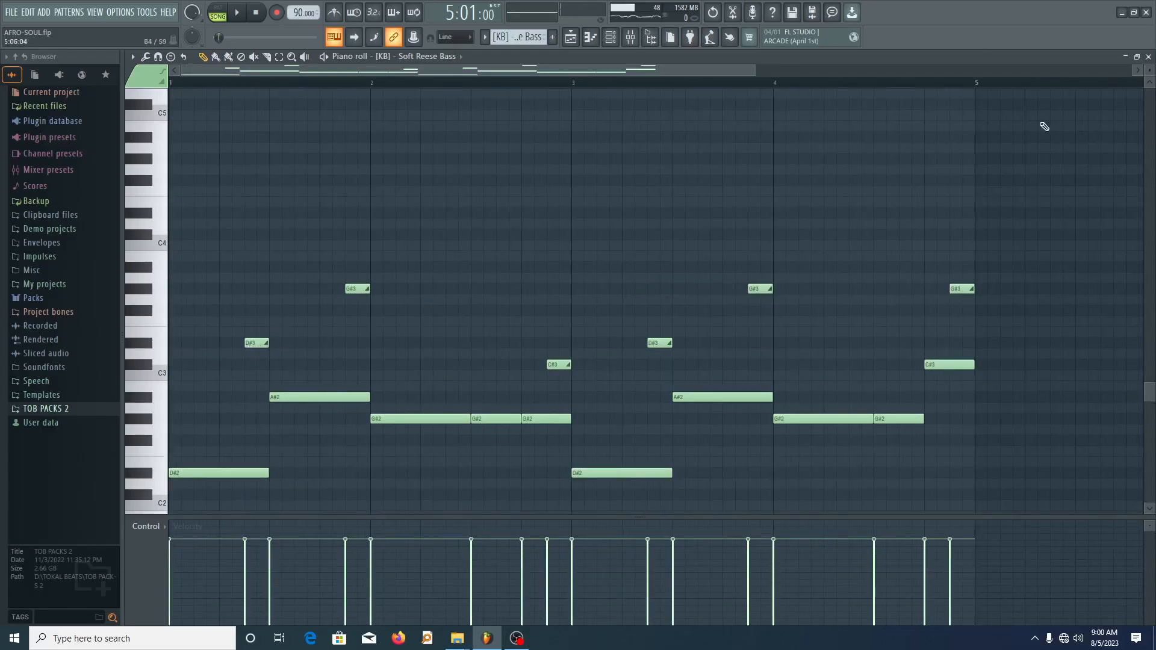
click(1148, 57)
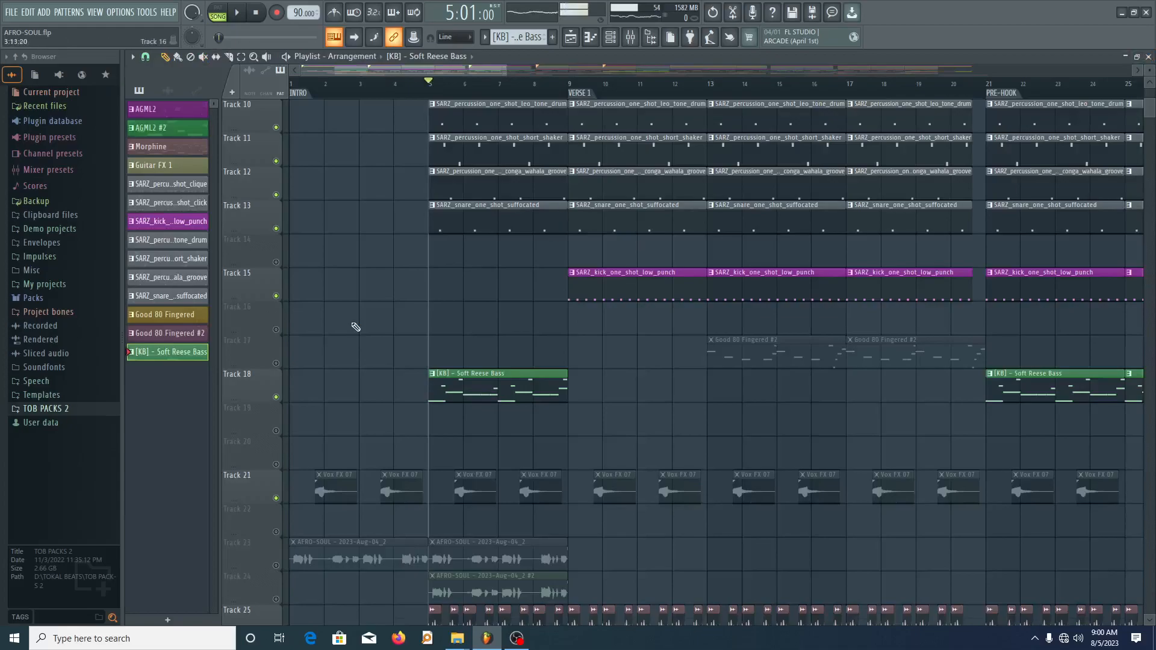
- Play from bar 5 with the audio clips on Tracks 23 and 24 turned on, stop, and mute both tracks
key(space)
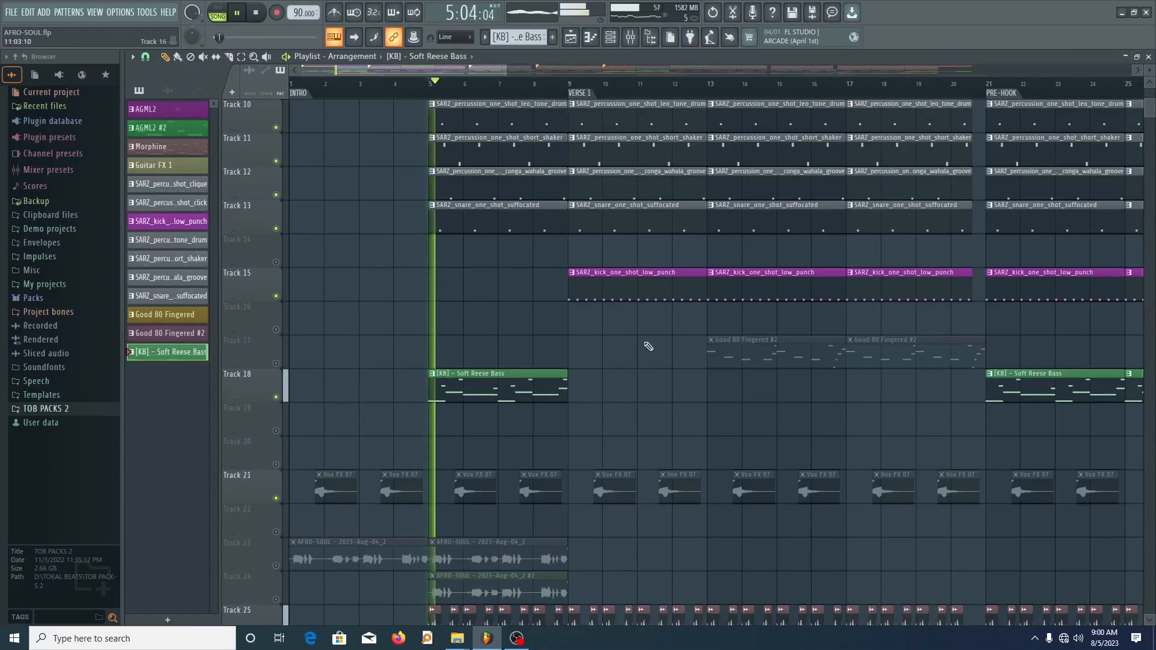
scroll(269, 366, down, 4)
click(275, 397)
click(276, 364)
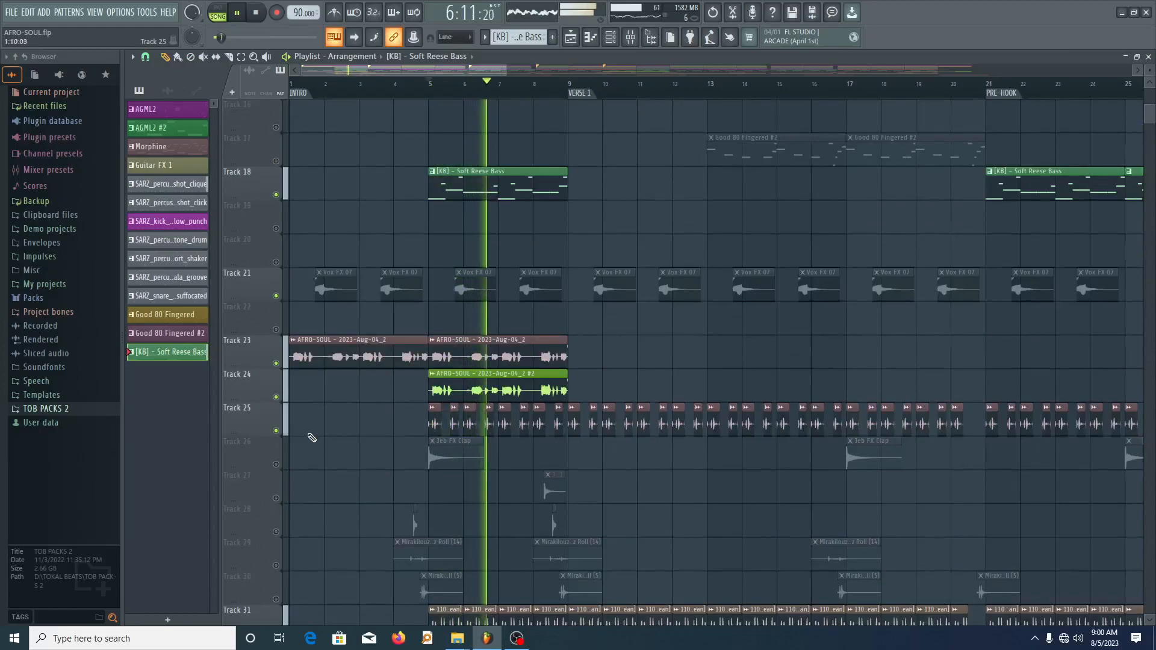
key(space)
click(276, 397)
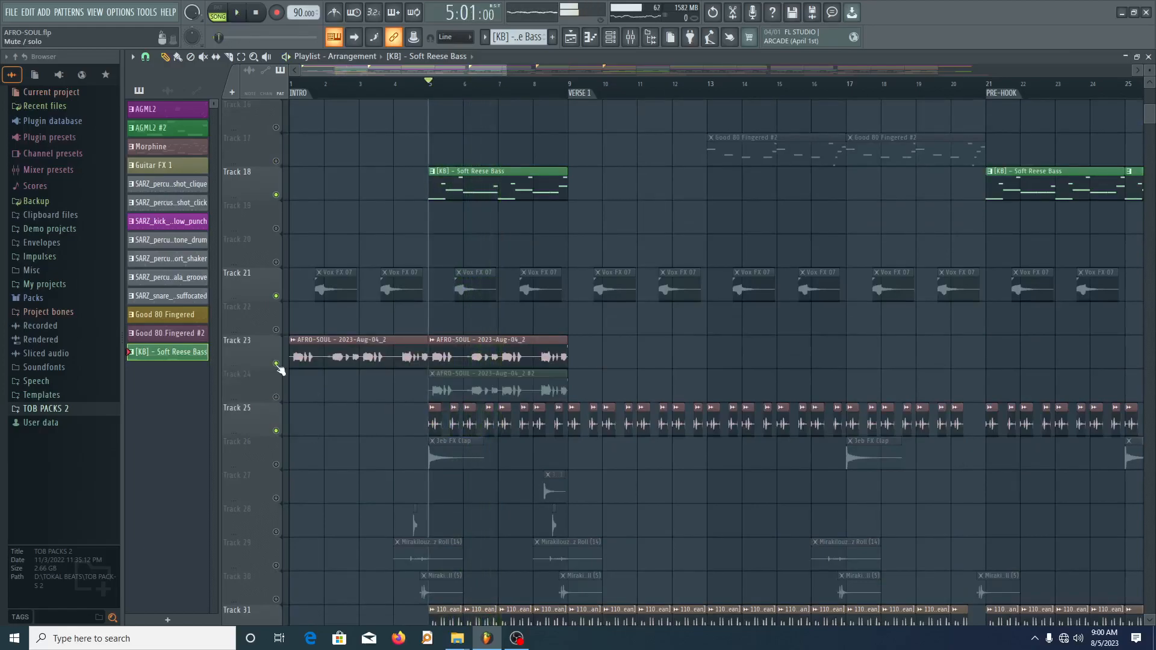
click(277, 364)
- Set the playback position to bar 13 and turn on Tracks 17 and 16 for the bass patterns
scroll(653, 318, up, 3)
scroll(550, 365, down, 3)
scroll(550, 366, up, 5)
scroll(495, 95, up, 3)
click(478, 90)
click(277, 464)
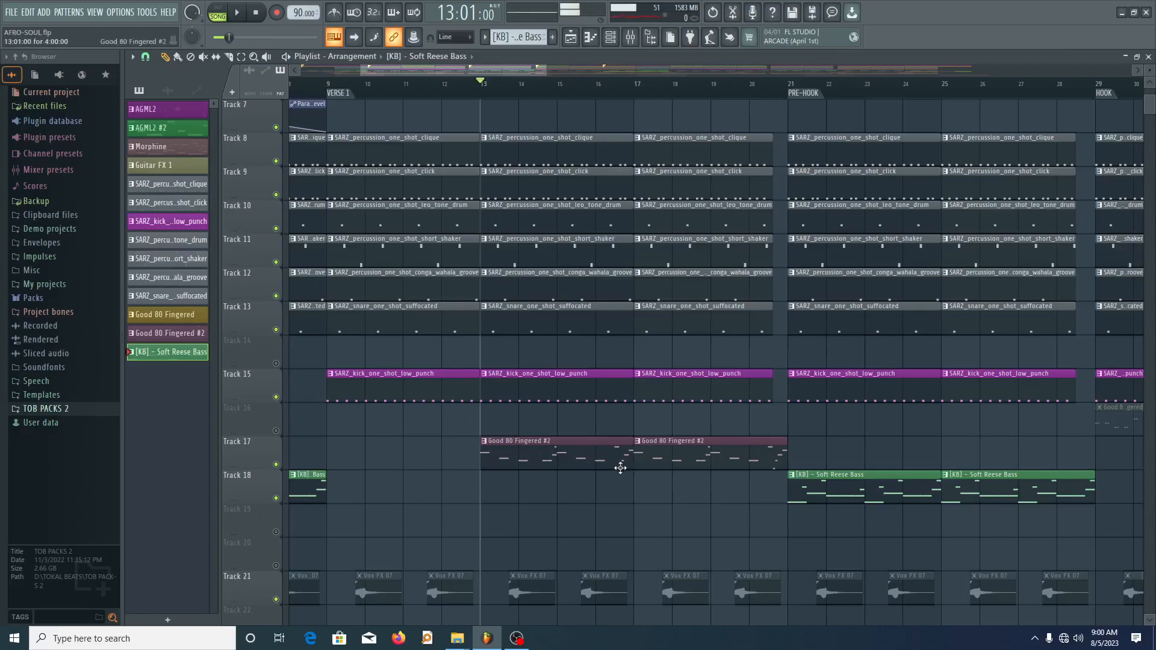
scroll(595, 475, down, 4)
click(277, 431)
scroll(516, 395, up, 4)
- Solo Track 17 with the Good 80 Fingered #2 pattern, play from bar 13 while checking the mixer levels, and stop
click(529, 444)
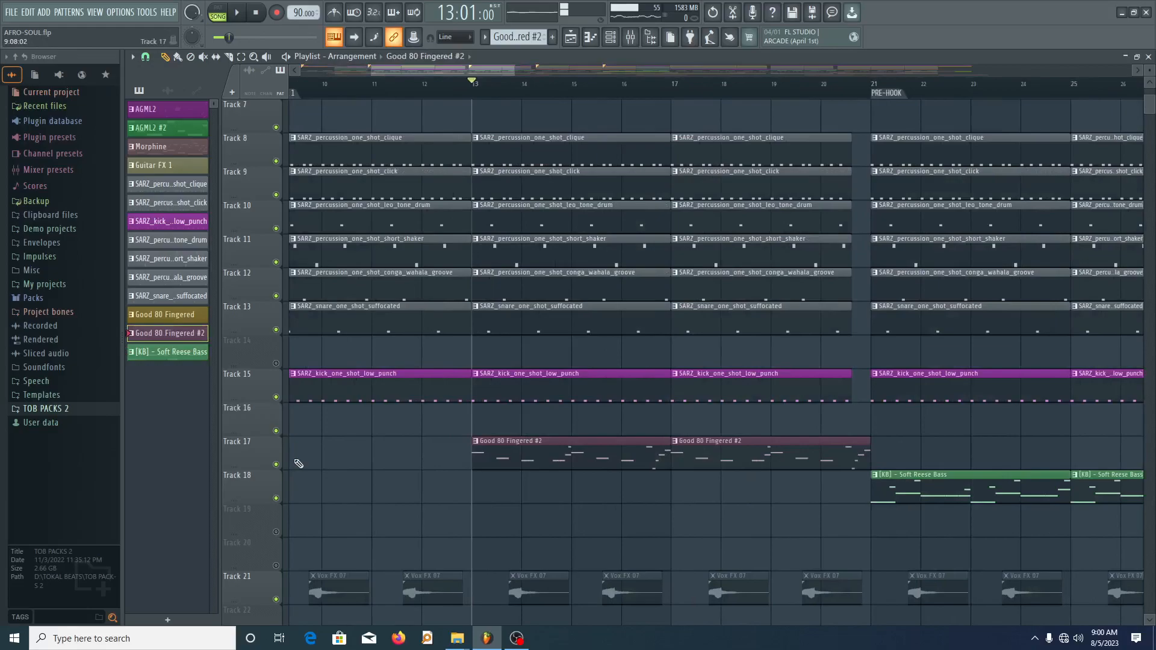
ctrl+click(276, 464)
key(space)
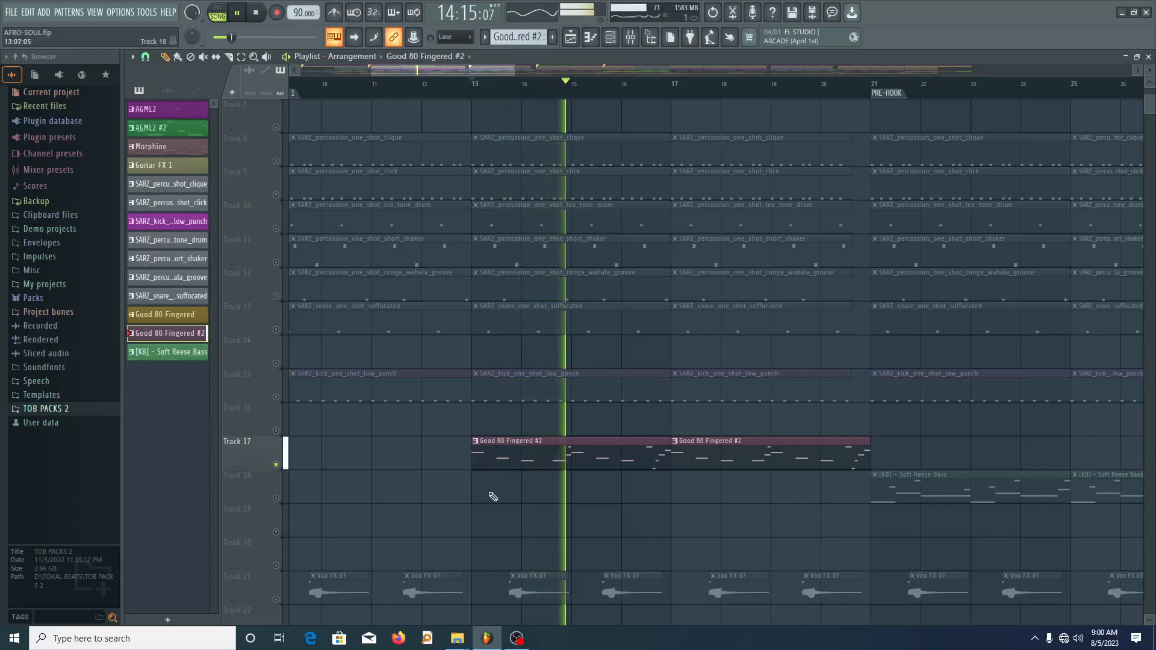
click(631, 37)
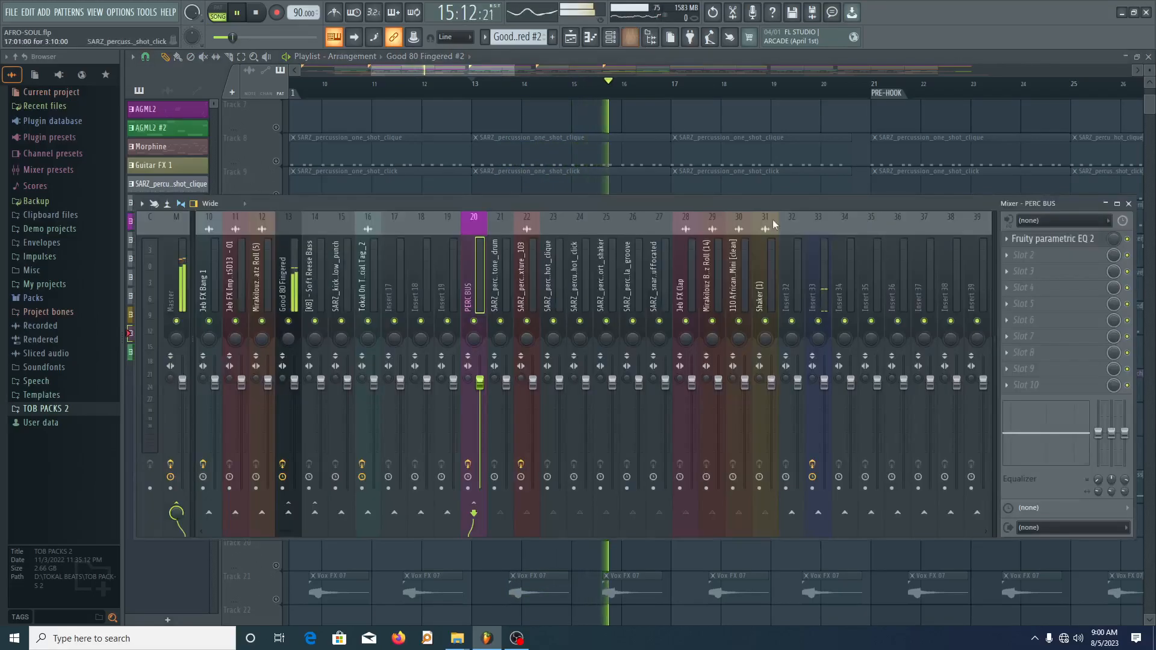
key(space)
key(F9)
- Examine the FLEX preset of the Good 80 Fingered #2 channel and close the plugin
click(598, 44)
click(607, 41)
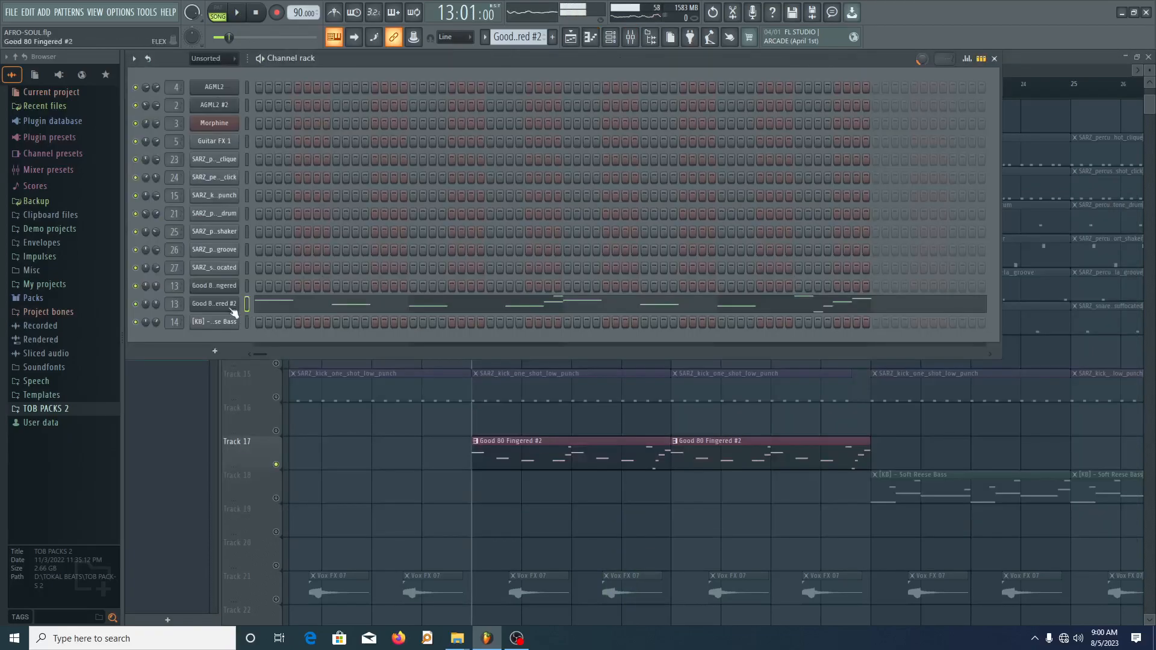
click(216, 307)
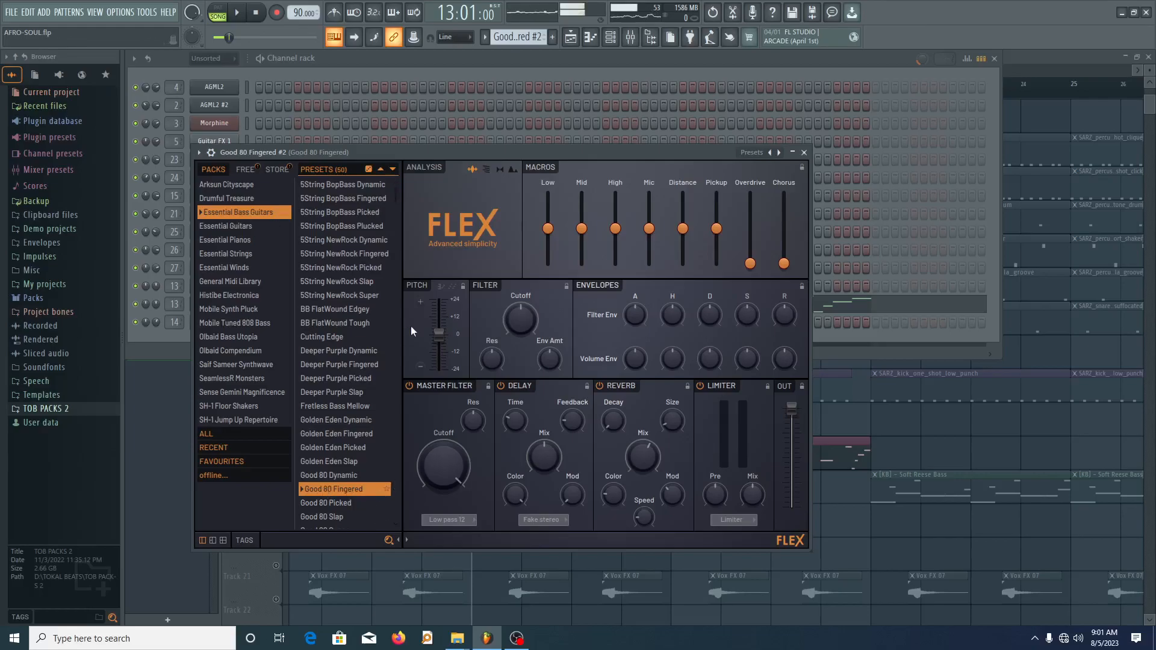
click(804, 152)
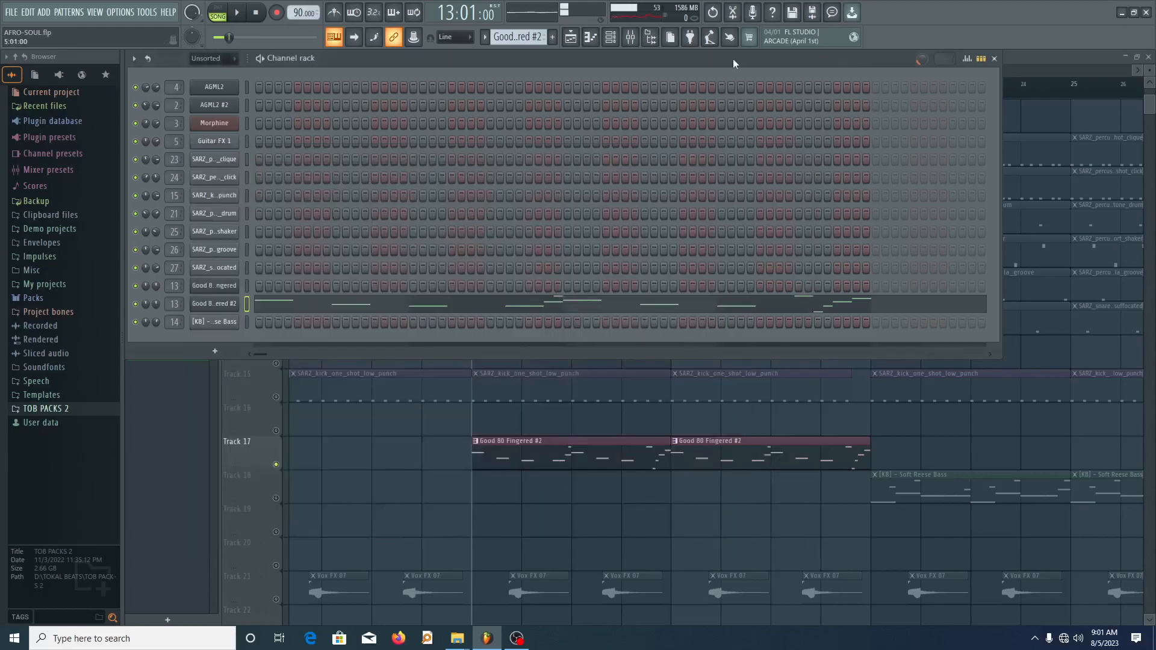
- Examine the Fruity parametric EQ 2 curve on the Good 80 Fingered mixer insert and briefly play from bar 13
click(641, 36)
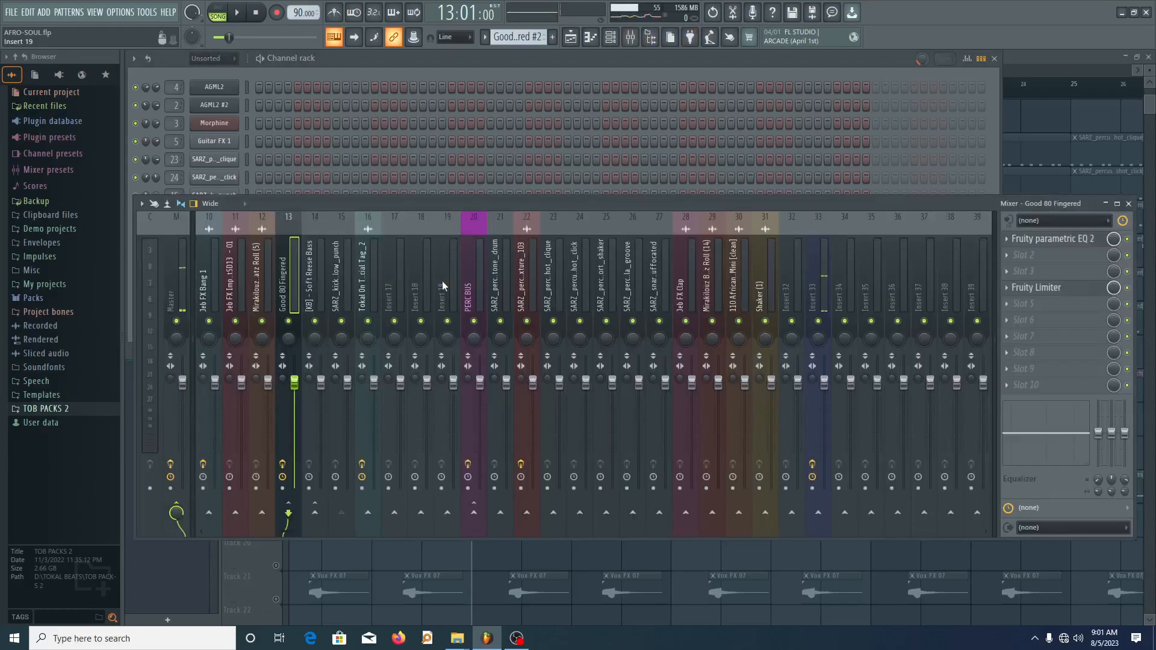
click(1038, 239)
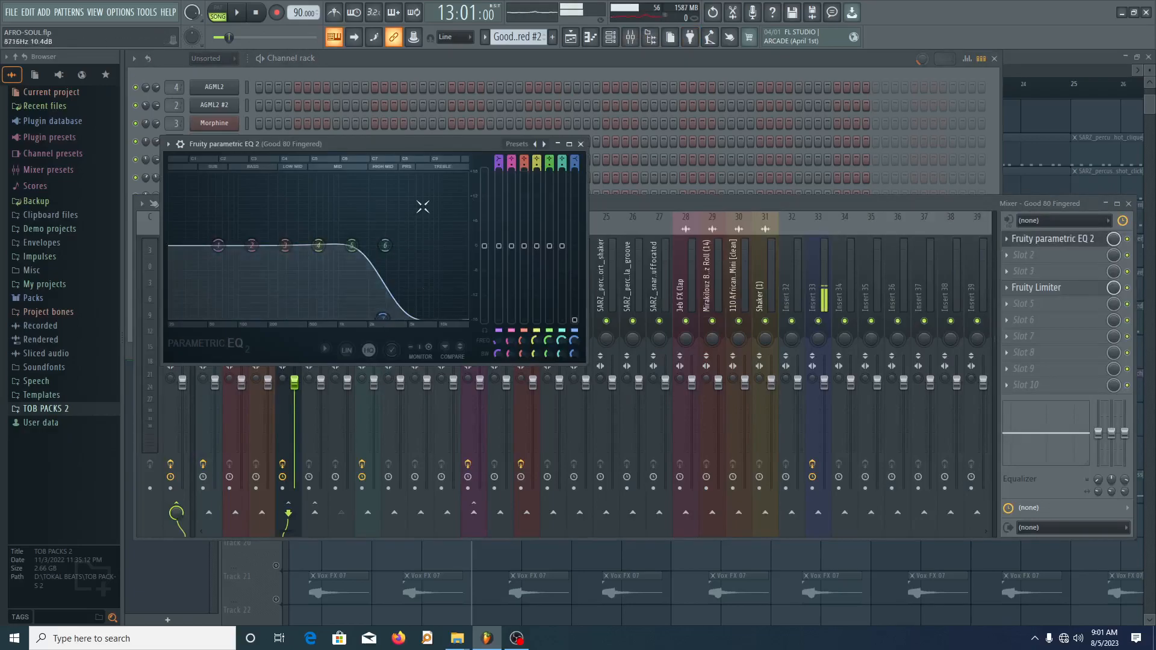
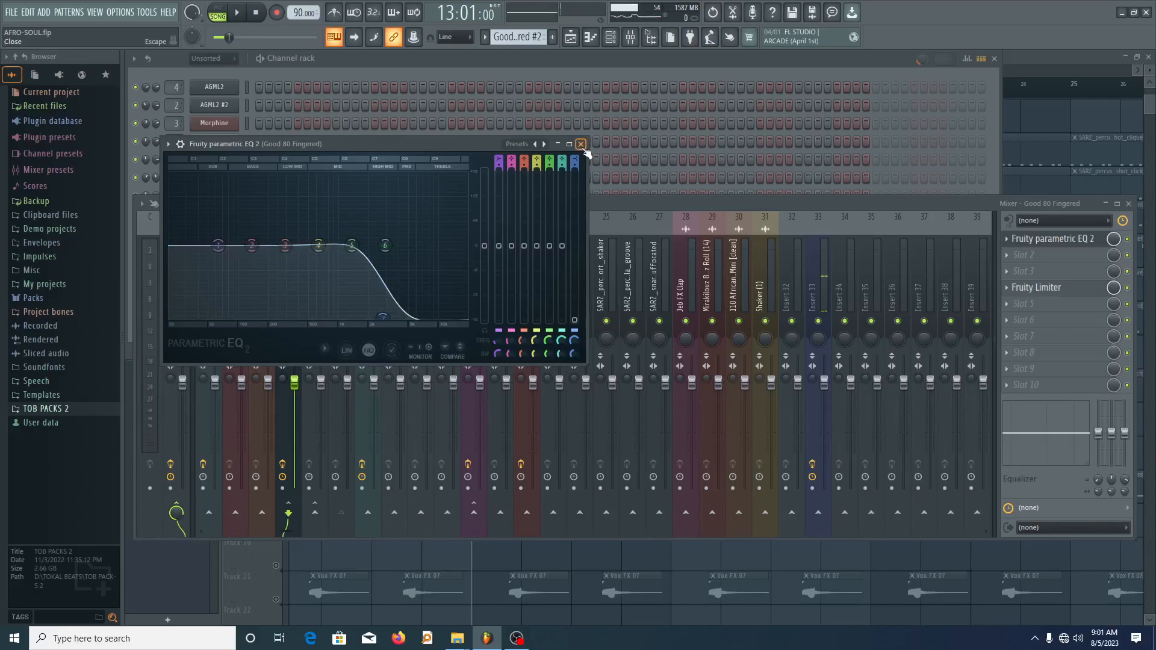
click(581, 144)
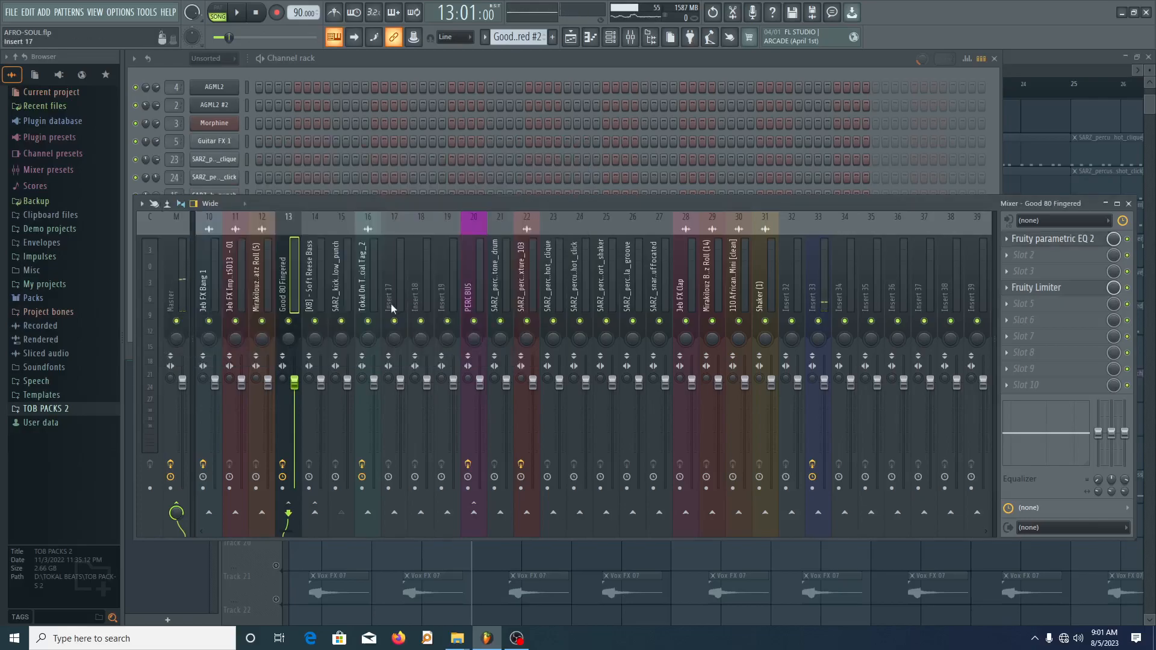
key(space)
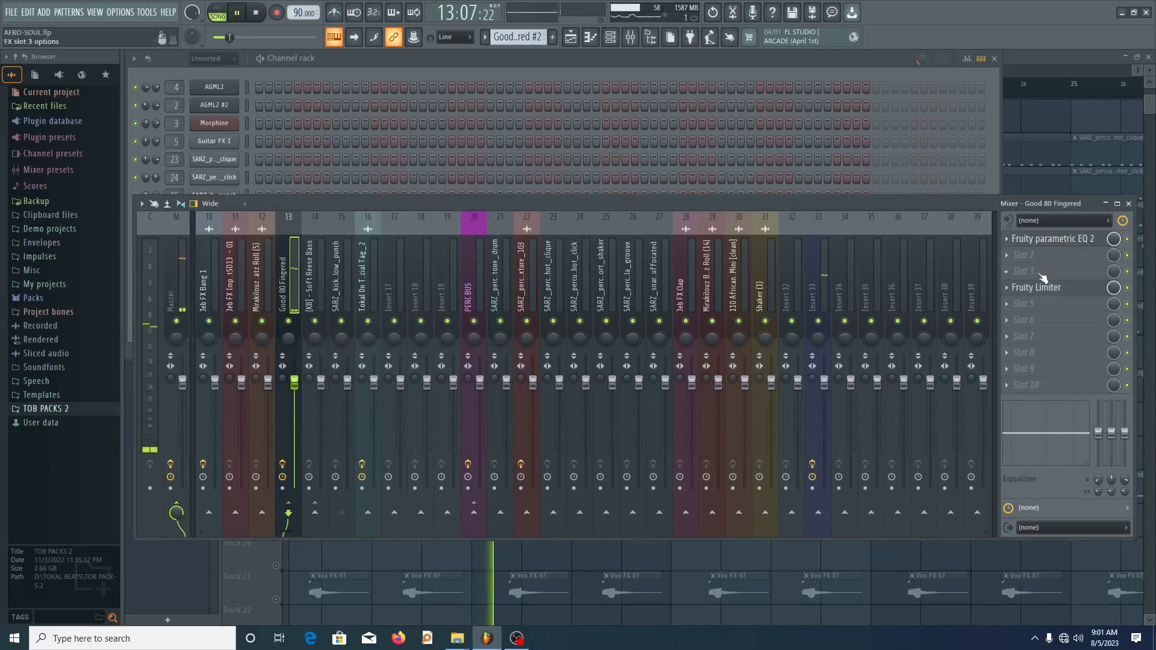
key(space)
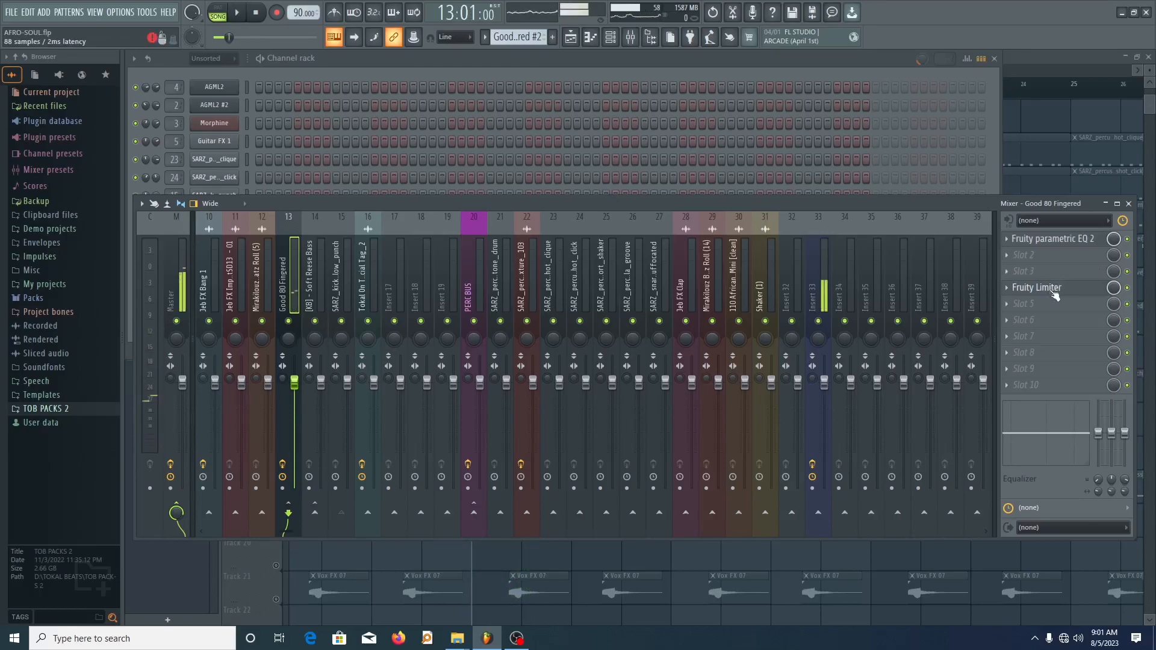
- Select the SARZ_kick_one_shot_low_punch mixer insert and show the sidechain routing options for its send to Good 80 Fingered
click(338, 286)
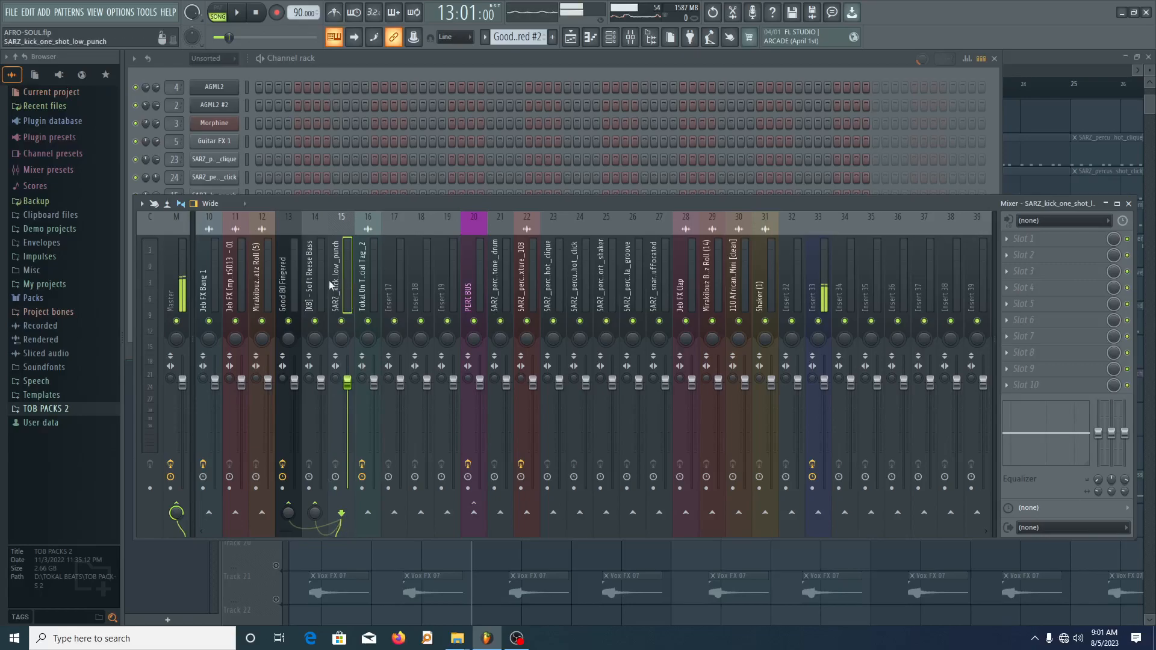
click(389, 286)
click(293, 281)
click(339, 289)
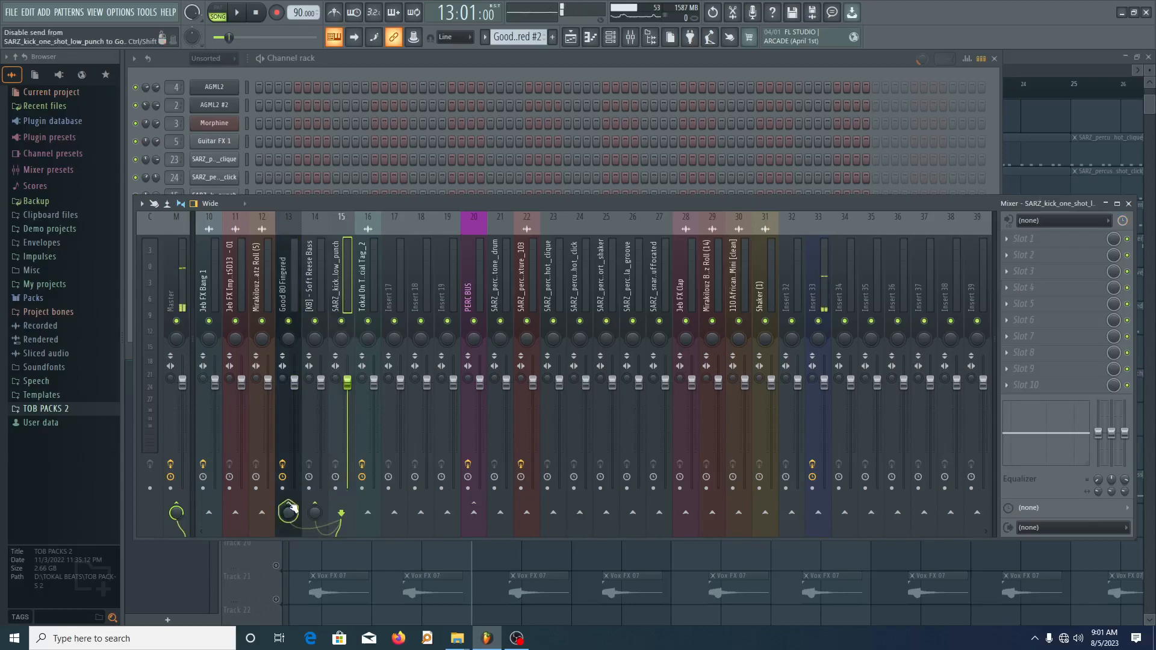
click(362, 295)
click(346, 290)
right_click(293, 509)
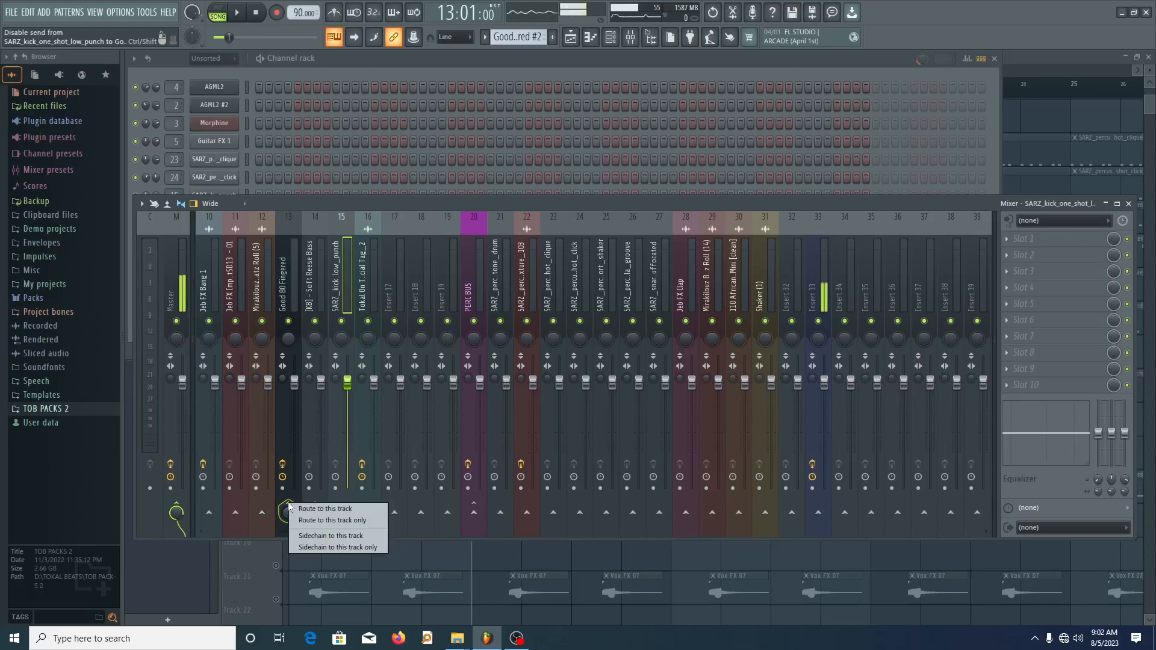
click(314, 540)
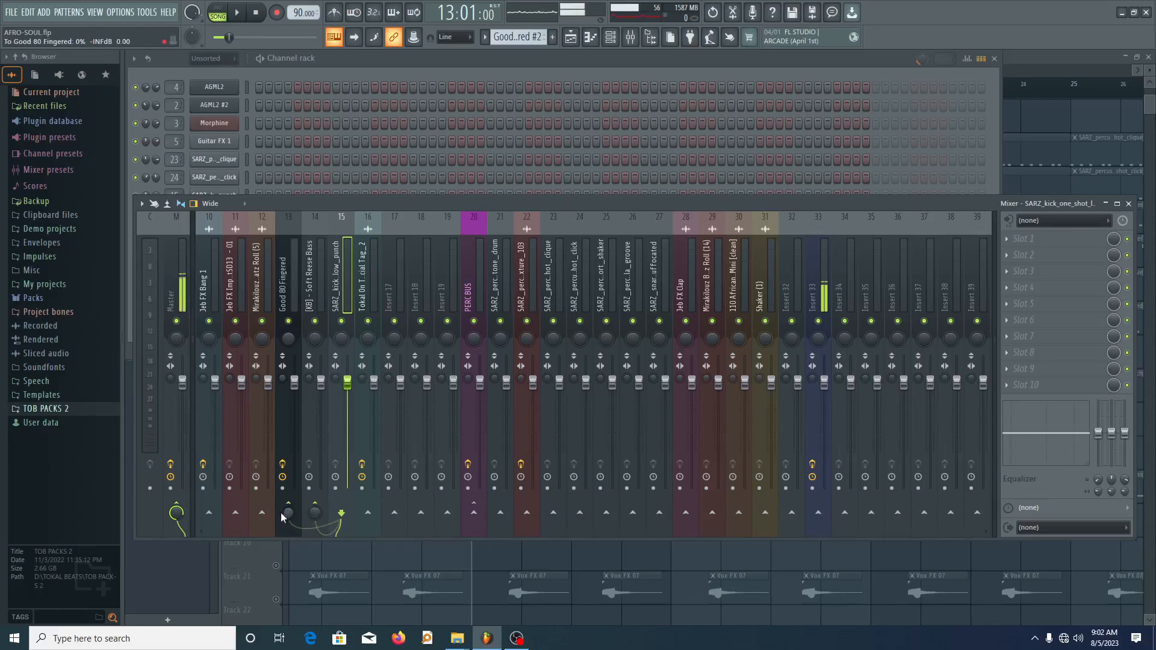
- Examine the compressor settings and sidechain source in the Fruity Limiter on Good 80 Fingered, and close the plugin
click(289, 283)
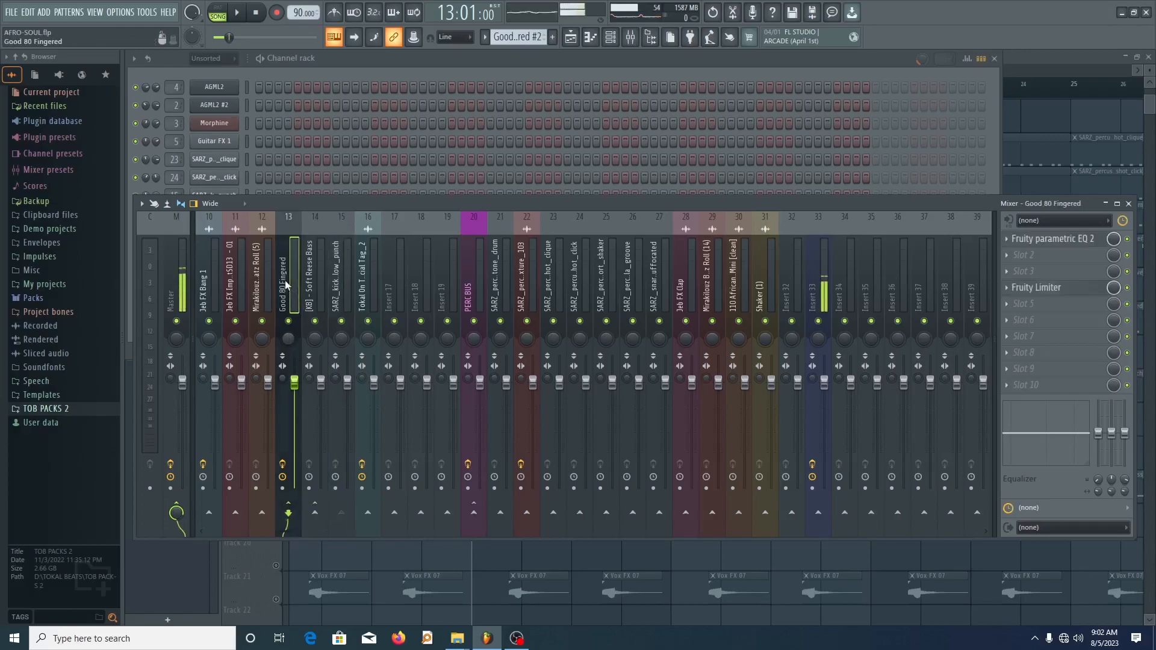
click(1035, 288)
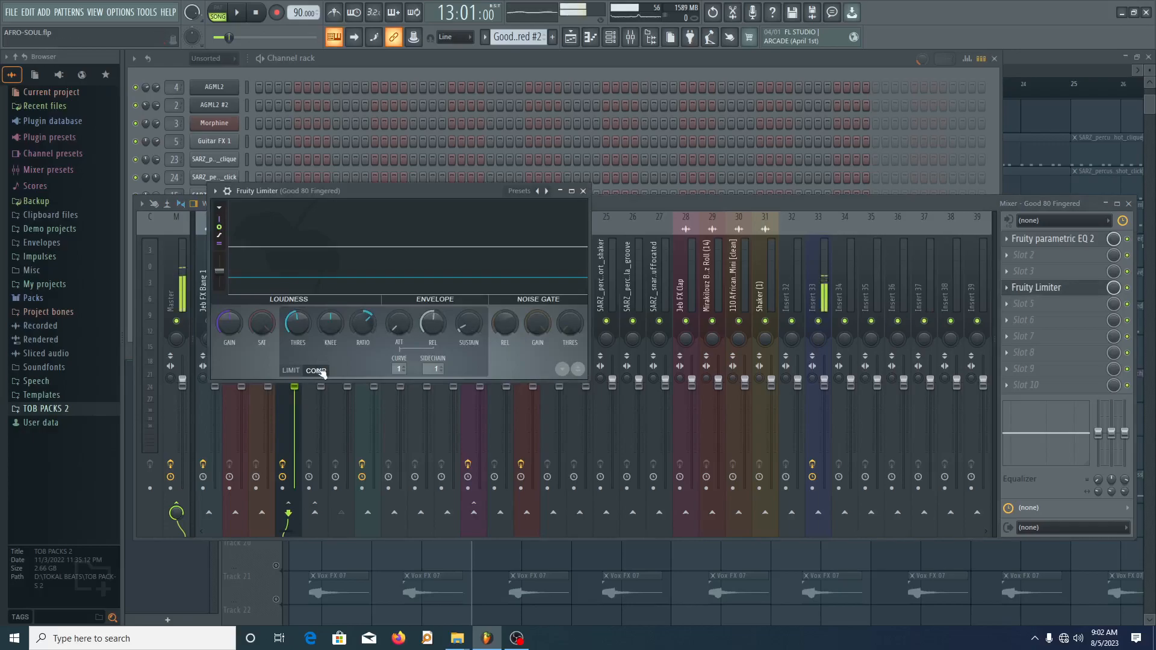
click(432, 368)
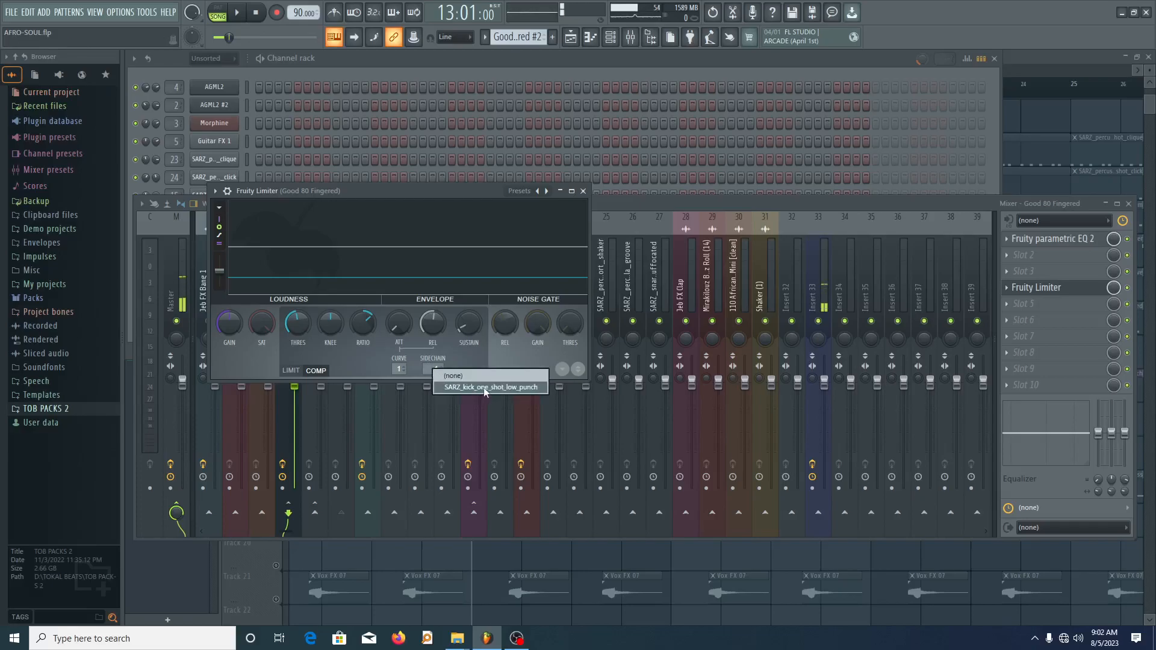
click(473, 356)
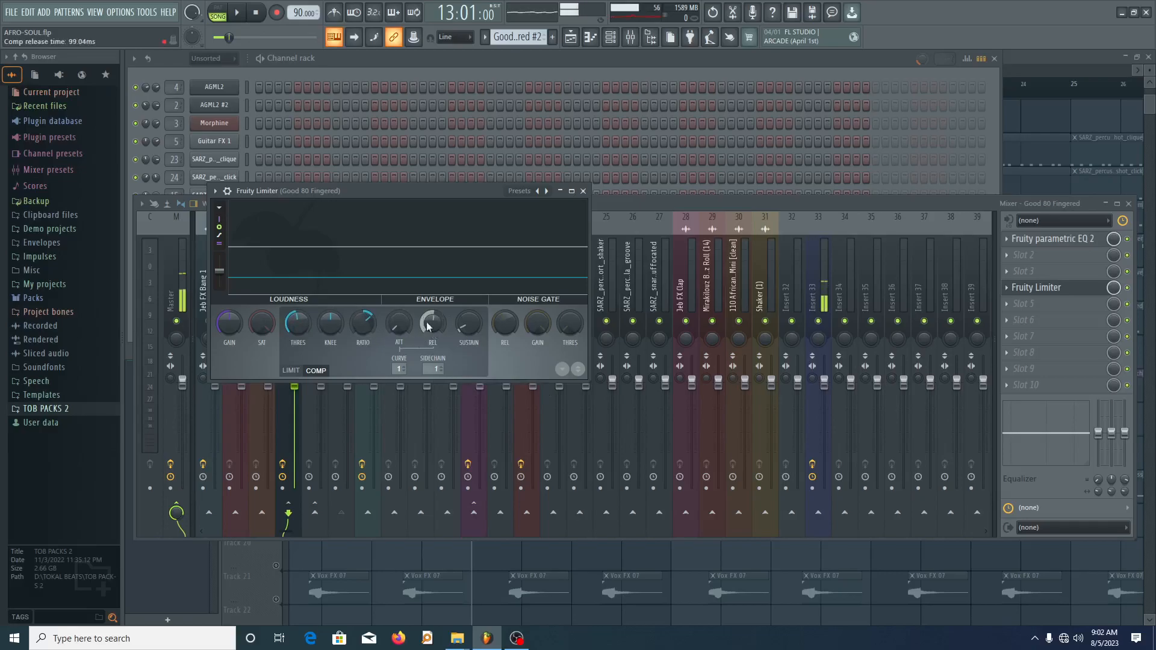
drag(410, 188, 430, 166)
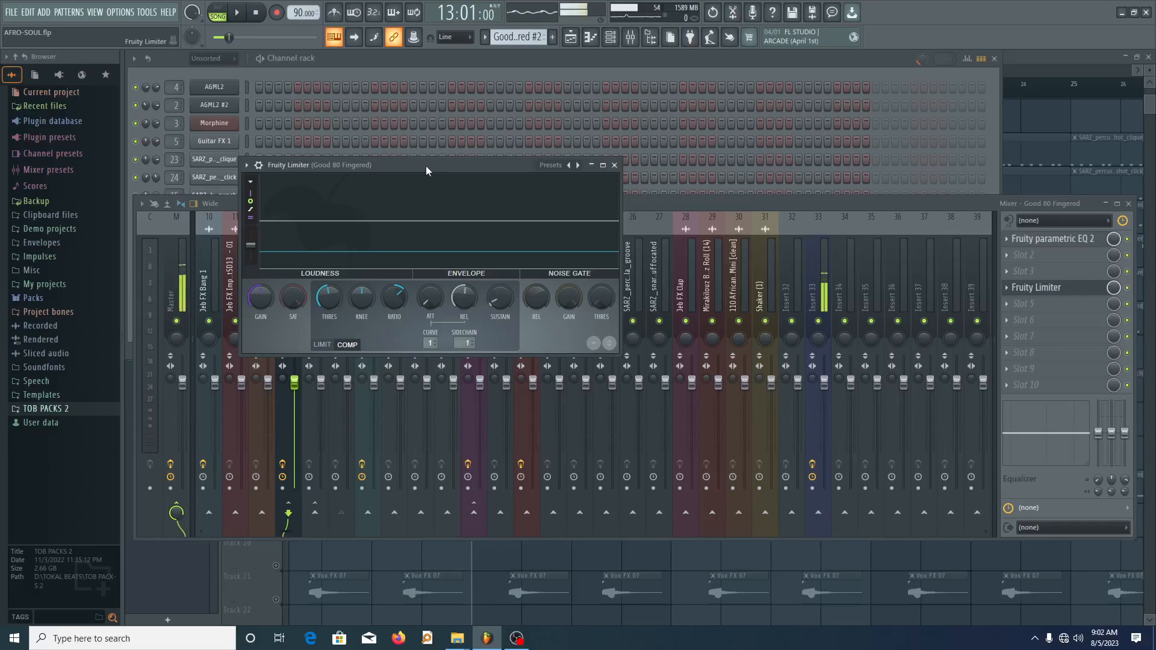
click(614, 165)
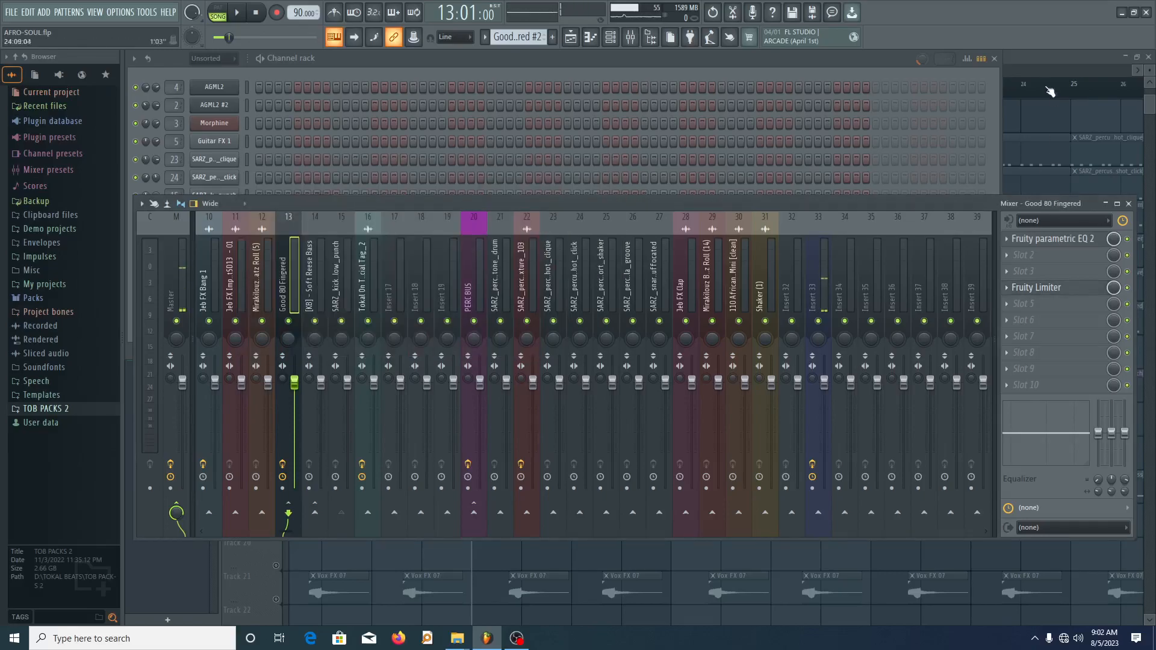
- Return to the playlist, turn on Track 15's kick beside the soloed bass, and play from bar 13
click(995, 59)
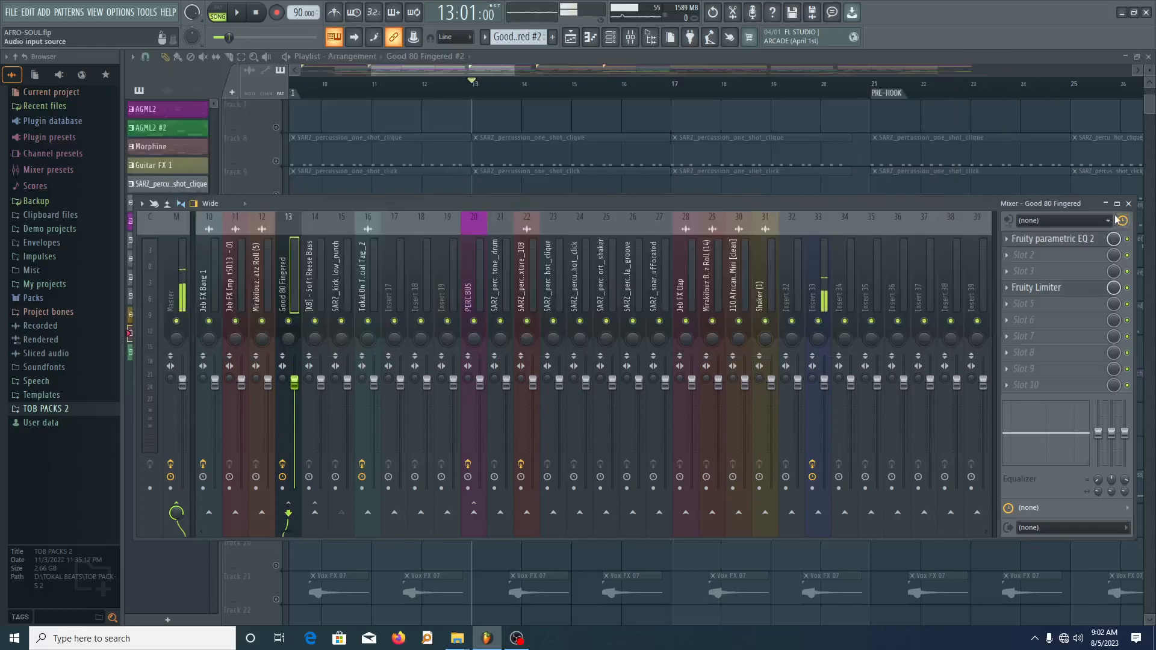
click(1128, 204)
scroll(558, 446, down, 4)
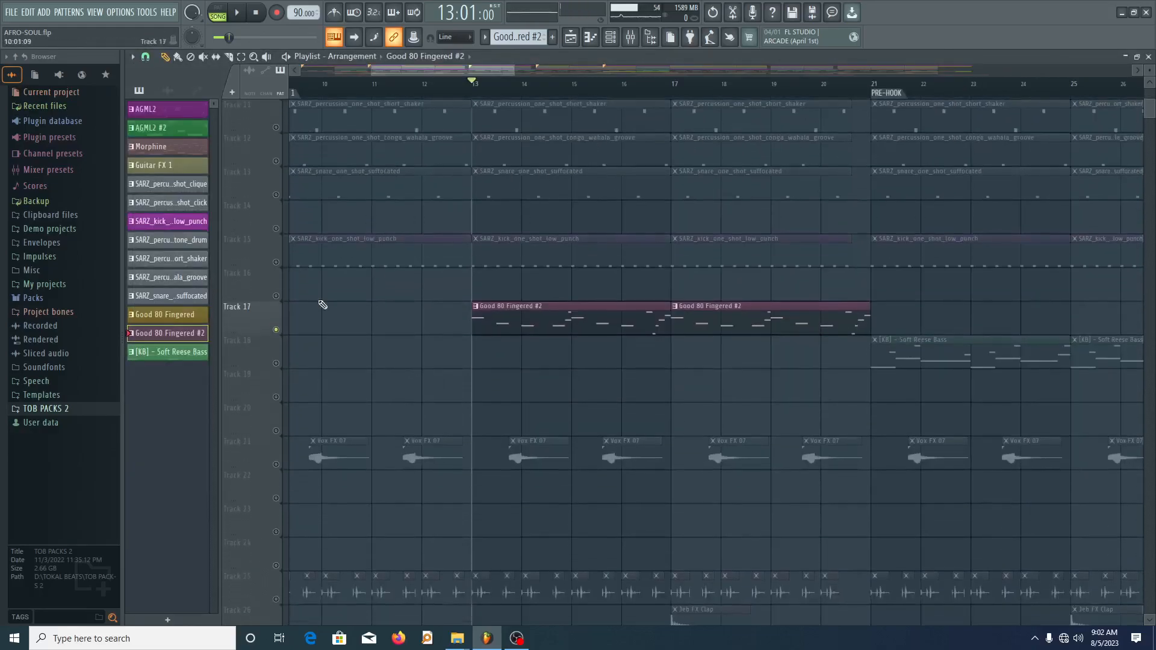
click(276, 262)
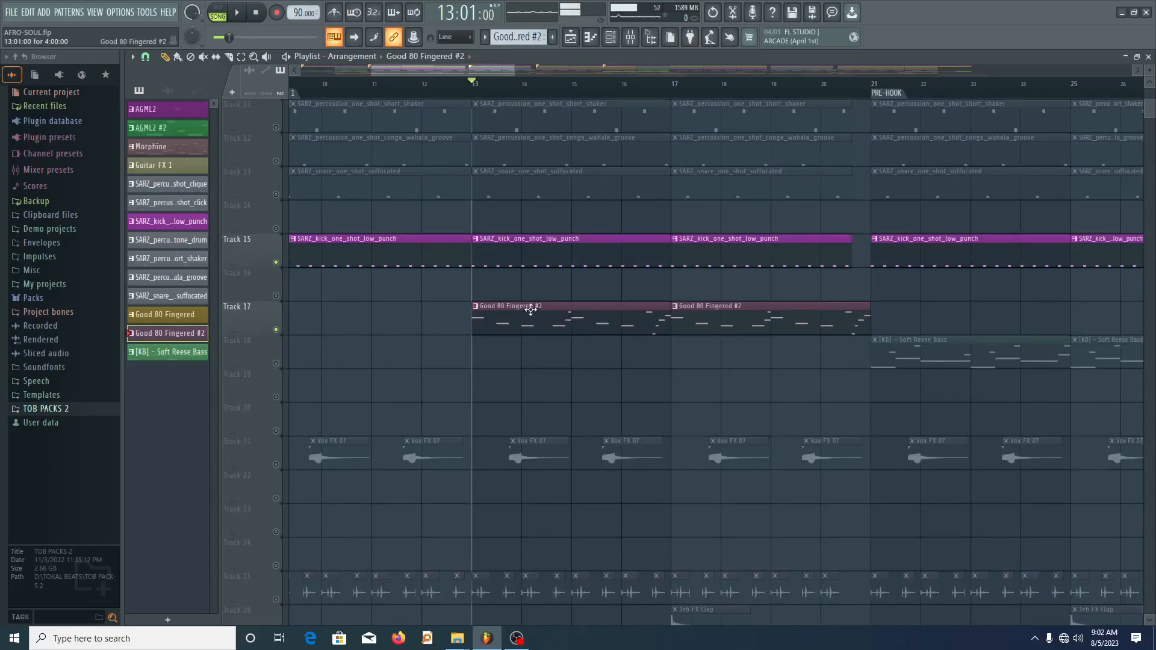
key(space)
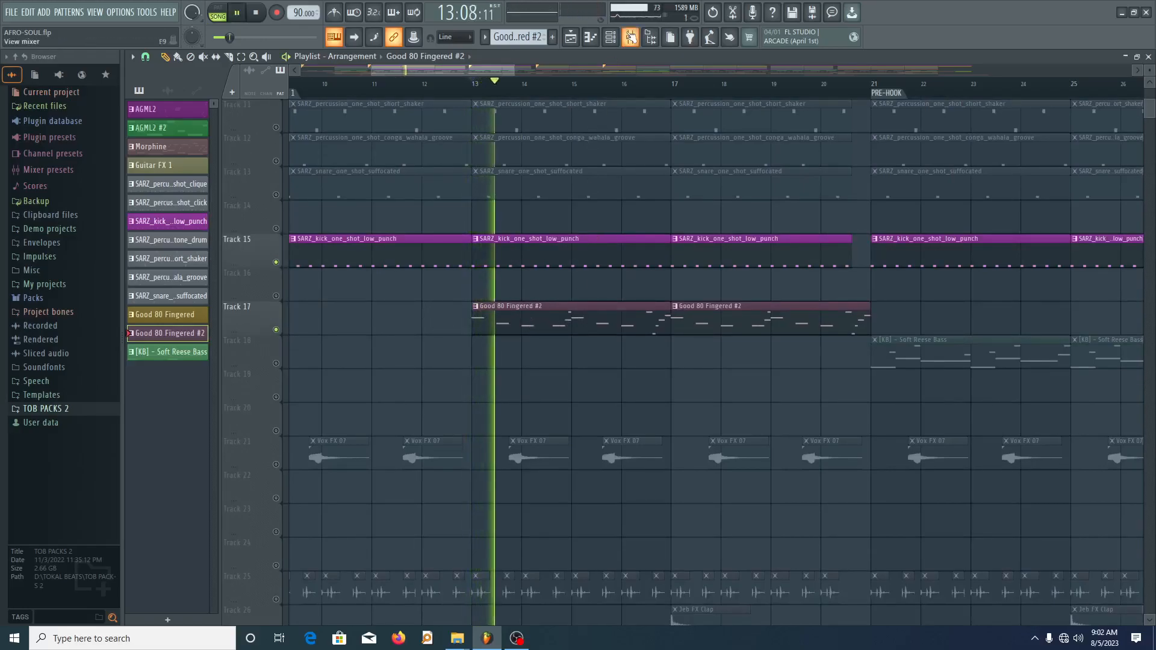
- Watch the Fruity Limiter on Good 80 Fingered during playback, stop the song, and return to the playlist
click(631, 37)
click(1038, 287)
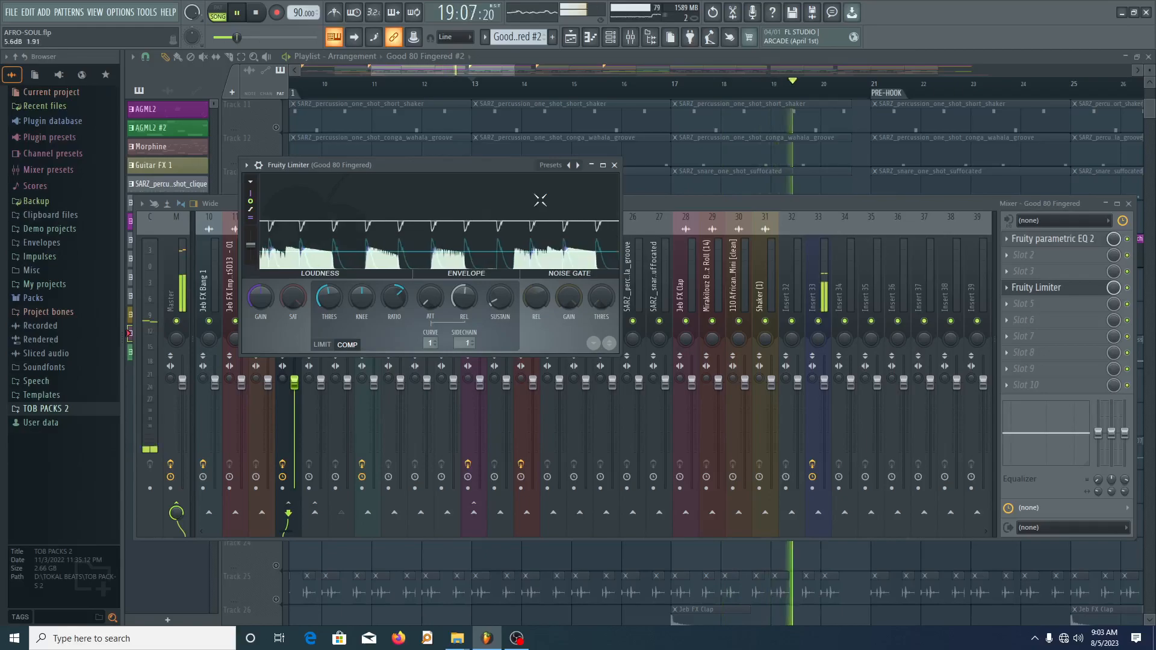
key(space)
click(614, 165)
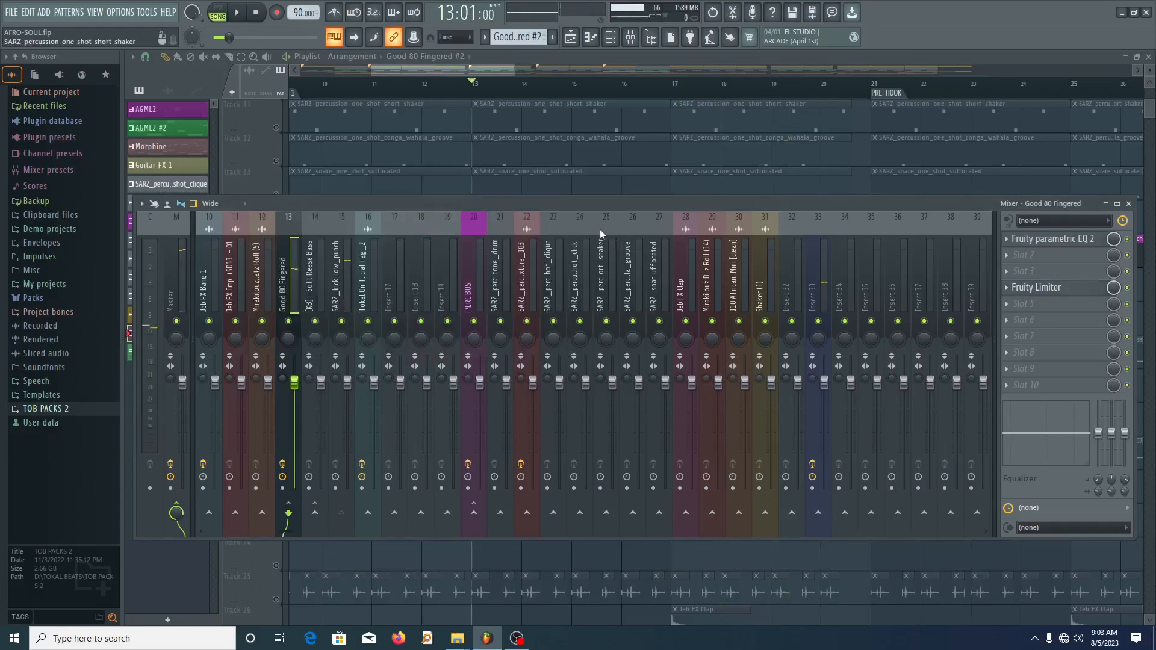
click(1128, 204)
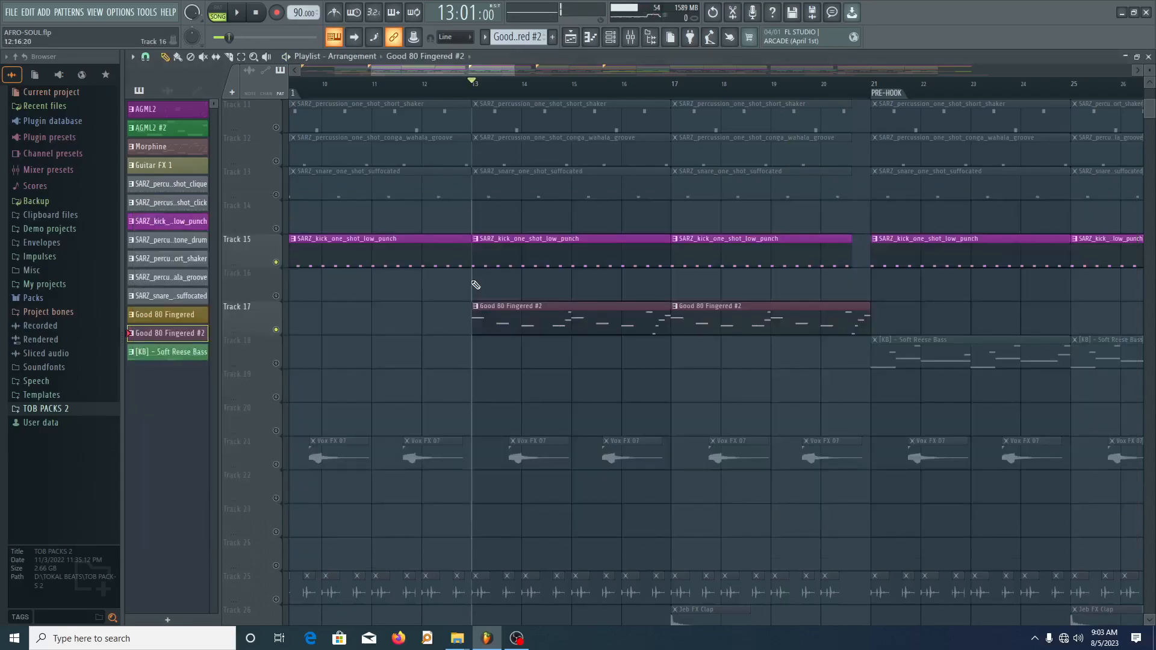
- Turn on the percussion and snare on Tracks 8 to 13 beside the kick and bass, and play from bar 13
scroll(514, 376, down, 1)
scroll(513, 373, up, 9)
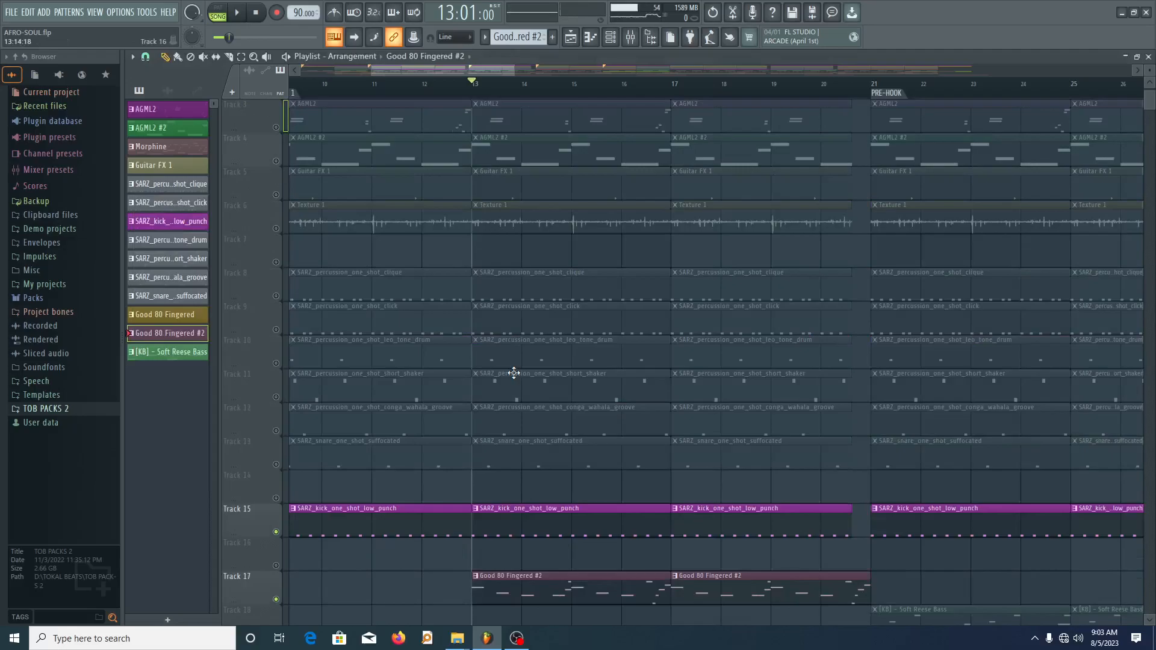
click(275, 295)
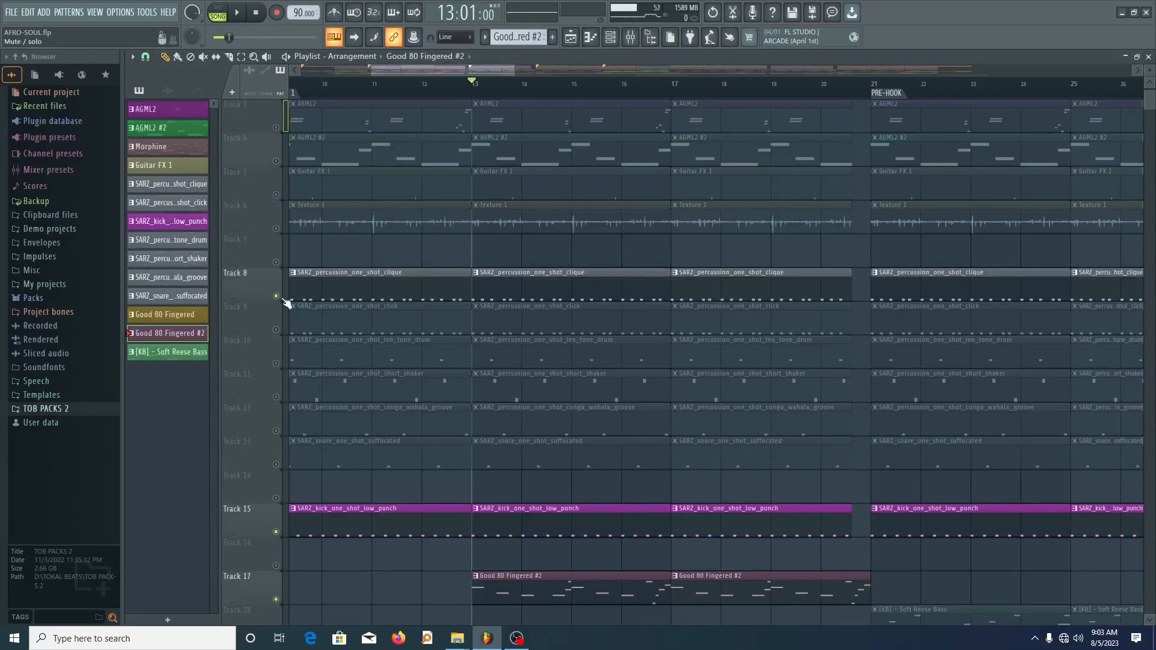
click(276, 330)
drag(276, 363, 276, 431)
click(276, 464)
key(space)
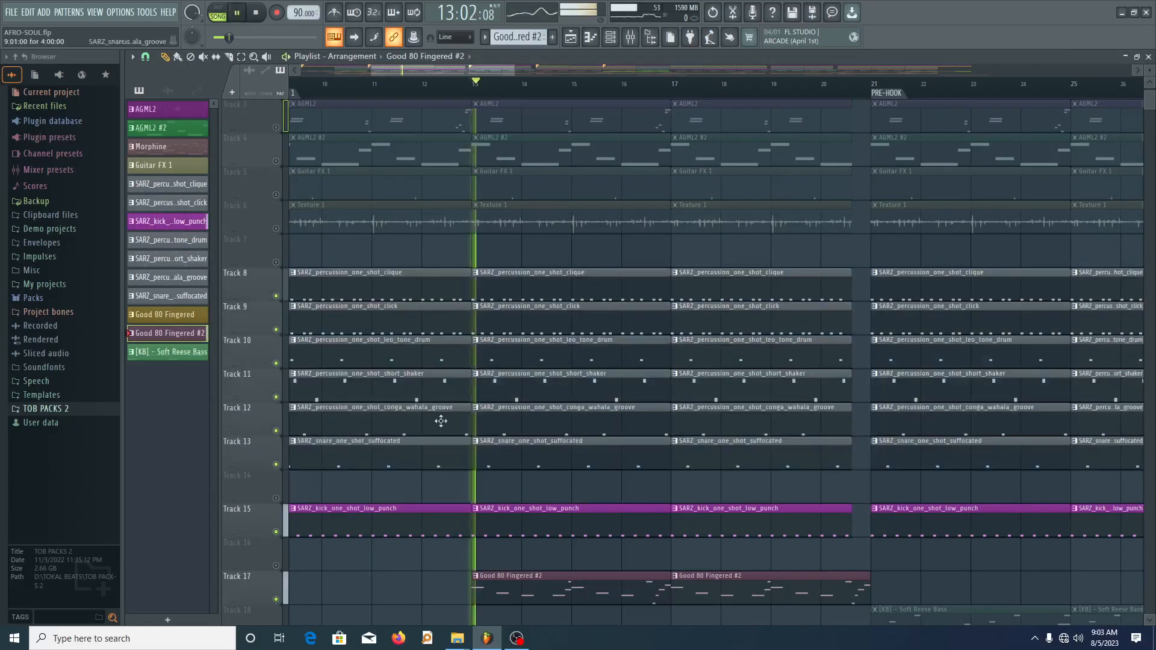
- Turn on Track 25 and the shaker loops on Tracks 31 and 32 during playback, listen to the groove, and stop the song
scroll(440, 421, down, 11)
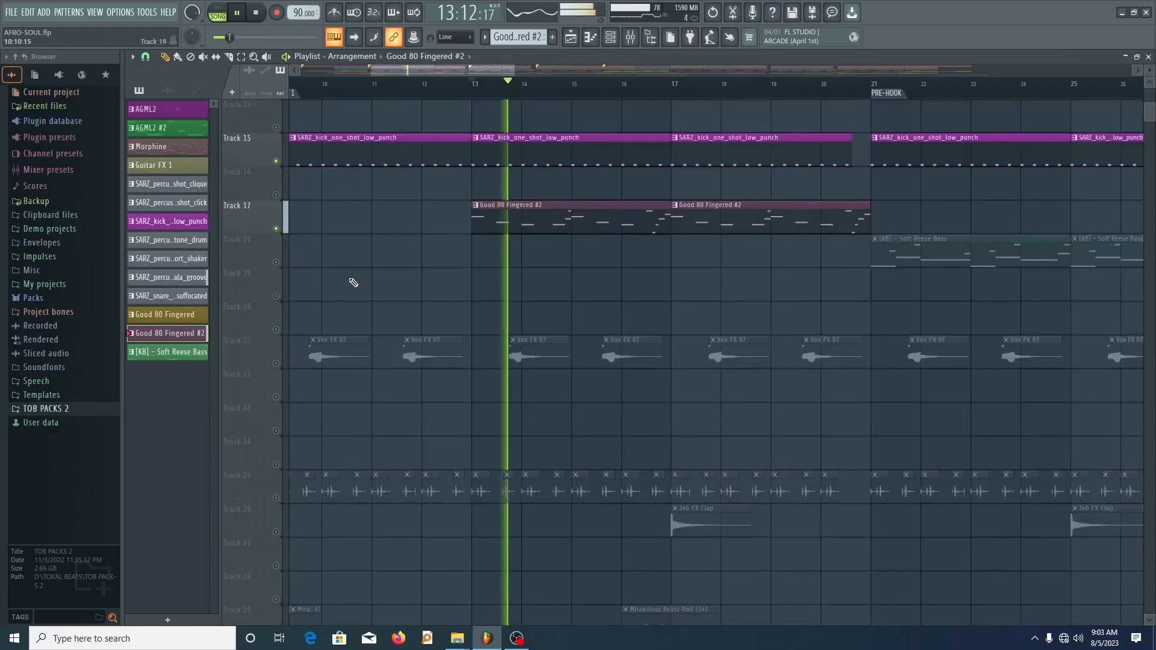
click(276, 498)
scroll(278, 487, down, 7)
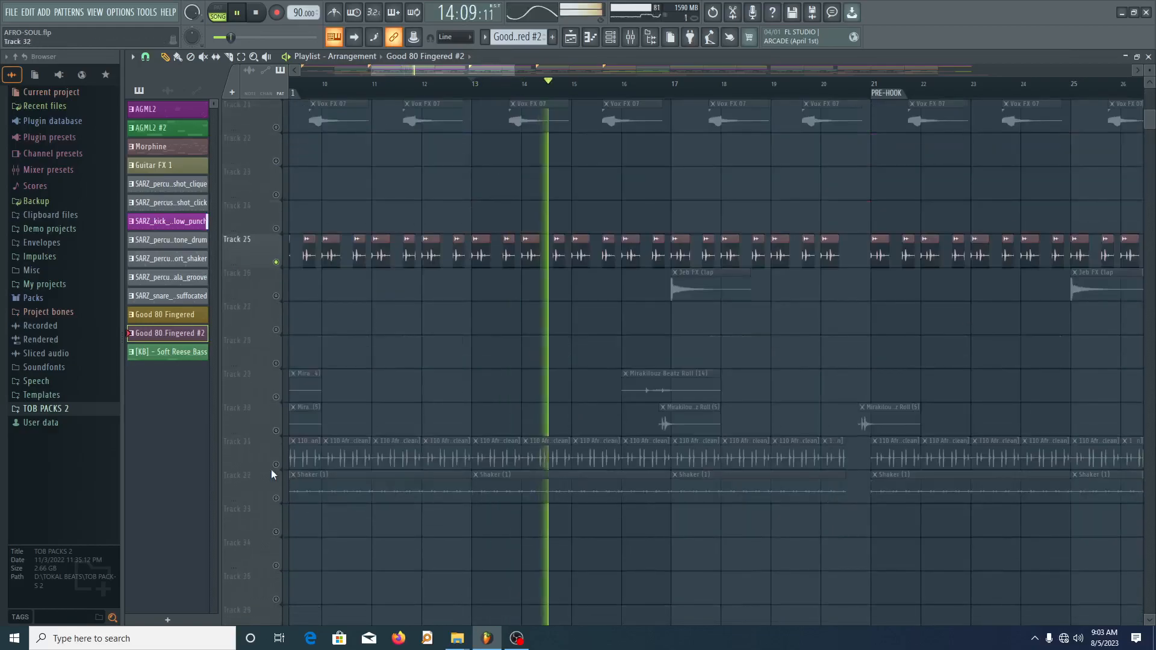
drag(275, 498, 277, 464)
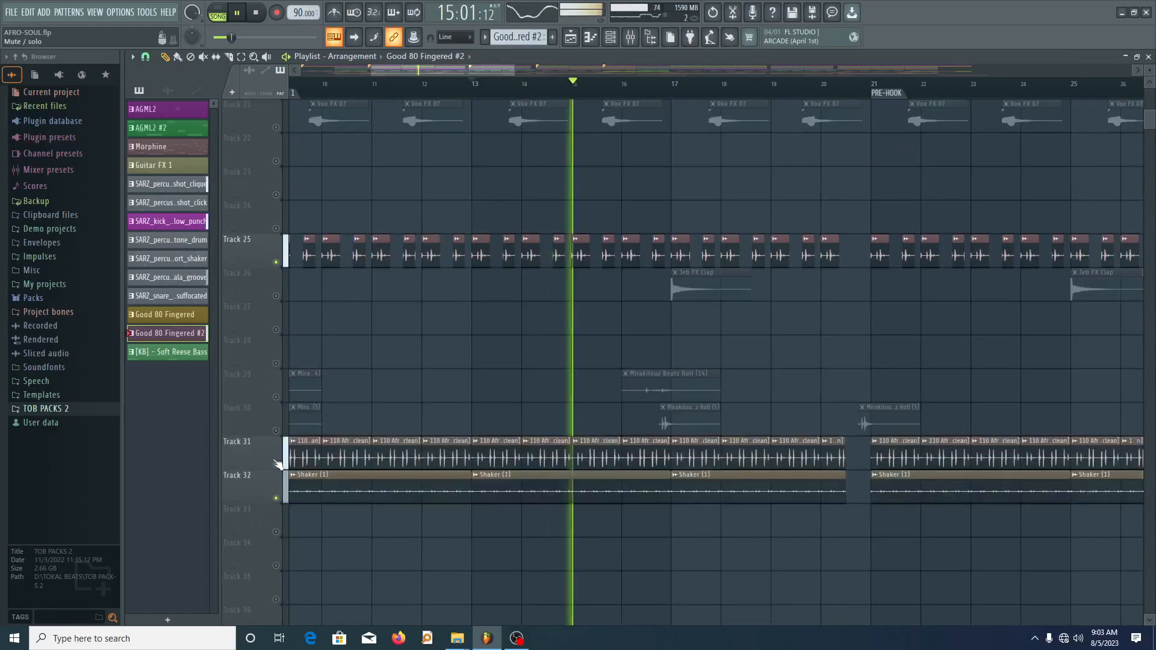
scroll(578, 373, down, 4)
scroll(612, 362, up, 8)
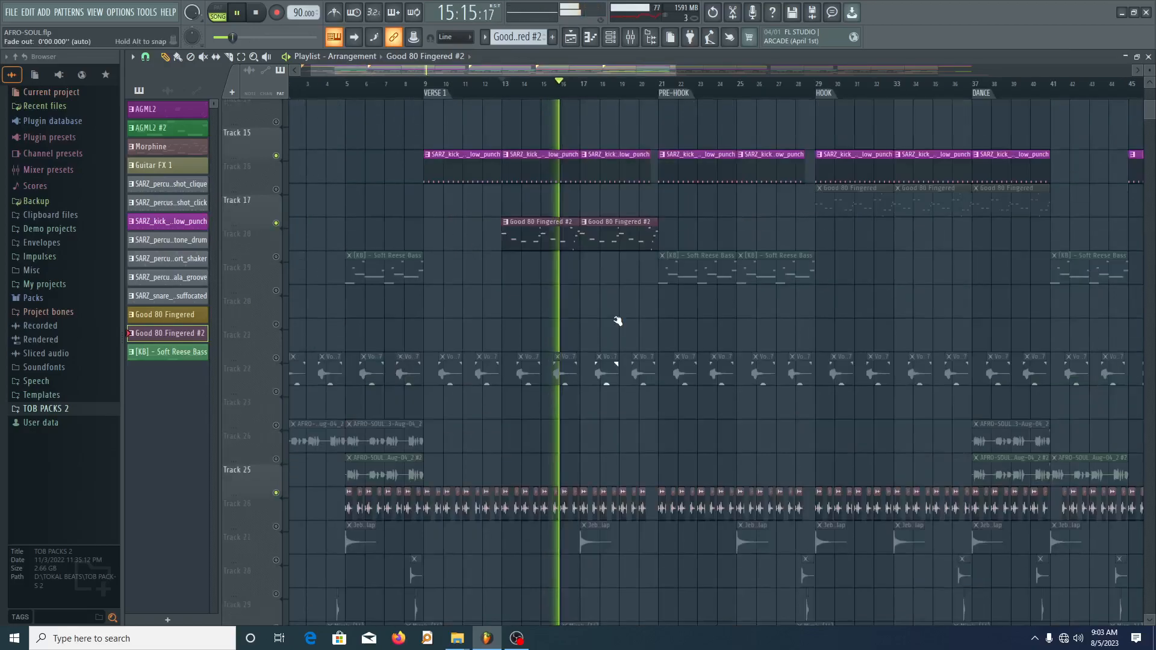
scroll(626, 322, up, 4)
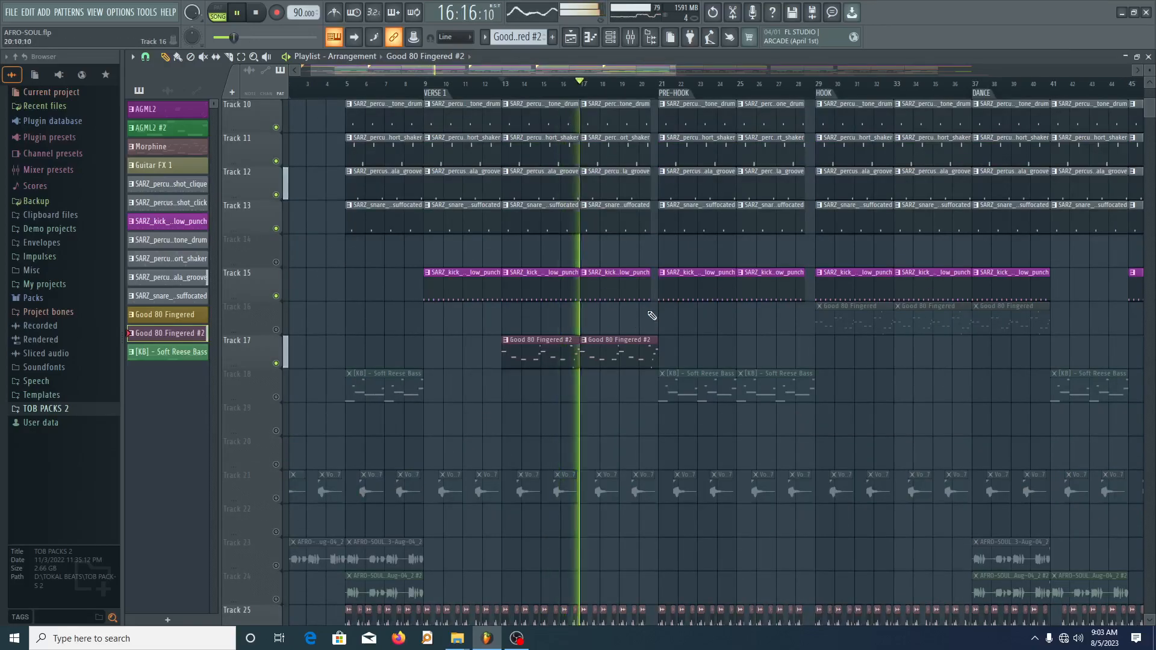
key(space)
- Solo the drum roll on Track 29, turn on Tracks 28, 30 and 31 beside it, and play from bar 4
scroll(521, 397, down, 2)
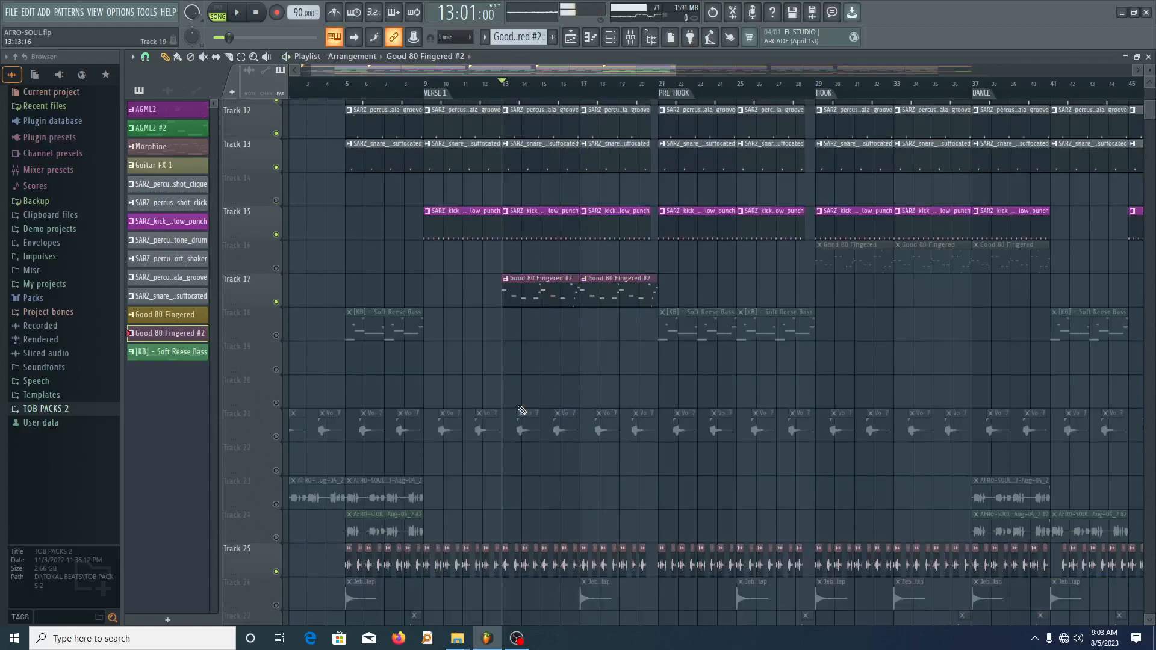
scroll(522, 409, down, 9)
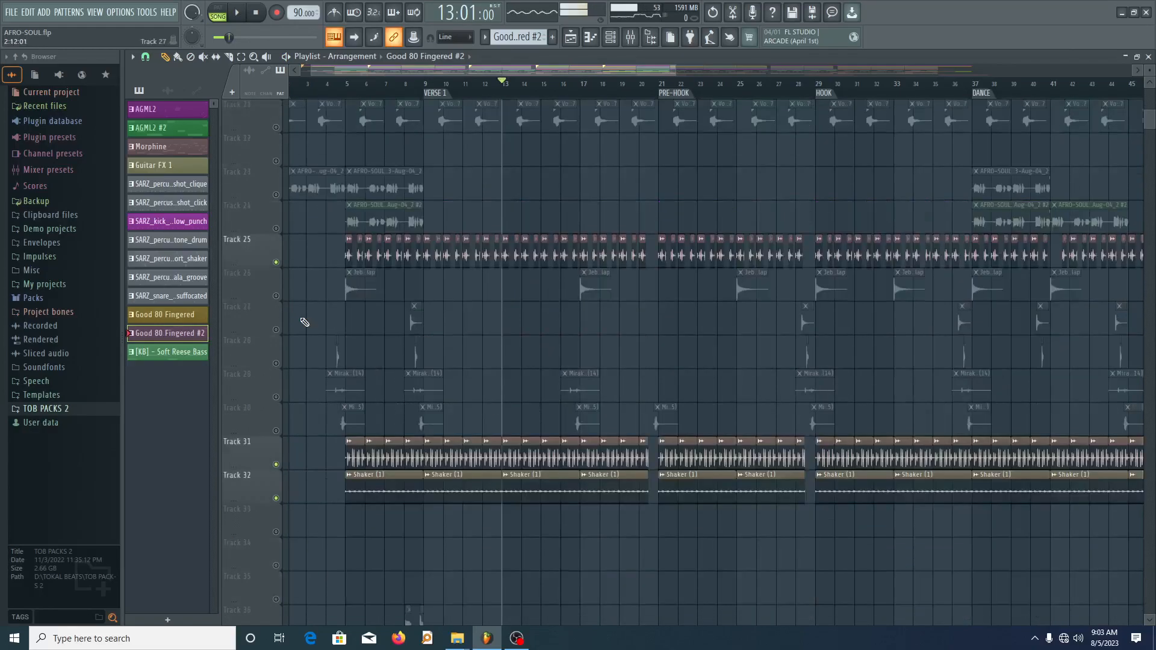
ctrl+scroll(304, 322, up, 5)
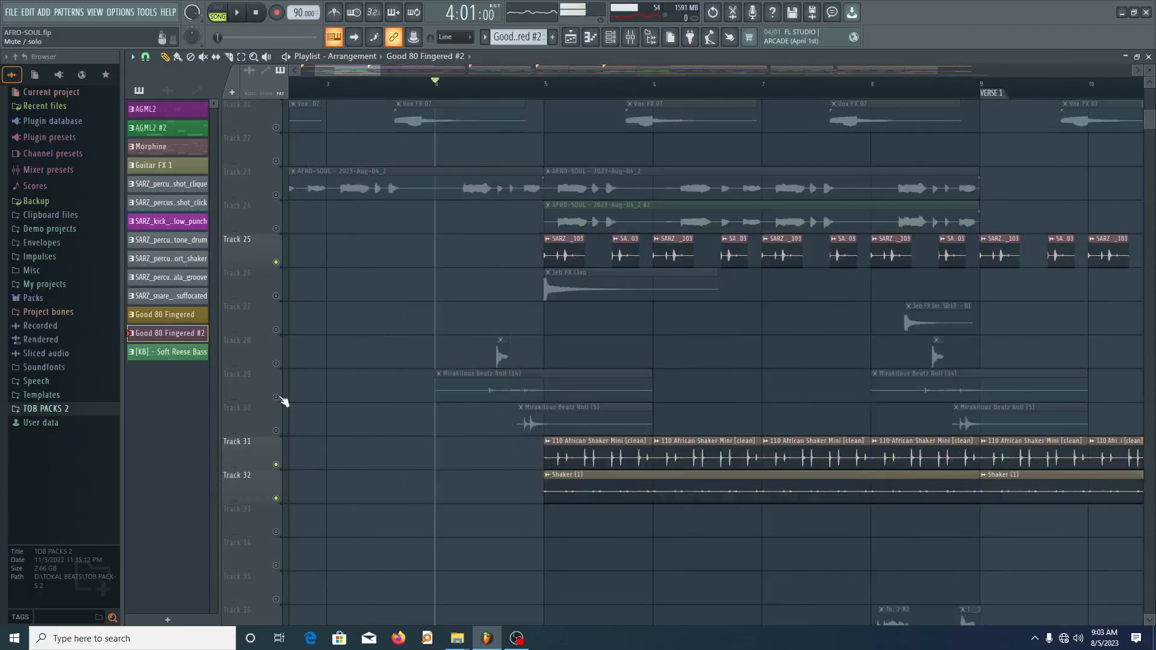
right_click(276, 398)
click(276, 363)
click(277, 431)
click(276, 464)
key(space)
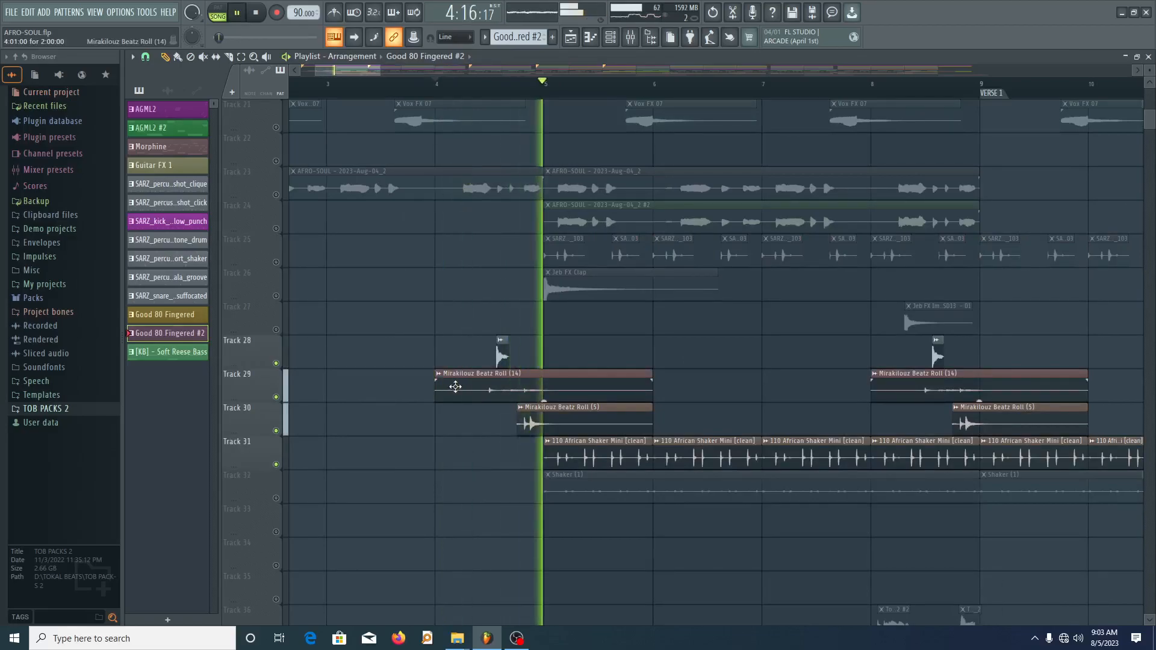
- Restart playback from bar 4, turn off the shaker on Track 31 to hear only the rolls, and stop the song
key(space)
key(space)
click(276, 464)
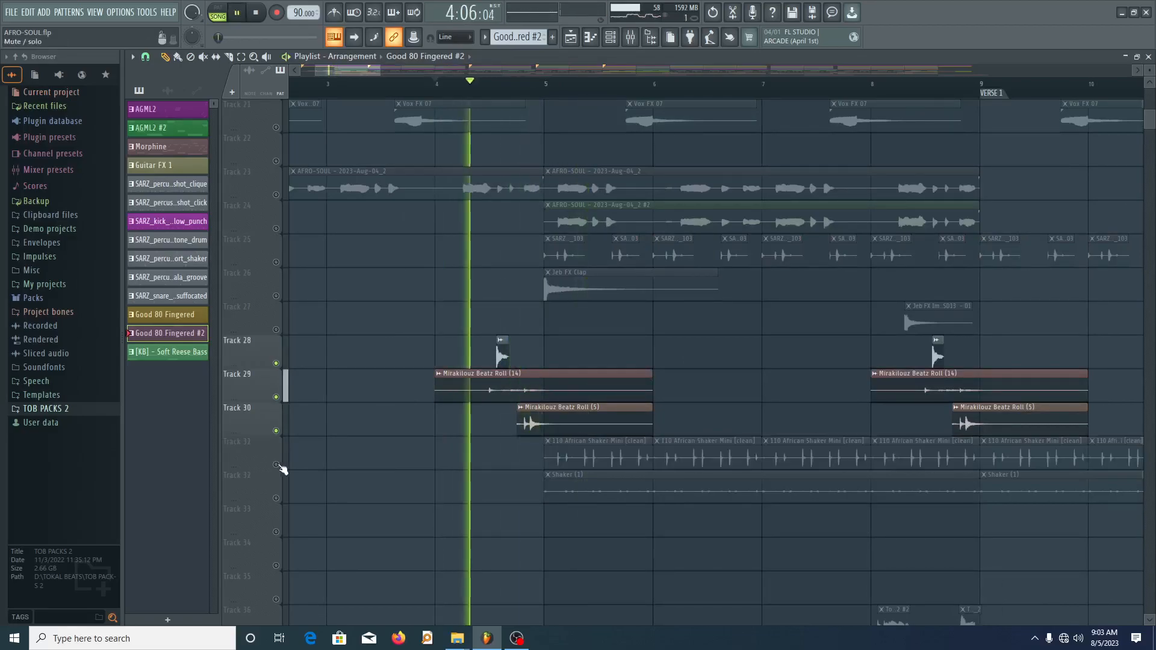
key(space)
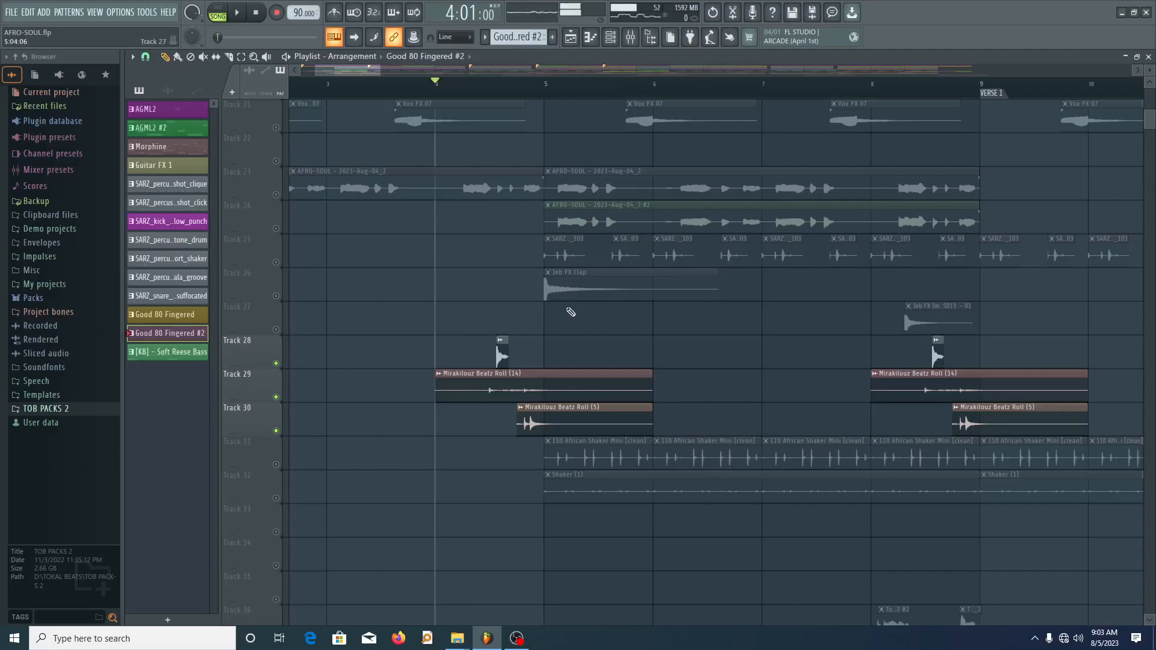
- Turn on the Jeb FX Clap on Track 26 and play it with the rolls from bar 4
scroll(833, 348, down, 3)
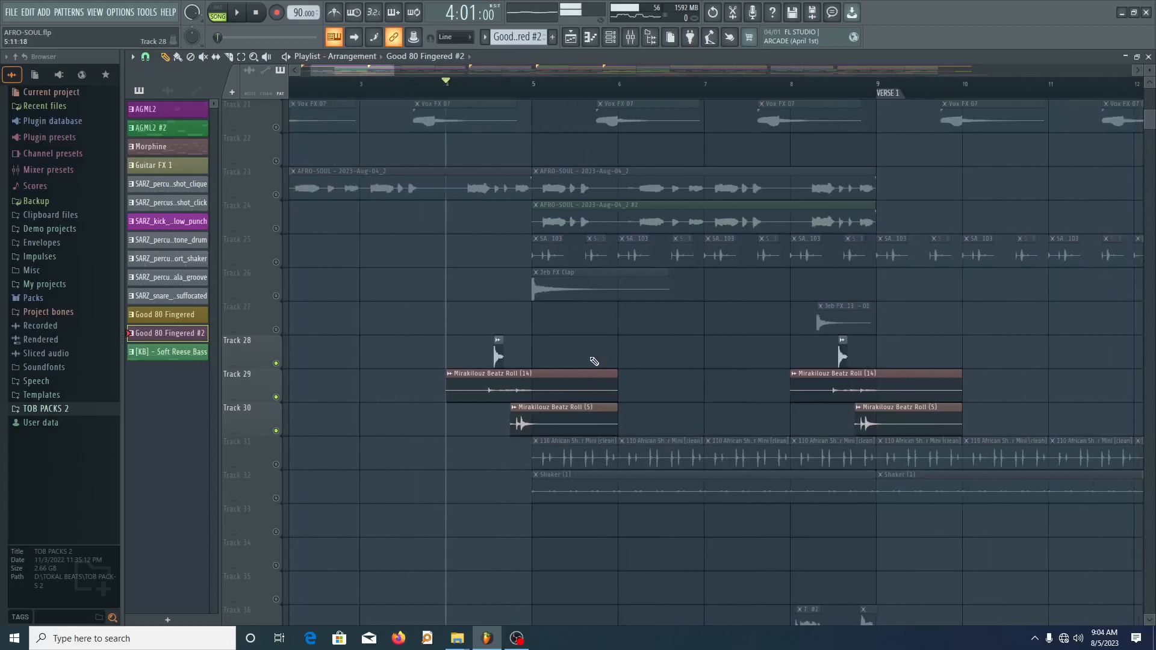
click(276, 295)
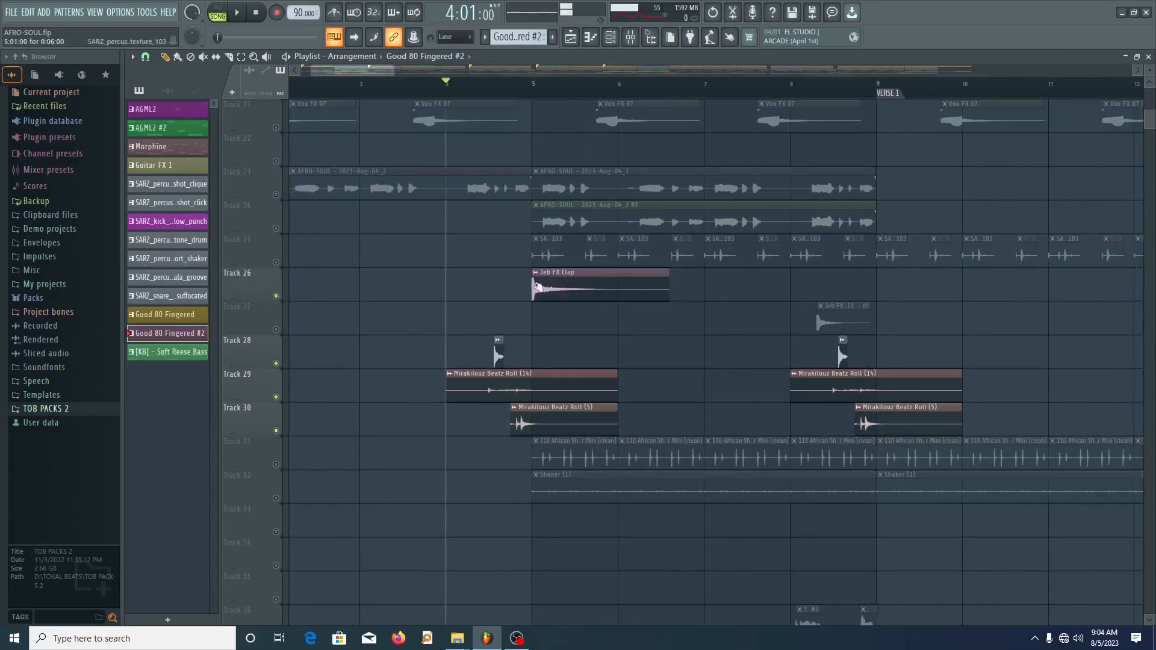
key(space)
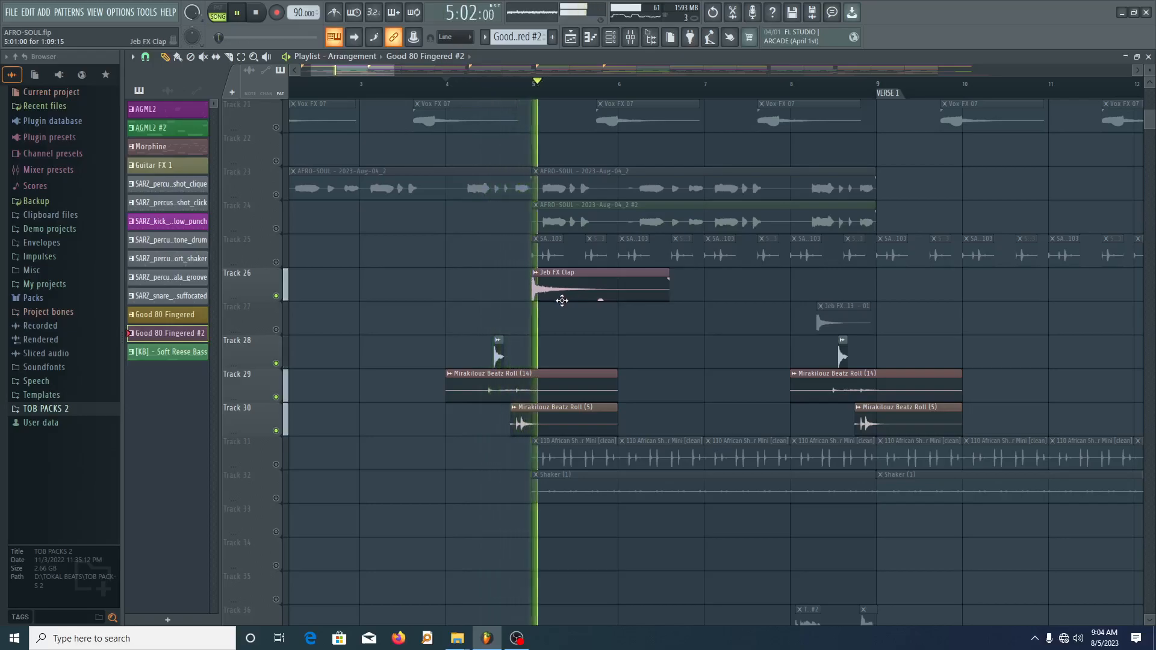
key(space)
- Turn on the DJ TwiZzy Uplifter on Track 37, play the transition into Verse 1 from bar 7, and stop the song
scroll(579, 318, up, 2)
scroll(534, 395, down, 4)
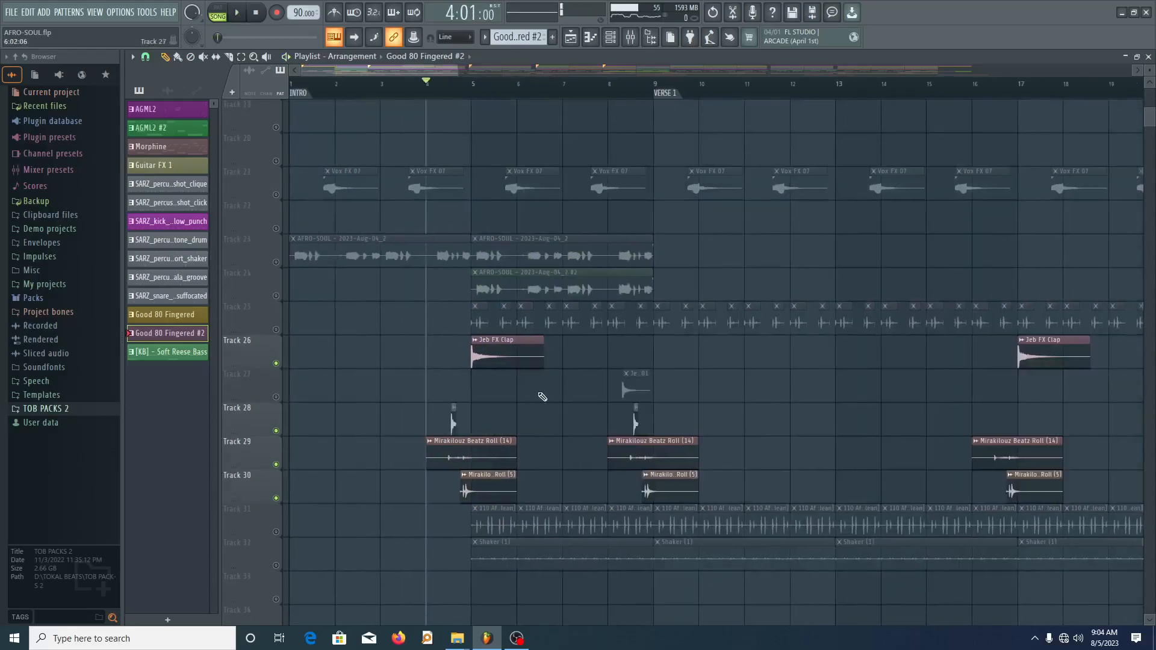
scroll(649, 443, down, 2)
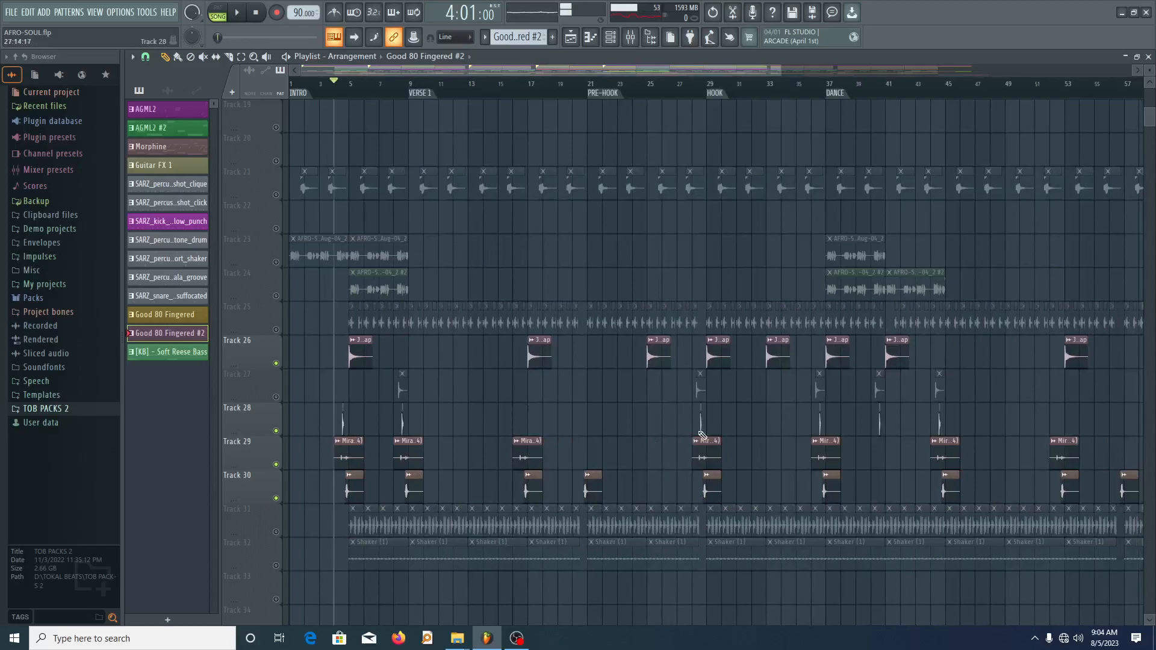
scroll(536, 421, down, 4)
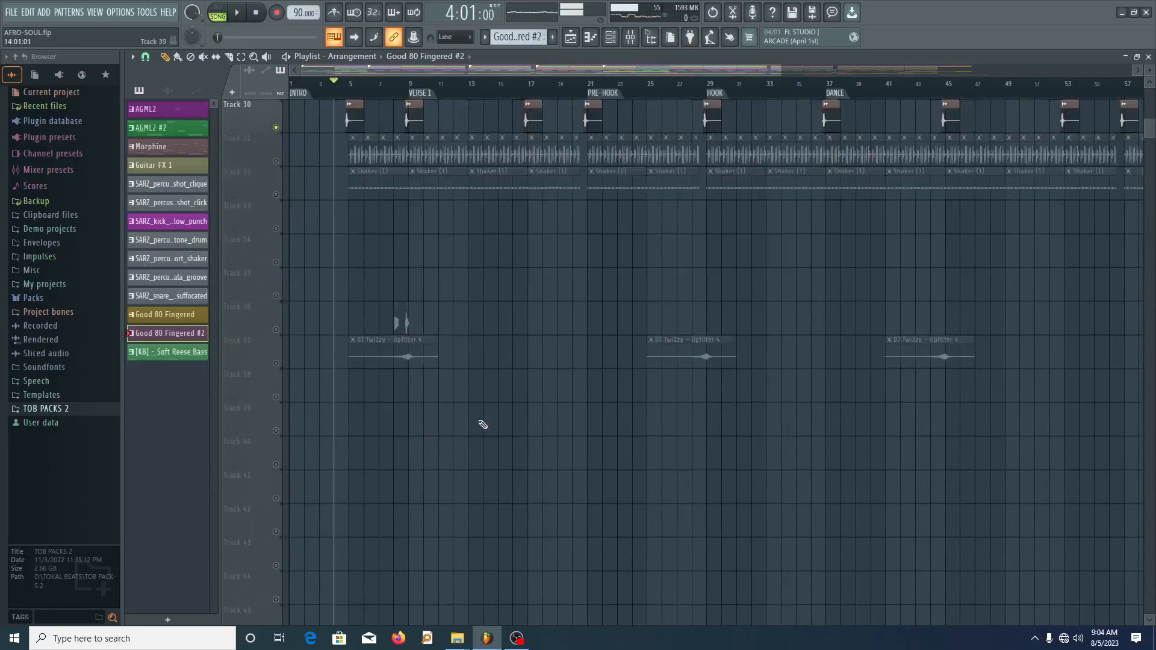
scroll(365, 427, up, 4)
scroll(366, 427, down, 4)
click(384, 84)
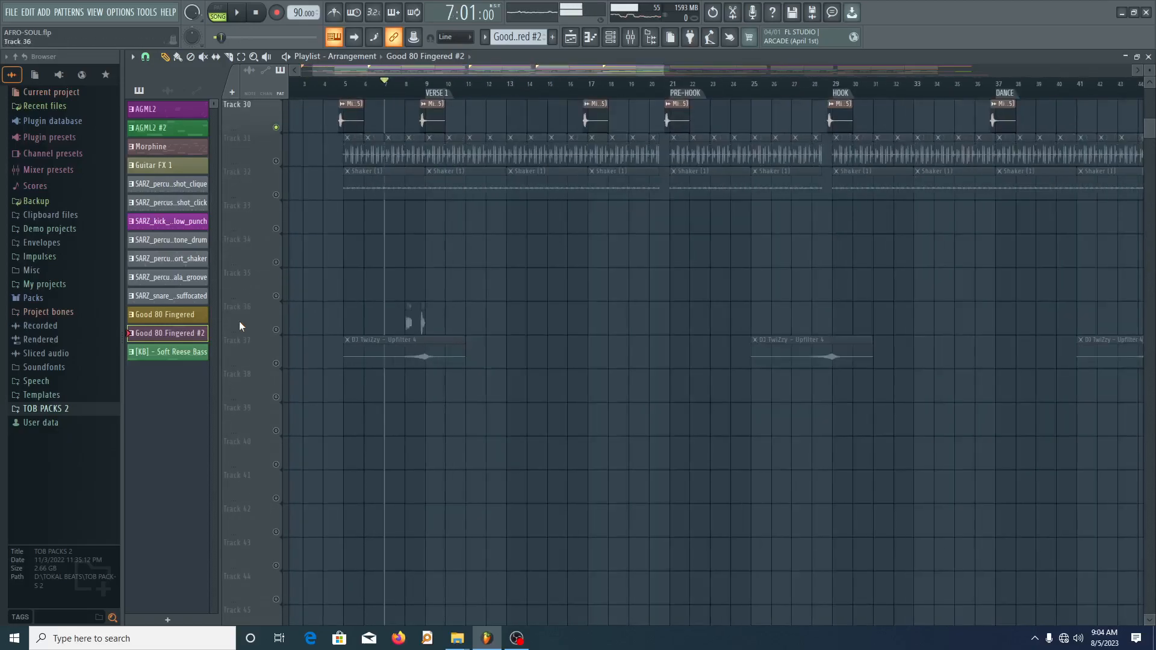
click(275, 363)
key(space)
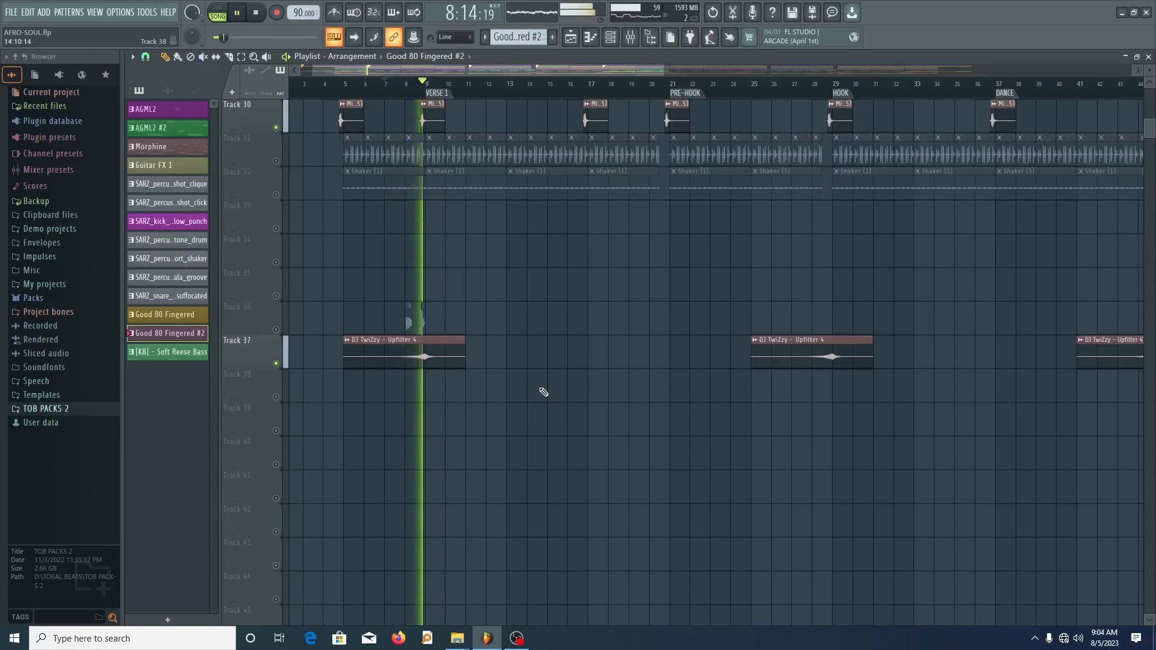
scroll(625, 388, up, 8)
key(space)
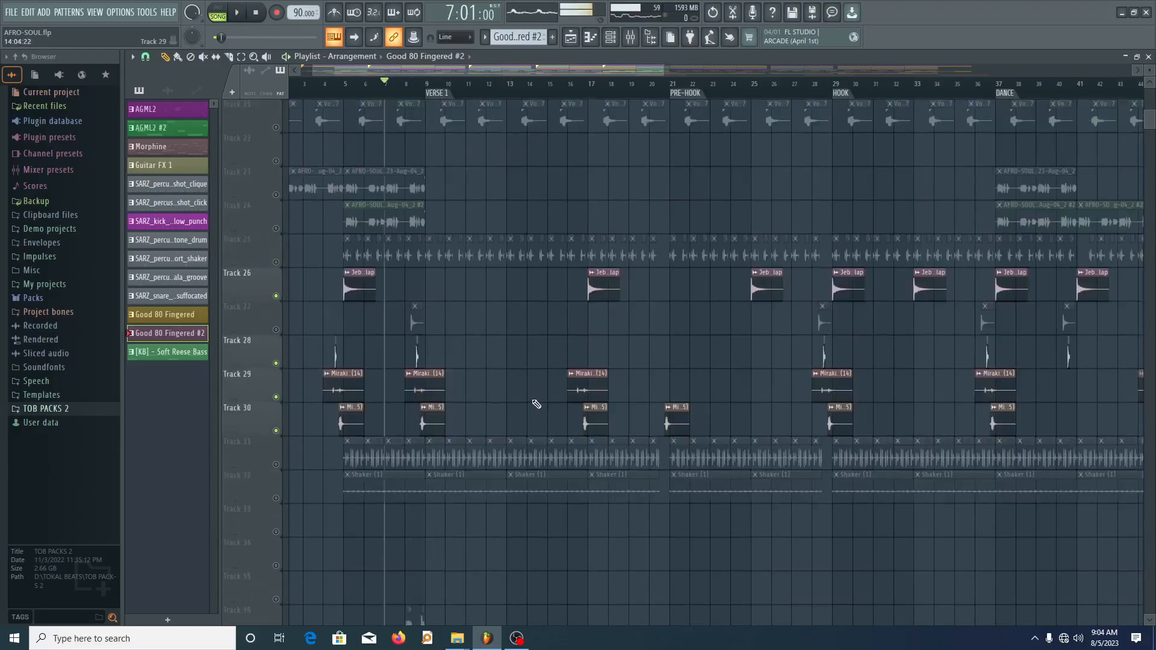
- Turn all playlist tracks back on and return the playhead to the start of the song
scroll(532, 387, up, 6)
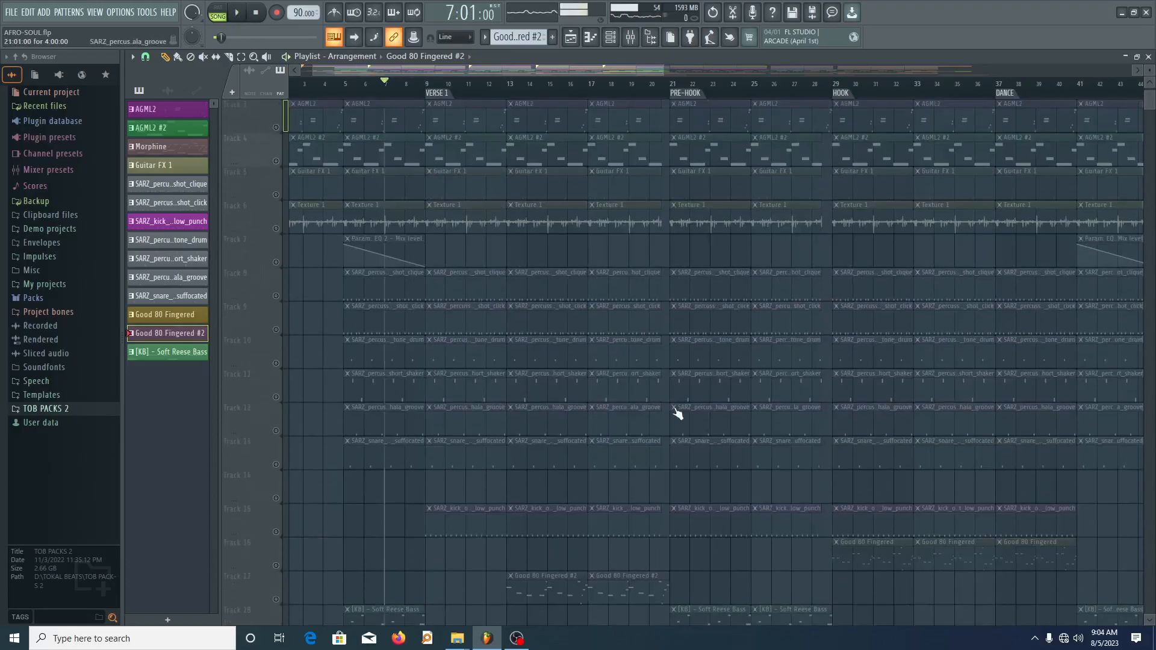
scroll(1013, 312, down, 4)
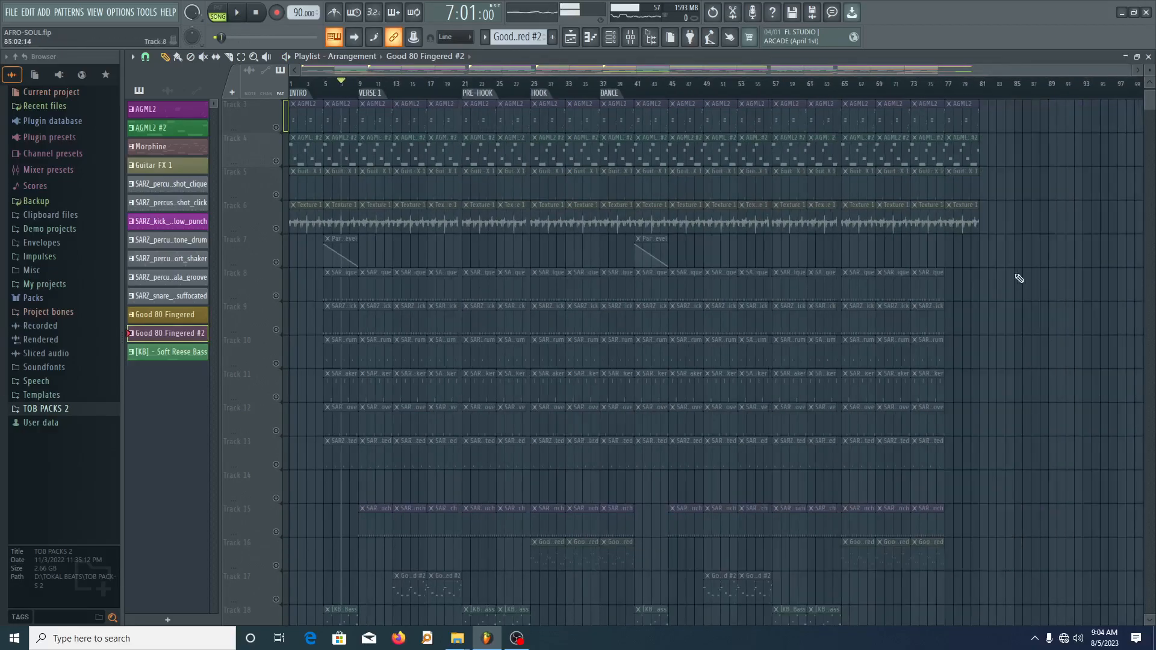
scroll(329, 115, down, 3)
scroll(313, 283, up, 4)
click(354, 85)
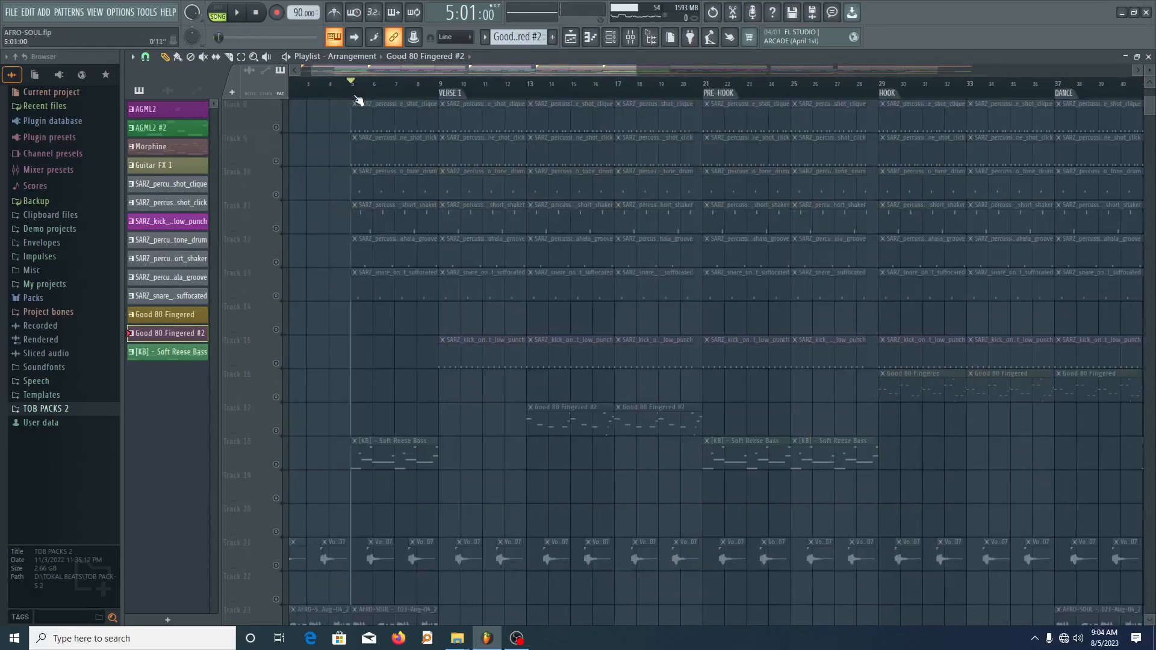
click(276, 128)
scroll(369, 335, up, 1)
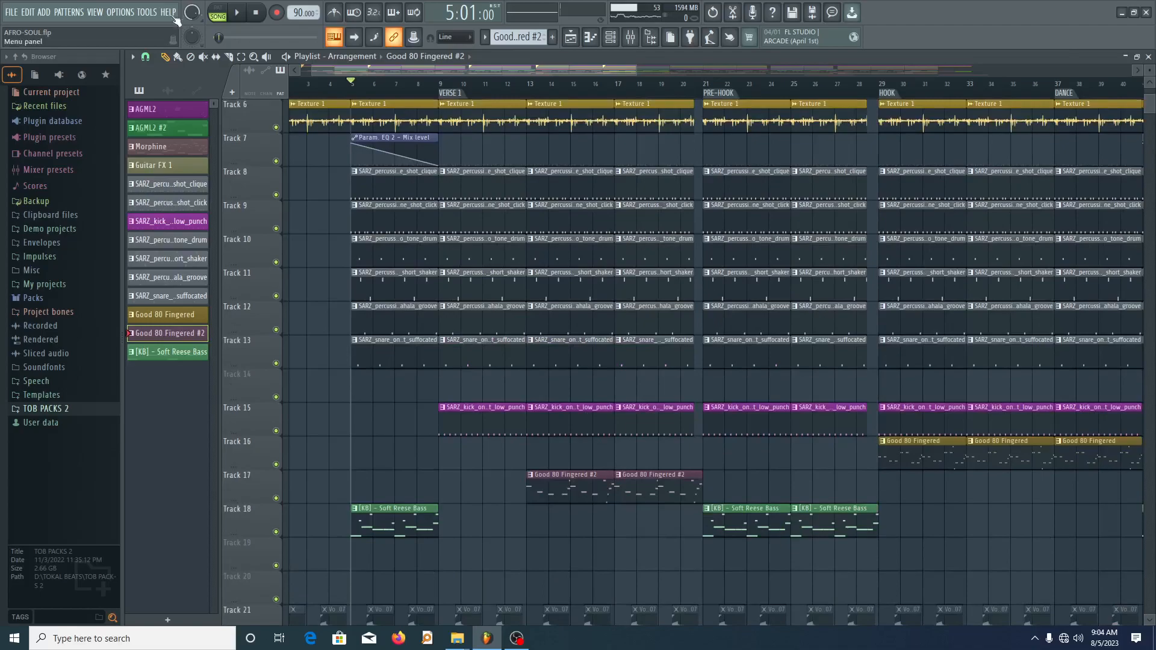
click(255, 15)
- Look over the restored arrangement and save the project
scroll(400, 369, down, 4)
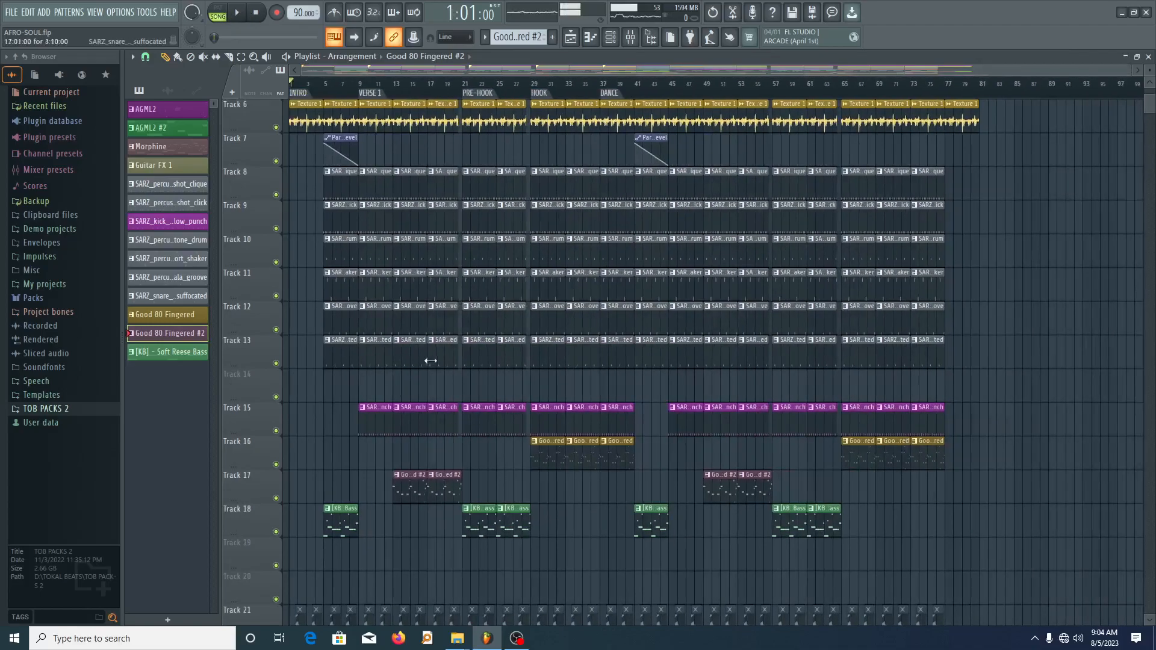
scroll(427, 355, down, 1)
scroll(425, 354, down, 4)
scroll(289, 369, up, 4)
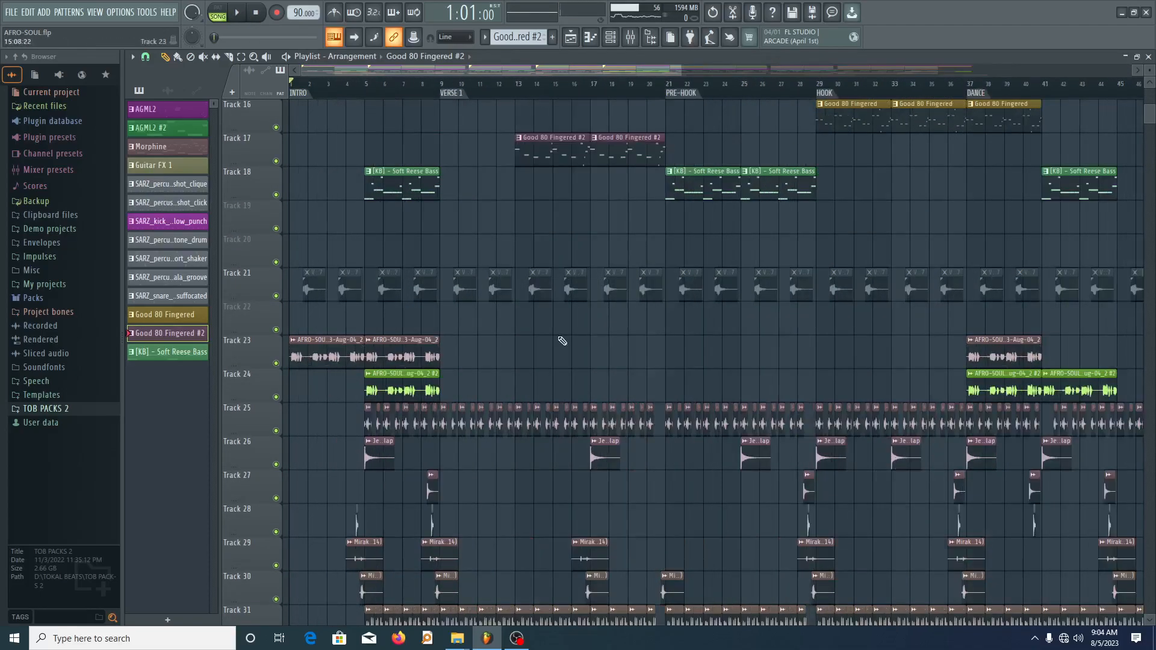
scroll(425, 281, up, 2)
key(ctrl+s)
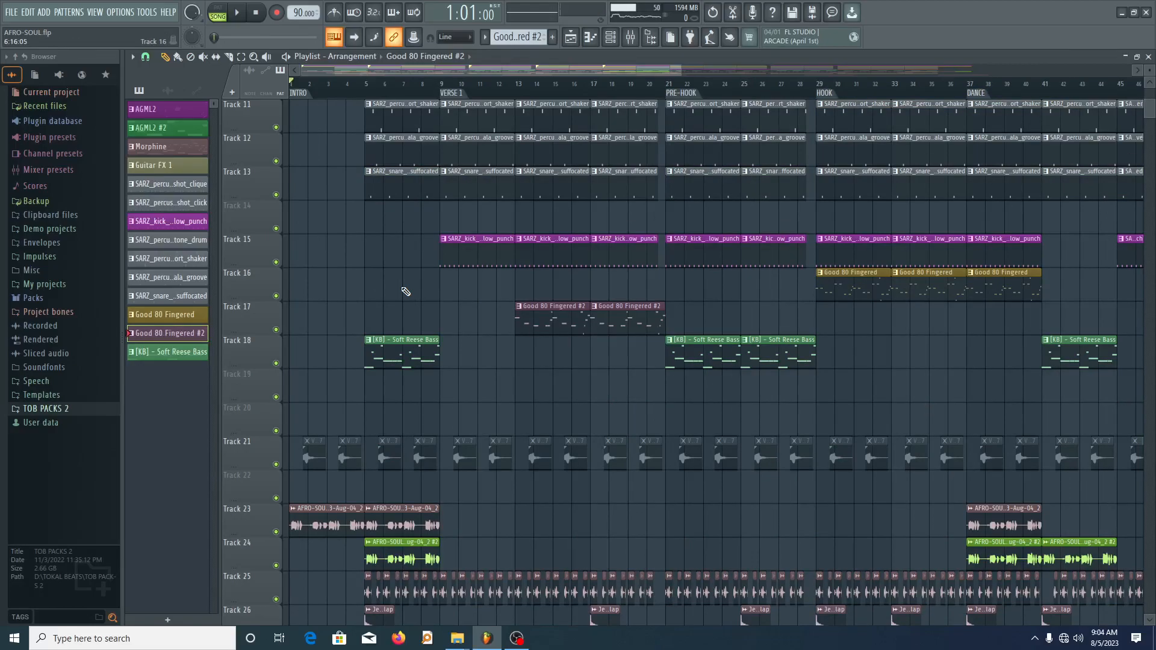
- Look over the whole arrangement down to Track 37 and play the song from bar 1 with all tracks on
mouse_move(331, 70)
mouse_down()
mouse_move(342, 70)
mouse_move(328, 71)
mouse_up()
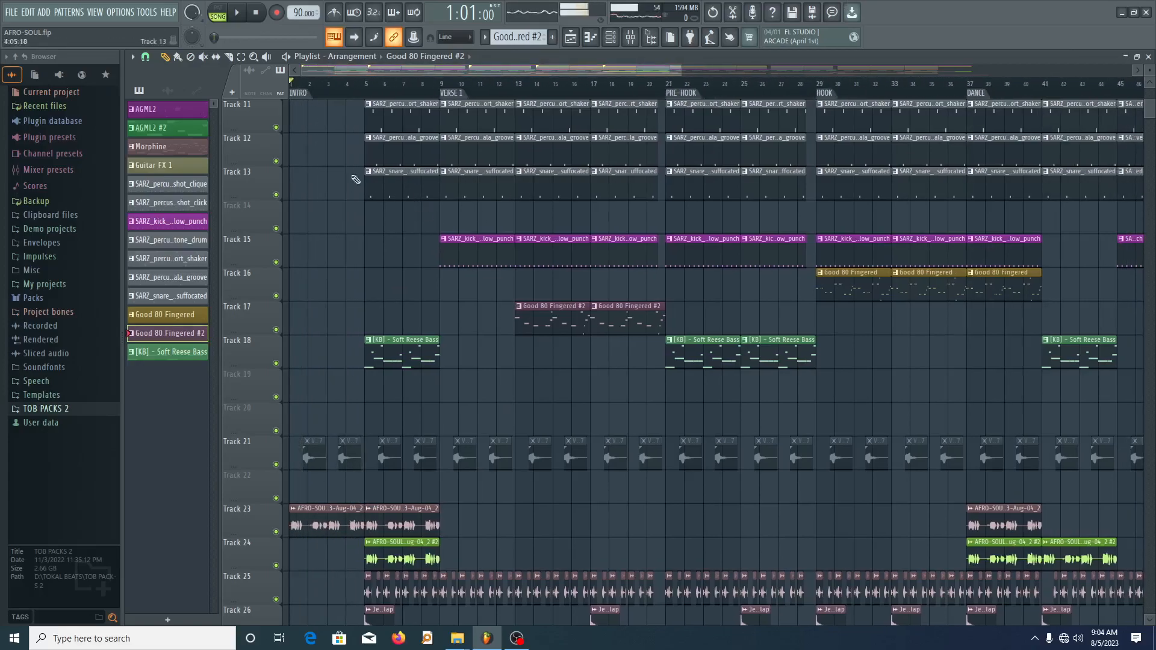
mouse_move(328, 71)
mouse_down()
mouse_move(353, 67)
mouse_move(306, 71)
mouse_up()
mouse_move(334, 69)
mouse_down()
mouse_move(367, 63)
mouse_move(317, 66)
mouse_up()
mouse_move(342, 68)
mouse_down()
mouse_move(363, 67)
mouse_move(319, 70)
mouse_up()
scroll(323, 247, down, 4)
scroll(449, 217, down, 6)
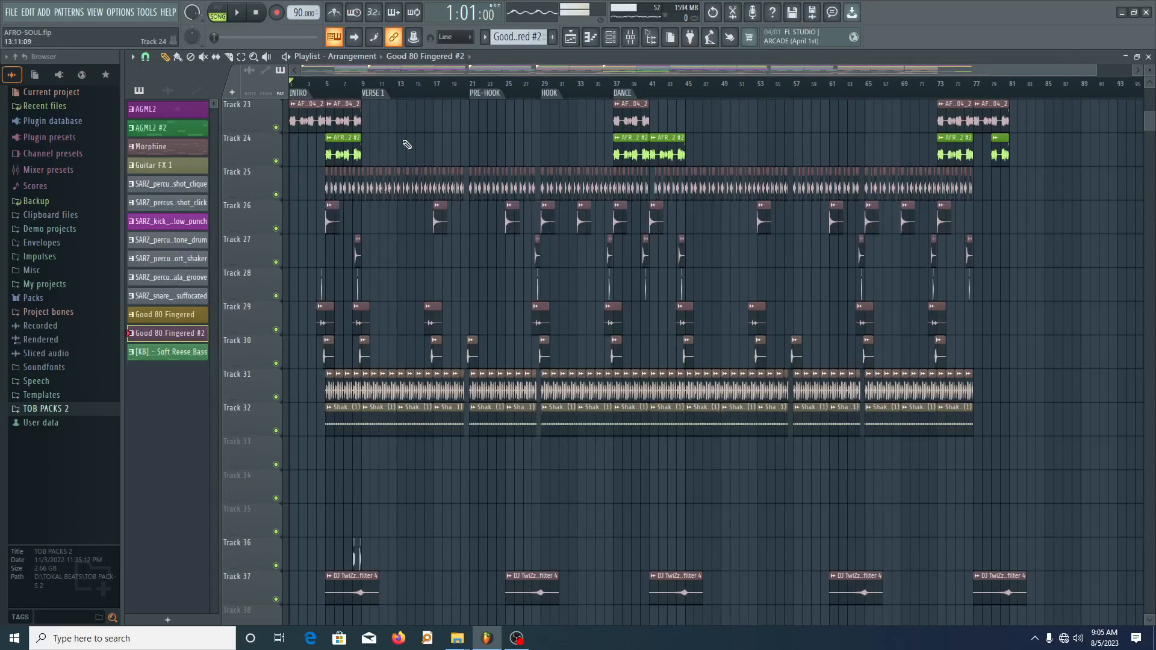
scroll(301, 306, up, 6)
scroll(396, 214, up, 10)
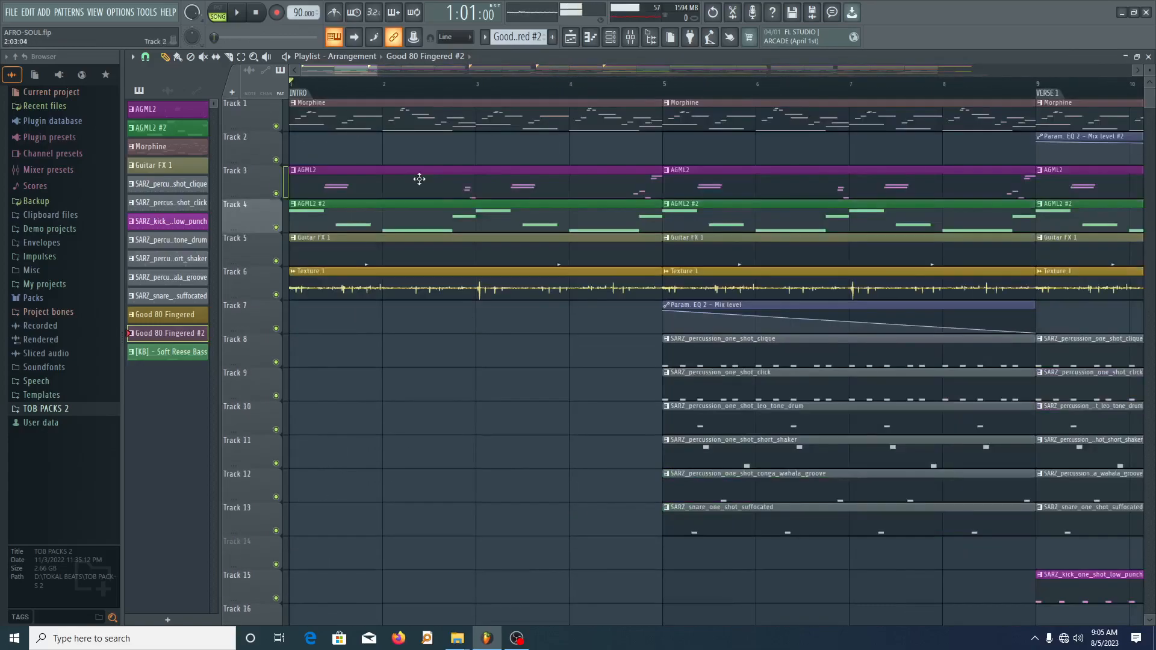
scroll(418, 179, down, 3)
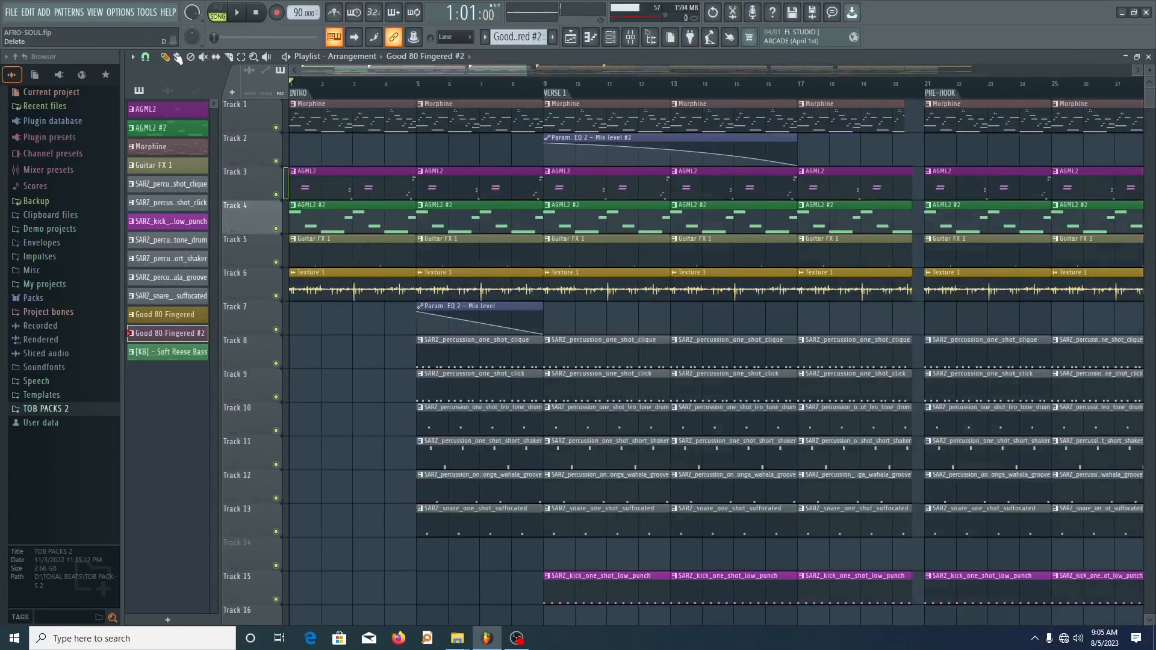
click(237, 13)
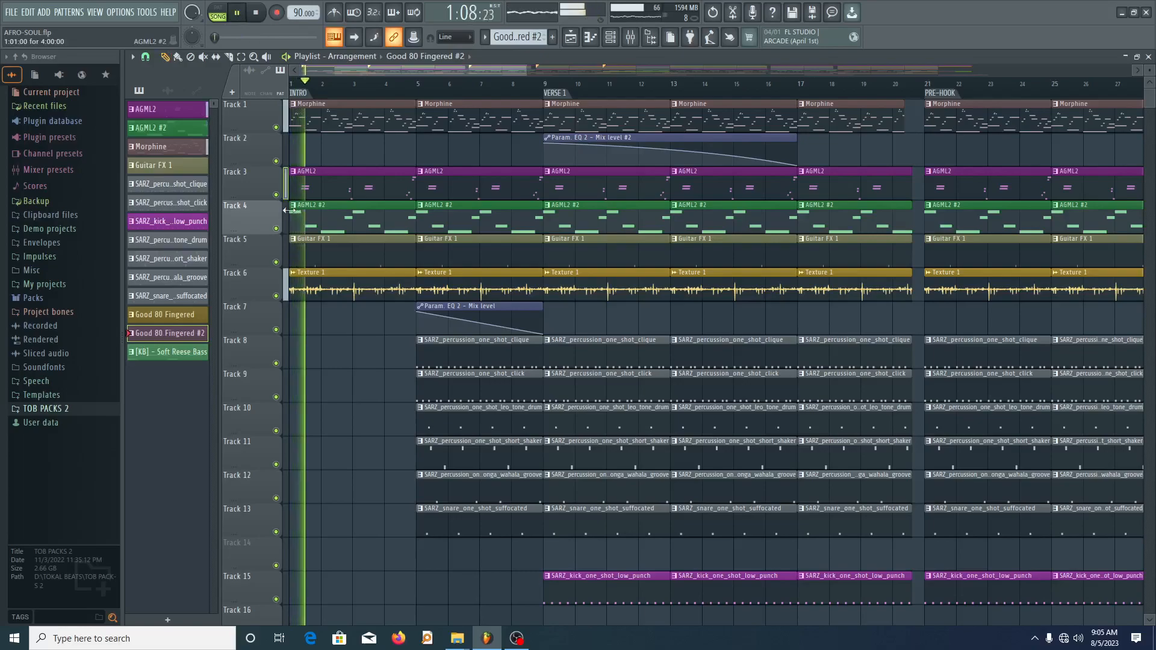